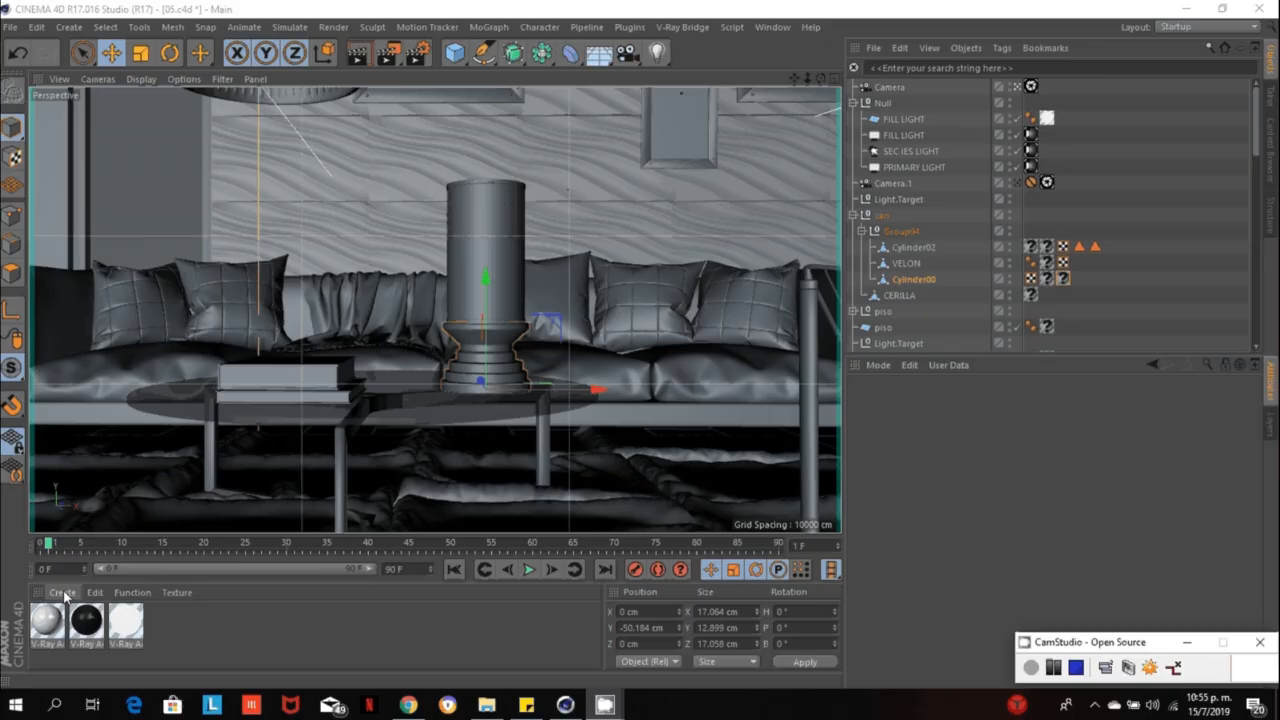
Create a new V-Ray Advanced Material and open it in the Material Editor, clear of the material previews.
click(64, 596)
mouse_move(110, 477)
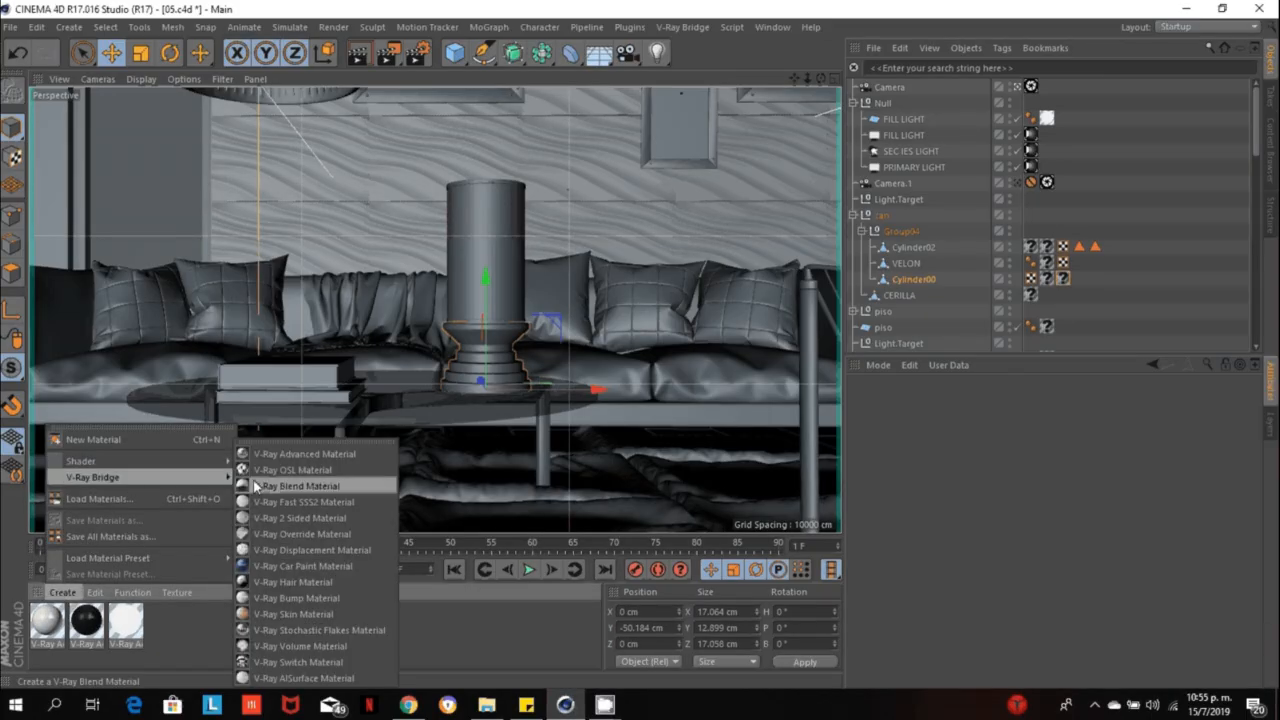
click(310, 456)
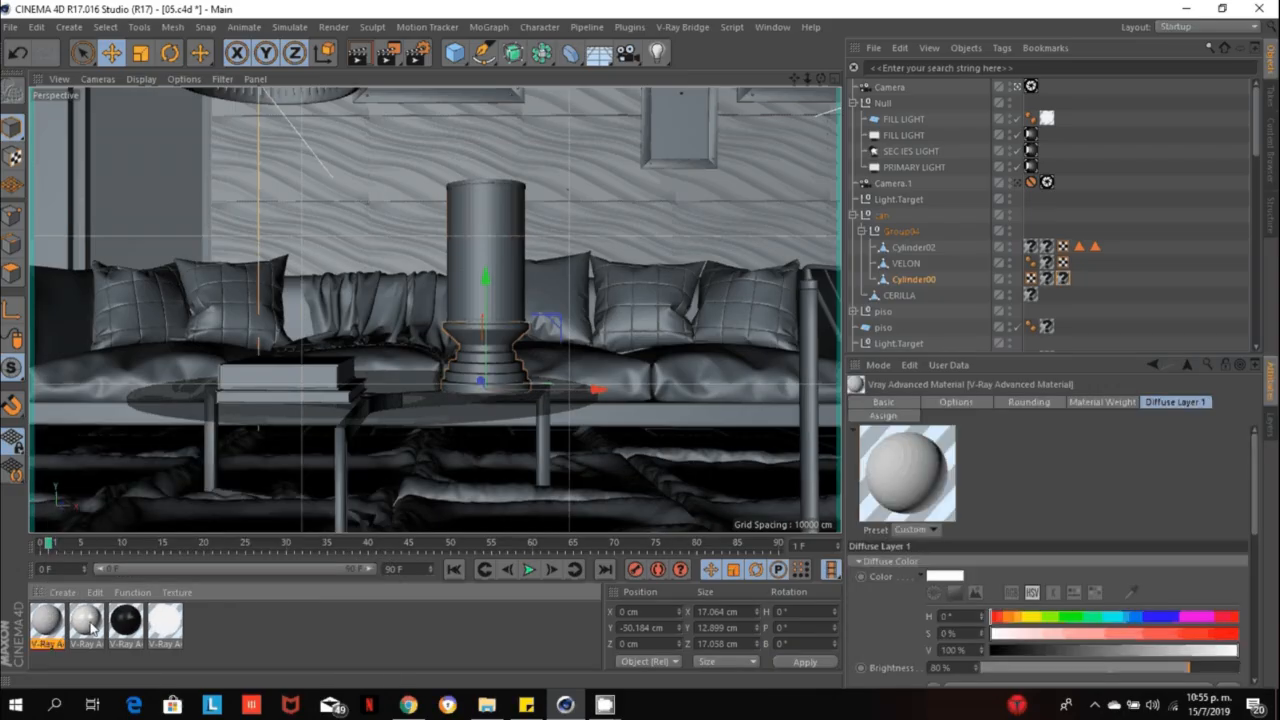
double_click(88, 622)
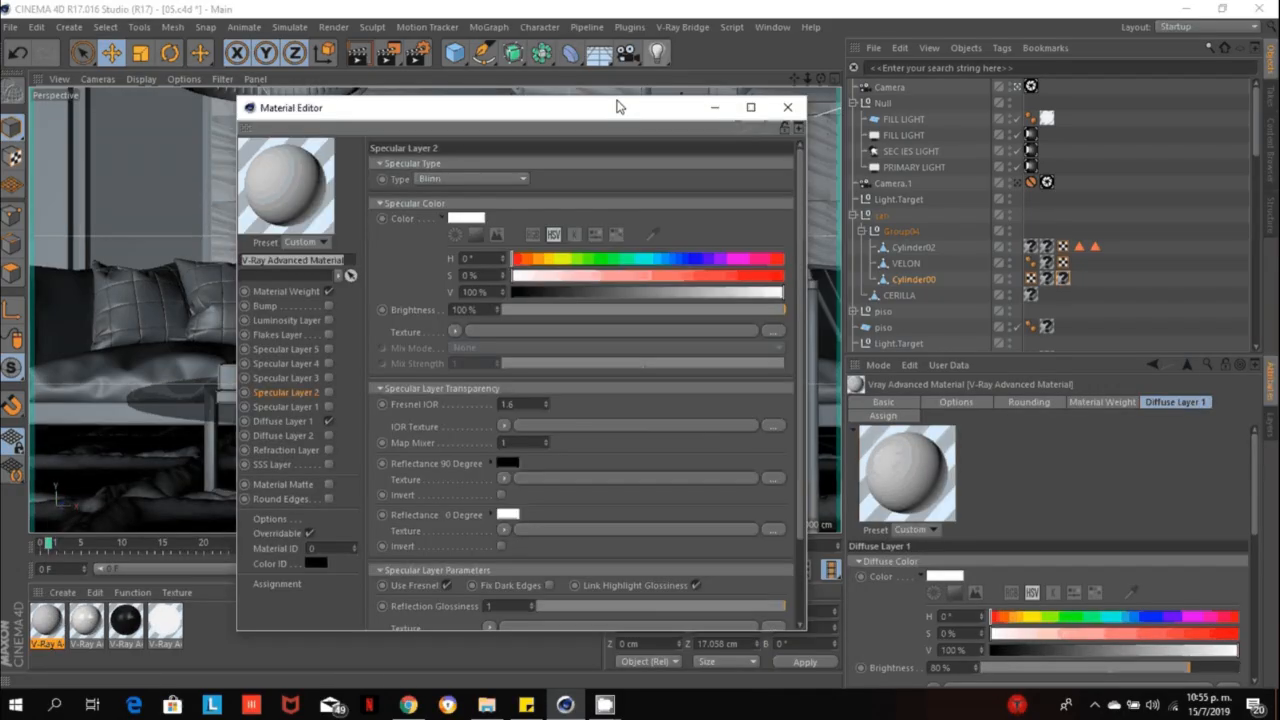
drag(617, 105, 945, 64)
Open the material's preview in a separate window and use Object (Soft Shadow) as its preview shape.
right_click(625, 110)
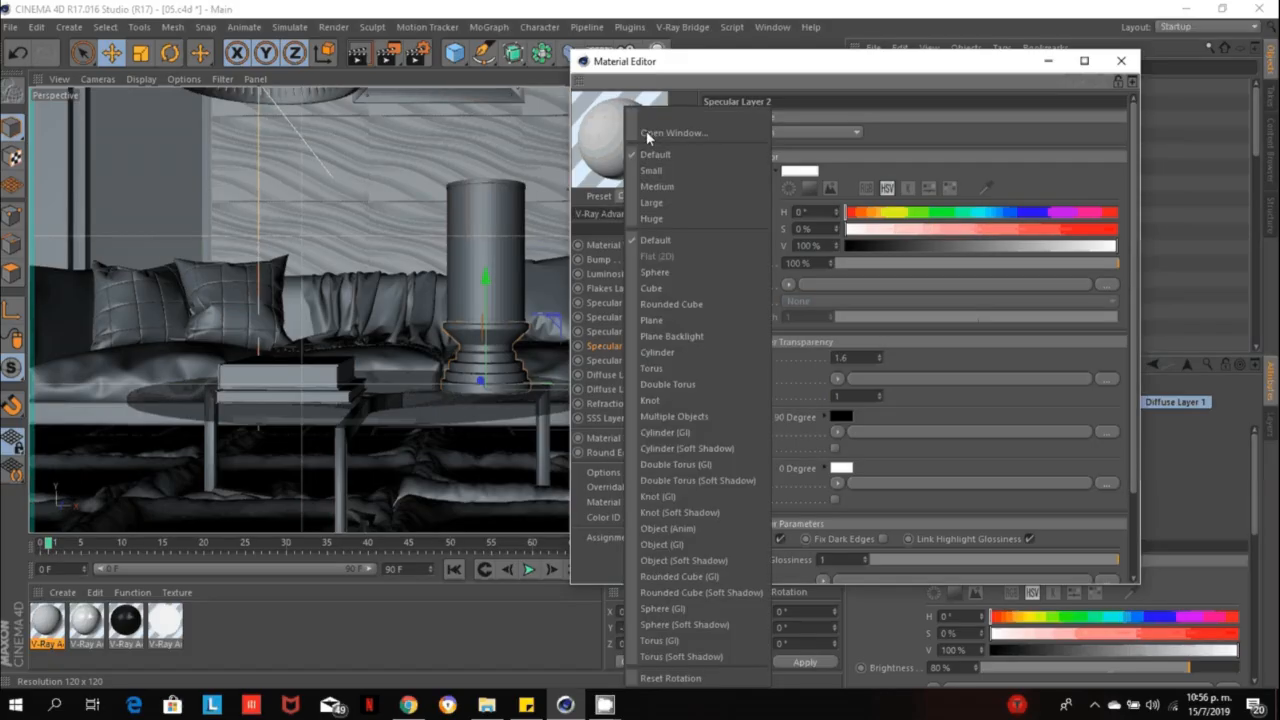
click(672, 133)
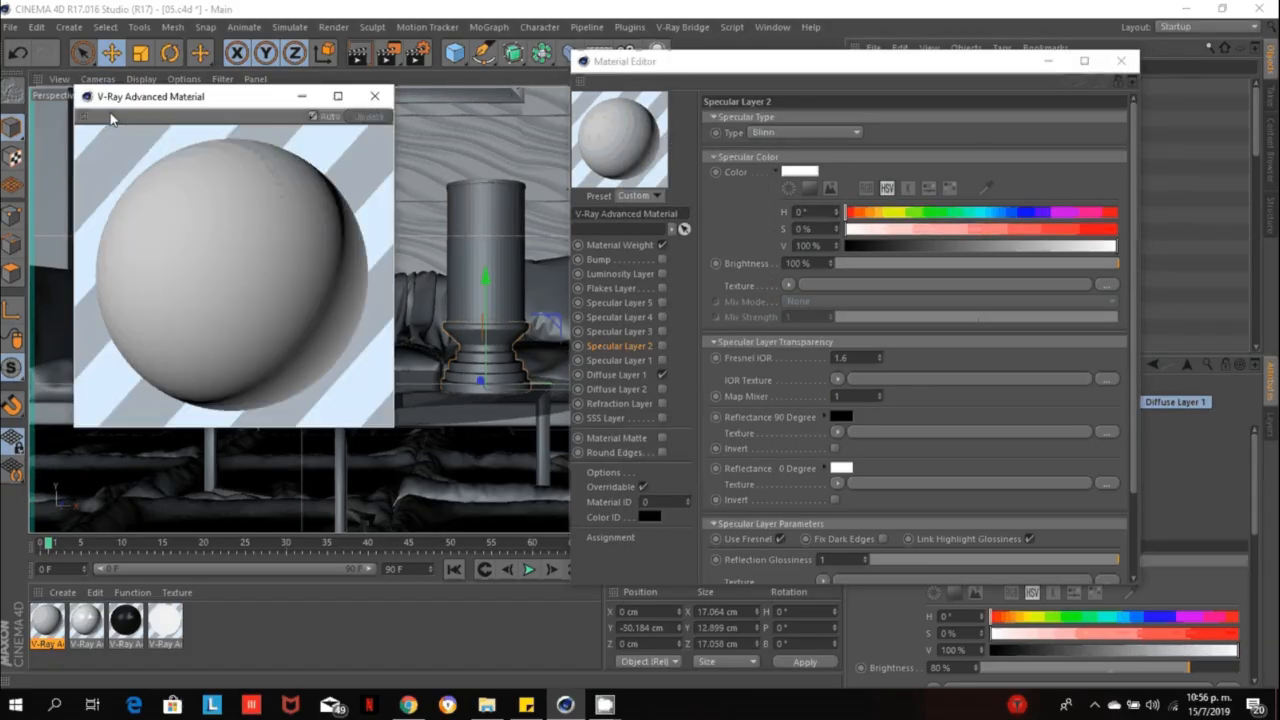
drag(118, 100, 104, 124)
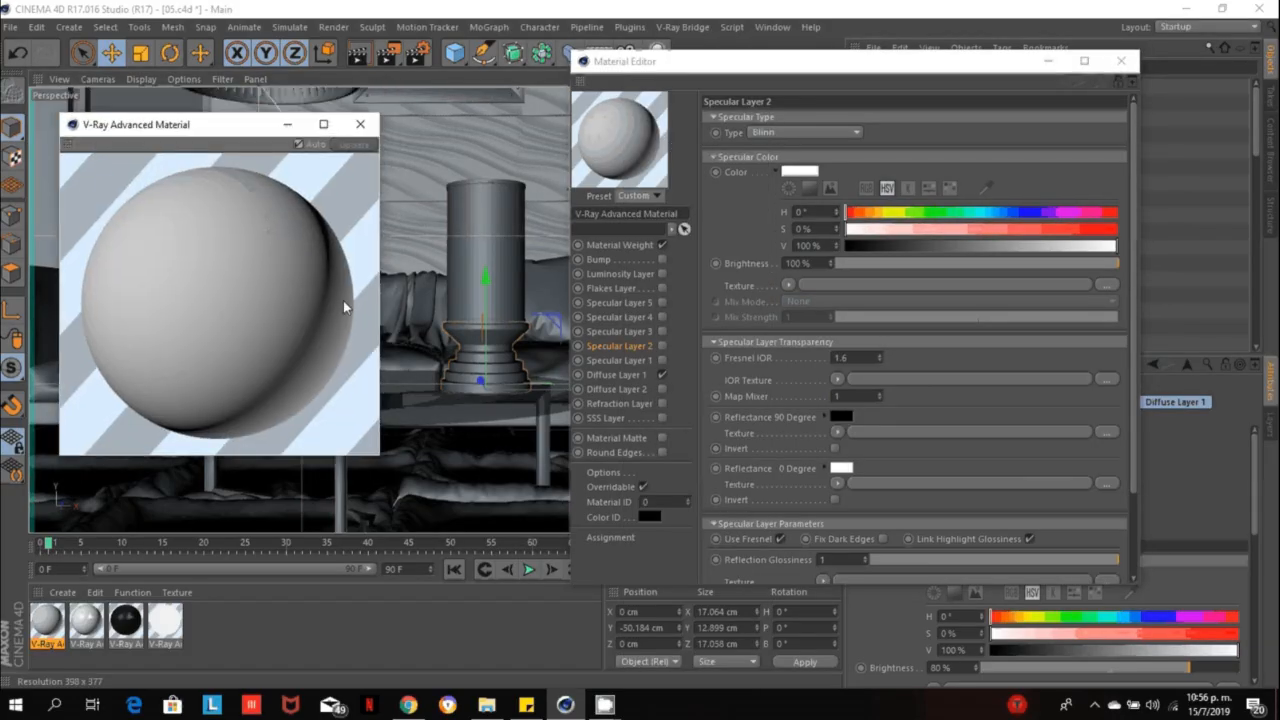
right_click(151, 241)
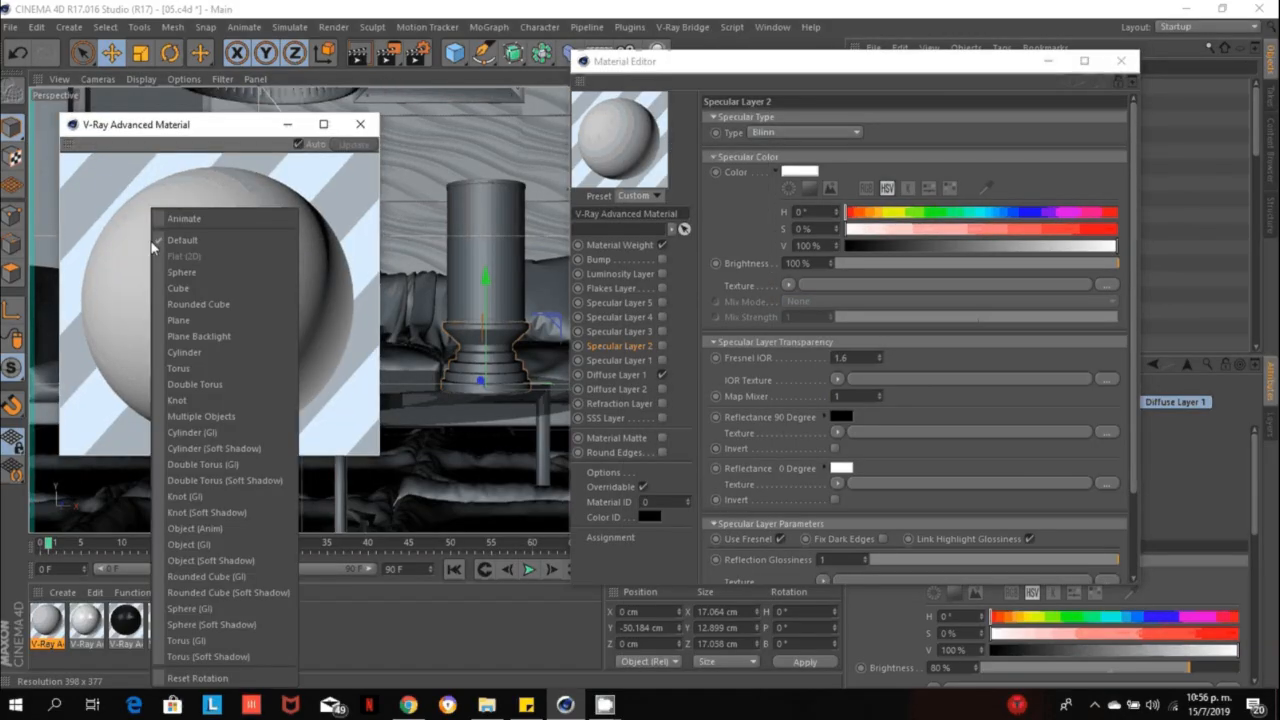
click(249, 564)
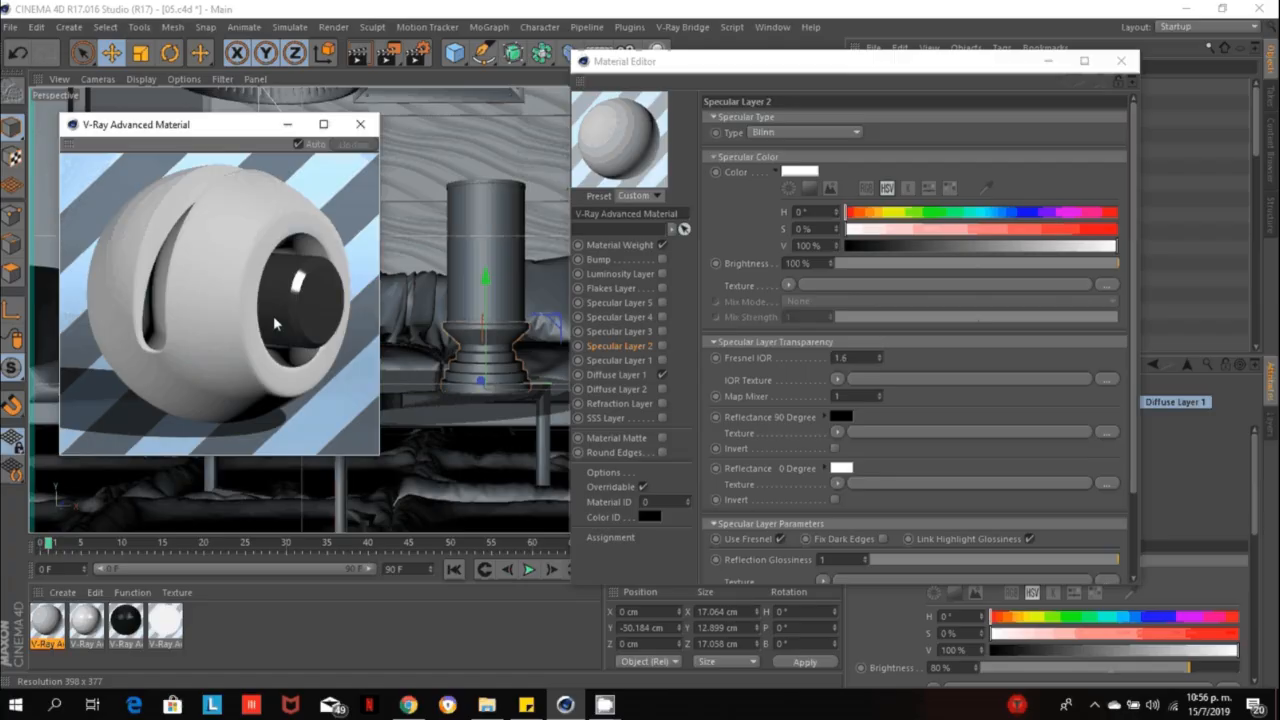
Turn off Material Weight and Overridable for the new material, and rename it "chiny netal mat".
click(661, 248)
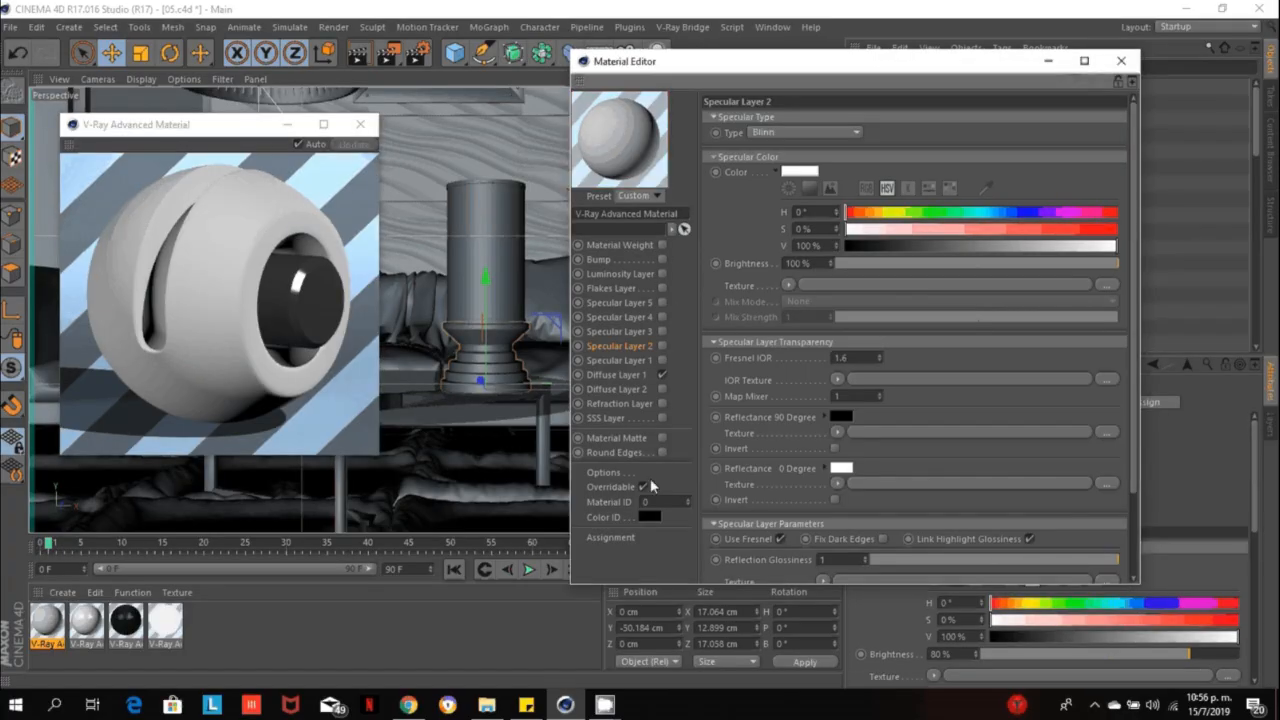
click(632, 376)
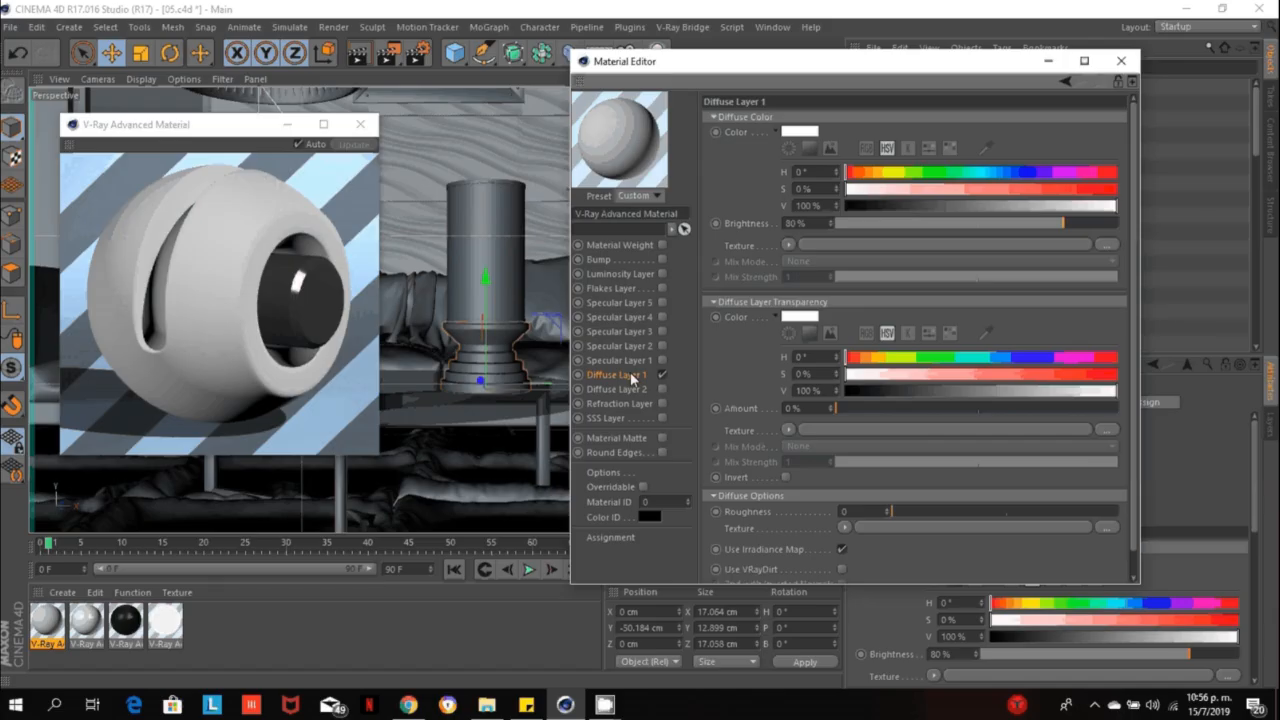
click(638, 219)
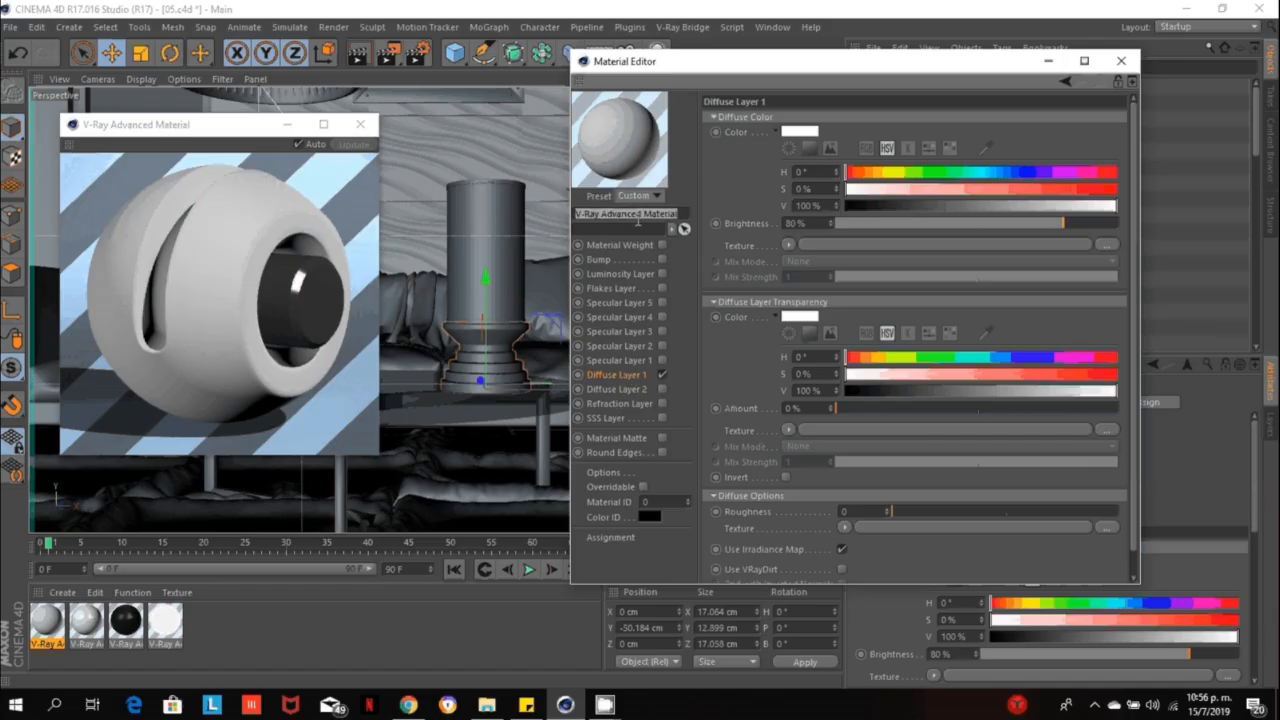
text(chiny netal)
key(BackSpace)
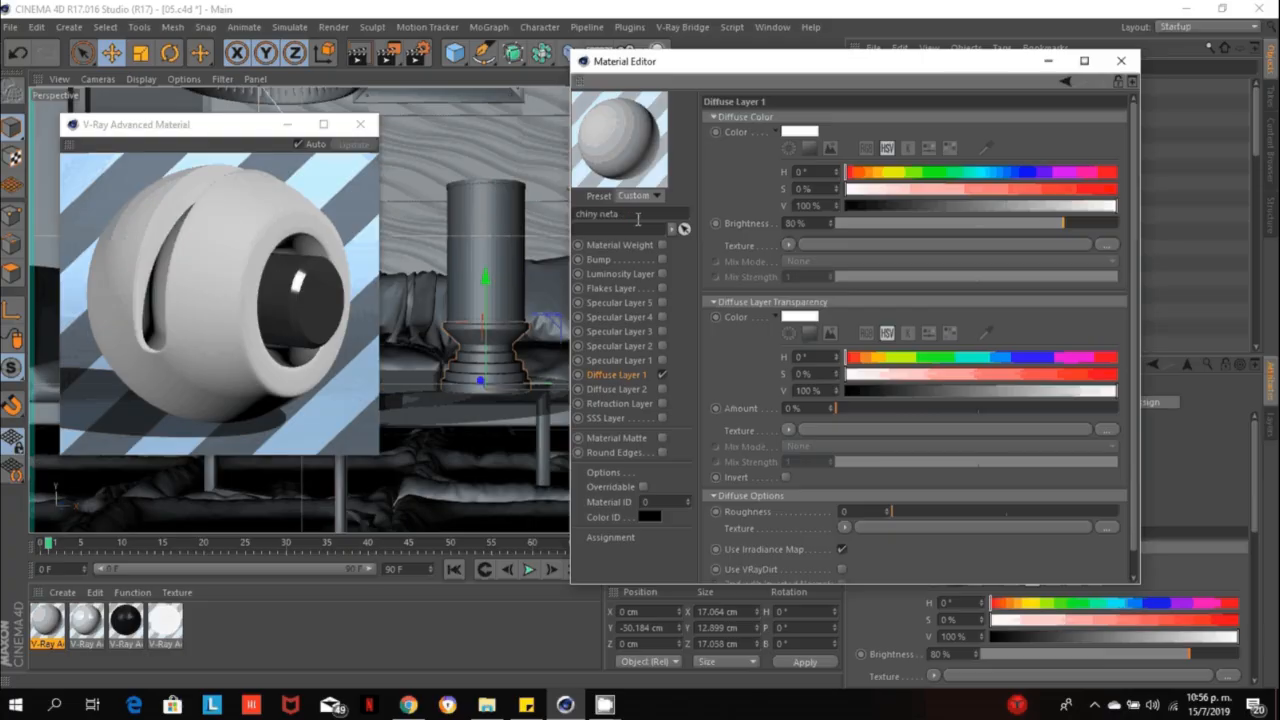
text(l mat)
key(Return)
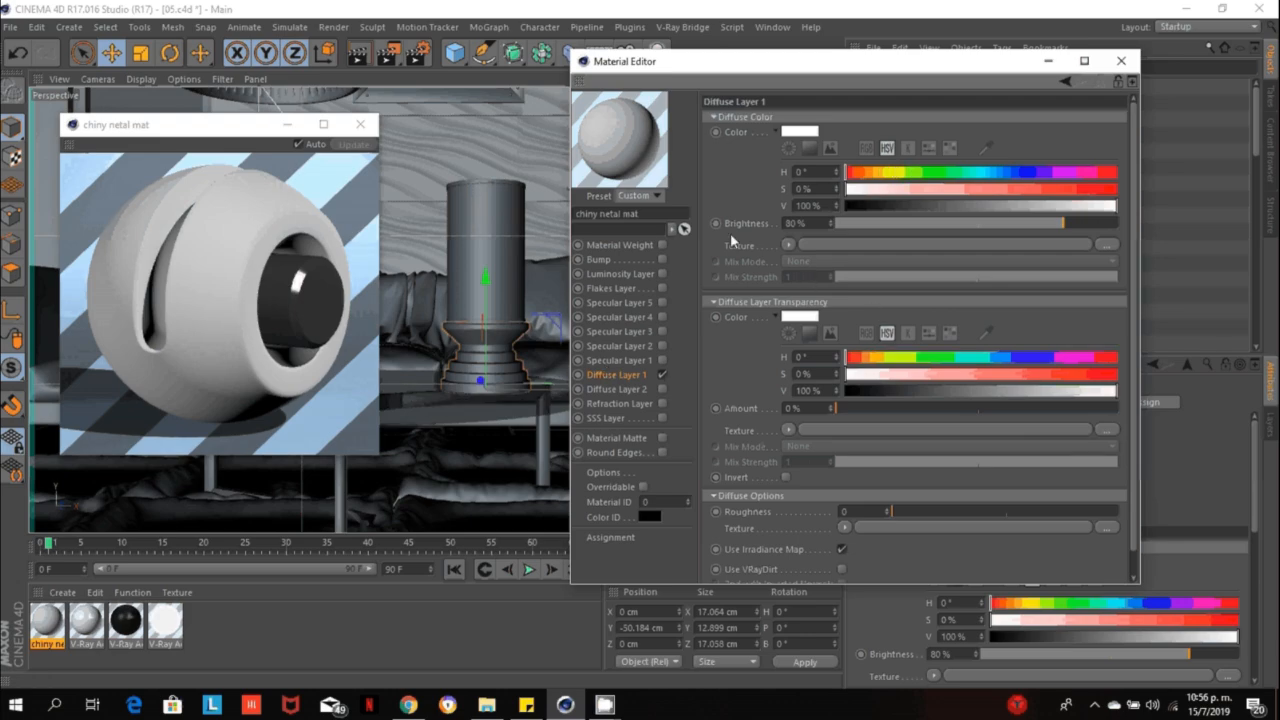
Darken the Diffuse Layer 1 color by setting its V value to 10%.
double_click(826, 205)
text(10)
key(Return)
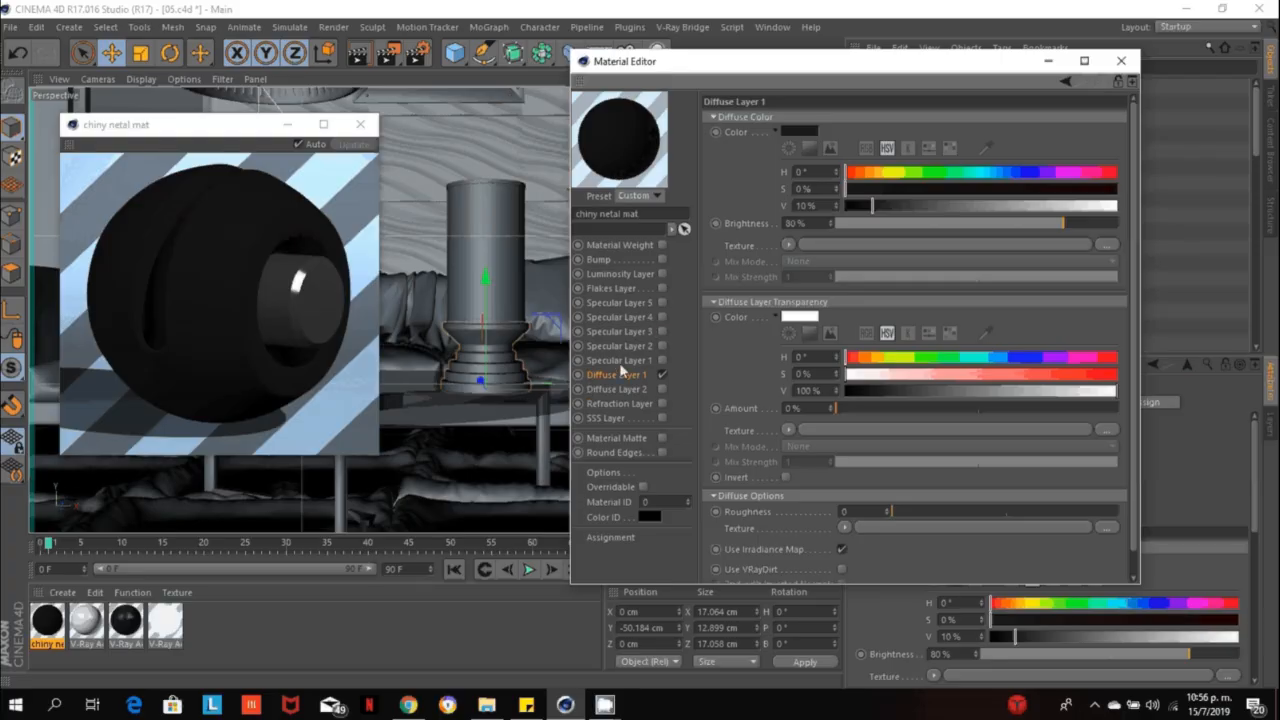
Enable Specular Layer 1 with the Blinn type and set its specular color's V value to 79%.
click(619, 360)
click(662, 361)
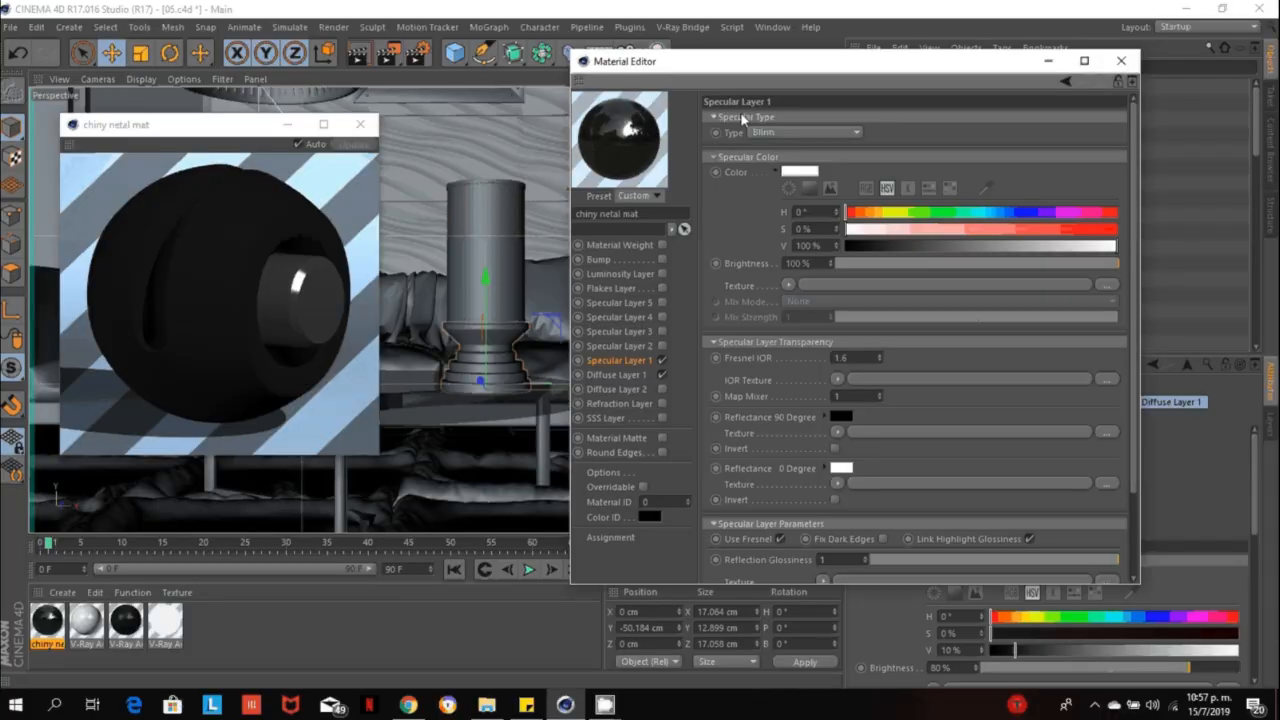
click(823, 133)
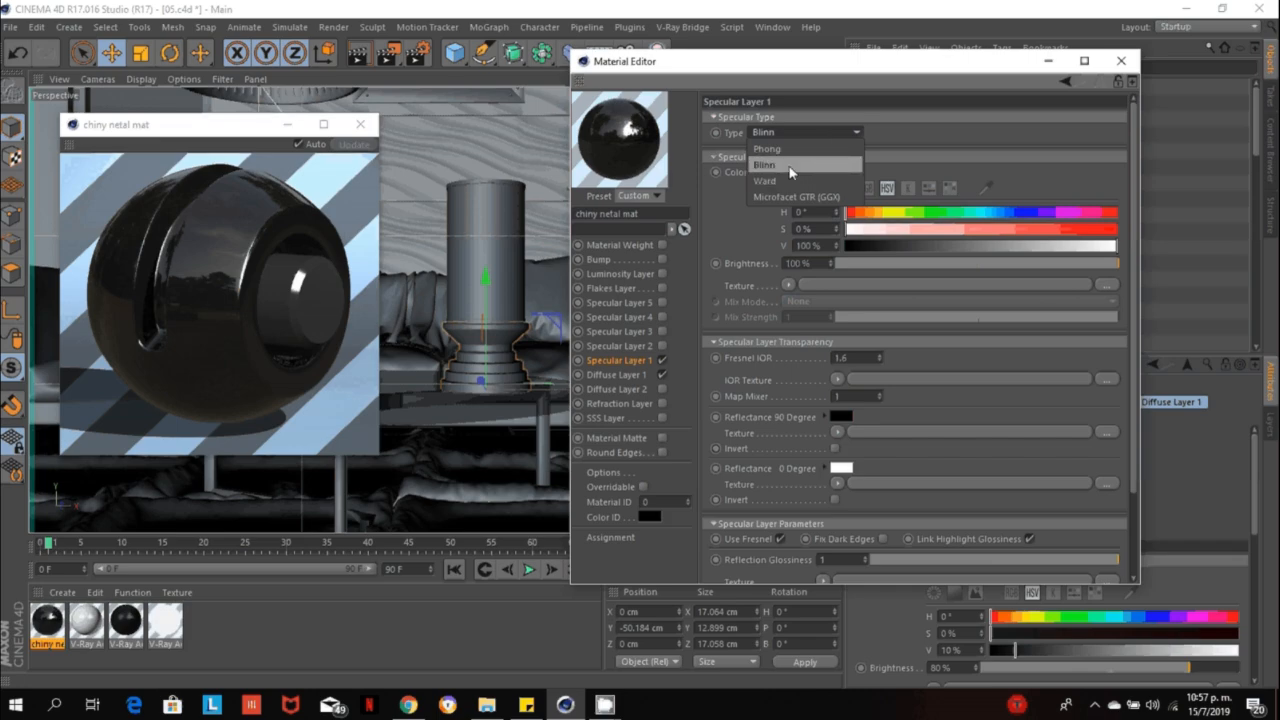
click(811, 128)
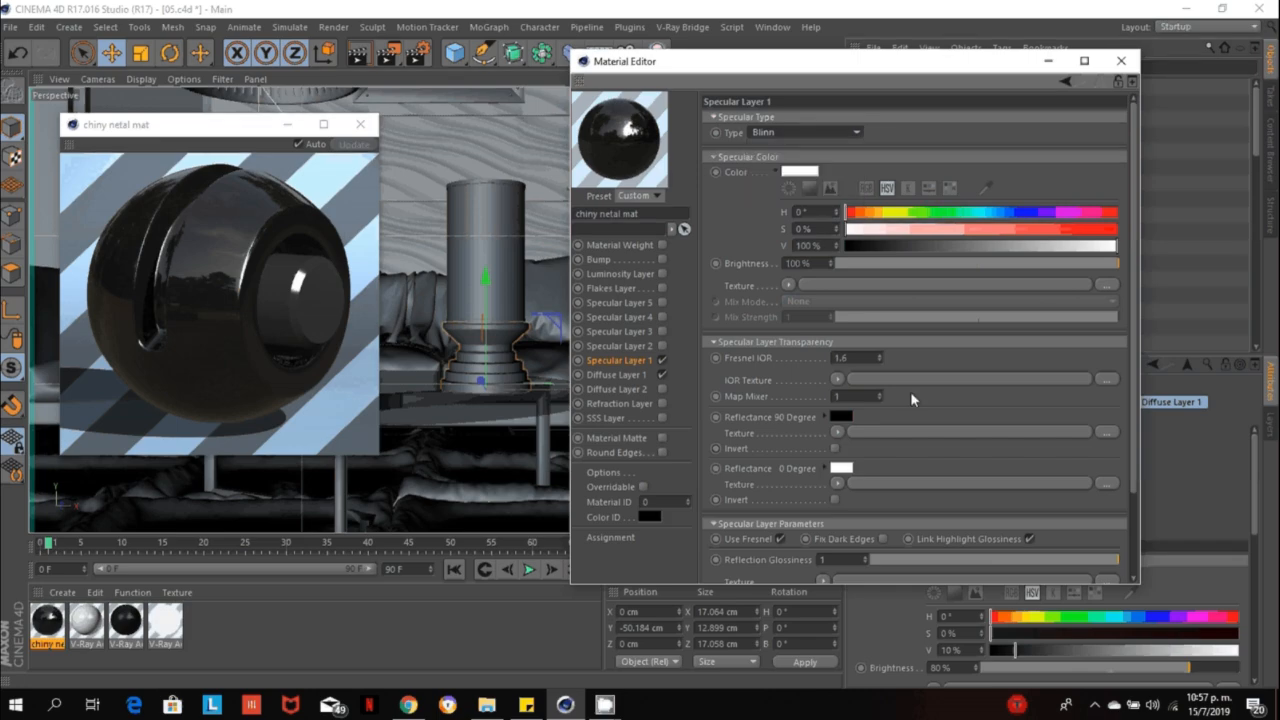
mouse_move(1040, 245)
mouse_down()
mouse_move(1068, 246)
mouse_move(1063, 257)
mouse_up()
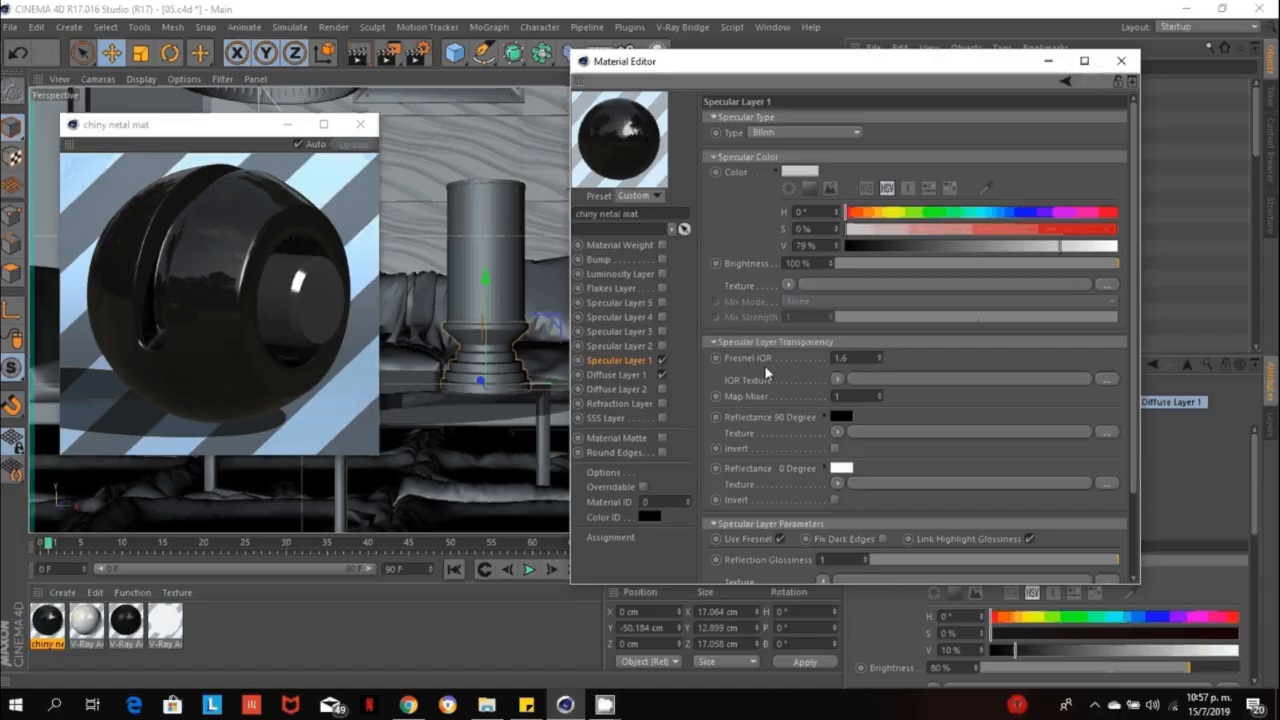
Set the Fresnel IOR of Specular Layer 1 to 20.
click(858, 363)
text(1.5)
key(BackSpace)
key(BackSpace)
text(3)
text(20)
key(Return)
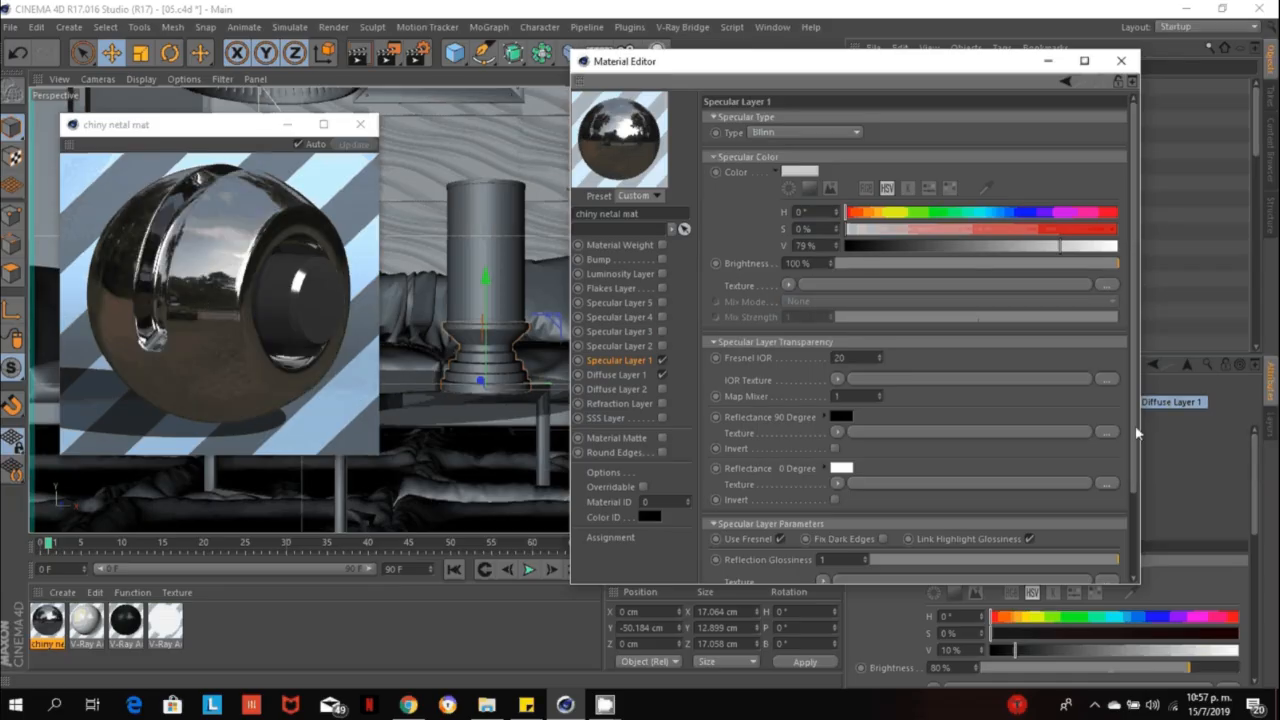
Reduce the reflection glossiness of Specular Layer 1 to 0.85.
scroll(1133, 450, down, 3)
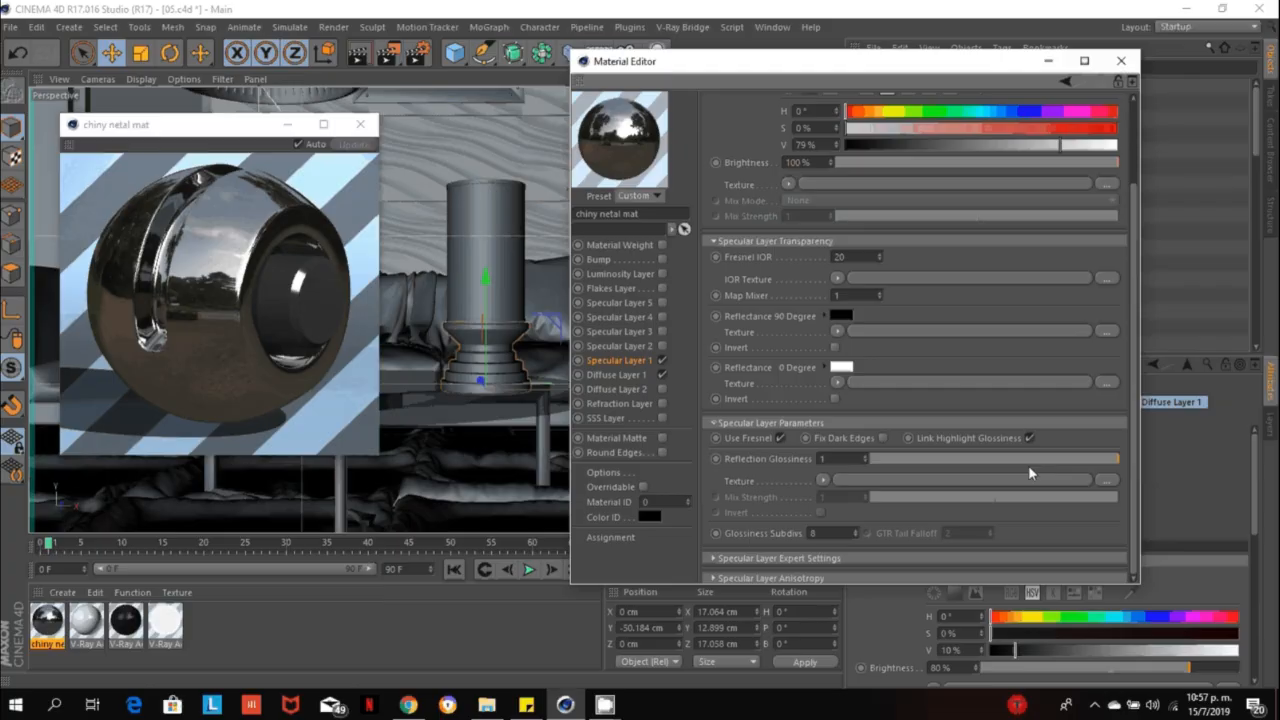
click(1104, 466)
drag(1104, 466, 1087, 469)
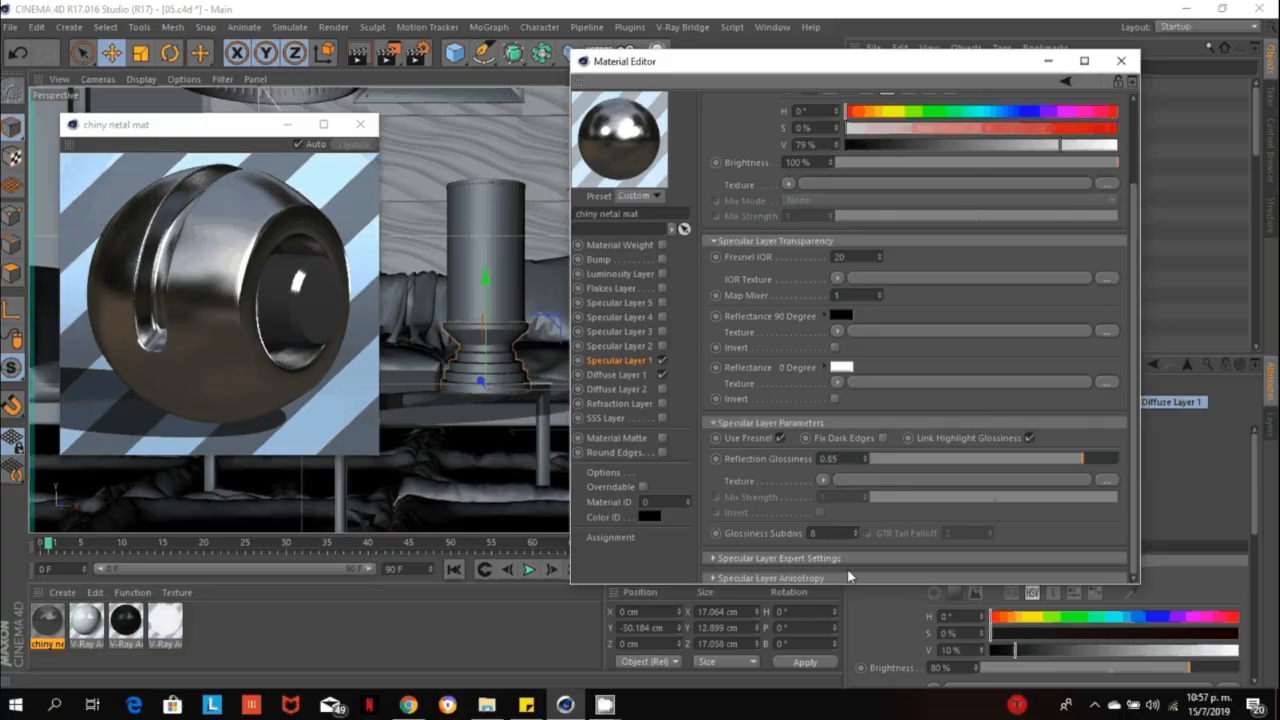
double_click(812, 536)
key(Return)
Enable Specular Layer 2 and set its specular color's V value to 70%.
click(624, 347)
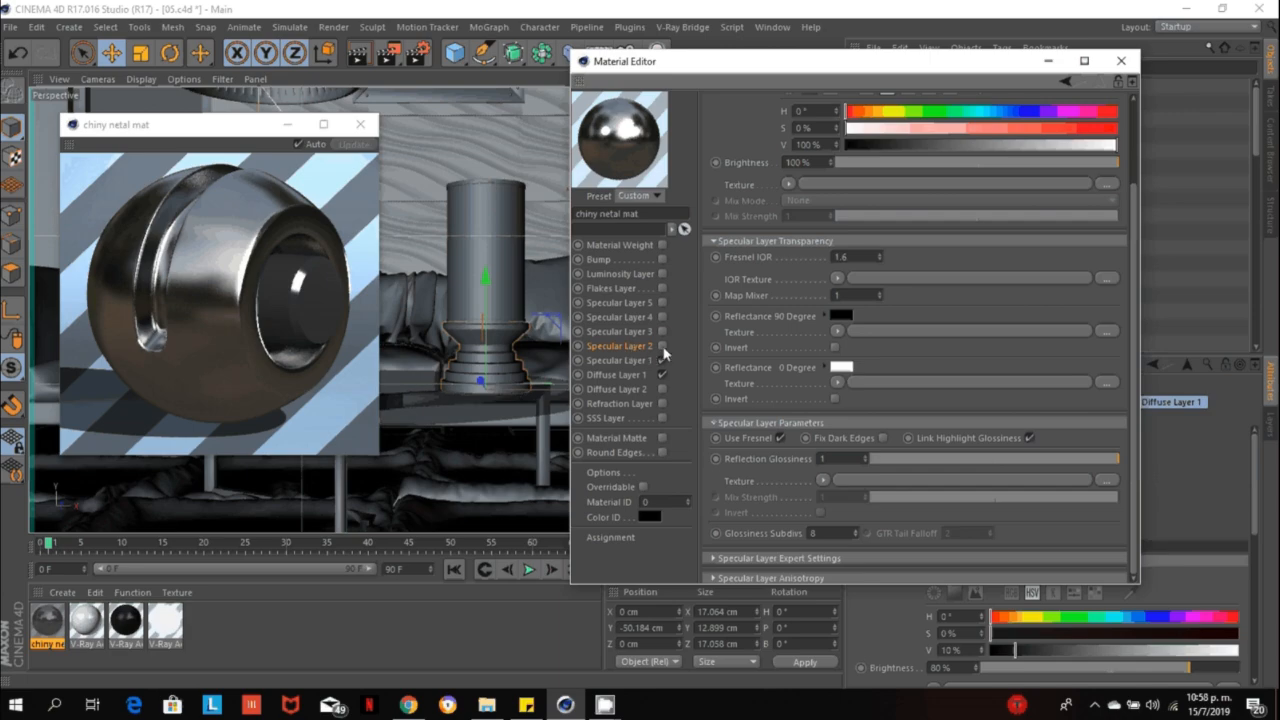
click(661, 345)
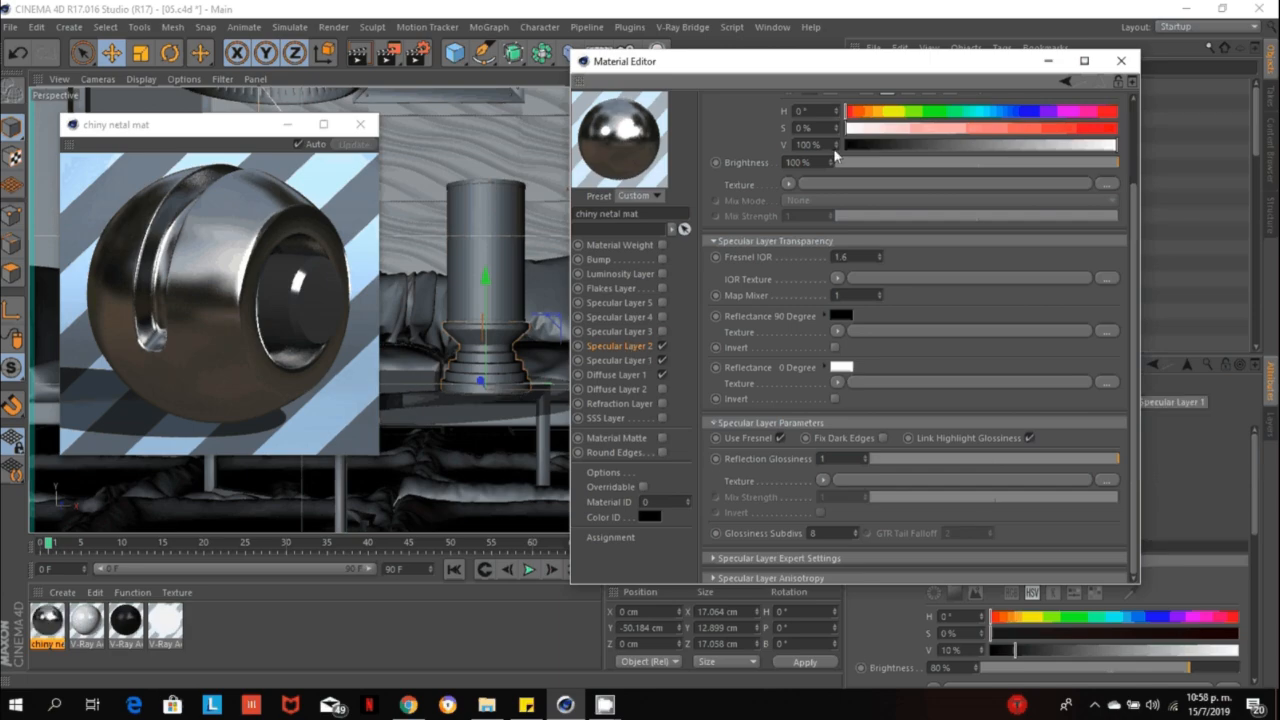
click(1055, 147)
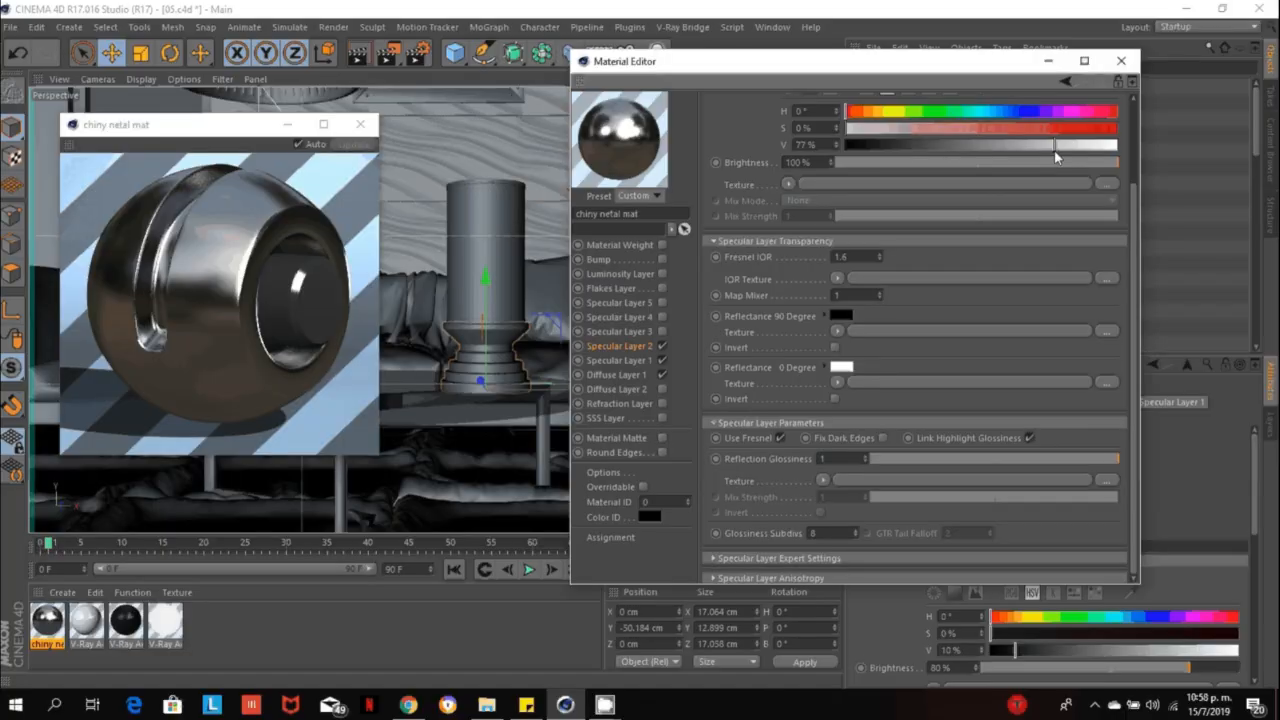
drag(1054, 150, 1038, 154)
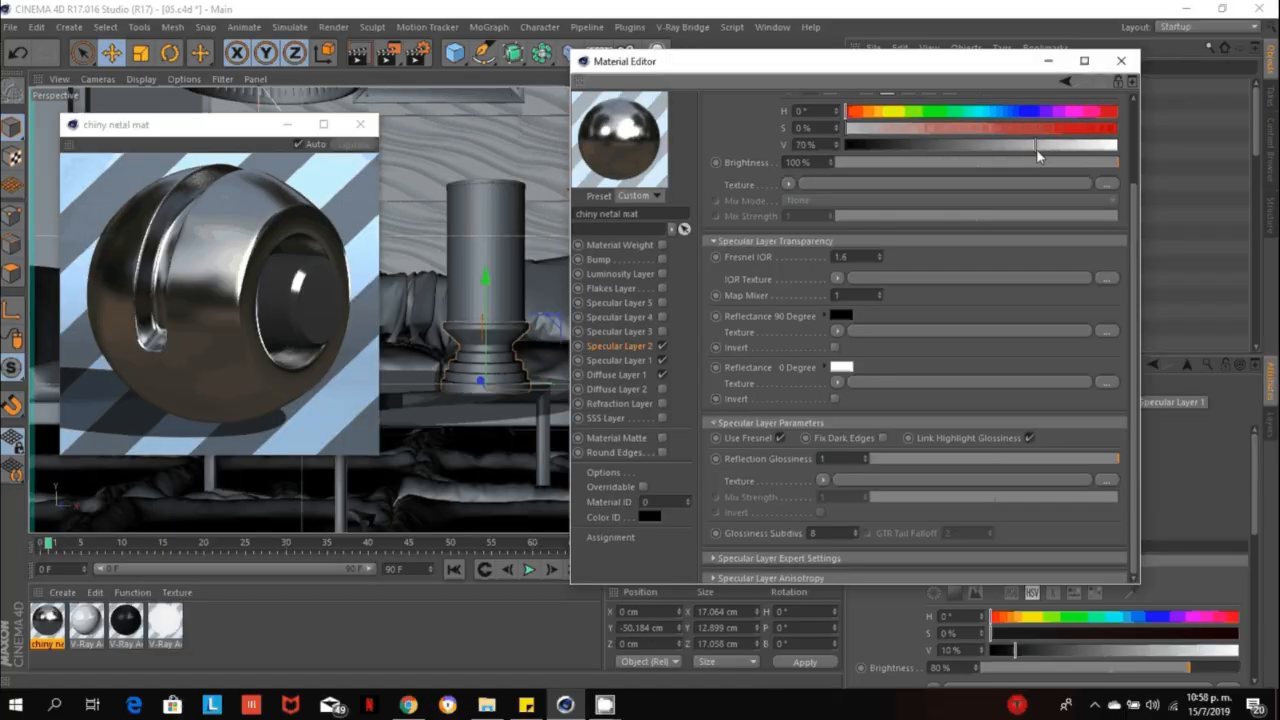
Set the Fresnel IOR of Specular Layer 2 to 20 and its reflection glossiness to 0.9.
double_click(840, 256)
text(20)
key(Return)
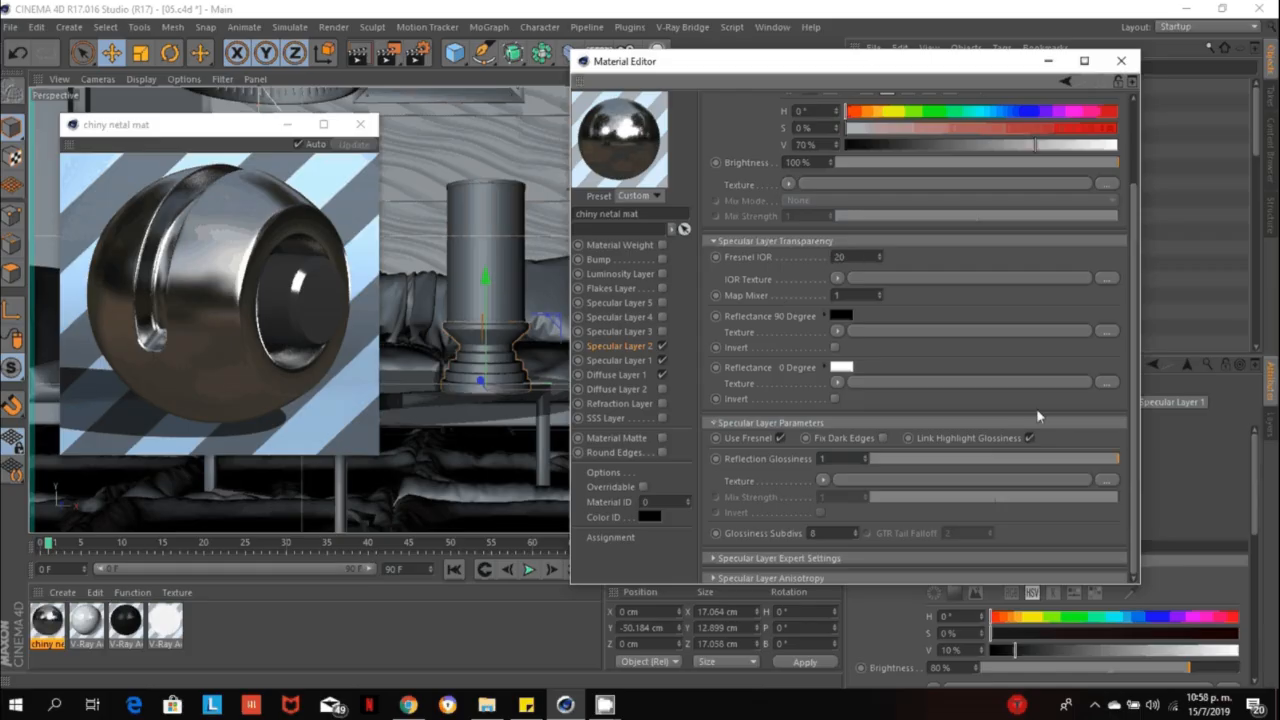
drag(1117, 458, 1096, 462)
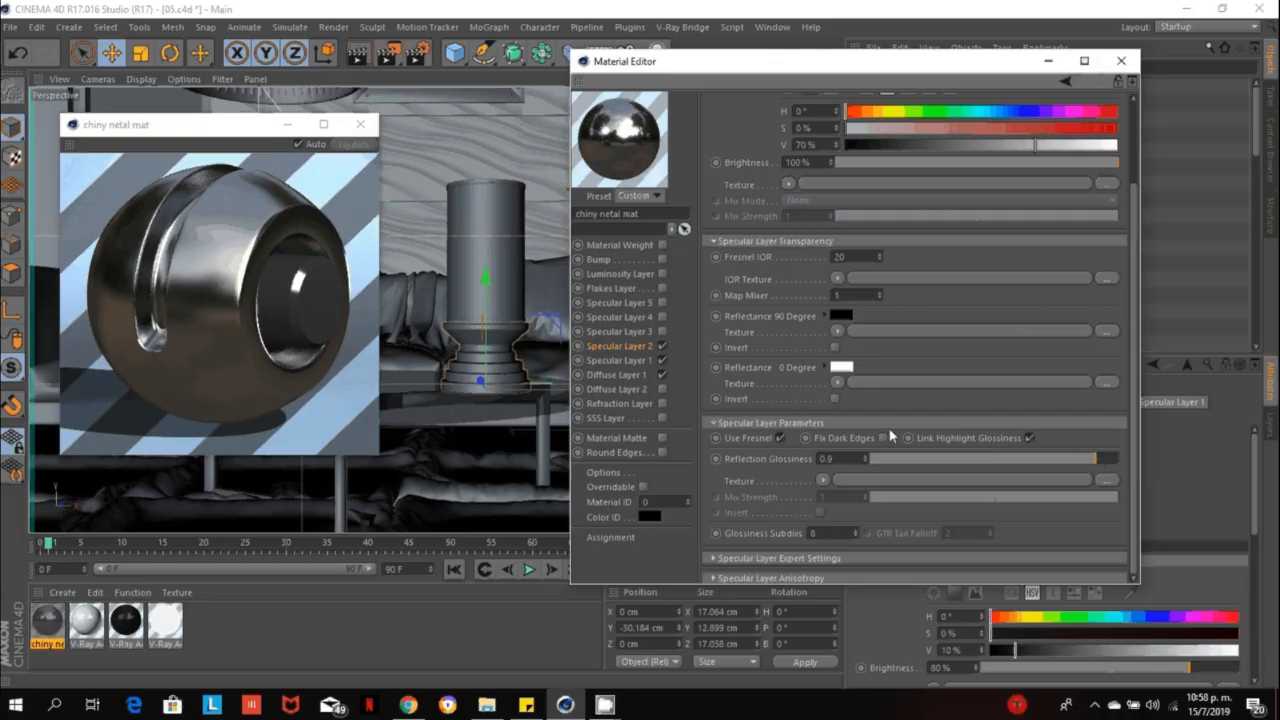
click(828, 536)
click(1119, 63)
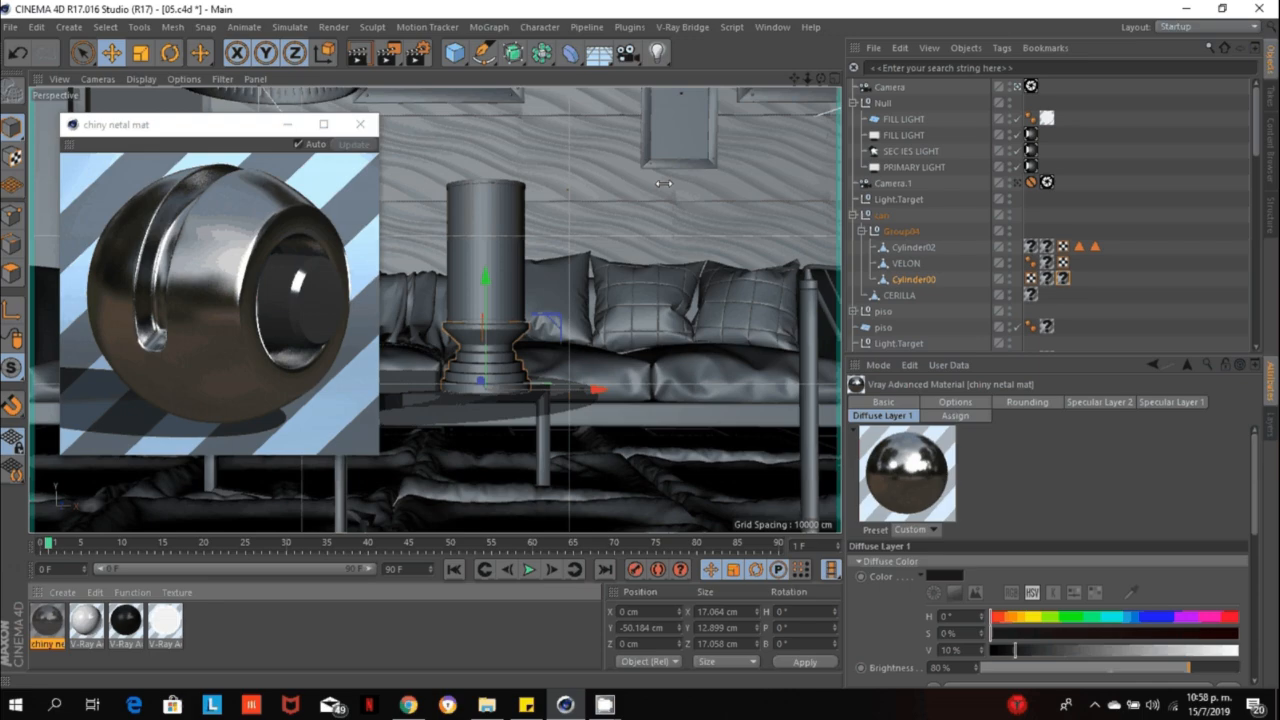
Delete the two old texture tags with missing materials from Cylinder00, the stepped base on the table.
click(500, 364)
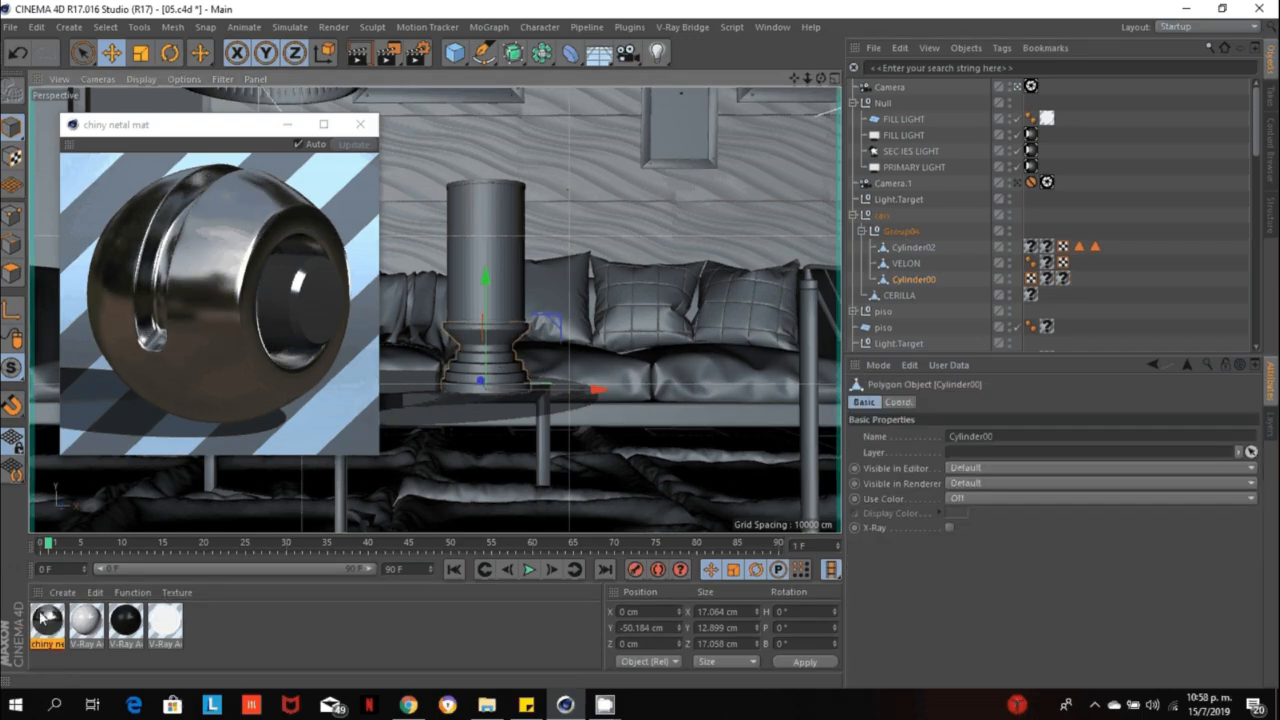
drag(44, 619, 17, 618)
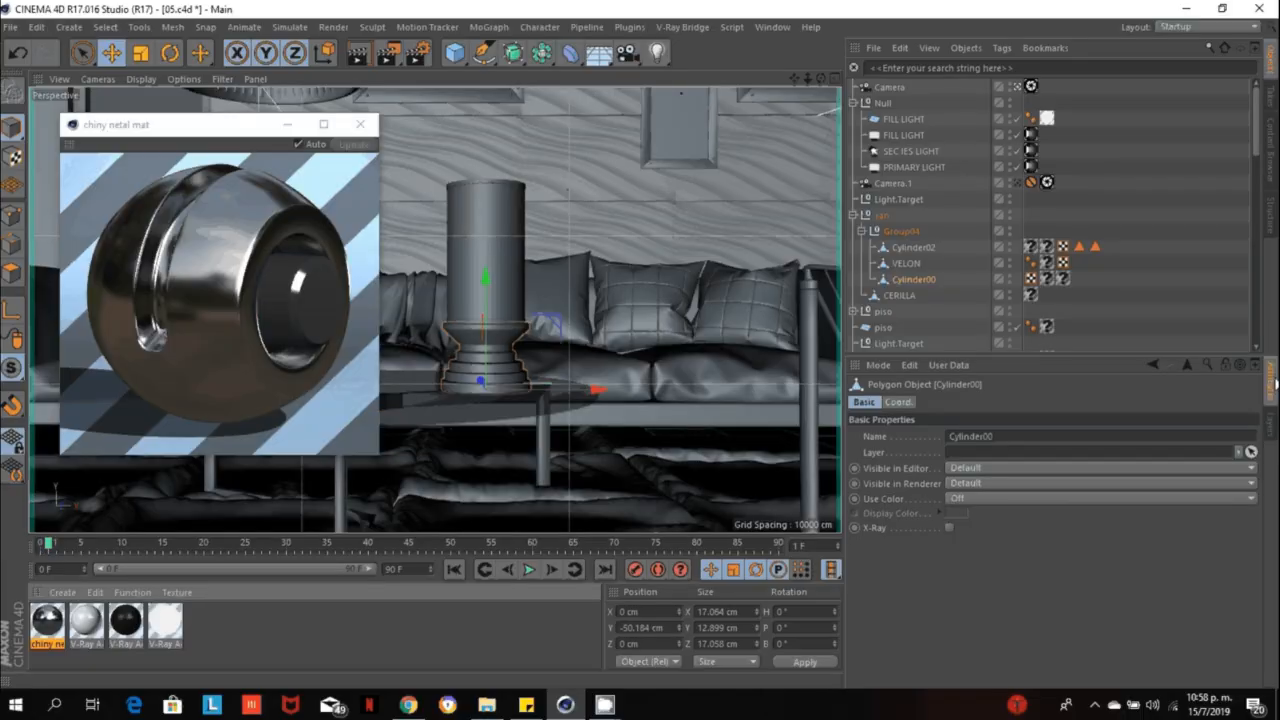
drag(1077, 280, 1046, 279)
key(Delete)
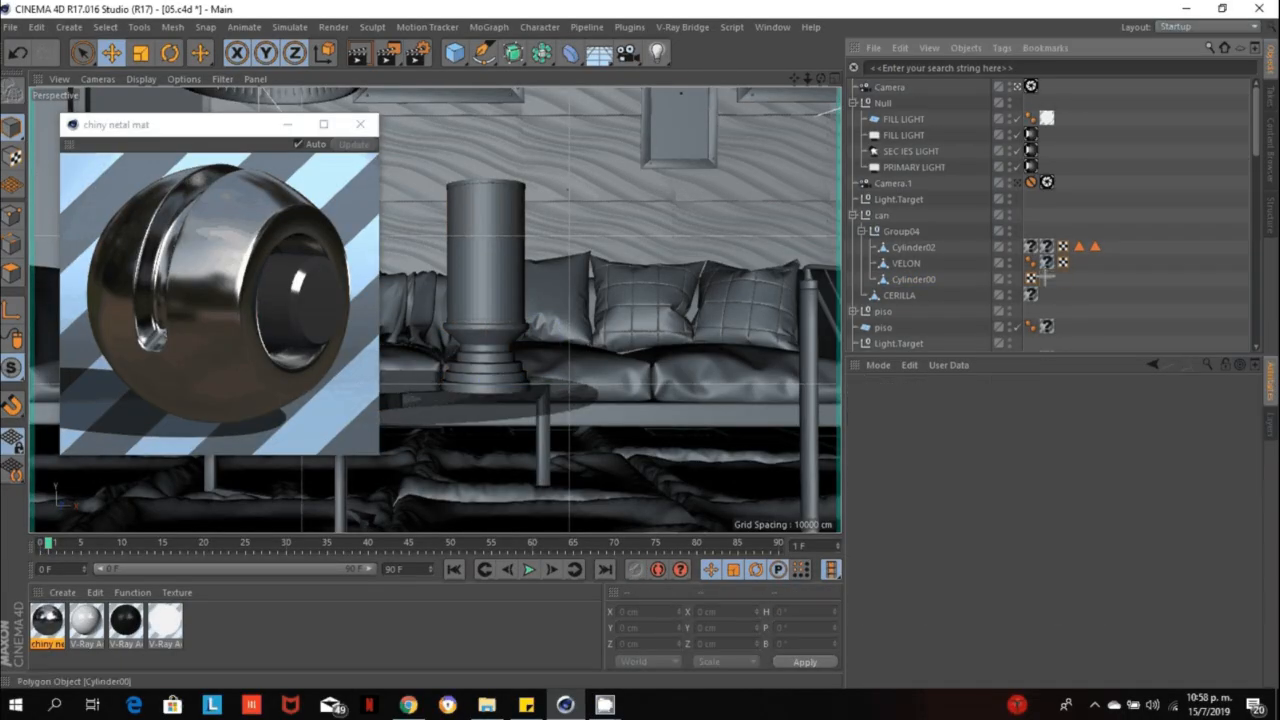
Apply the chiny netal mat material to the Cylinder00 base and render the scene in the Picture Viewer.
click(476, 379)
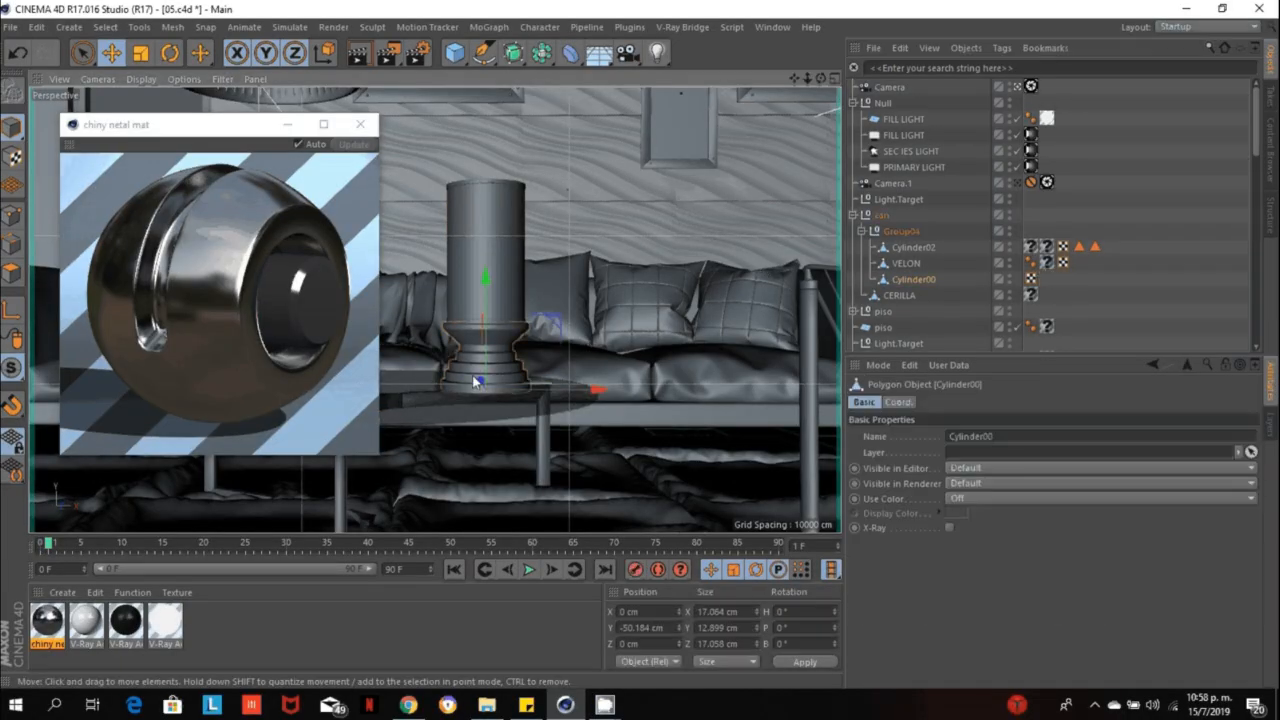
right_click(44, 631)
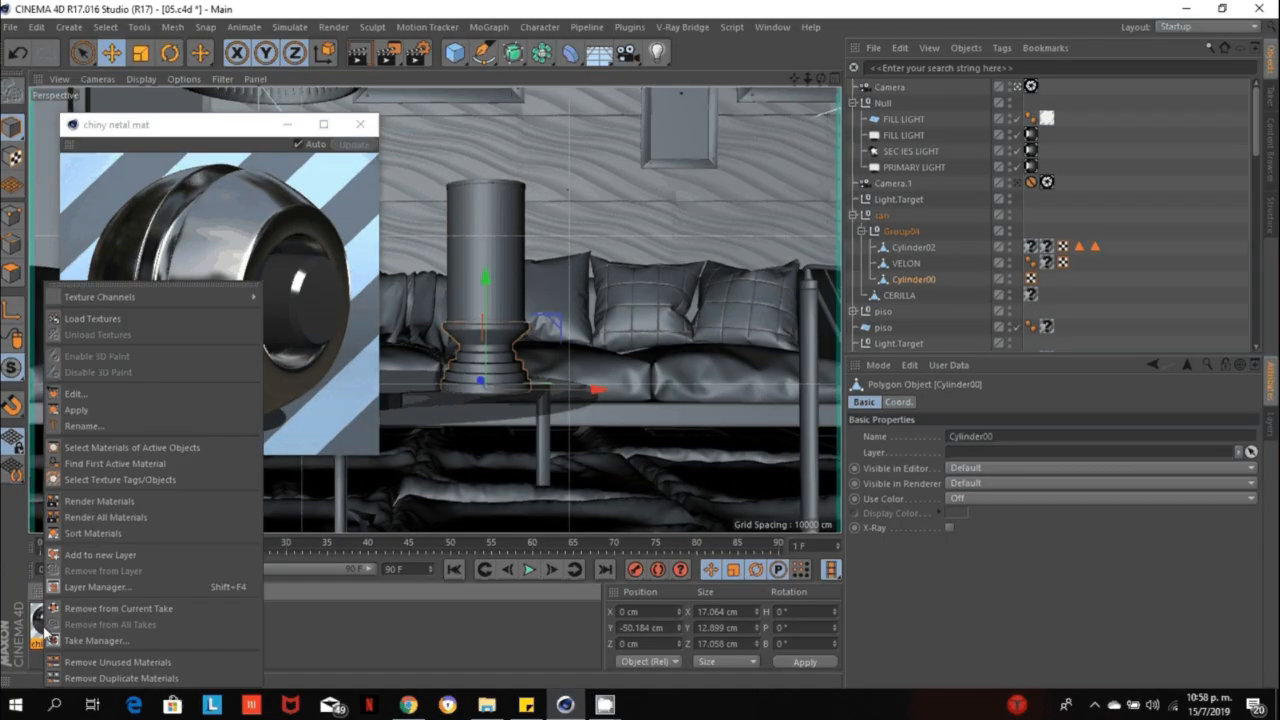
click(70, 412)
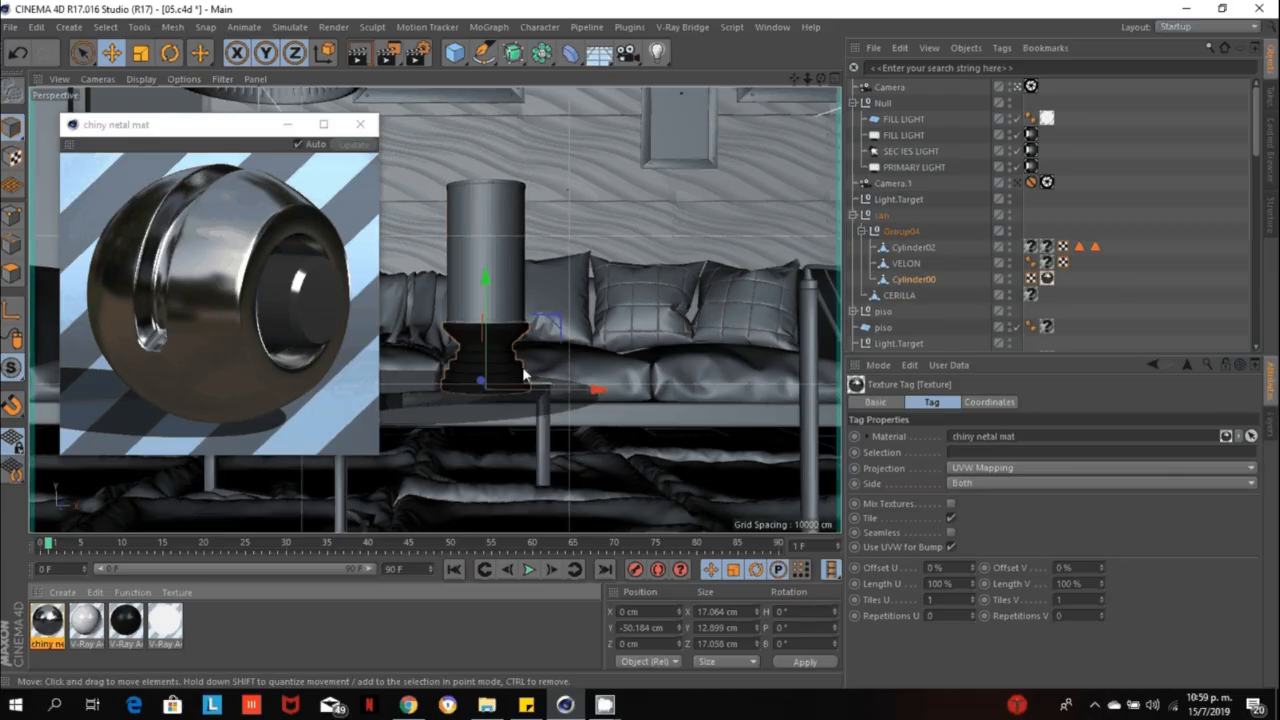
click(388, 52)
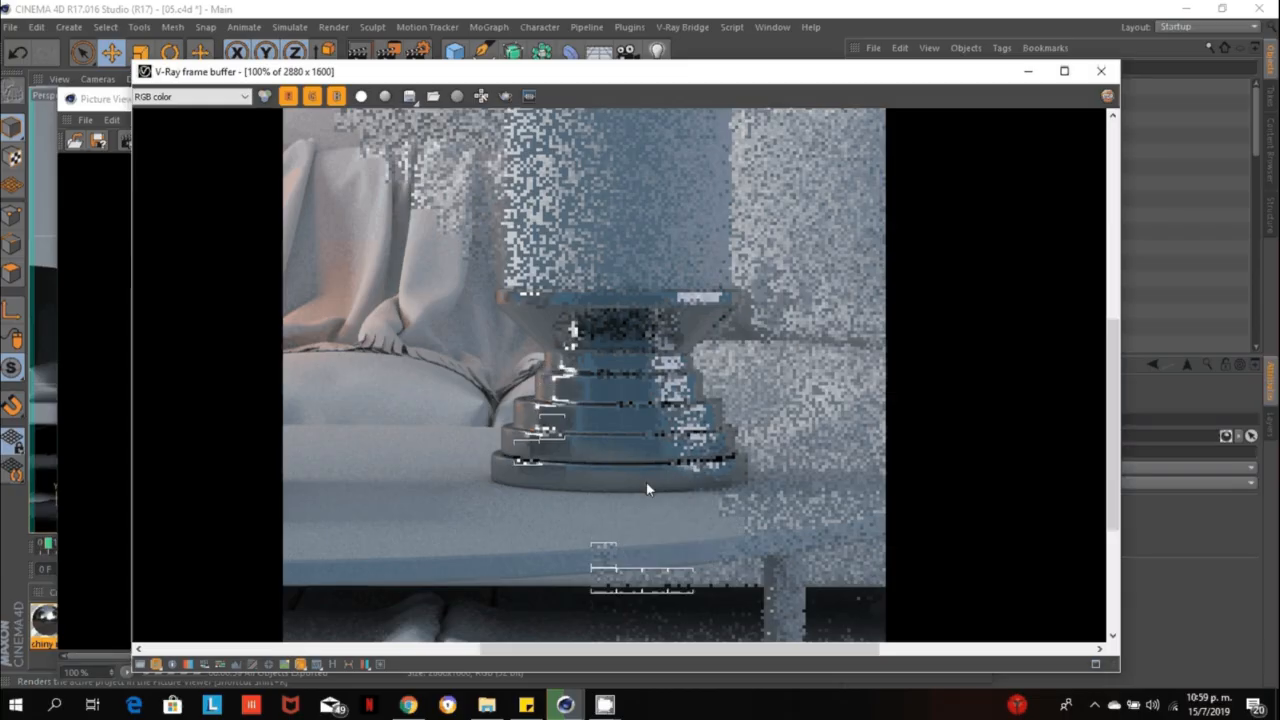
Inspect the finished render of the base, close both render windows, and review the chiny netal mat material's settings.
scroll(632, 432, down, 1)
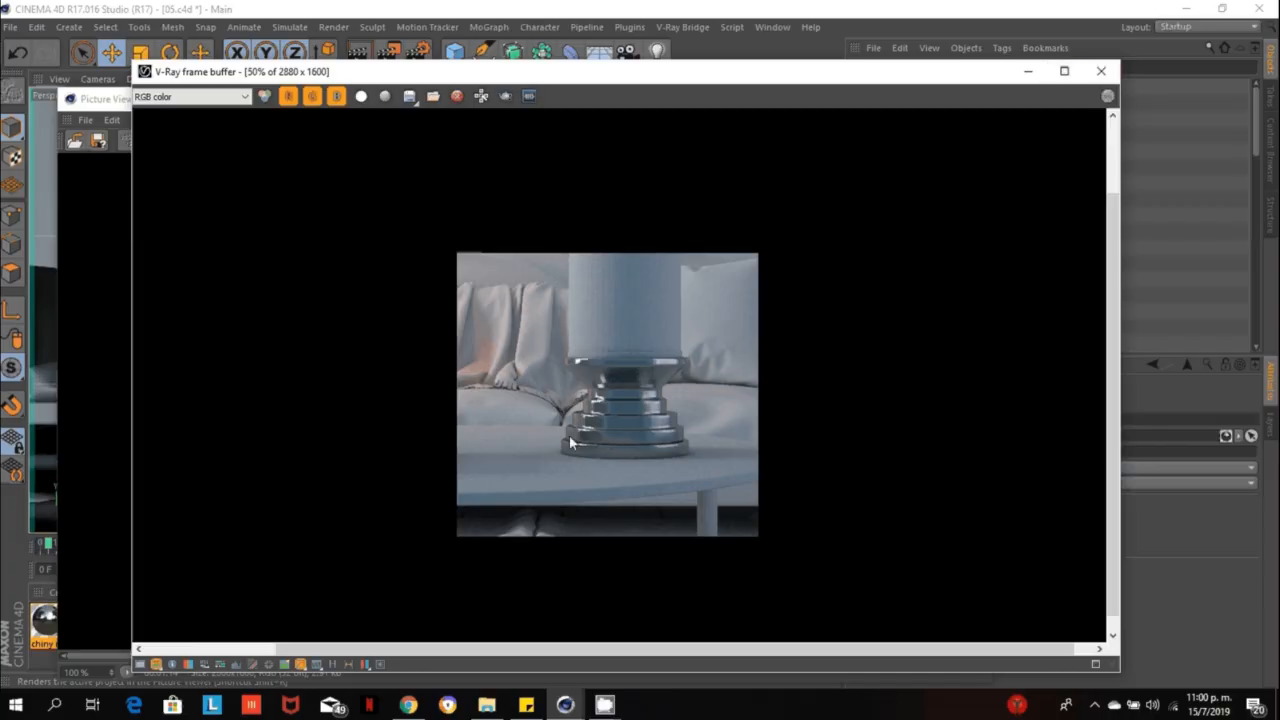
click(1106, 77)
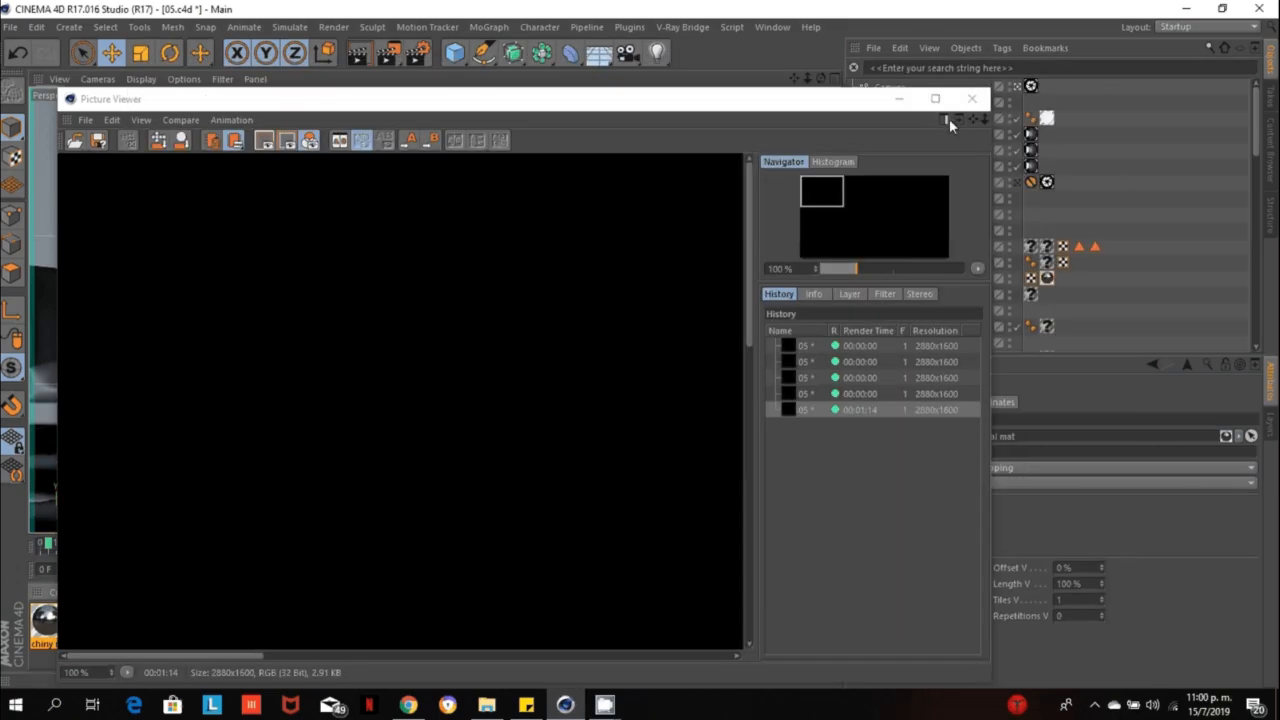
click(968, 100)
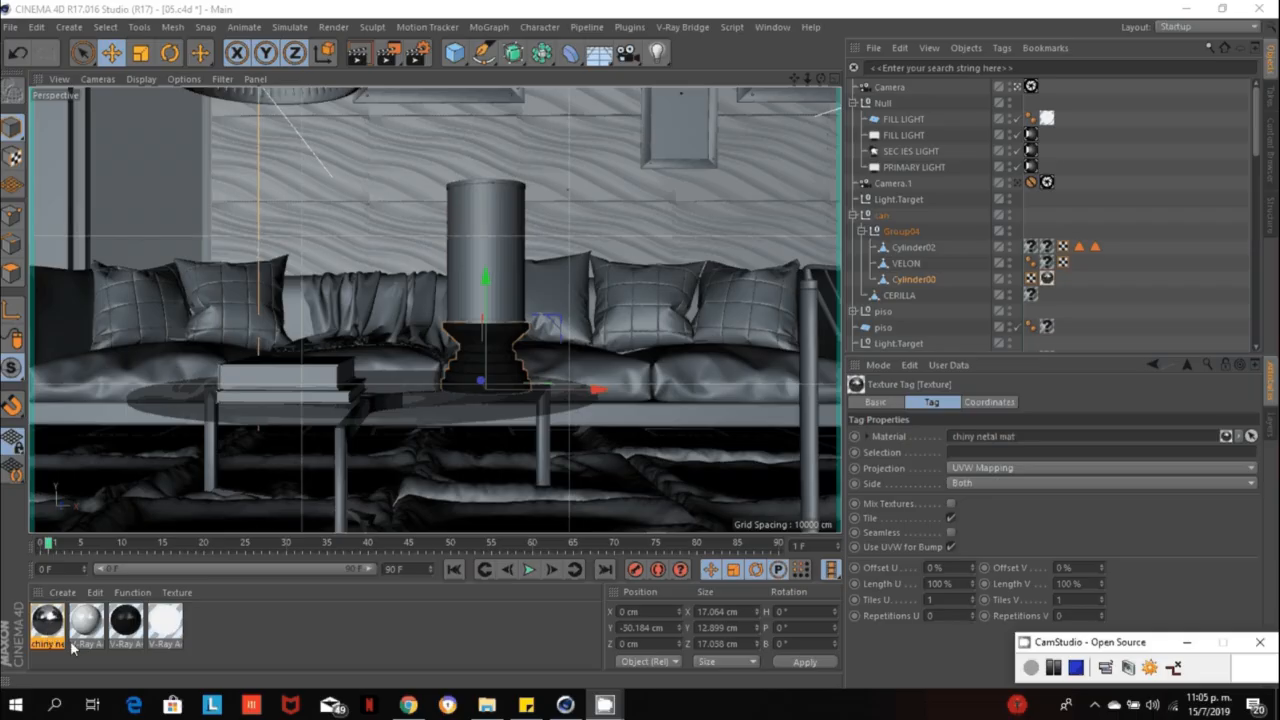
double_click(47, 624)
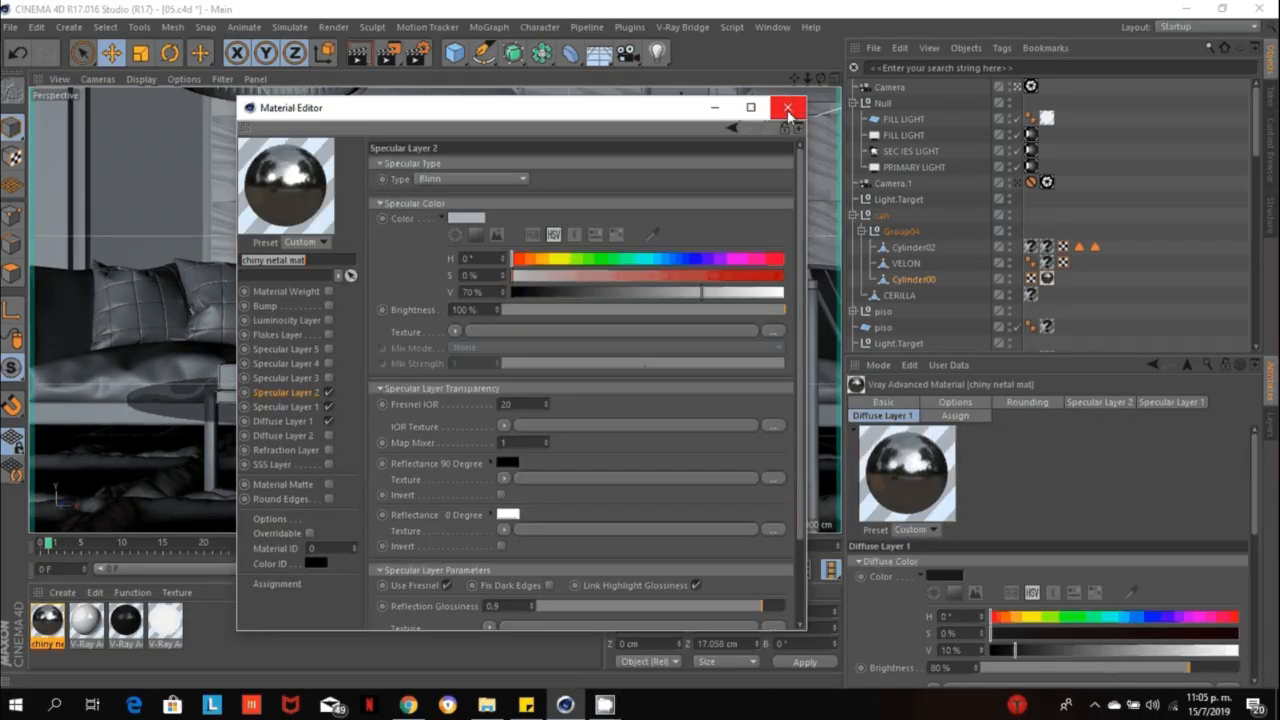
click(788, 108)
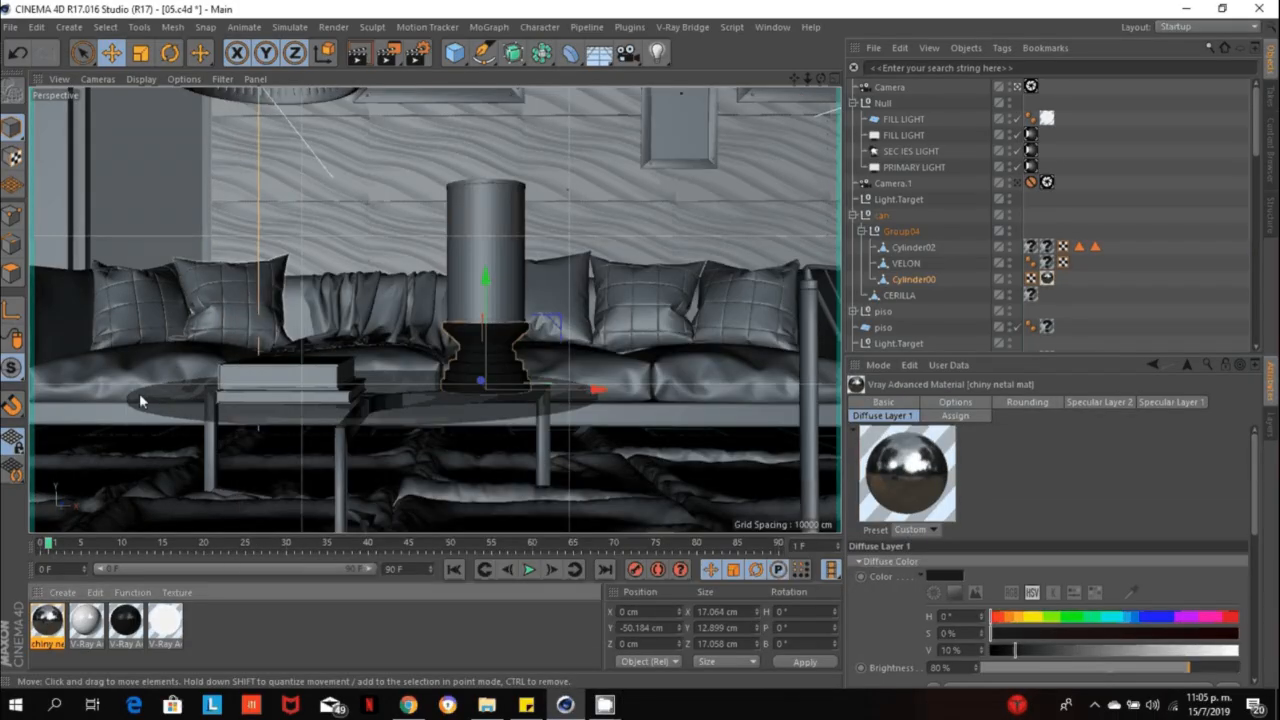
Create a new V-Ray Advanced Material and open it for editing.
click(62, 592)
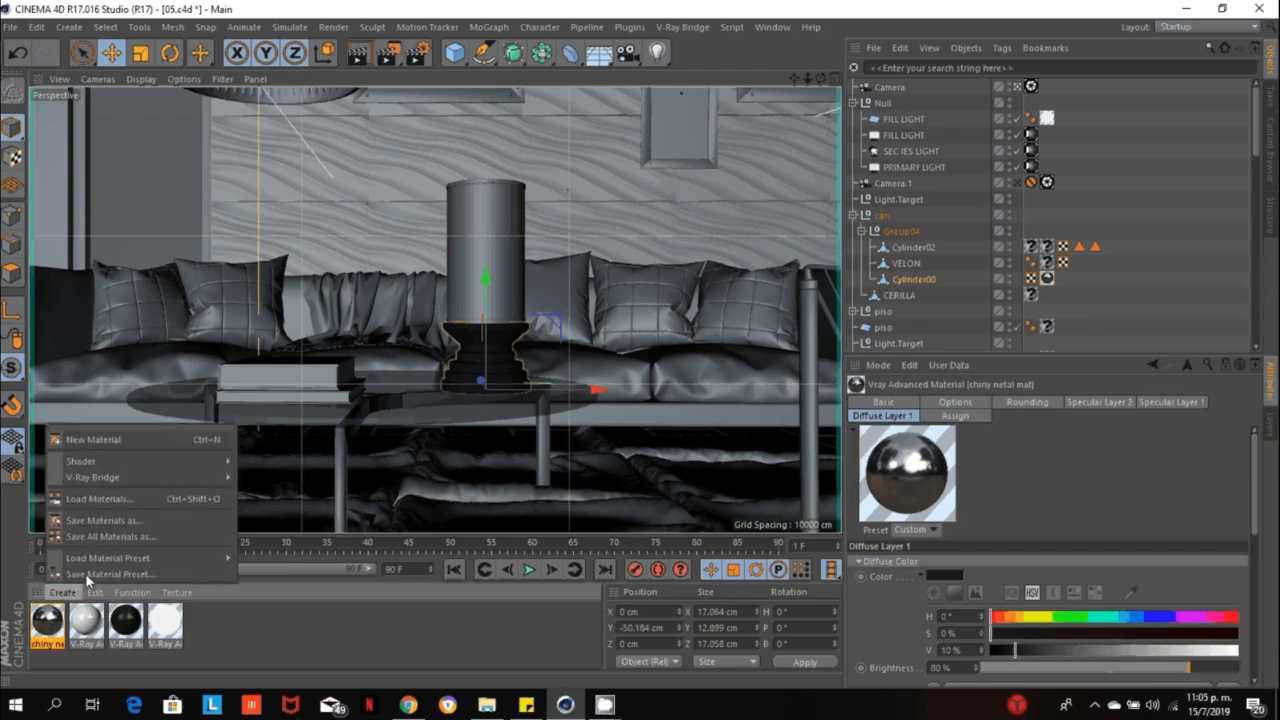
mouse_move(214, 477)
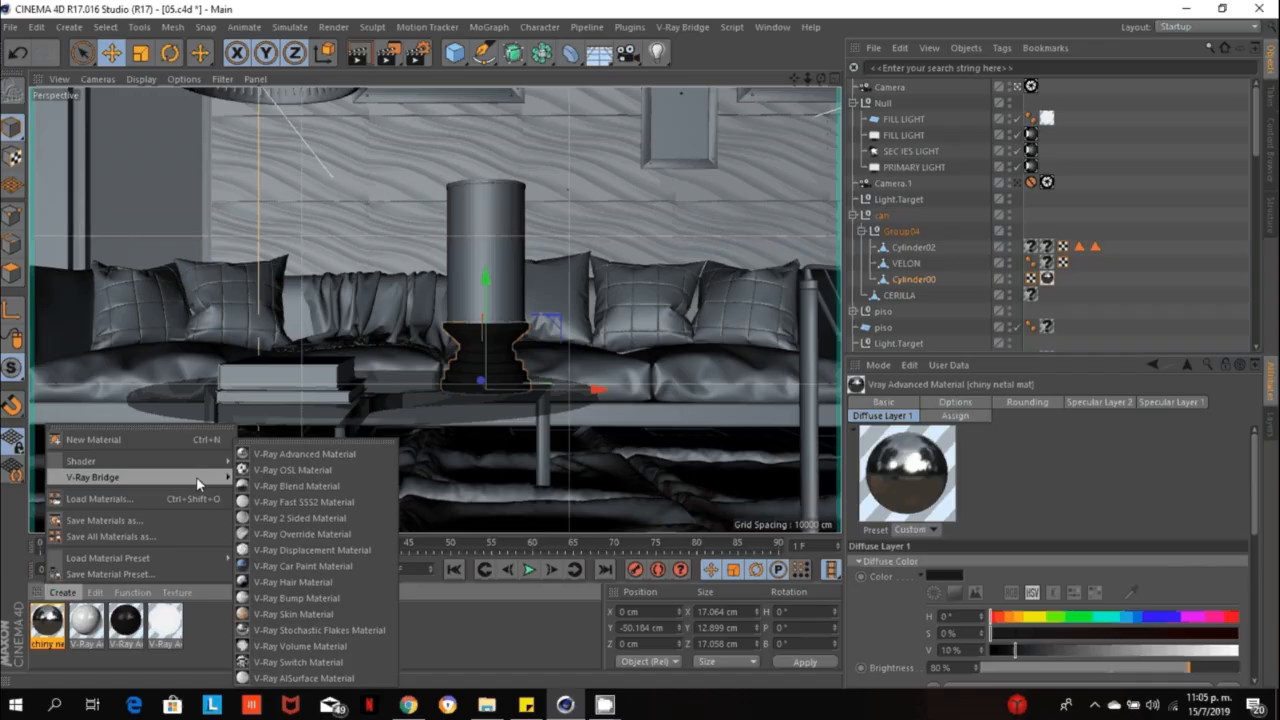
click(306, 455)
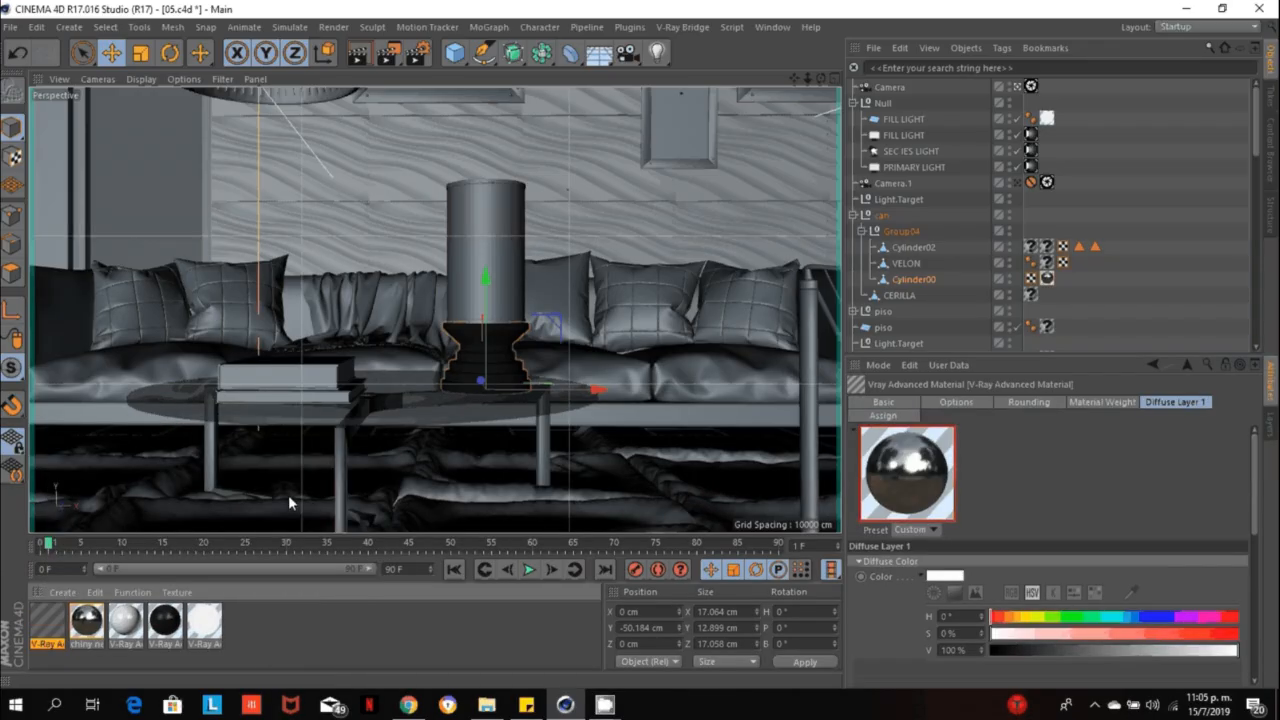
double_click(42, 622)
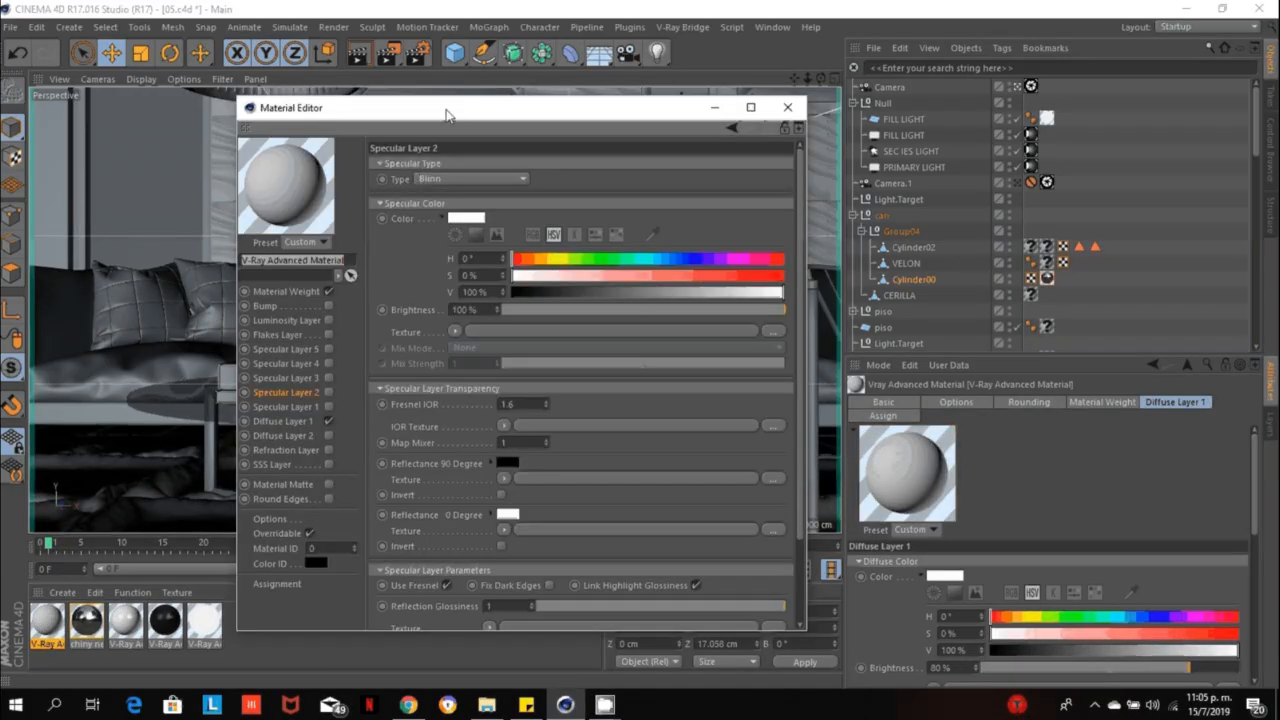
Show the new material's preview in a separate window using the Object (Soft Shadow) scene, with the editor placed beside it.
drag(447, 115, 851, 74)
right_click(706, 154)
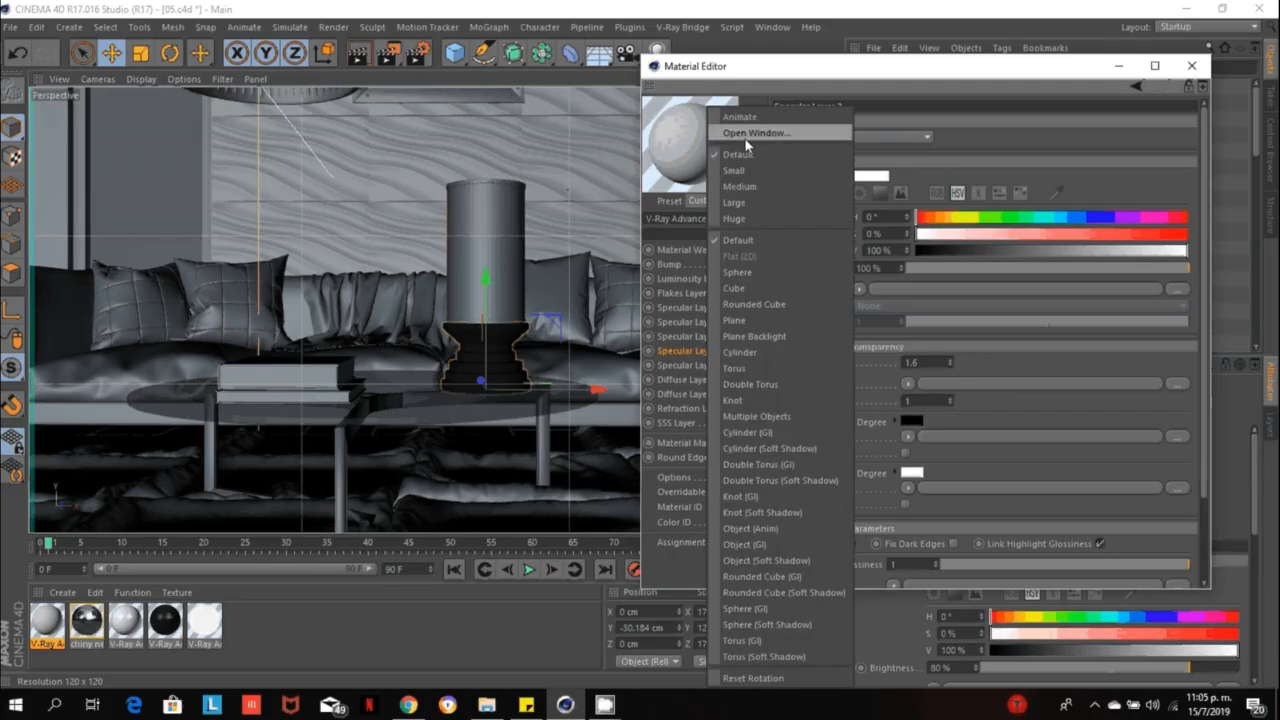
click(744, 134)
right_click(170, 212)
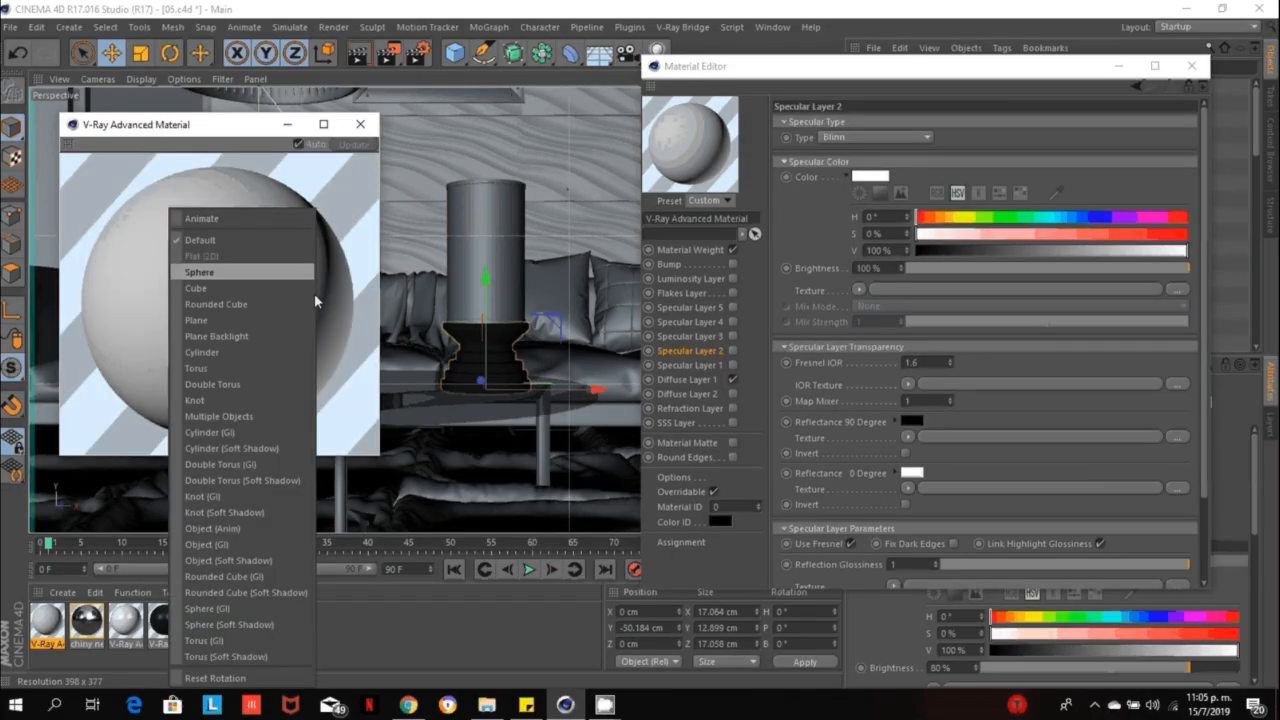
click(249, 560)
drag(760, 66, 654, 15)
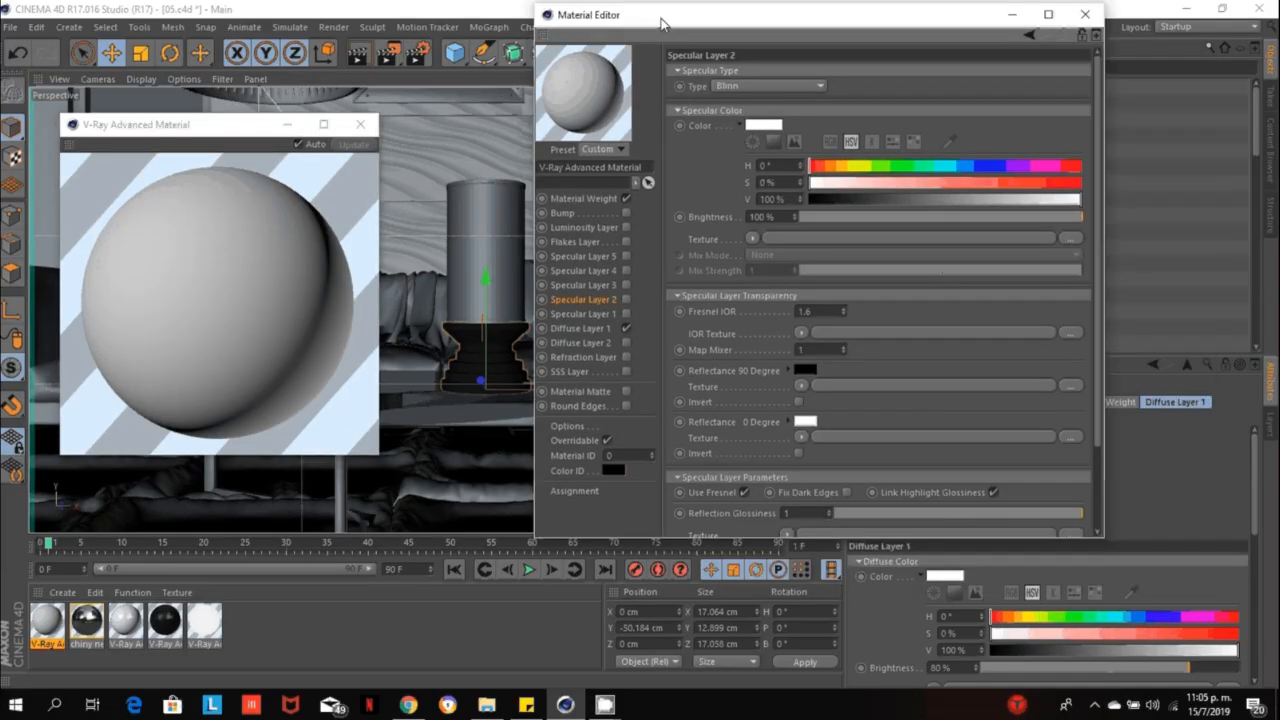
Turn off Material Weight and Overridable for the new material and set its Diffuse Layer 1 color's V value to 10%.
click(628, 198)
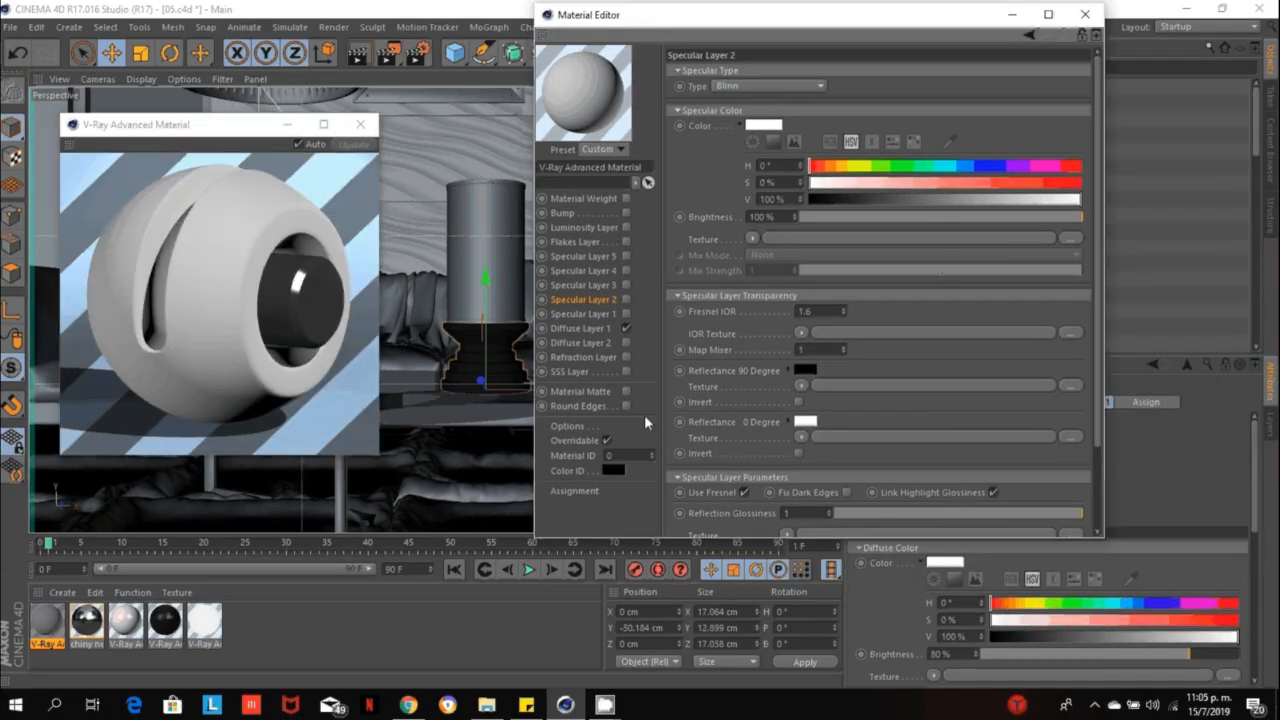
click(608, 438)
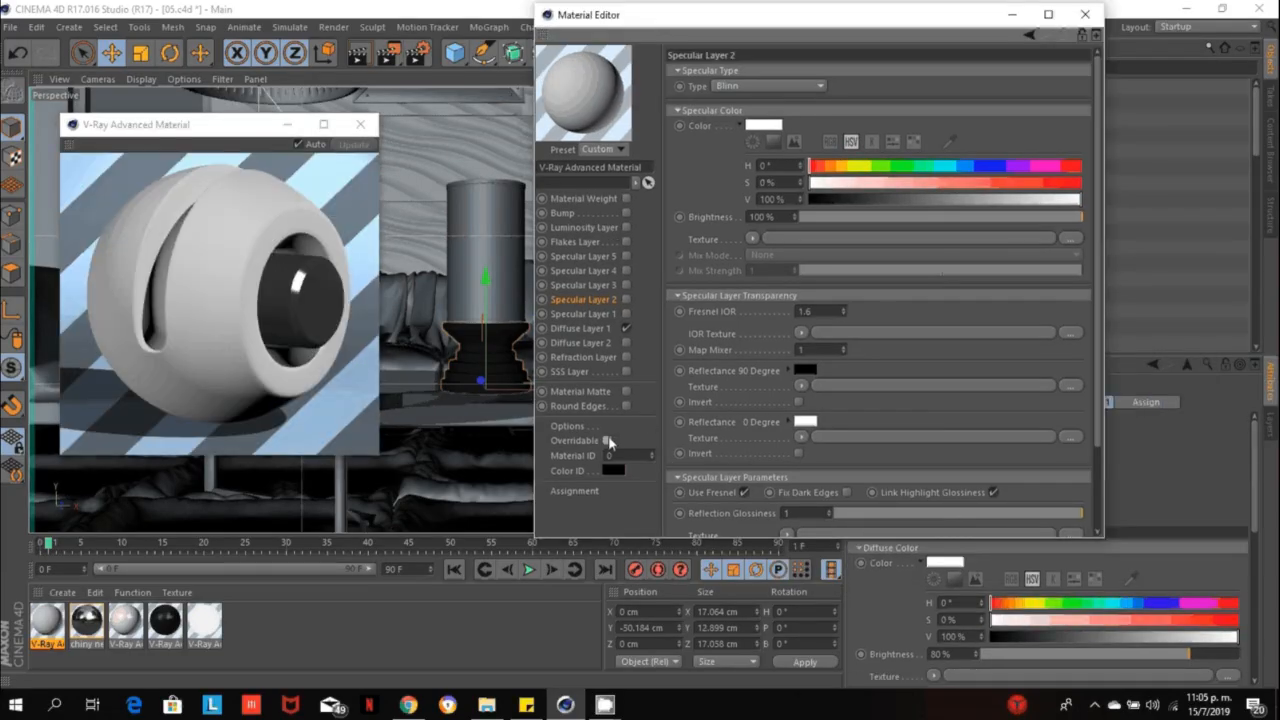
click(579, 328)
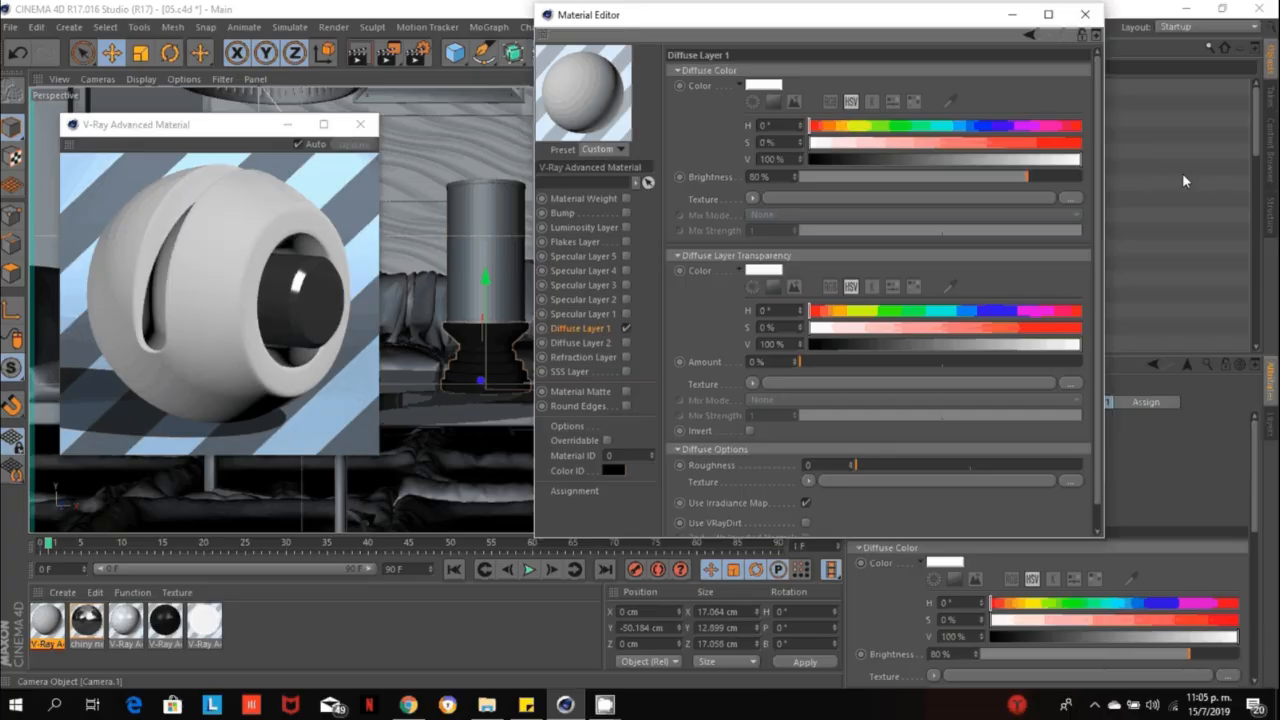
scroll(740, 170, down, 1)
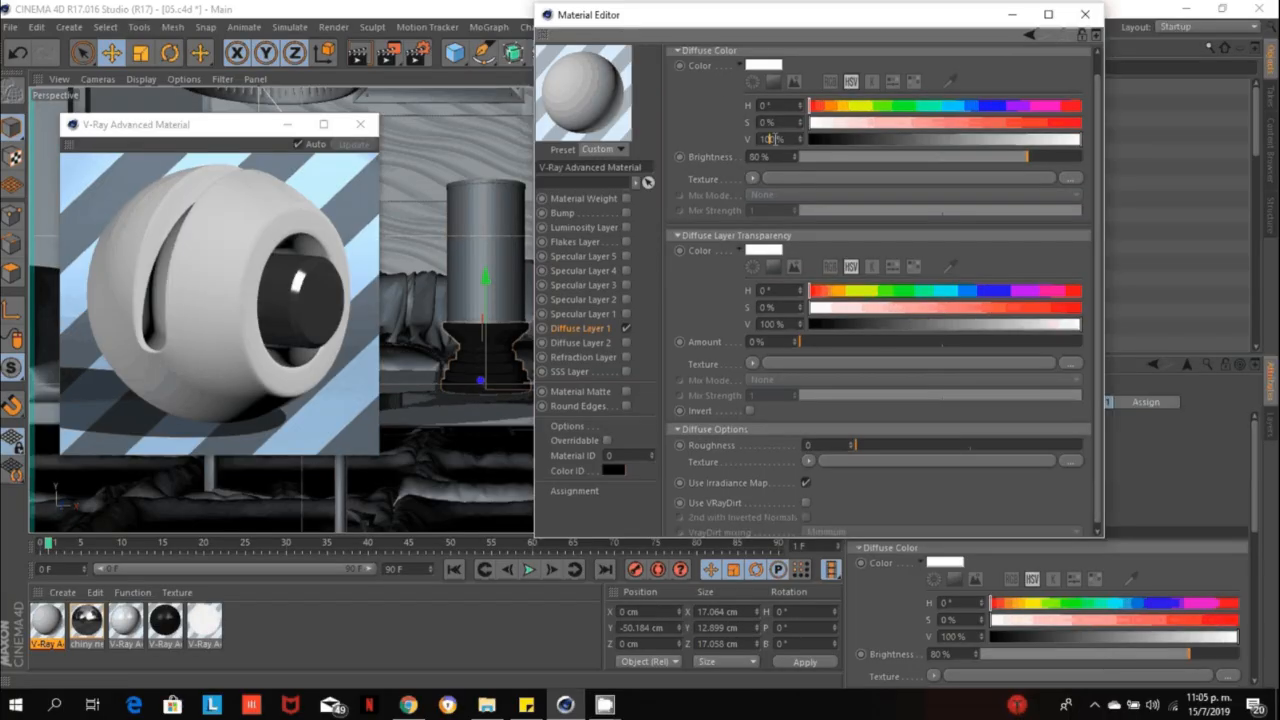
double_click(776, 139)
text(10)
key(Return)
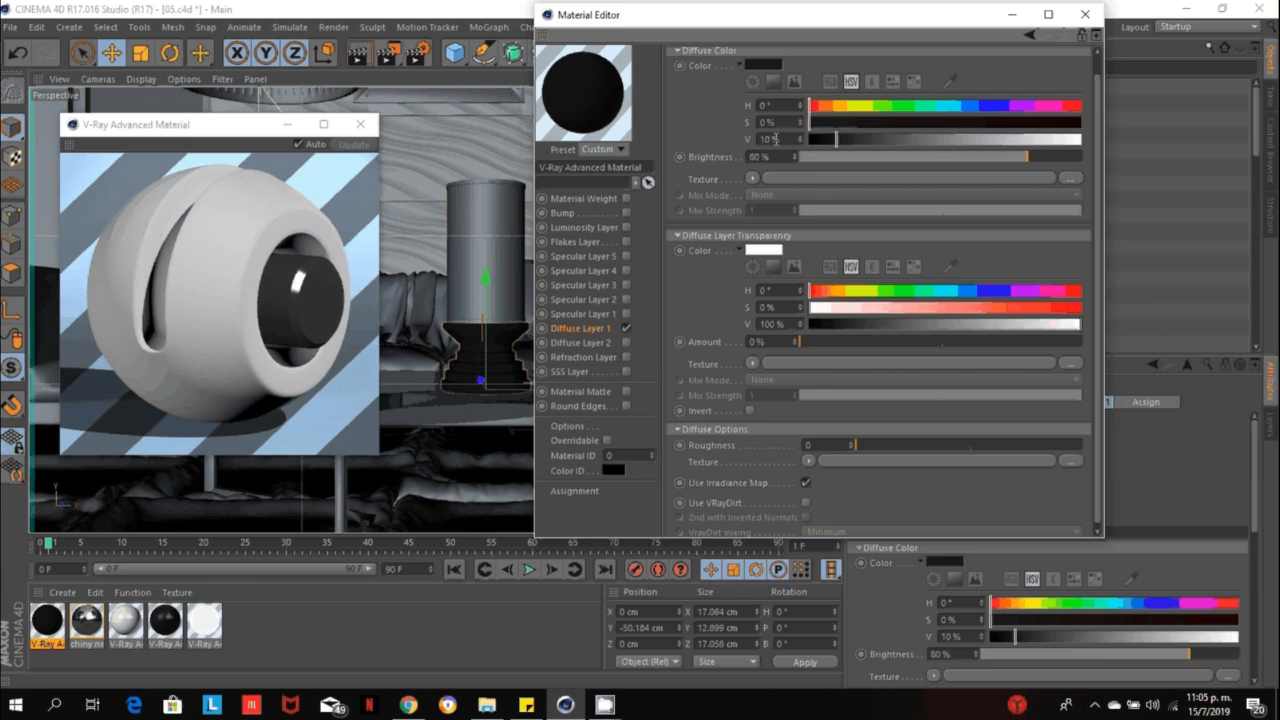
Enable Specular Layer 1 and set its Fresnel IOR to 20.
click(589, 315)
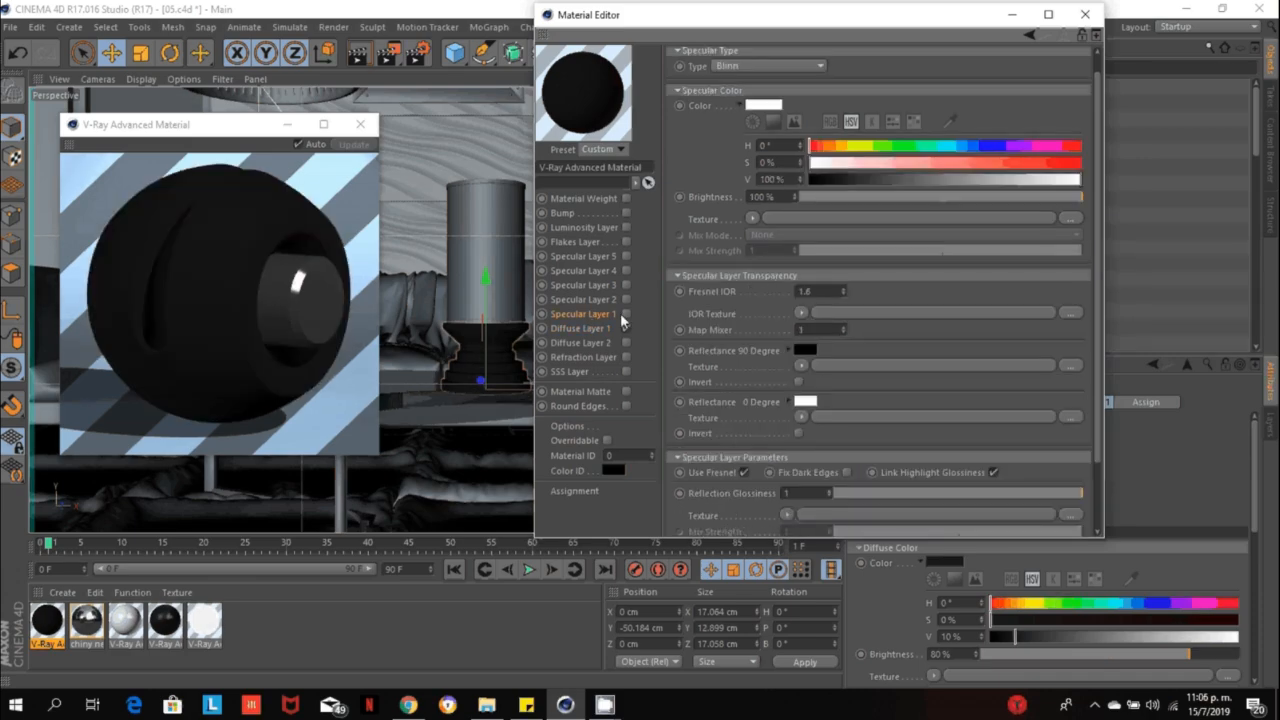
click(626, 313)
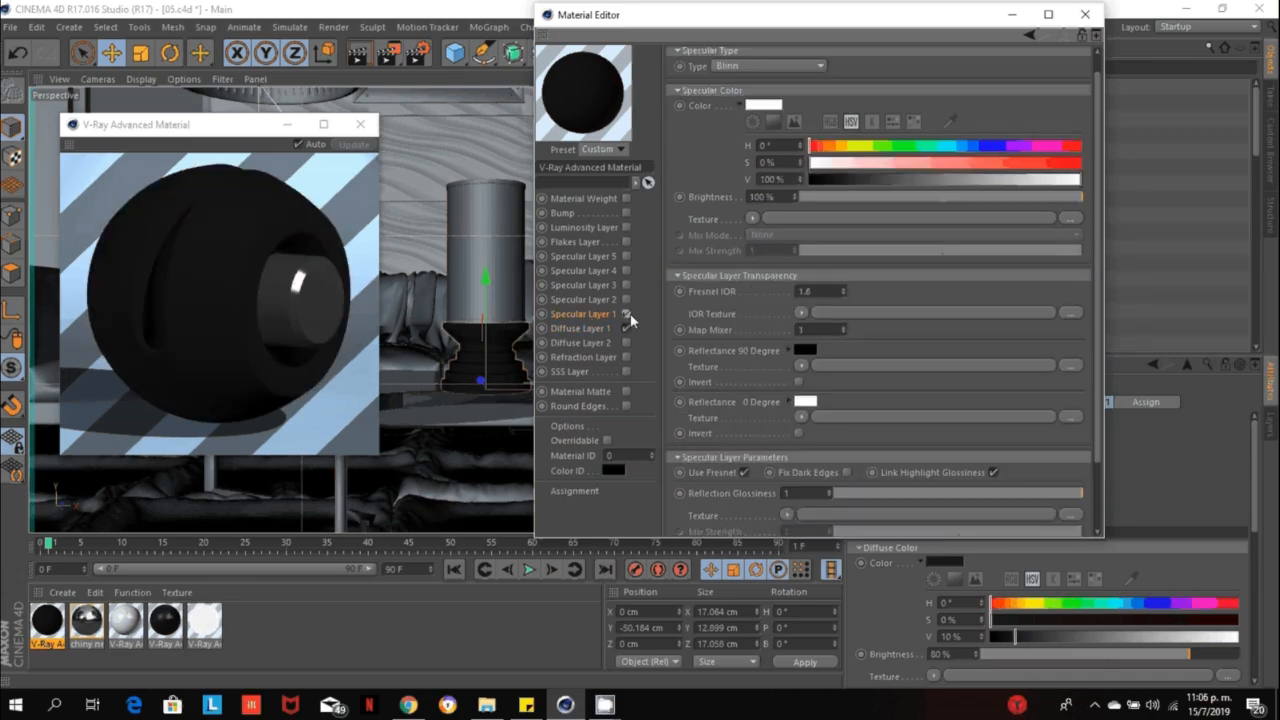
click(830, 292)
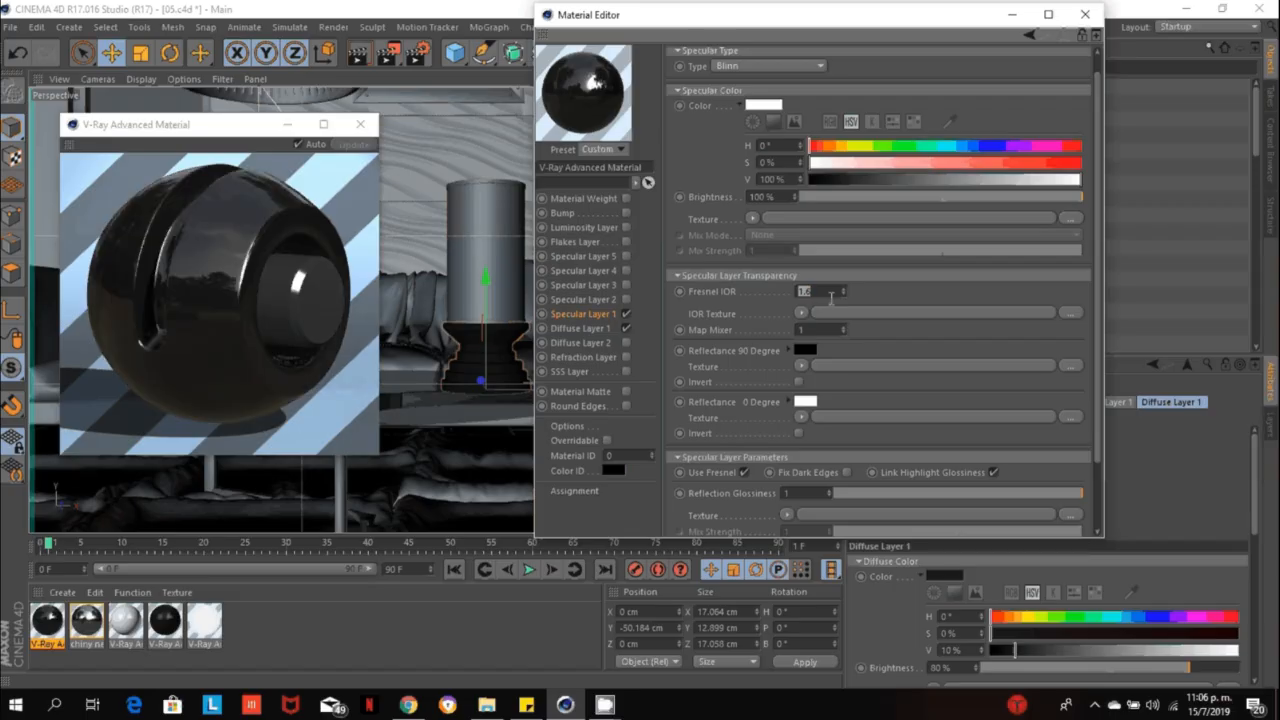
text(20)
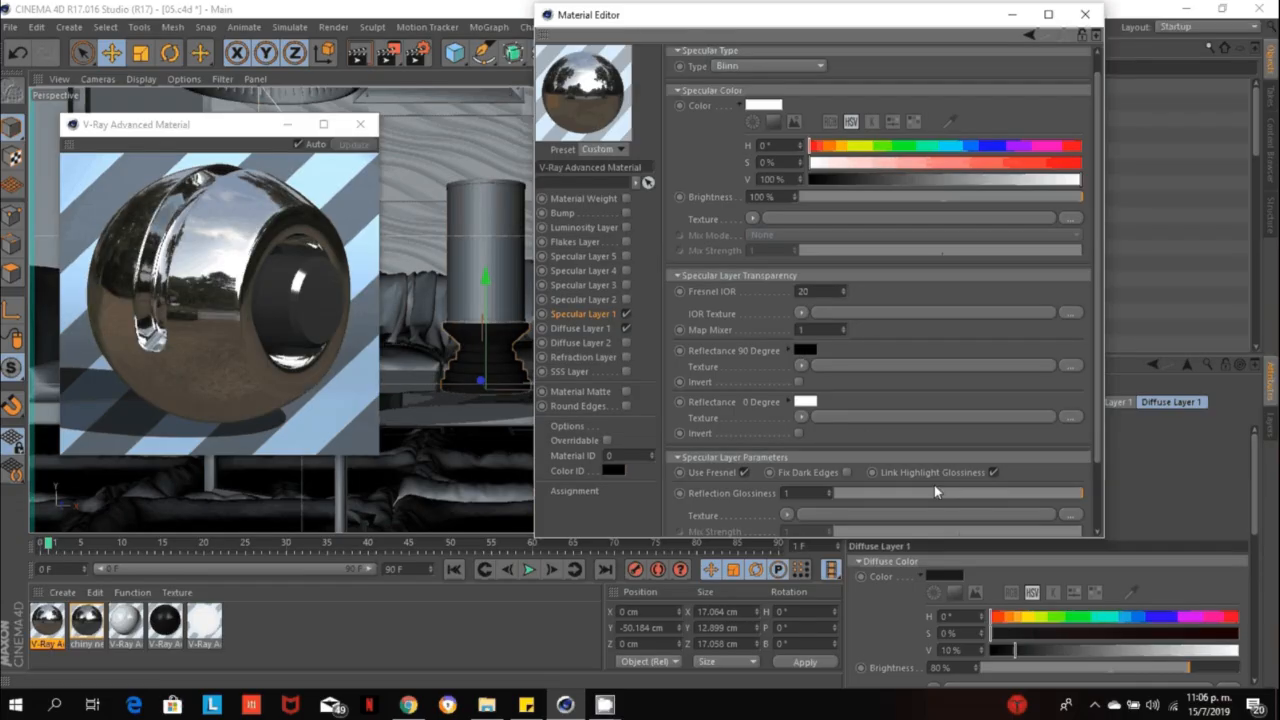
Unlink the highlight glossiness from the reflection glossiness in Specular Layer 1 and set Hilight Glossiness to about 0.78.
scroll(1098, 380, down, 3)
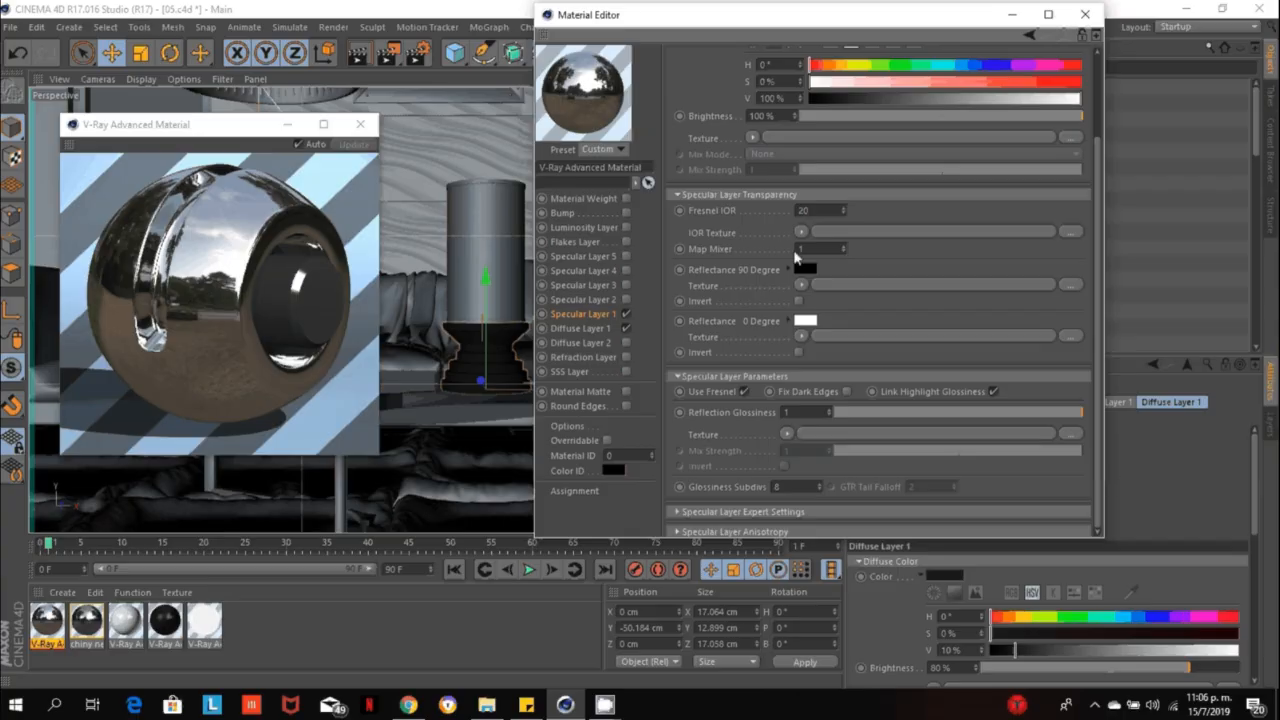
click(993, 391)
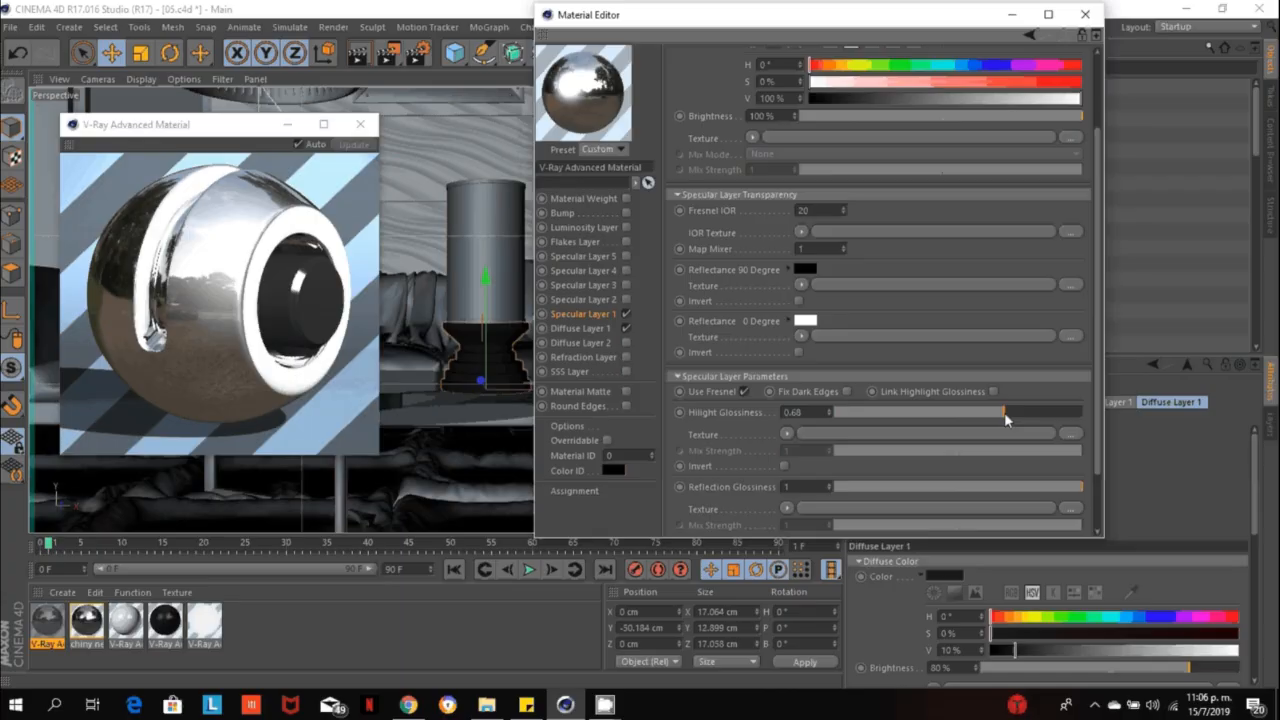
drag(1004, 412, 1018, 413)
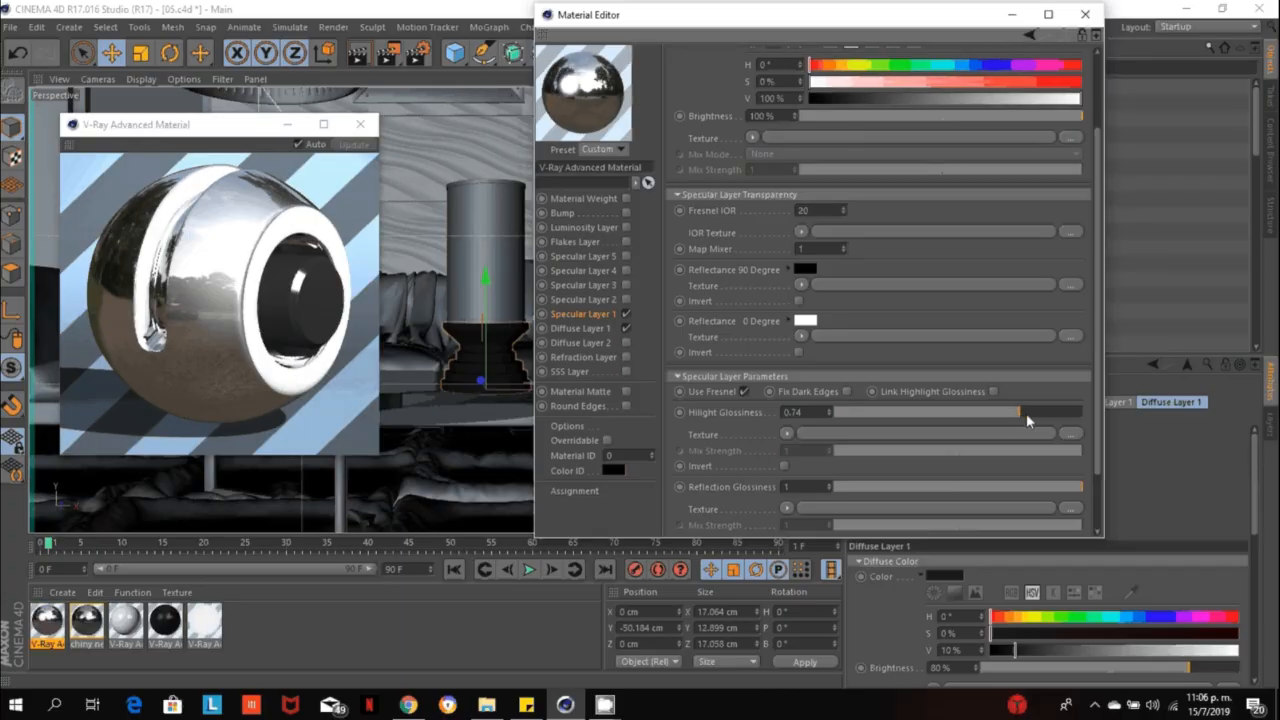
click(1027, 413)
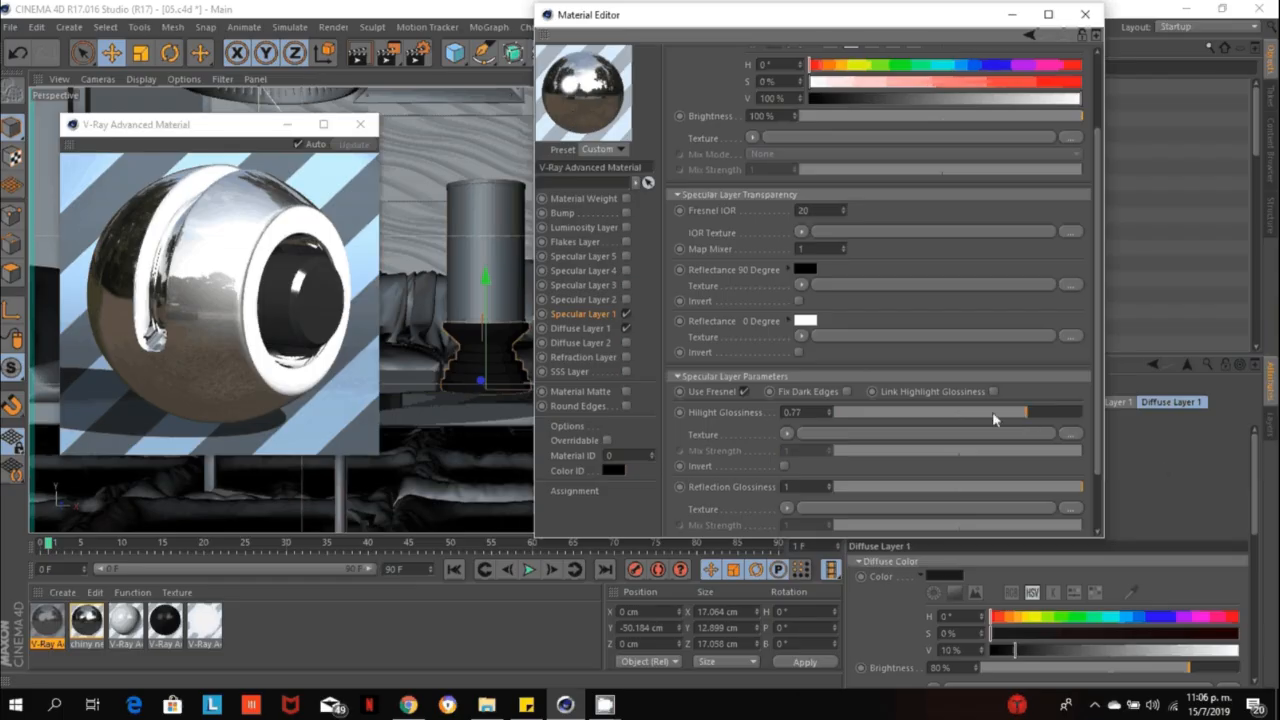
drag(993, 413, 982, 413)
click(1022, 413)
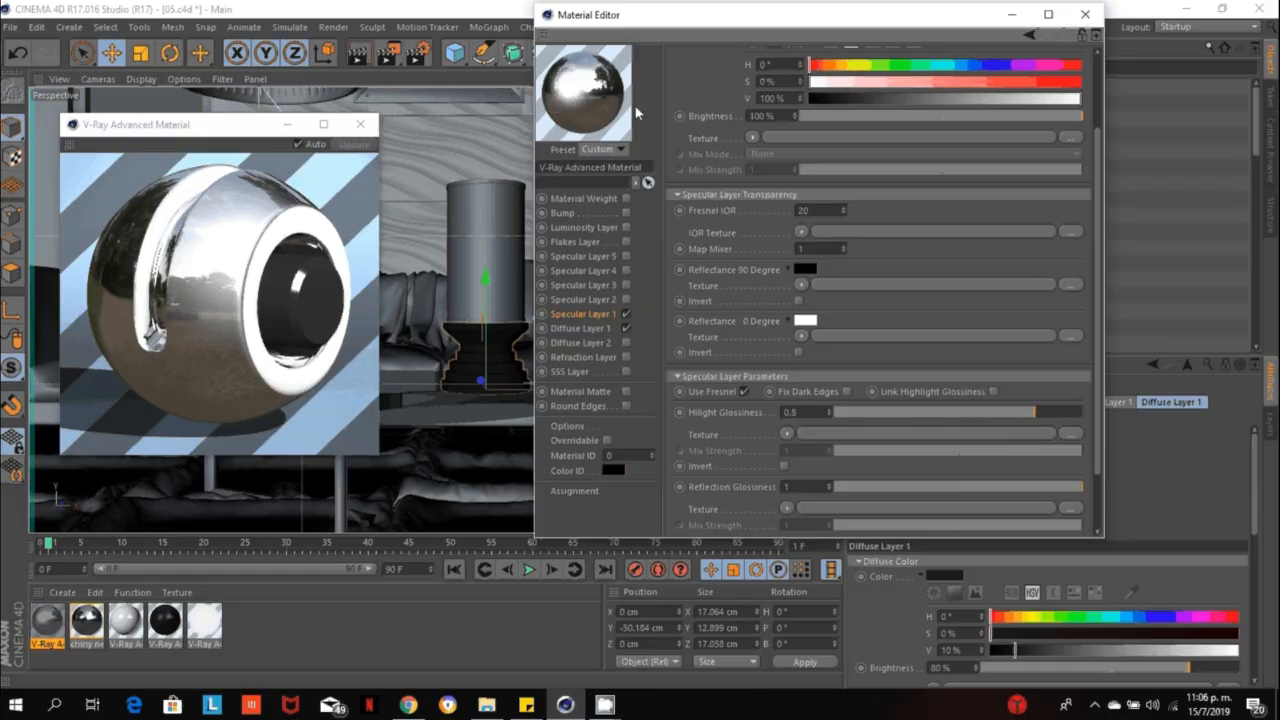
click(1062, 411)
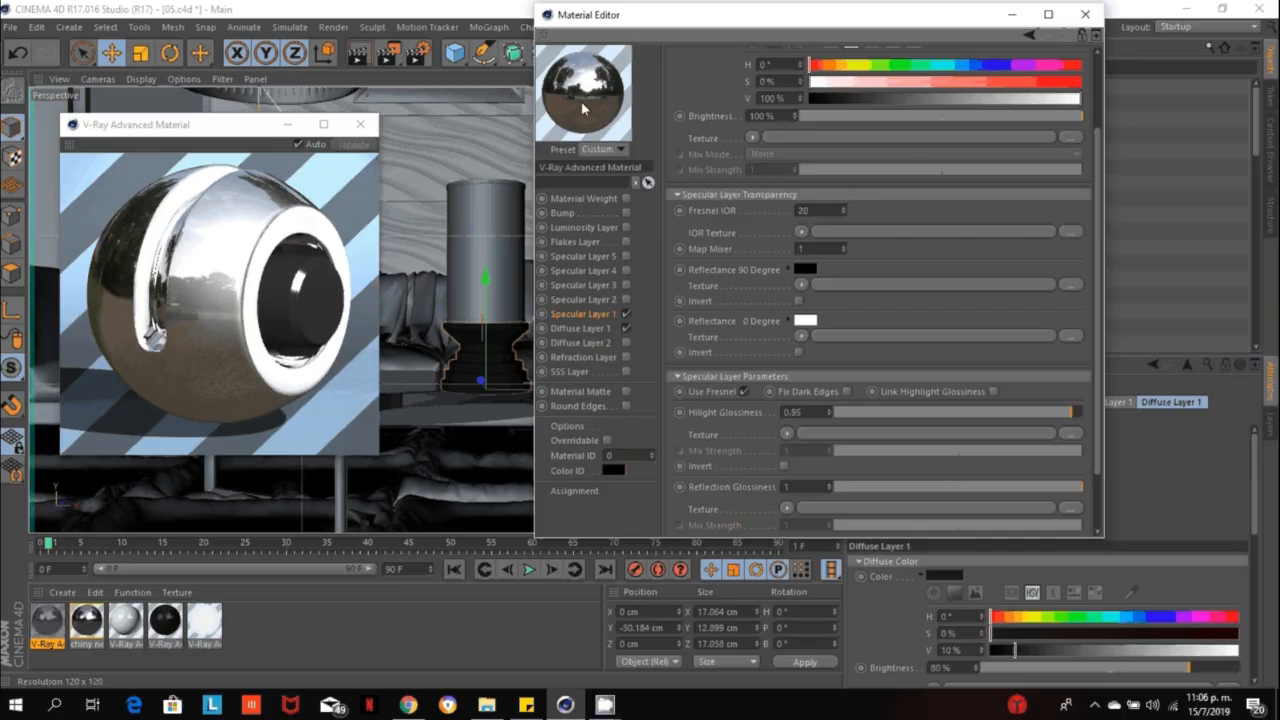
click(1048, 413)
drag(1048, 413, 1031, 416)
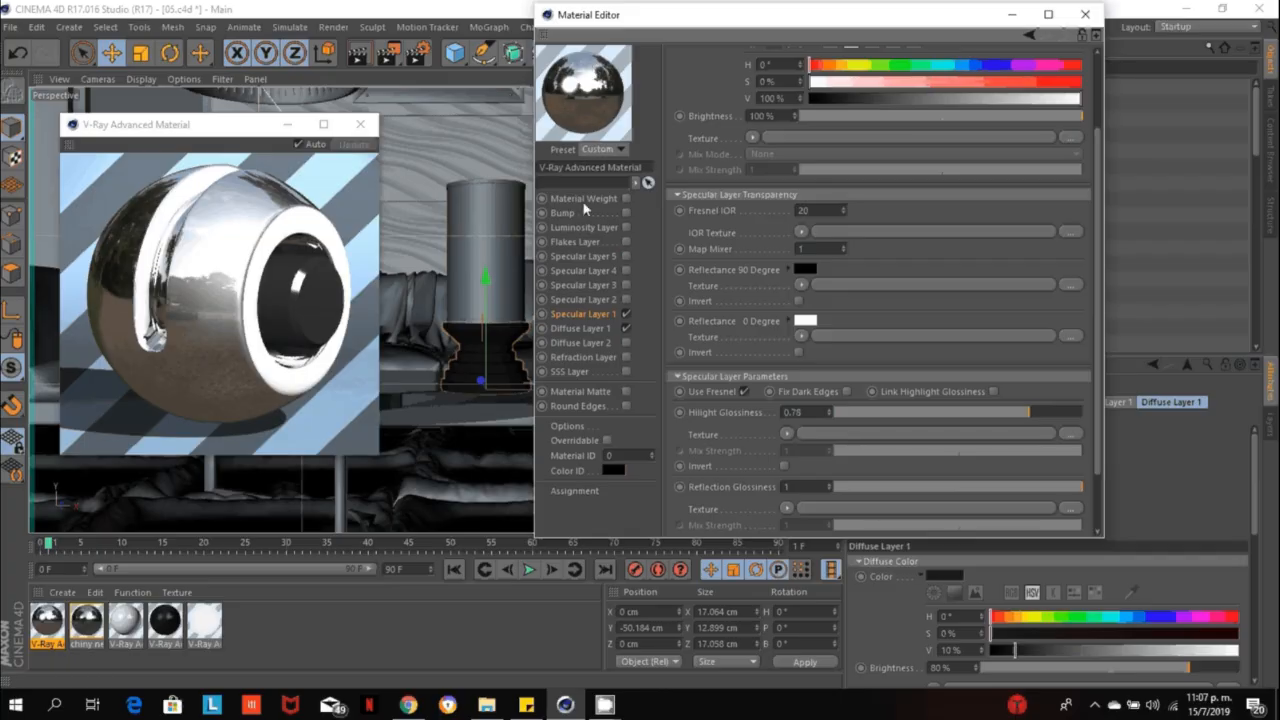
Switch to Chrome and save the full-size brushed metal texture as "brush me" in the Imágenes folder, returning to CINEMA 4D.
click(412, 706)
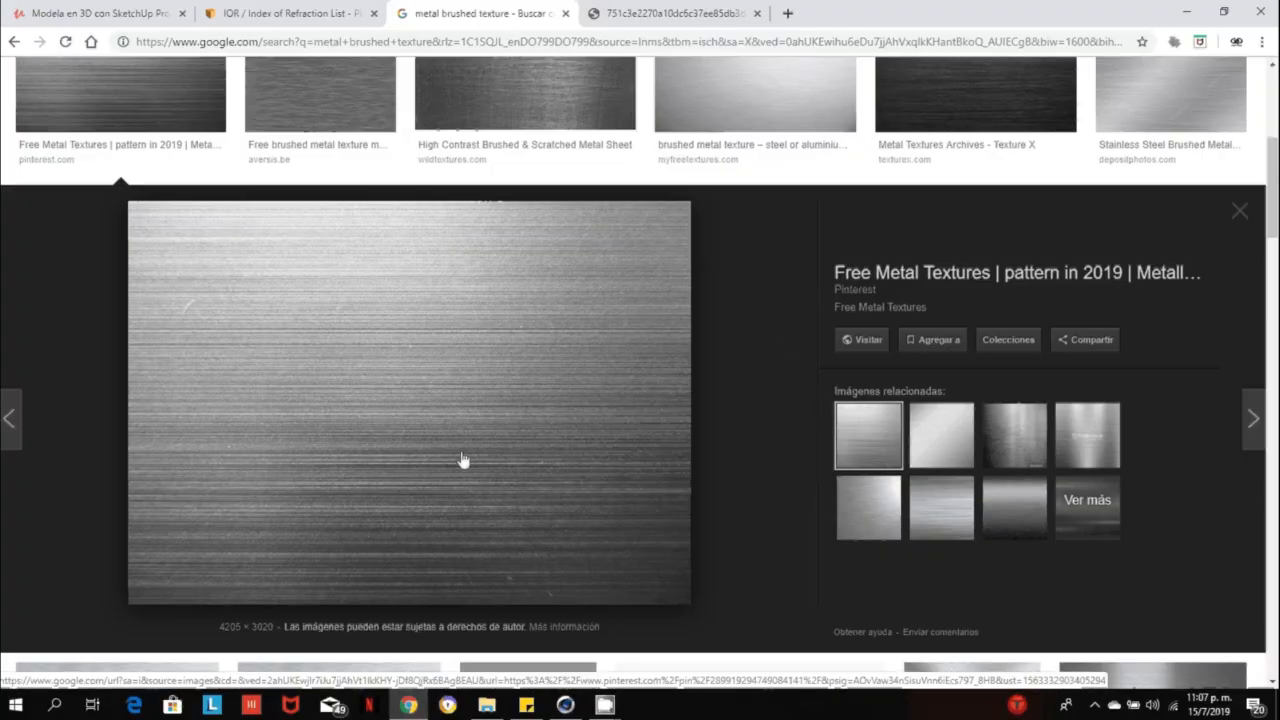
click(693, 7)
right_click(637, 247)
click(711, 297)
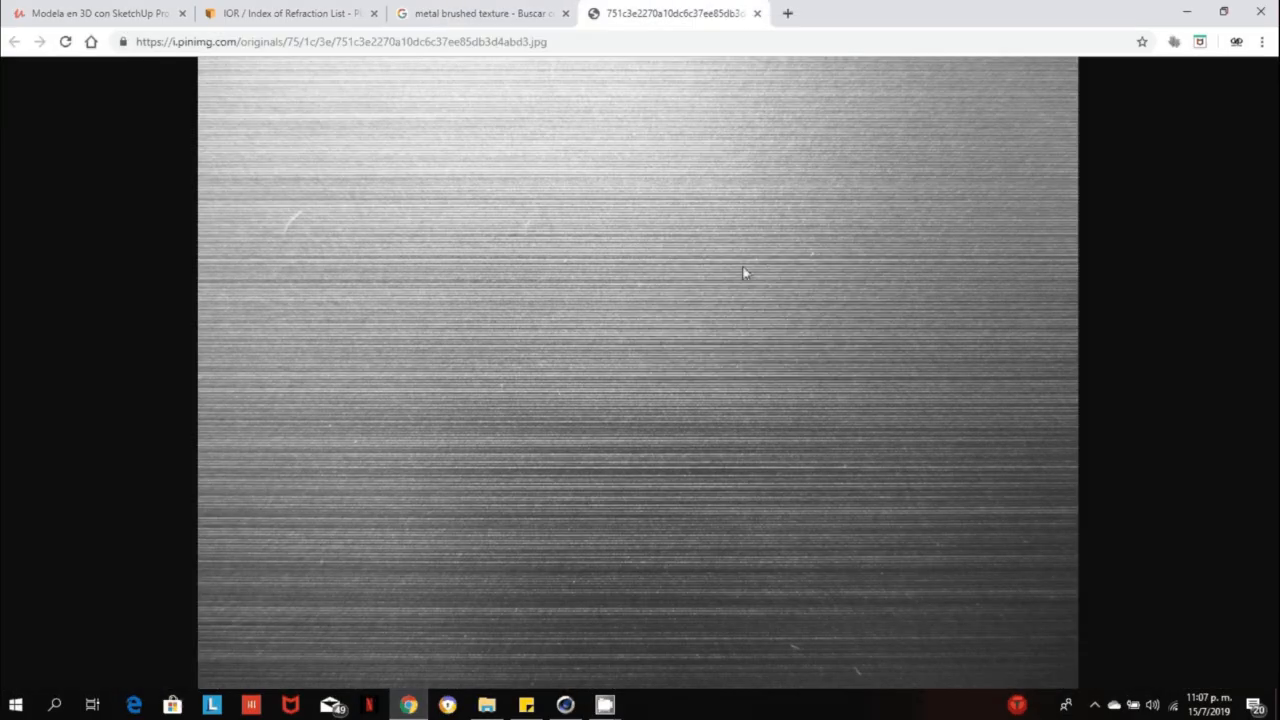
key(ctrl+s)
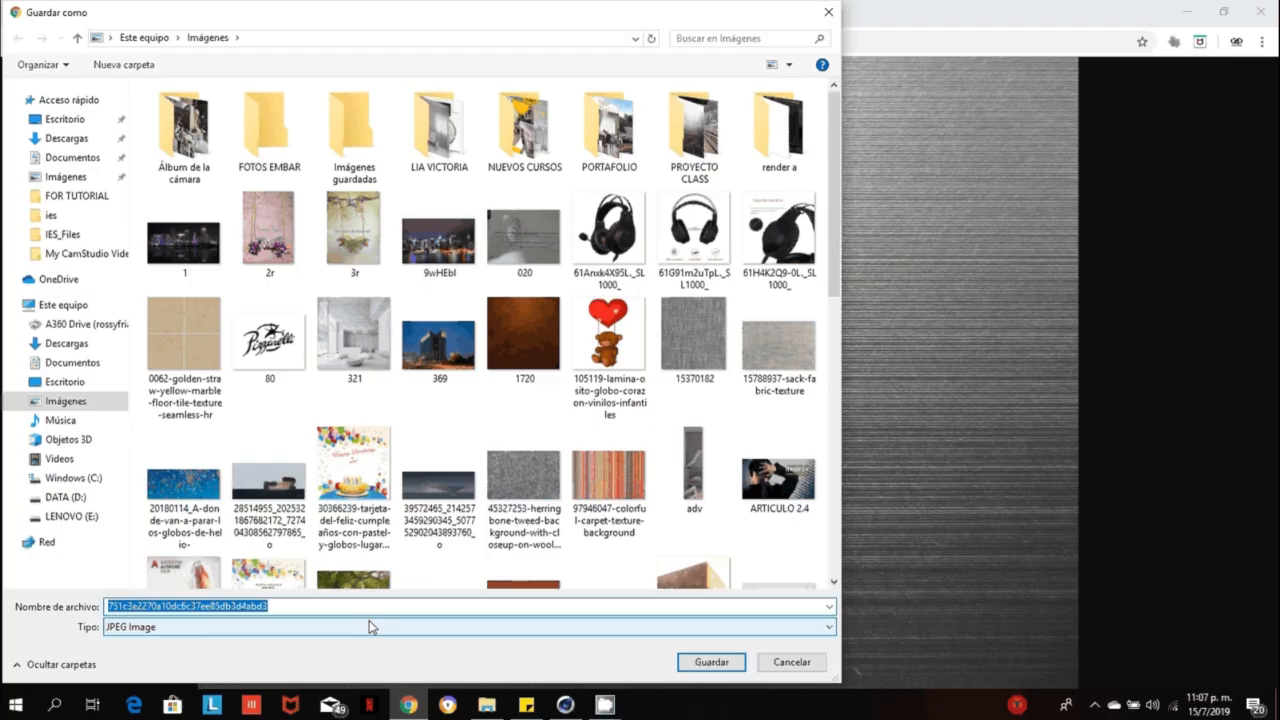
text(brush )
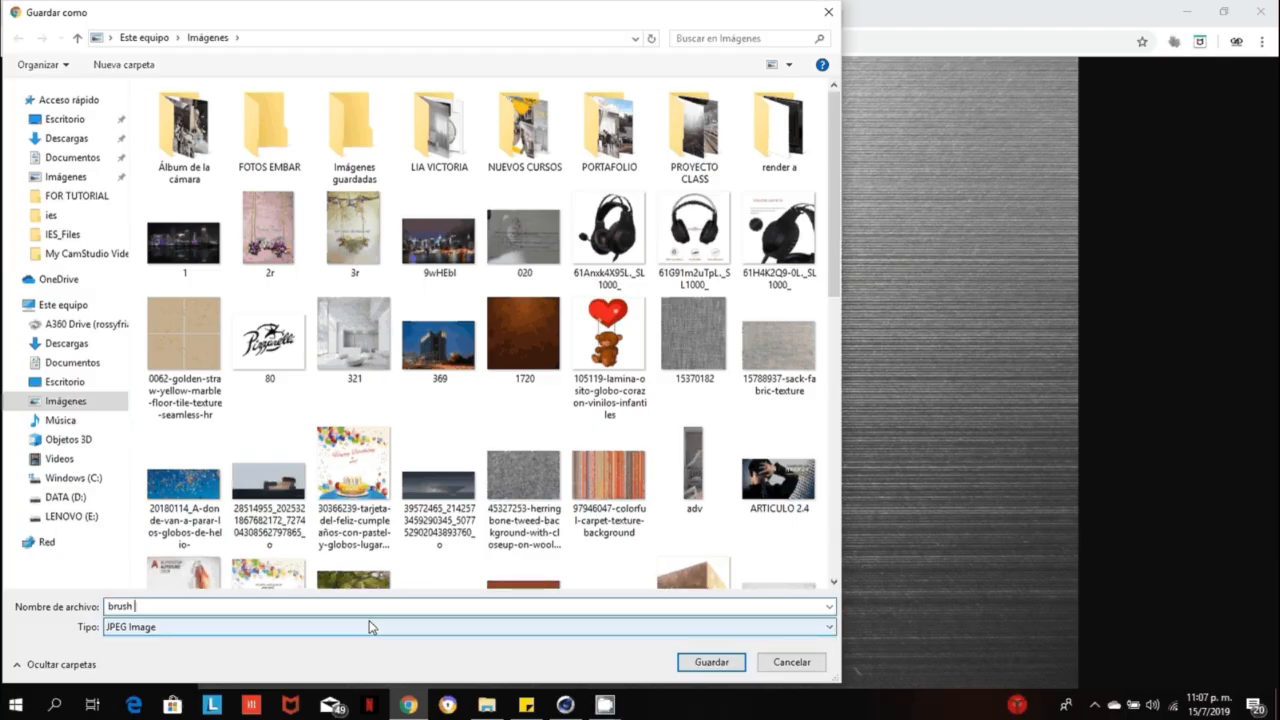
text(me)
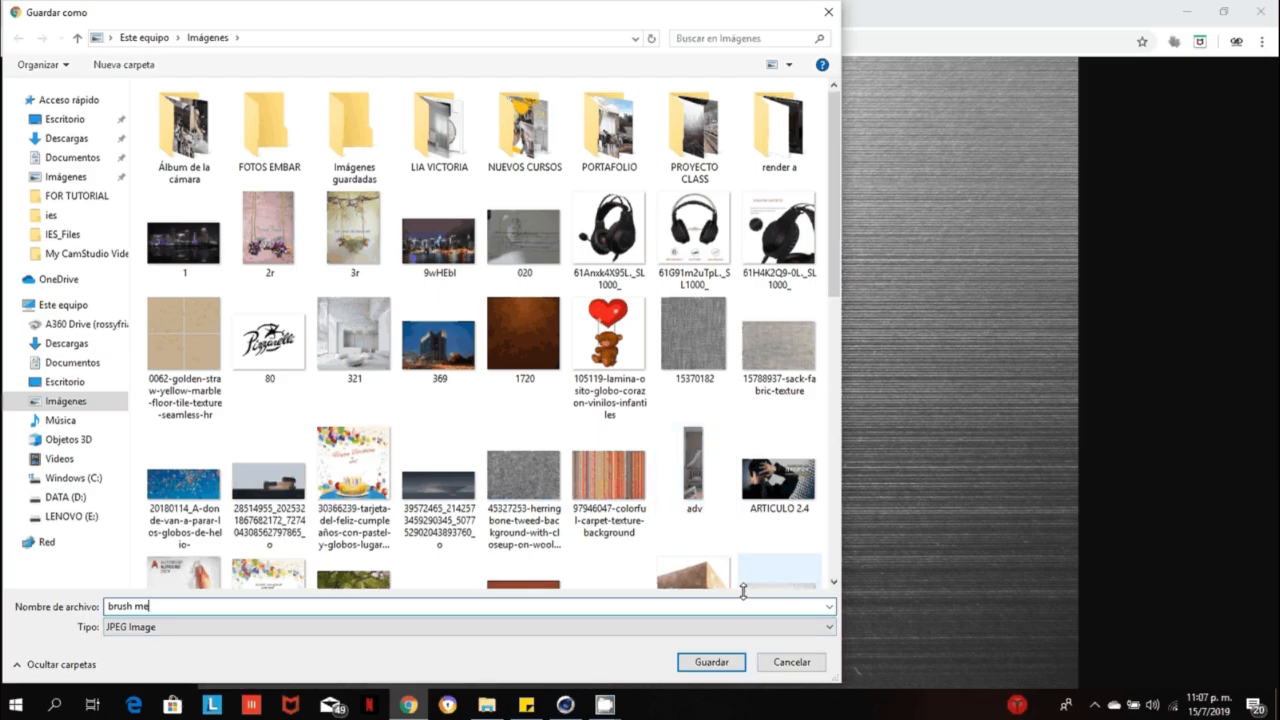
click(722, 664)
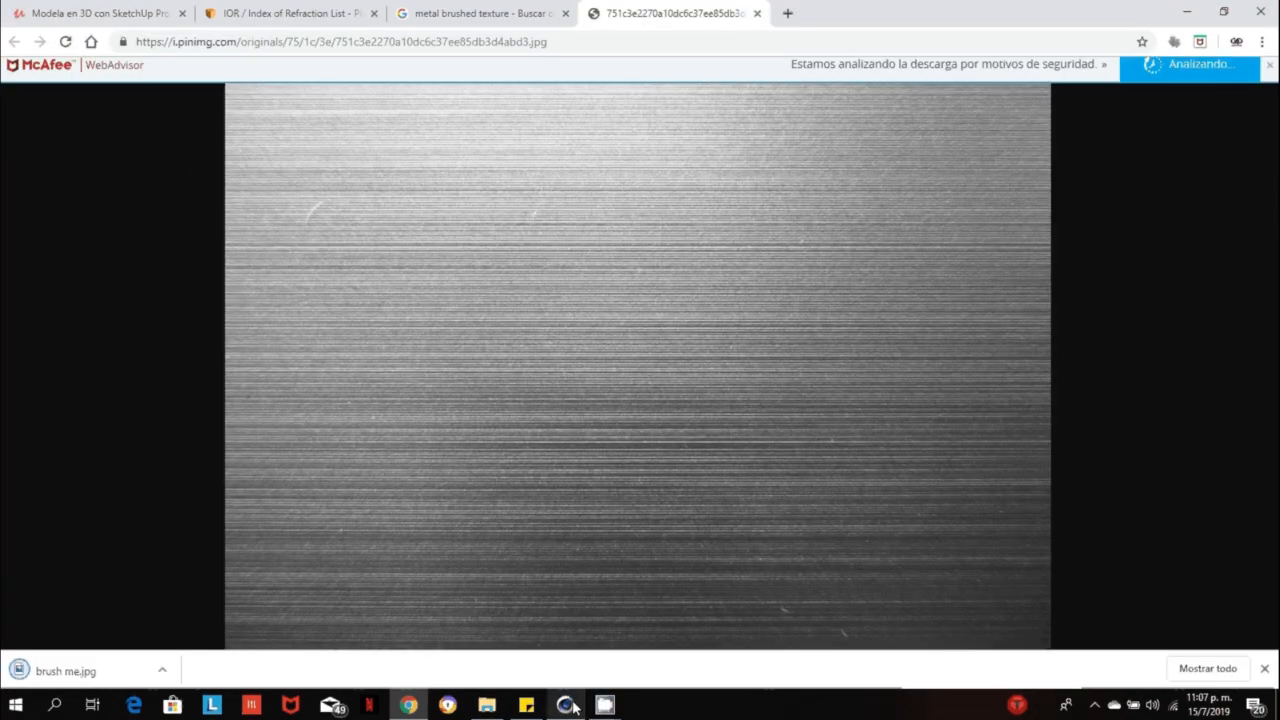
mouse_move(400, 706)
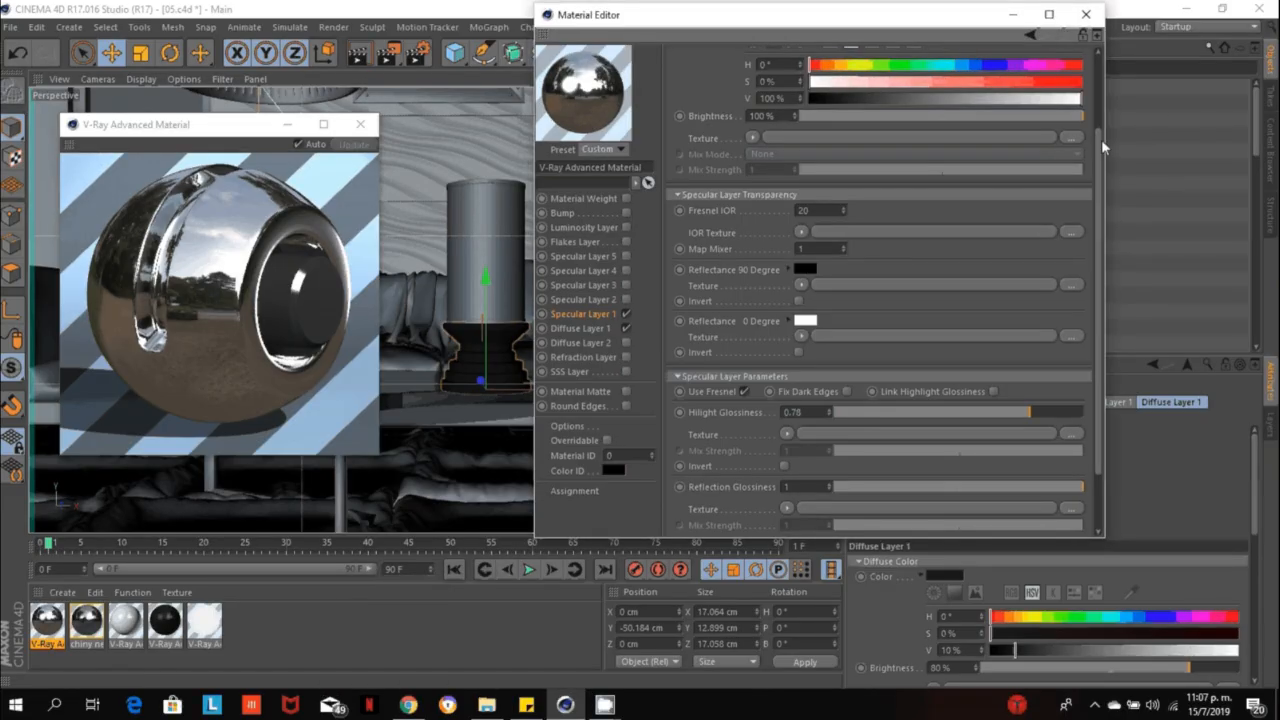
Load the "brush me" image from the Imágenes folder as Specular Layer 1's color texture and set its Mix Strength to 0.3.
scroll(1101, 139, up, 3)
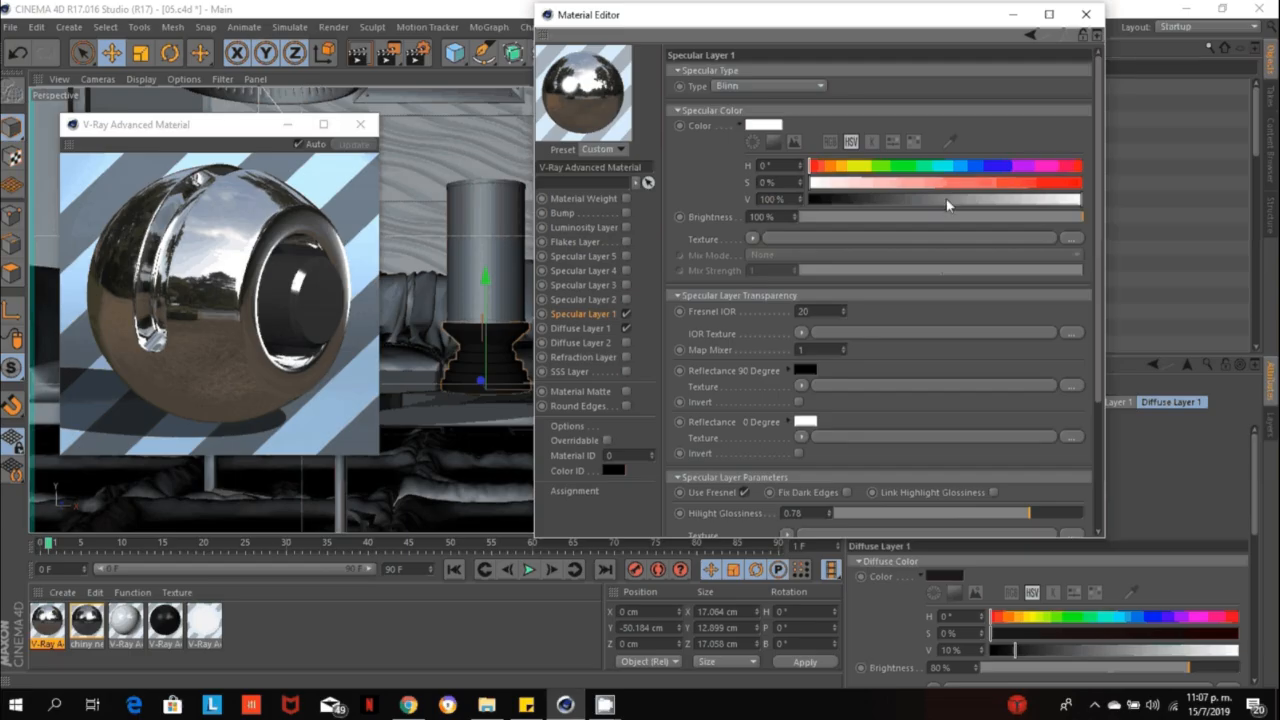
click(1070, 239)
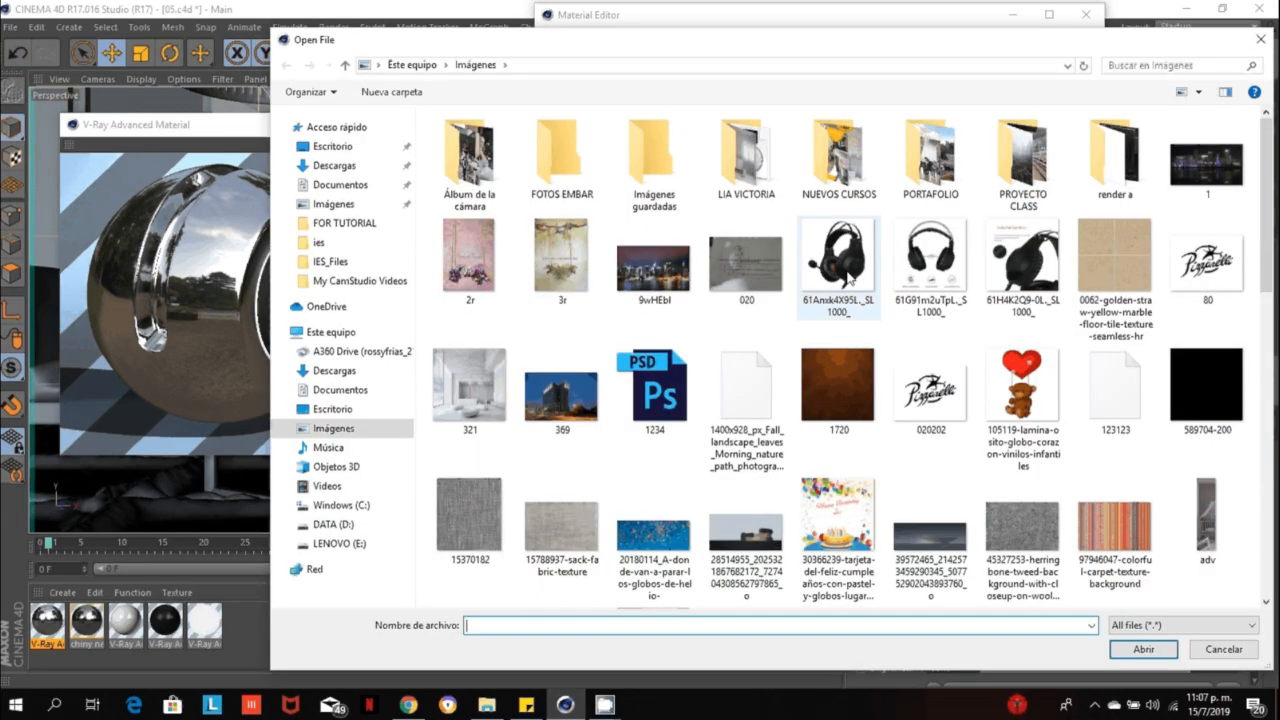
click(1043, 535)
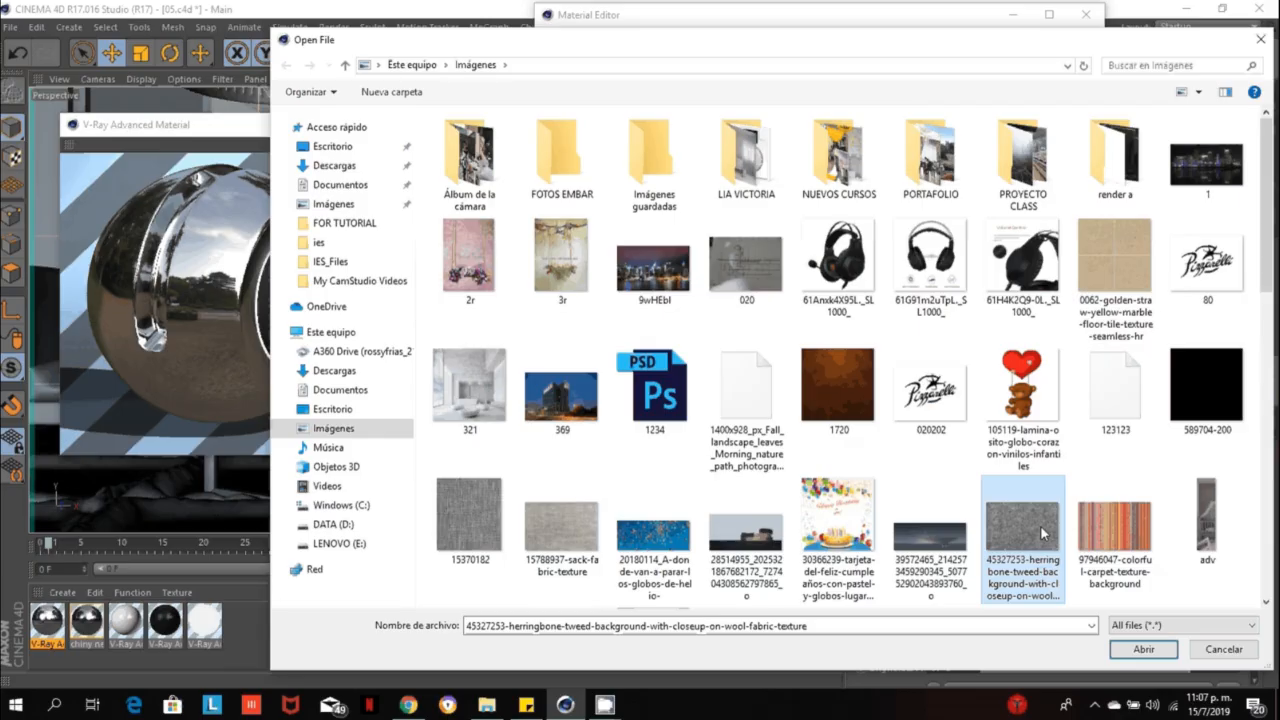
key(b)
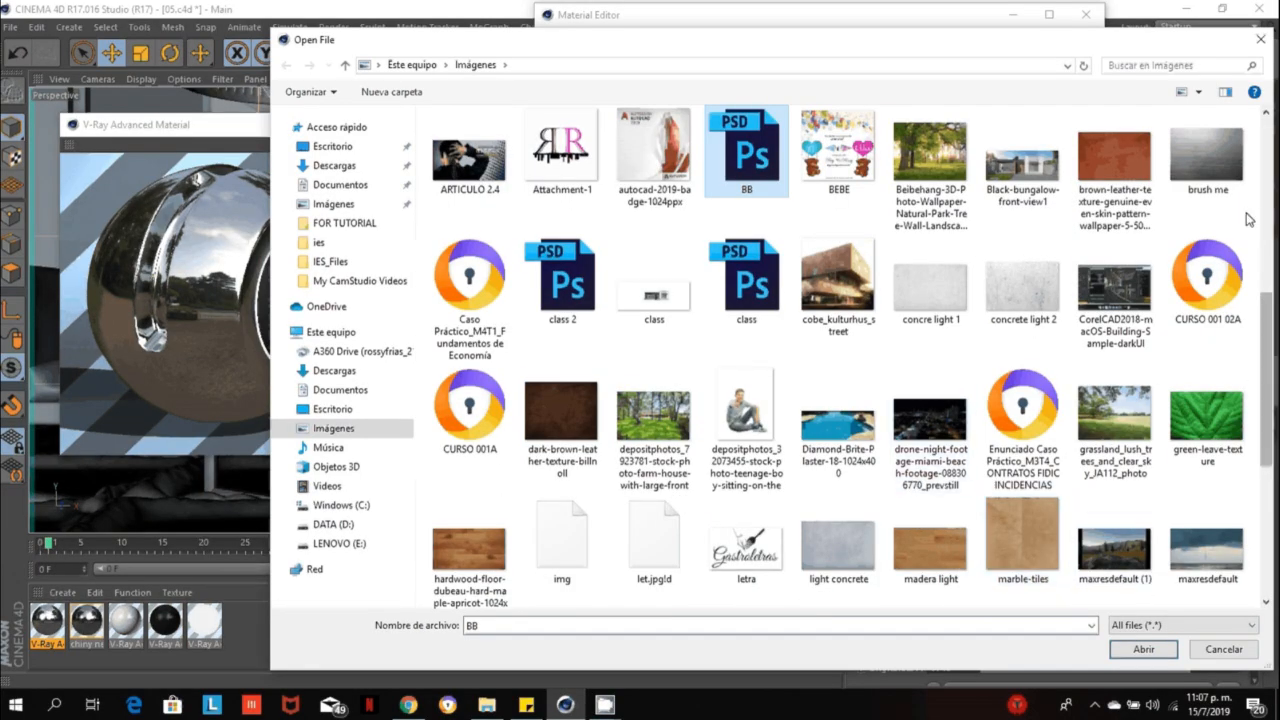
click(1212, 160)
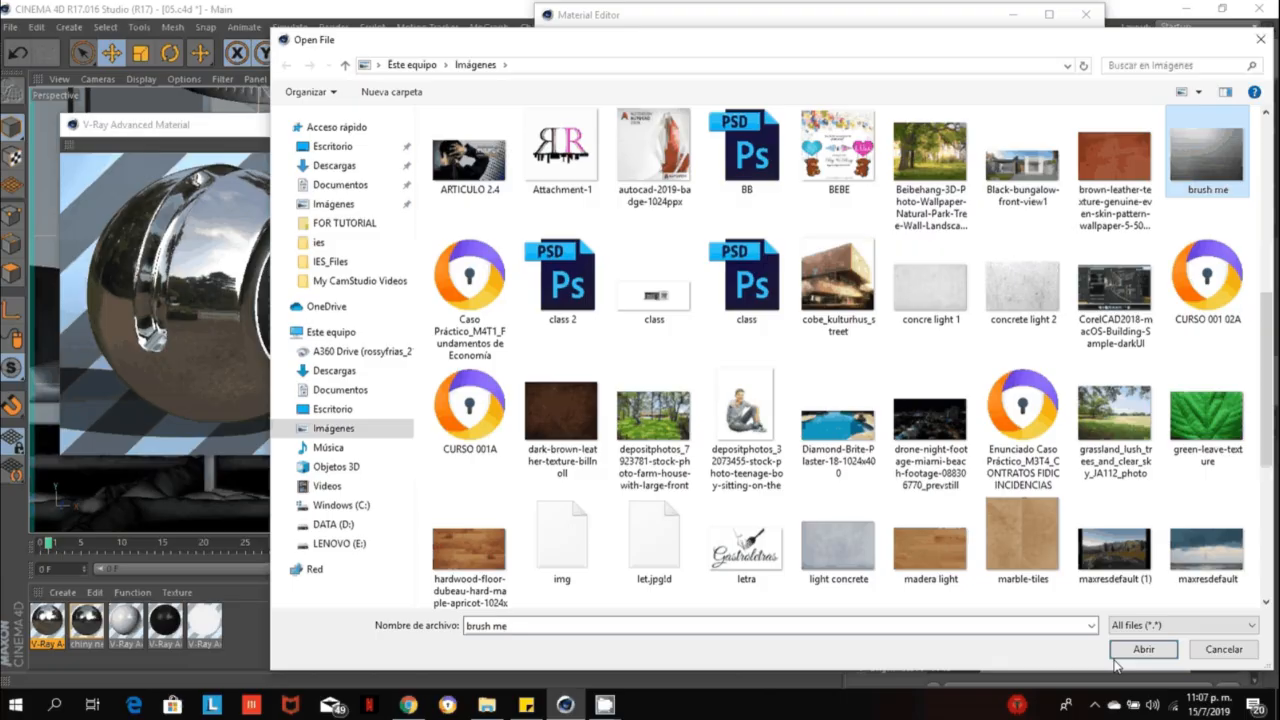
click(1118, 655)
click(728, 405)
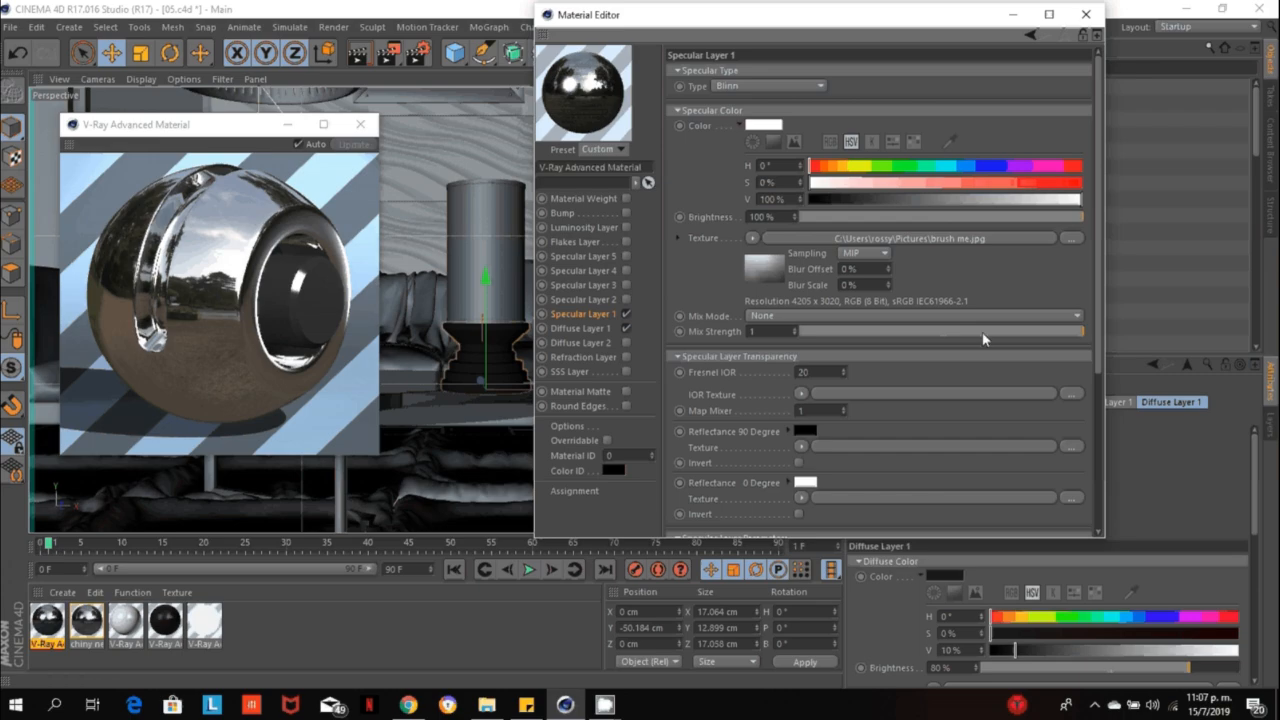
drag(983, 339, 887, 325)
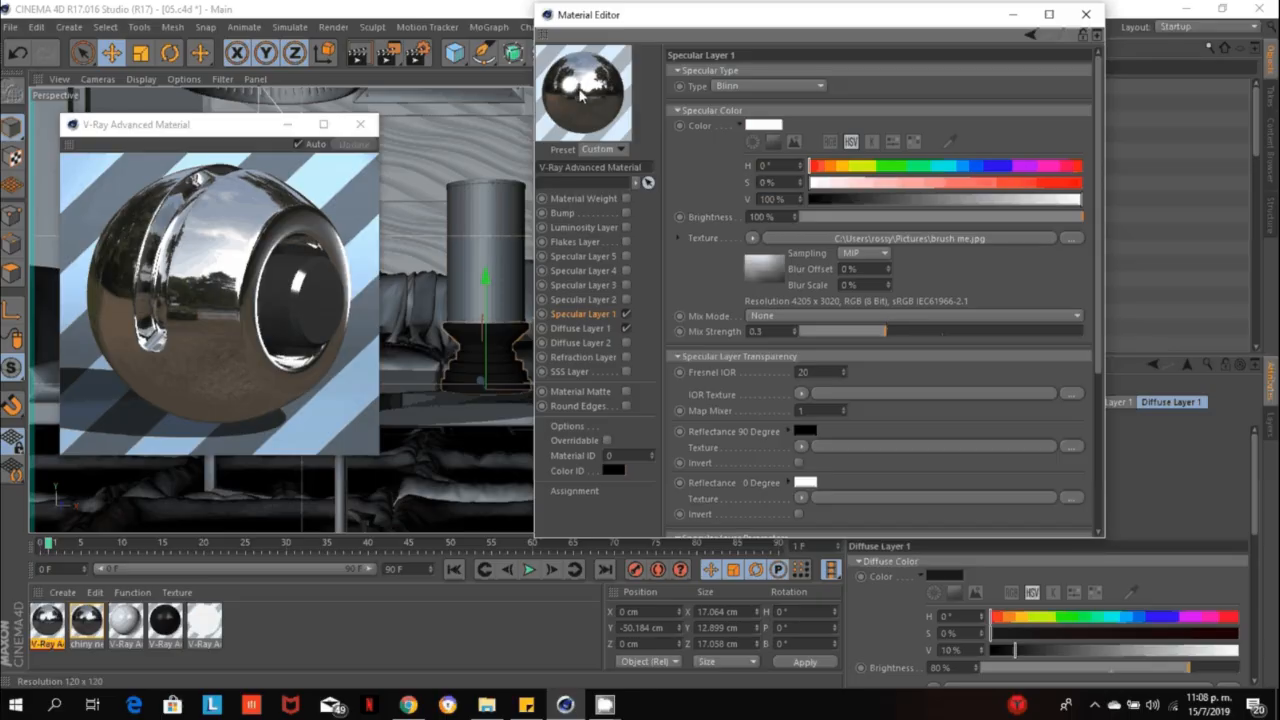
Reuse the brush me texture for Specular Layer 1's Hilight Glossiness, with Mix Strength 0.59 and Square sampling.
scroll(1087, 272, down, 3)
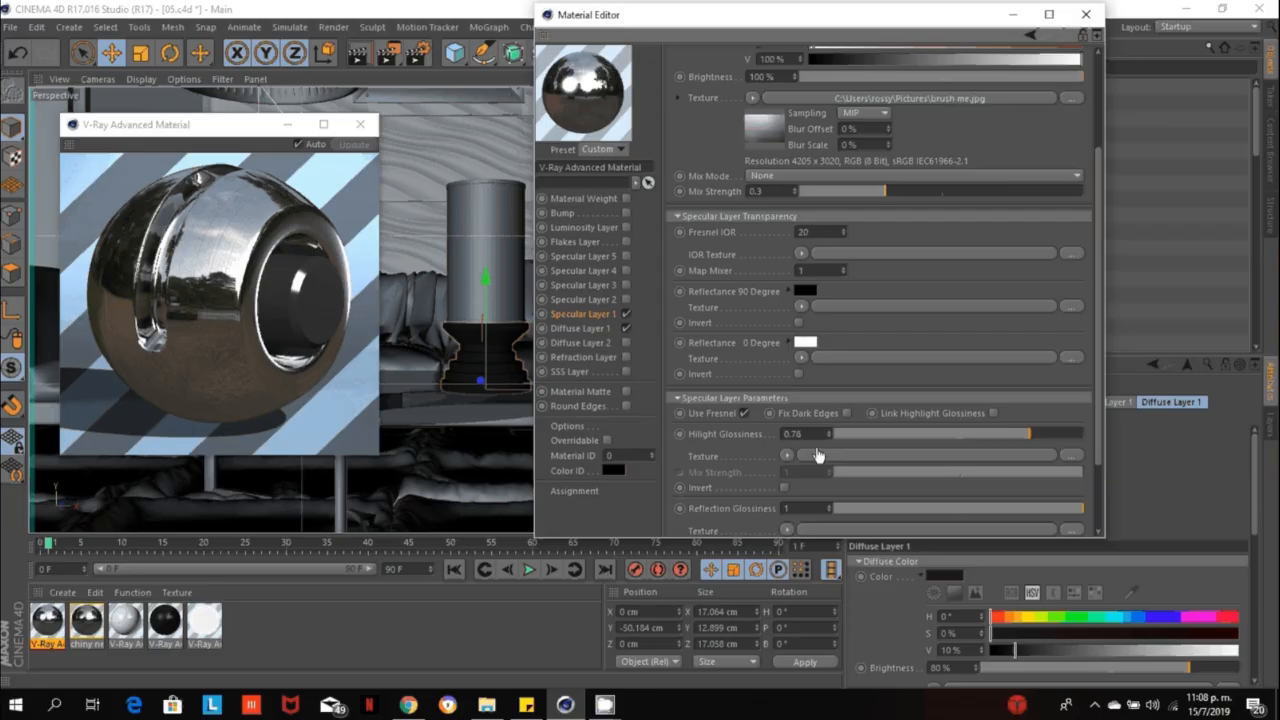
drag(818, 454, 817, 453)
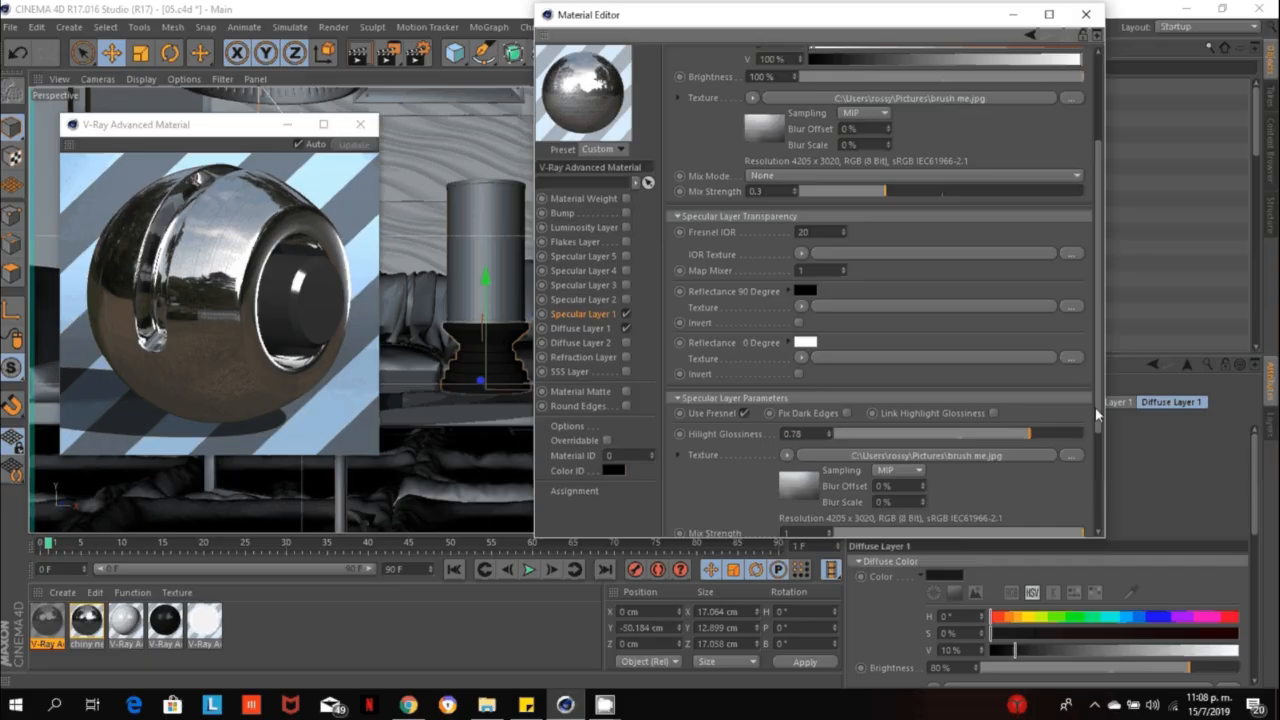
scroll(1015, 436, down, 3)
click(1007, 419)
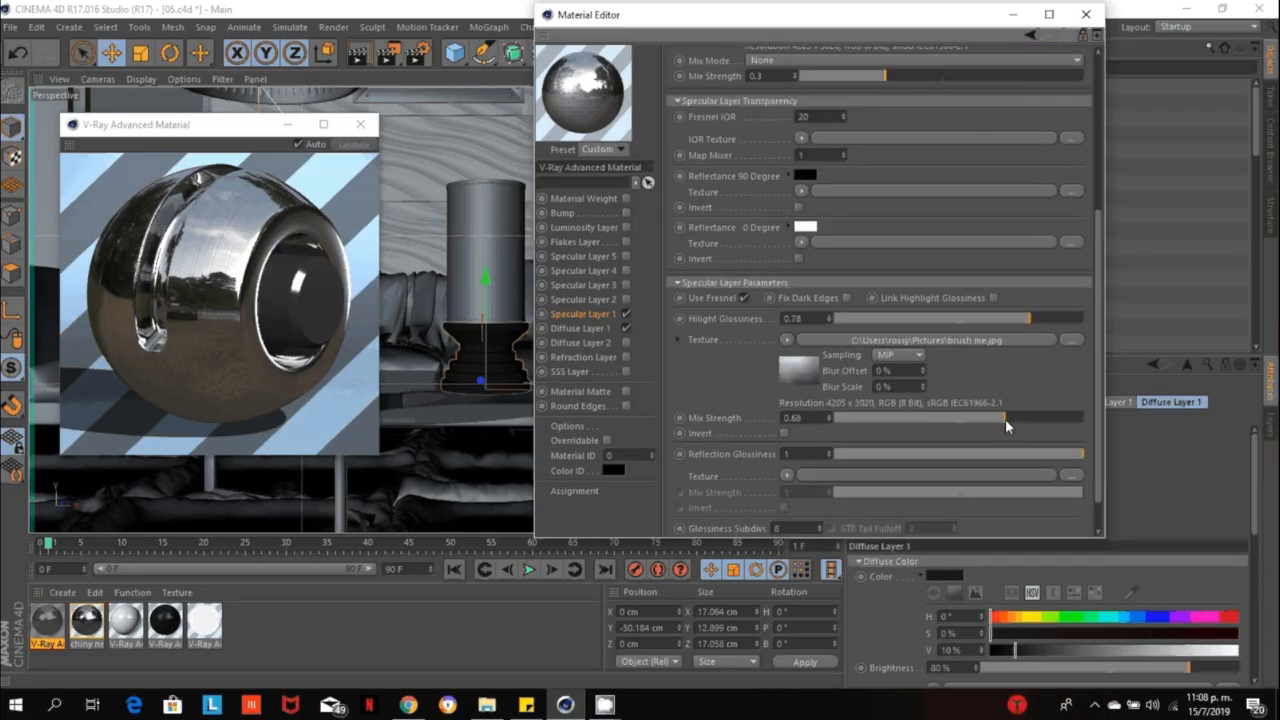
drag(1005, 420, 983, 420)
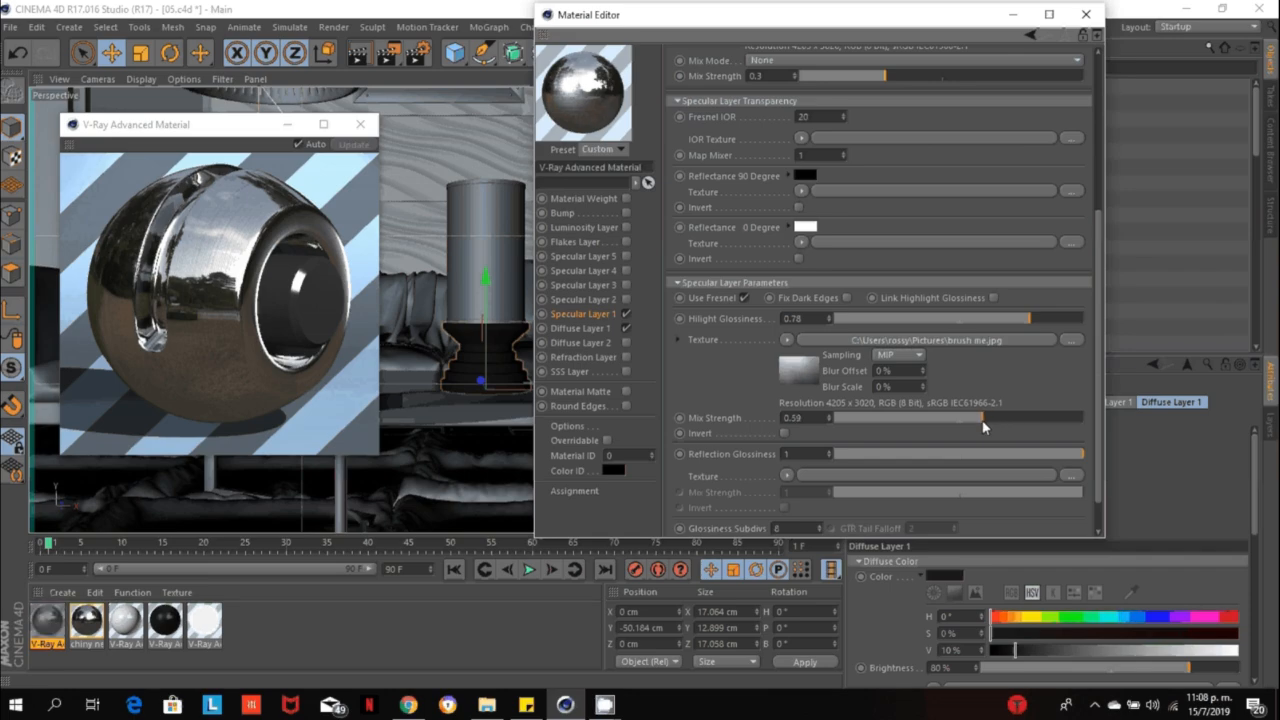
click(899, 354)
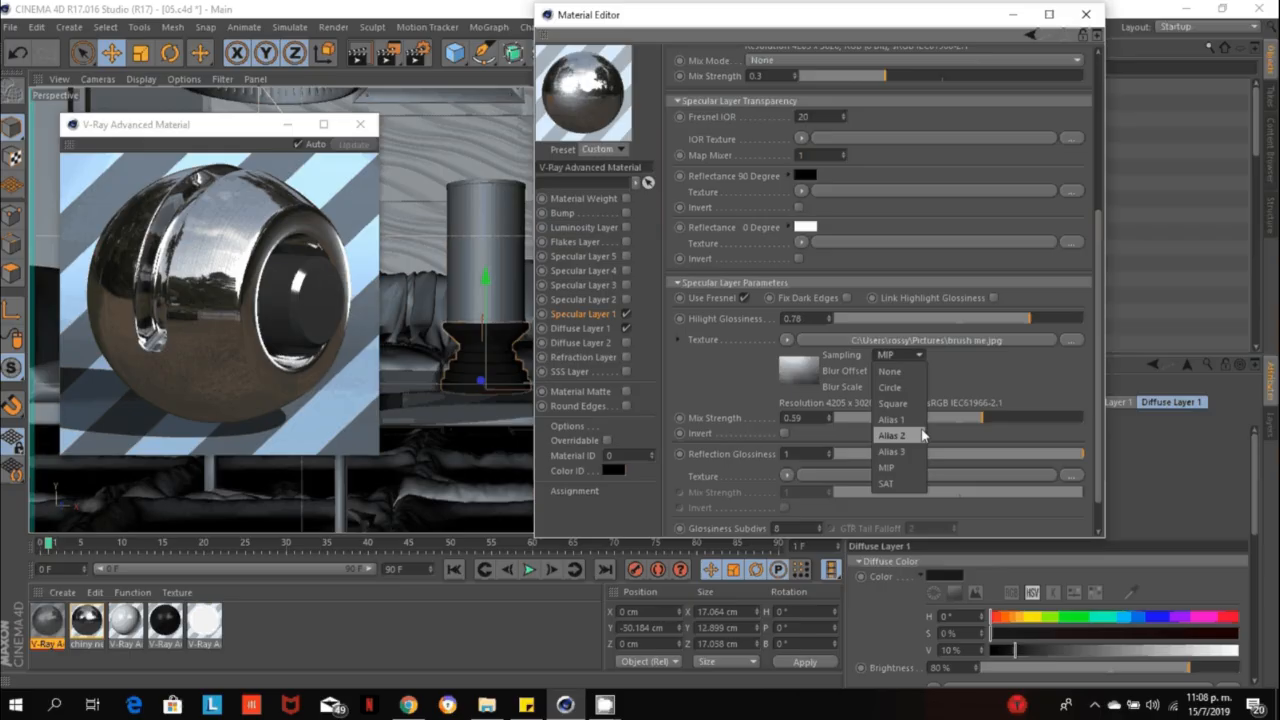
click(908, 403)
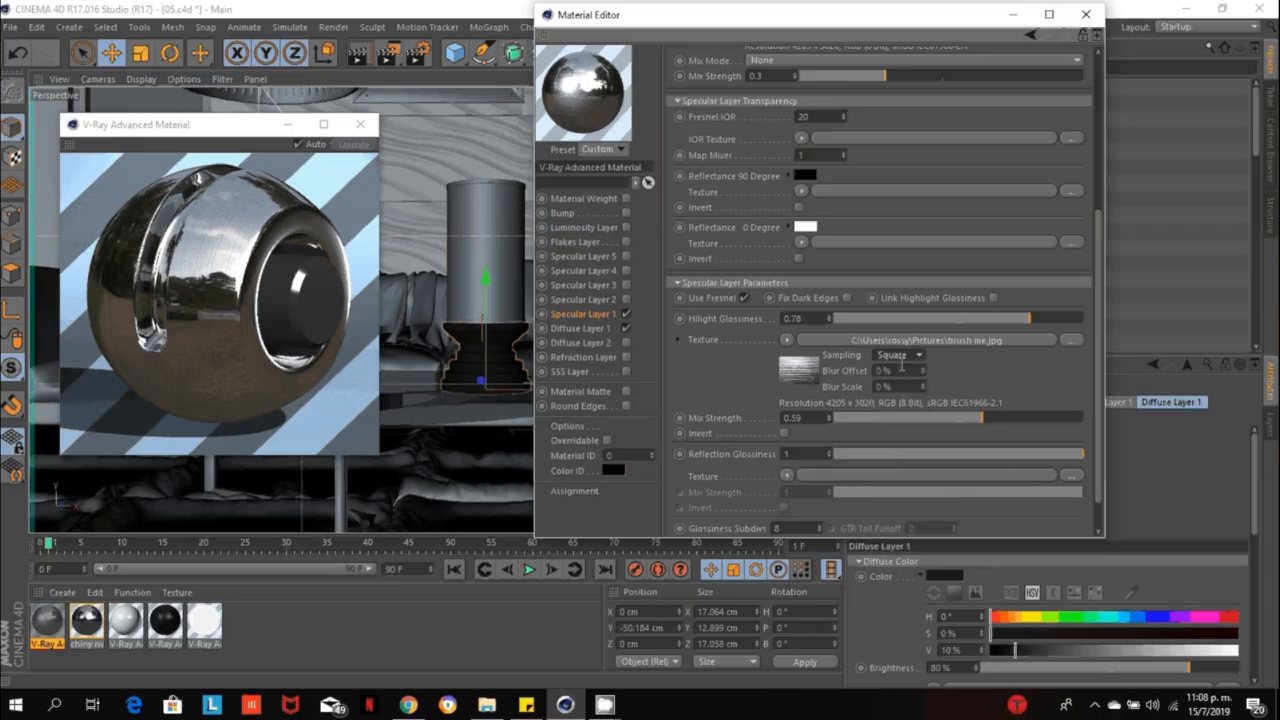
Try the brush me image as the IOR Texture of Specular Layer 1, and undo it.
drag(1099, 368, 1022, 167)
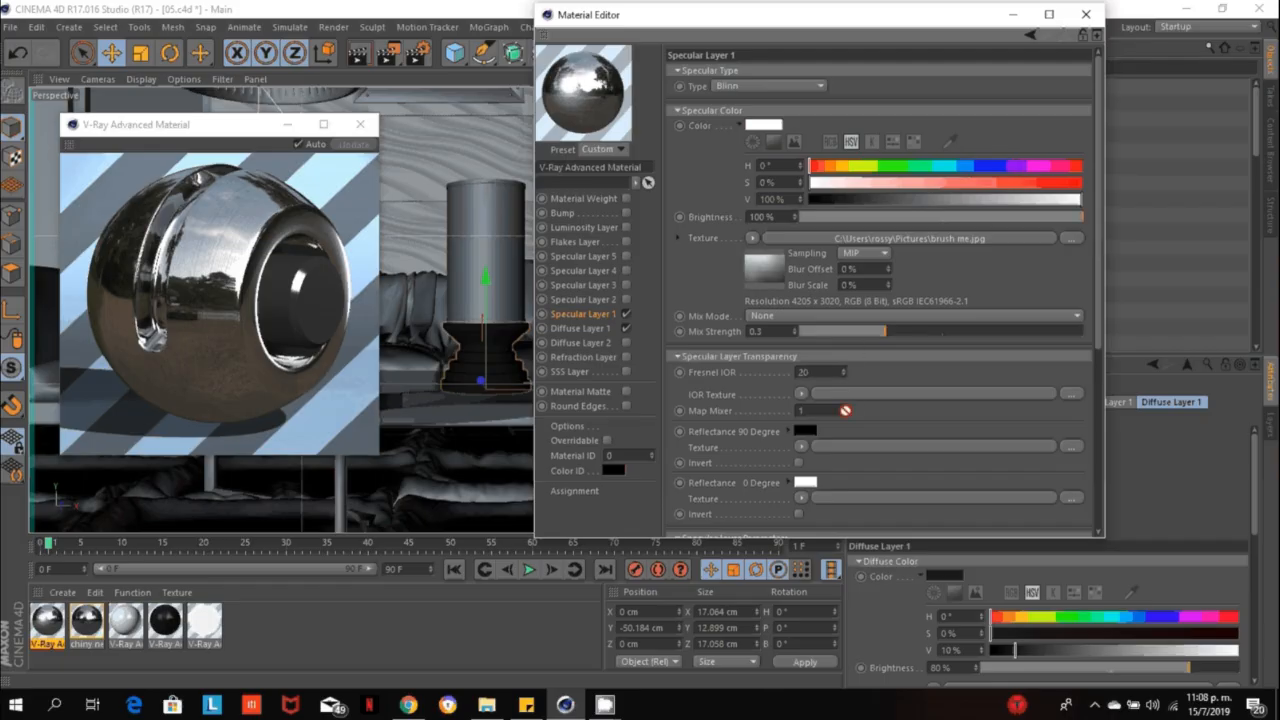
drag(845, 410, 890, 402)
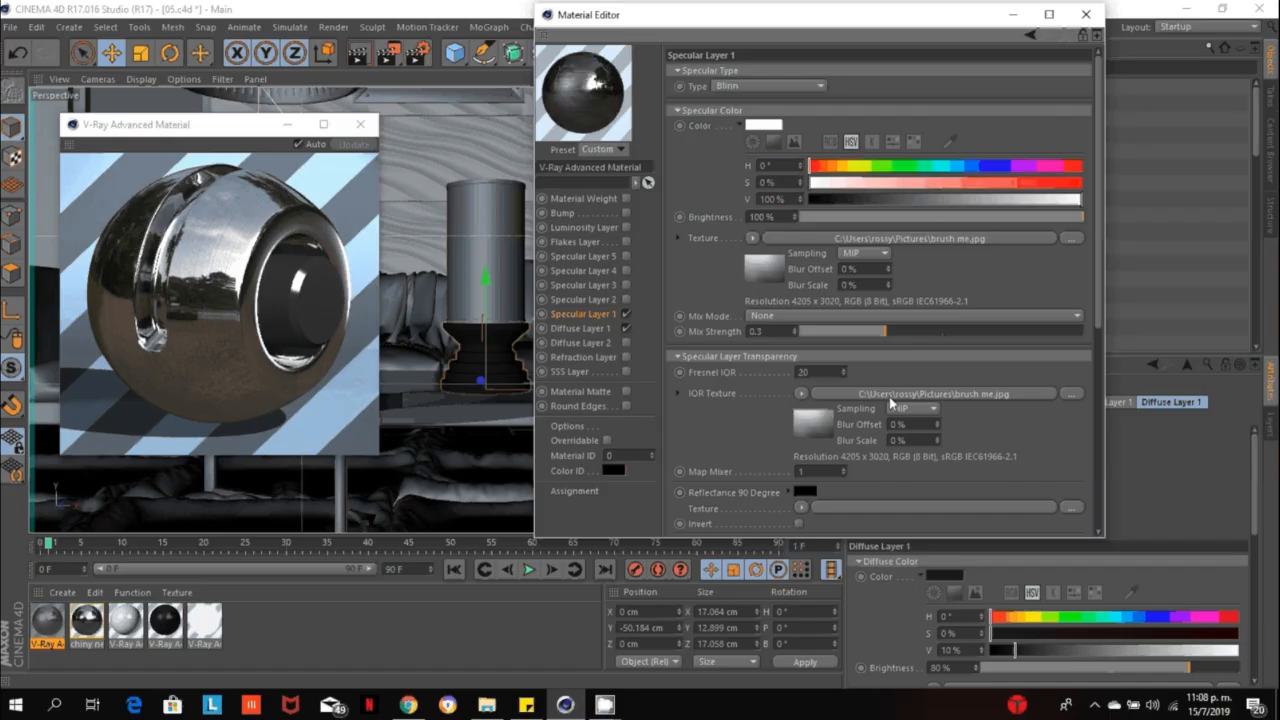
key(ctrl+z)
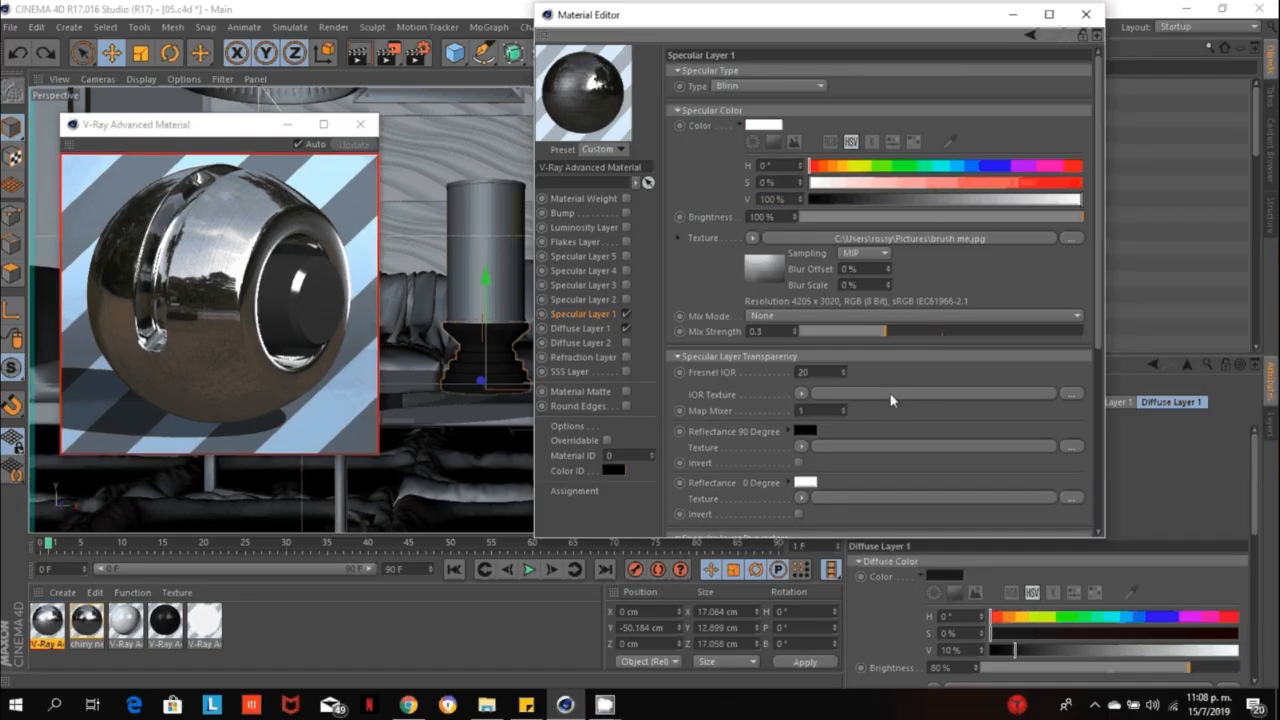
Replace the material on Cylinder00 with the brushed metal, test-render the candle holder's base up close, and stop the render.
click(1091, 15)
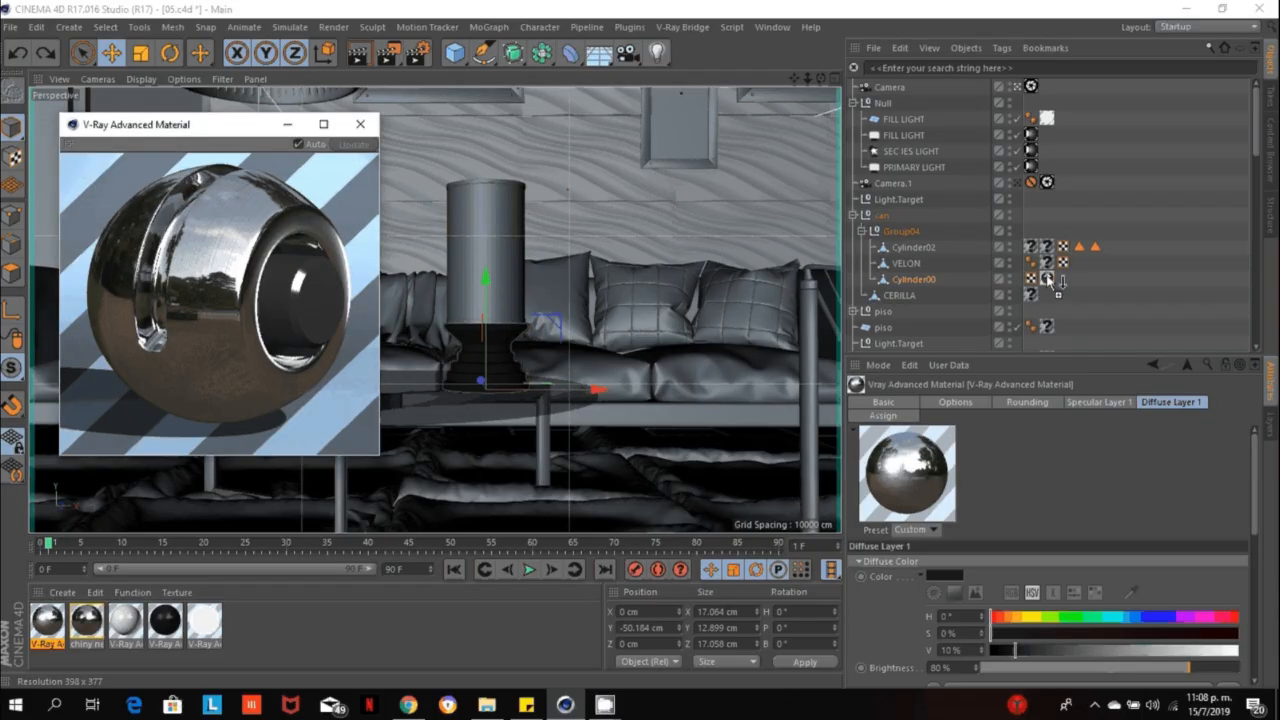
drag(1047, 279, 1047, 279)
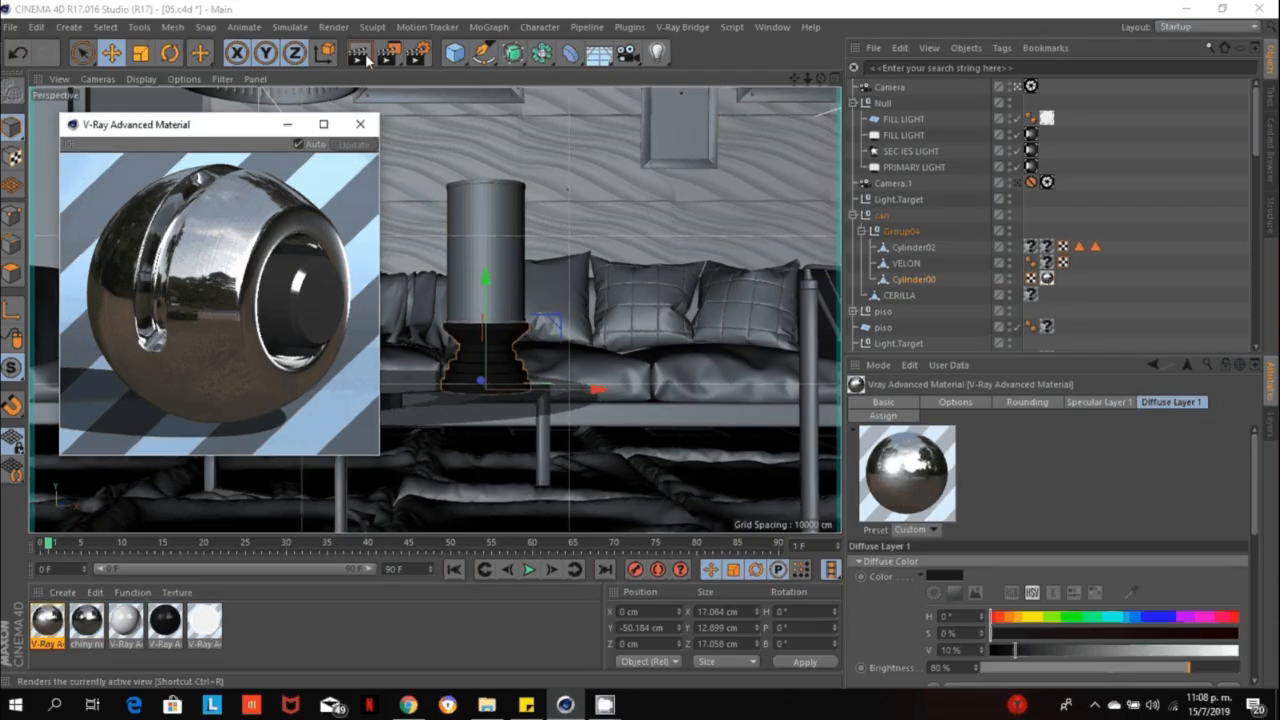
click(391, 53)
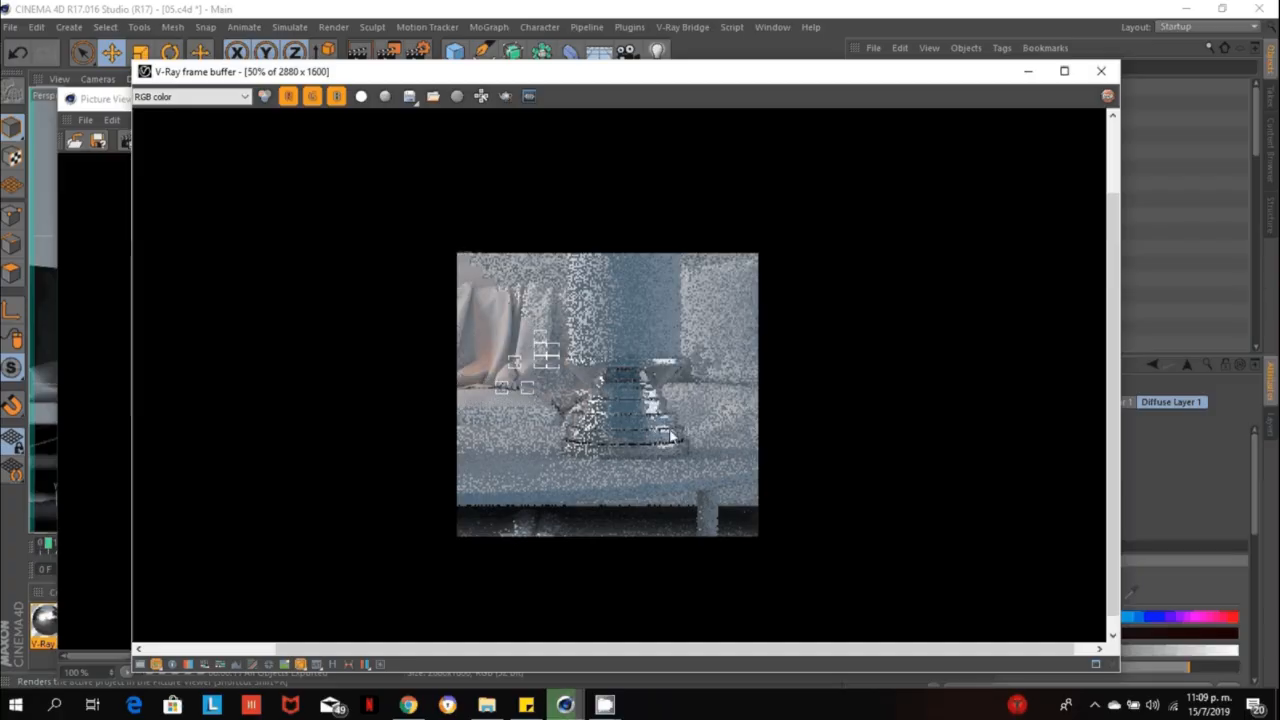
scroll(660, 440, up, 1)
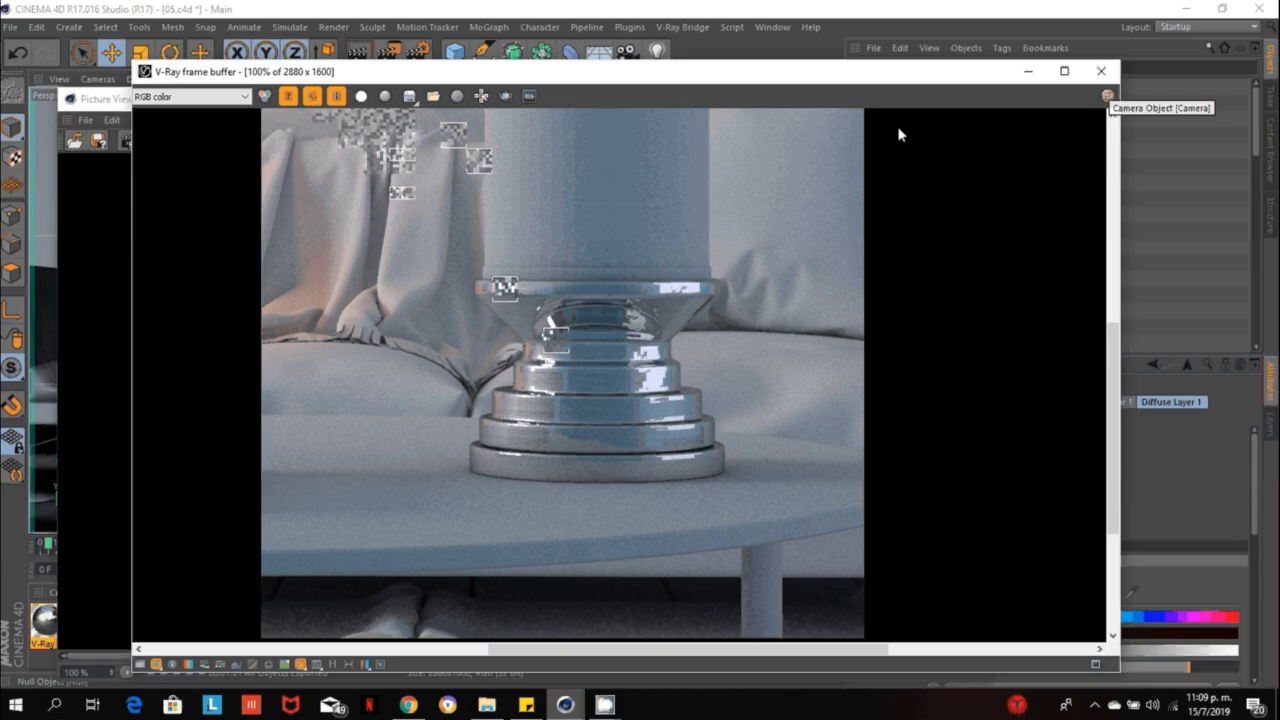
click(1101, 71)
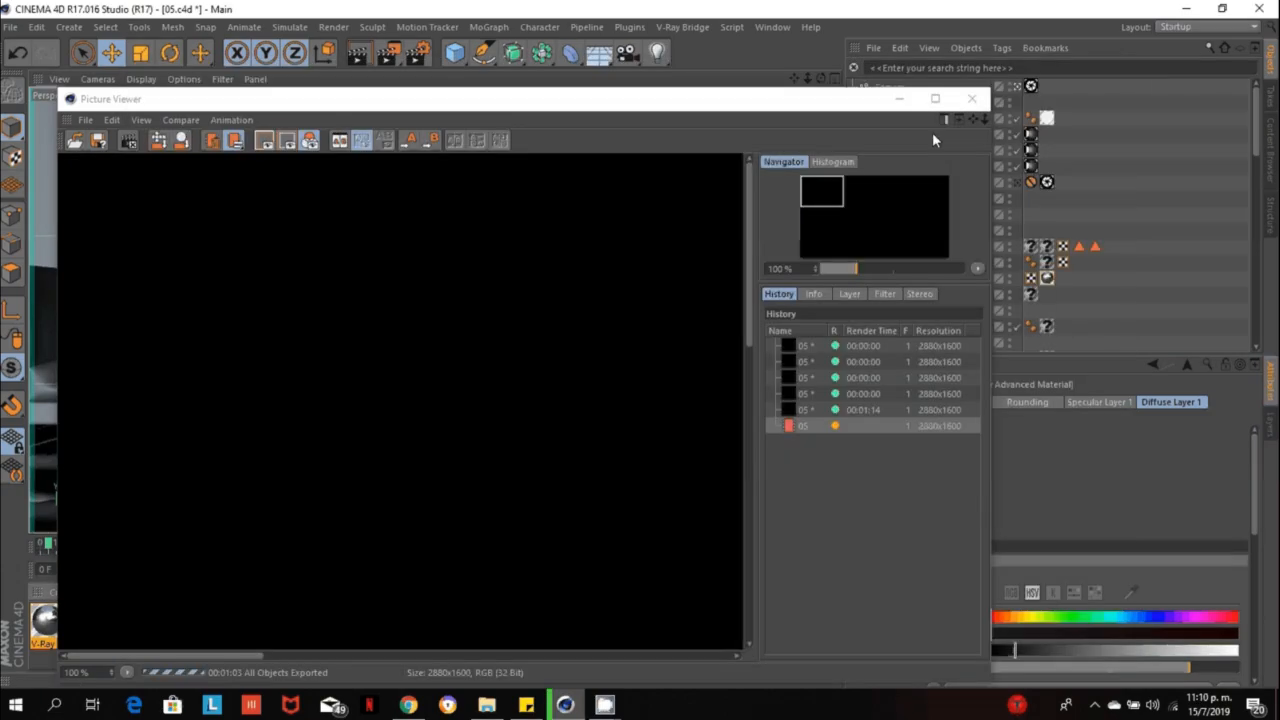
click(971, 98)
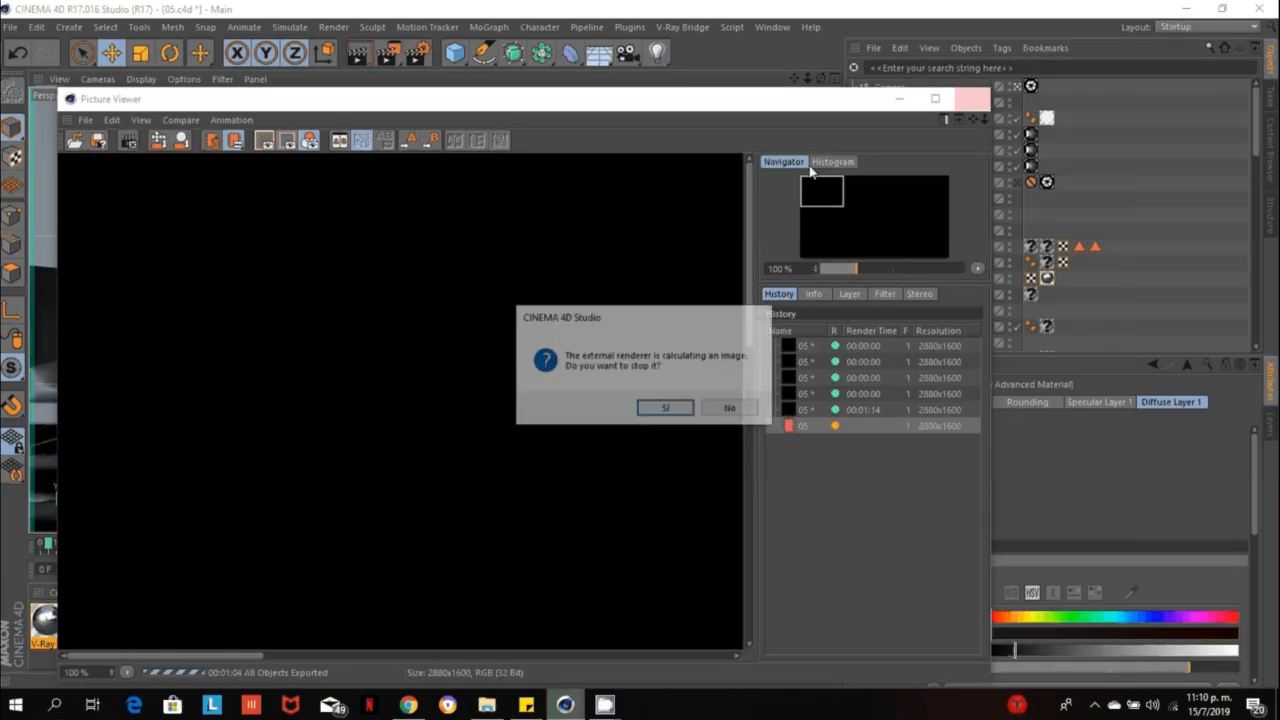
click(666, 410)
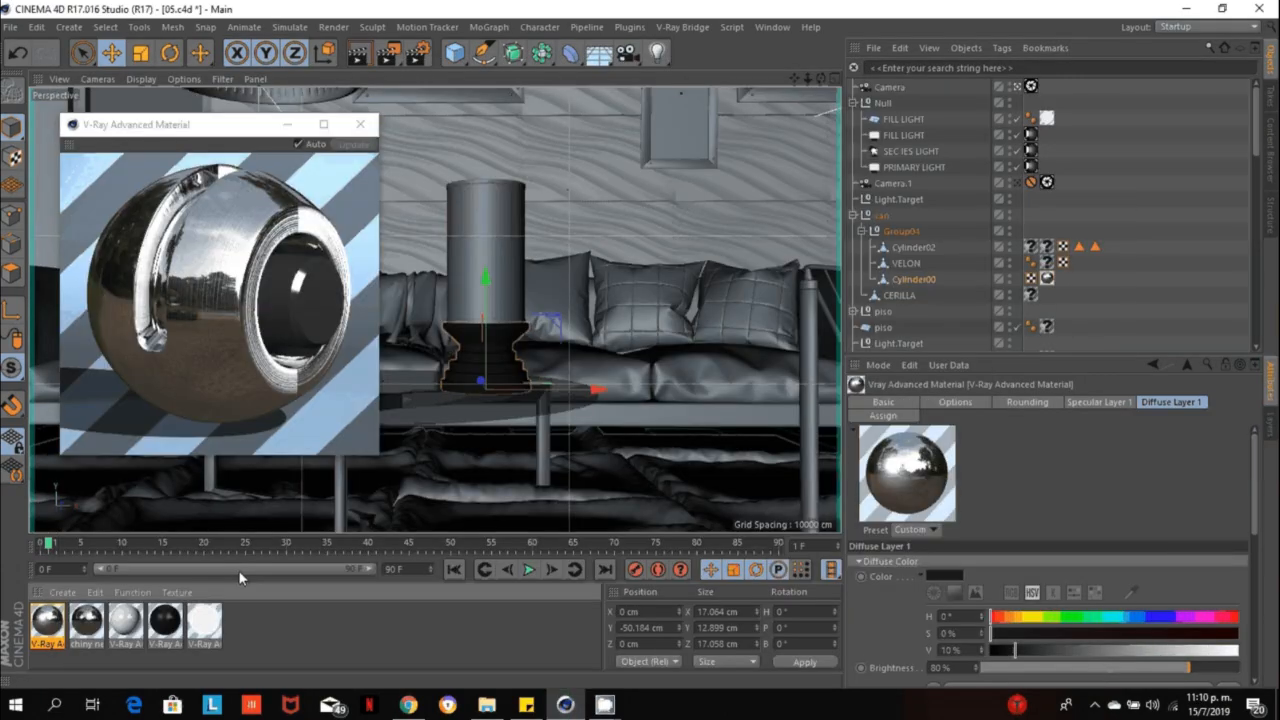
Reopen the brushed metal material and set the Mix Strength of its specular color texture to 0.45.
double_click(46, 630)
drag(367, 120, 598, 127)
drag(821, 436, 853, 432)
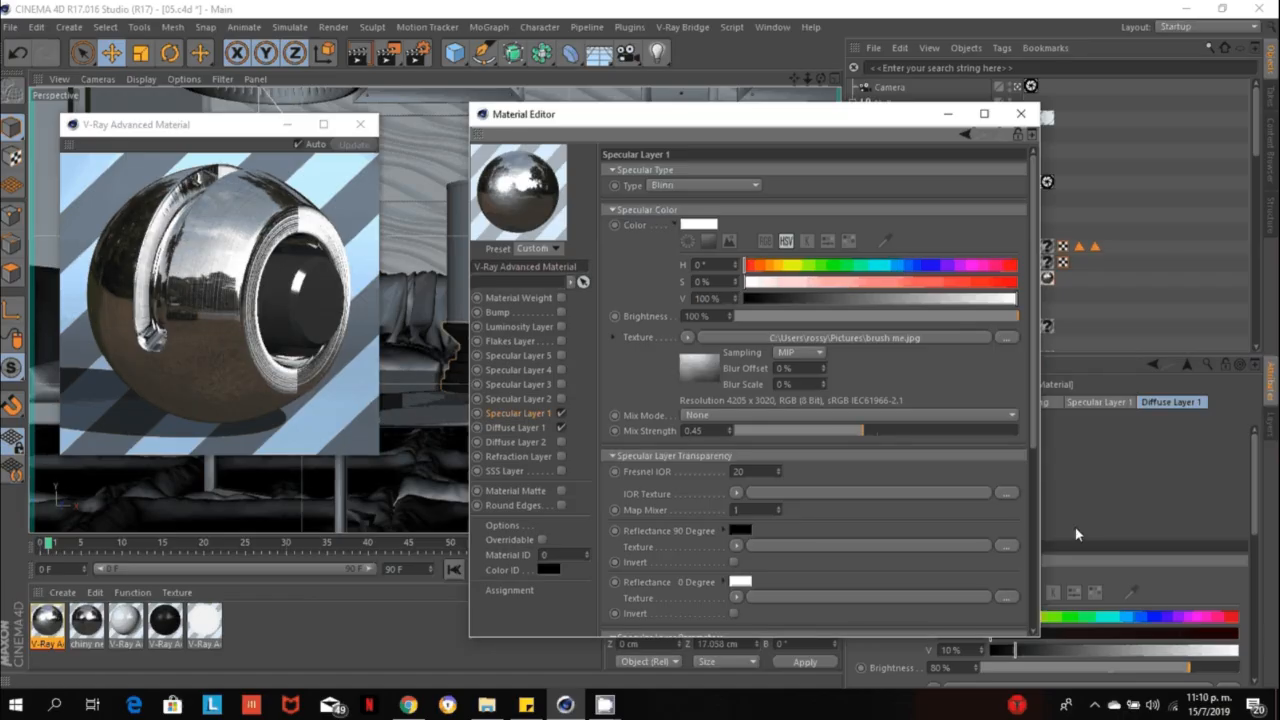
drag(1033, 415, 1040, 525)
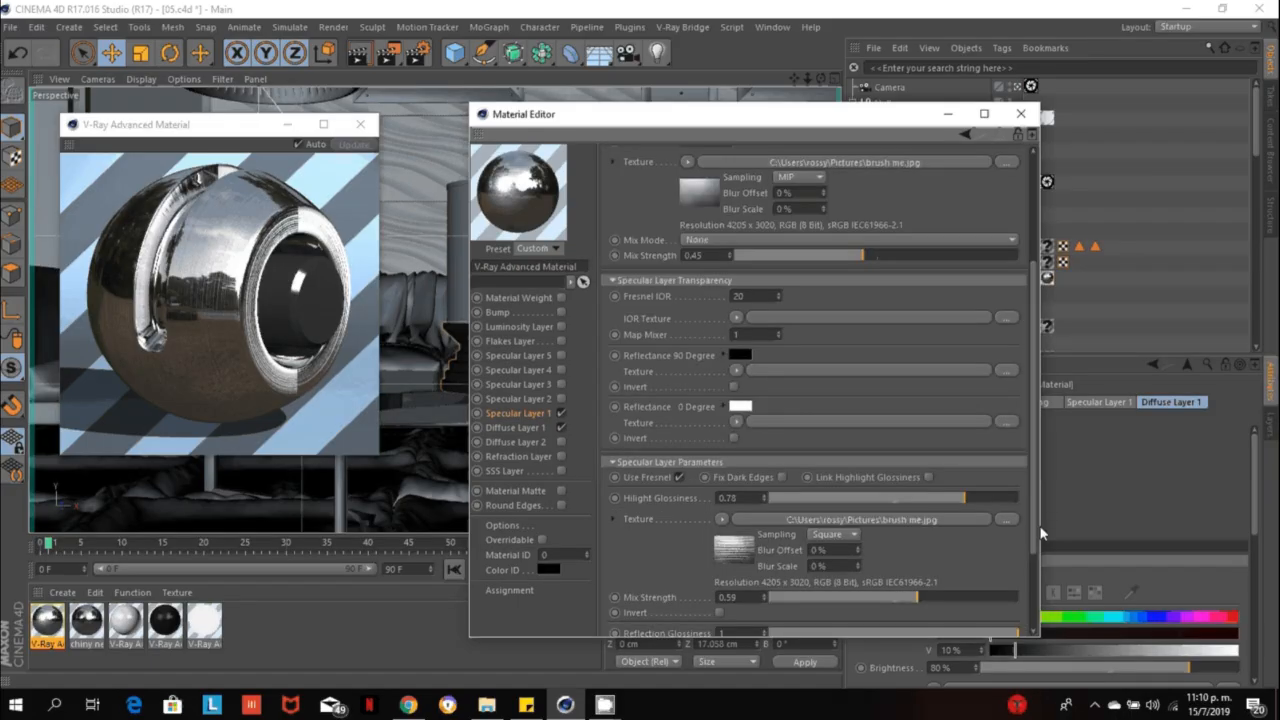
drag(1033, 547, 1037, 612)
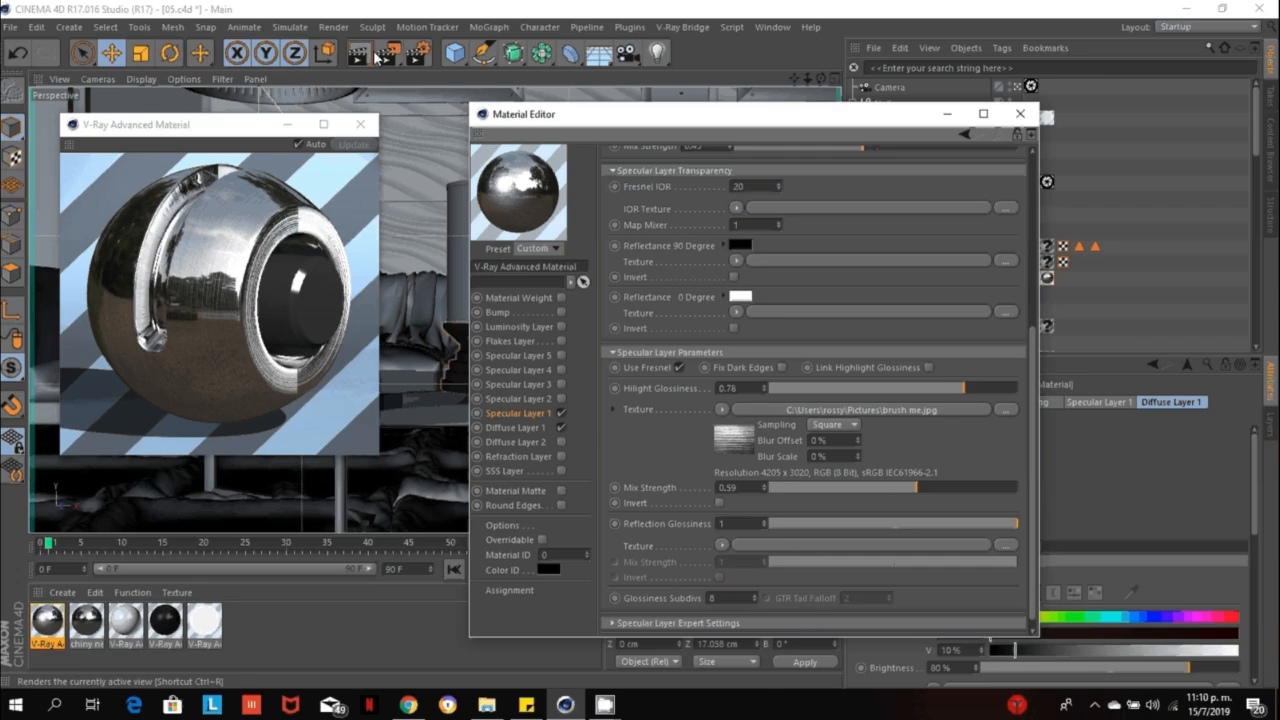
Render the scene again with a render region over part of the candle holder's base to examine the brushed metal.
click(387, 55)
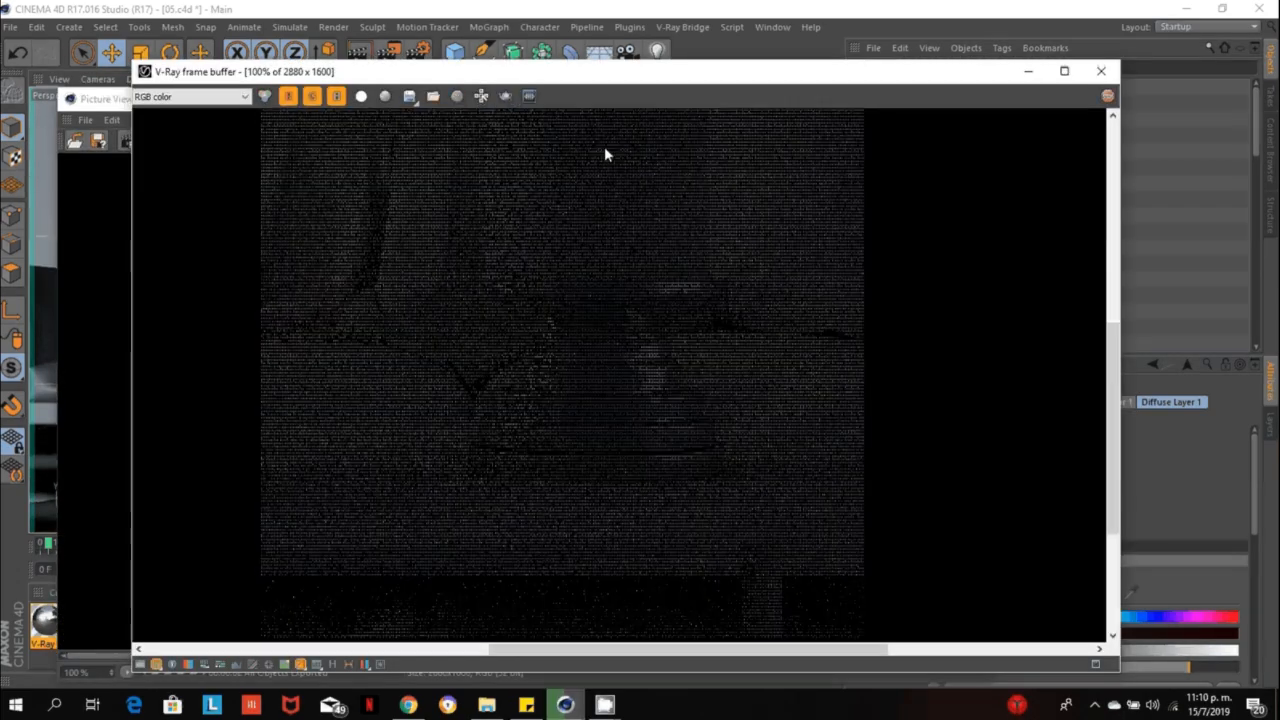
click(505, 96)
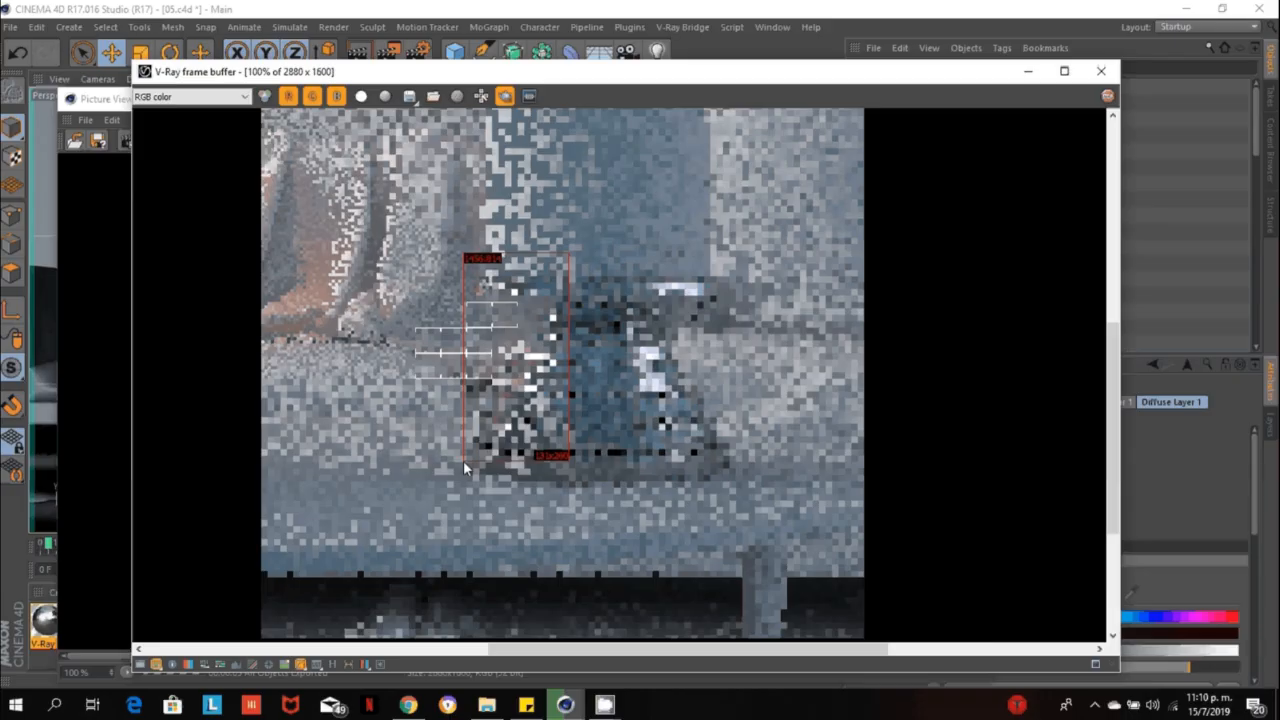
key(Escape)
key(Return)
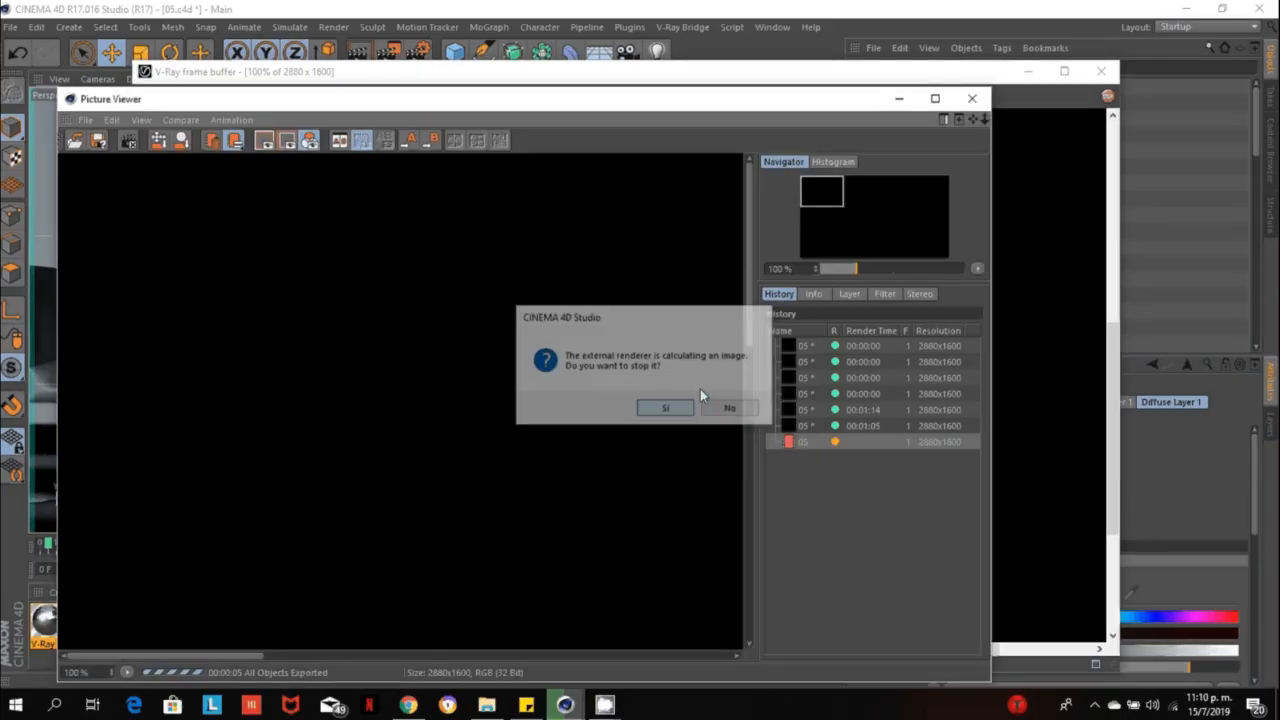
click(960, 85)
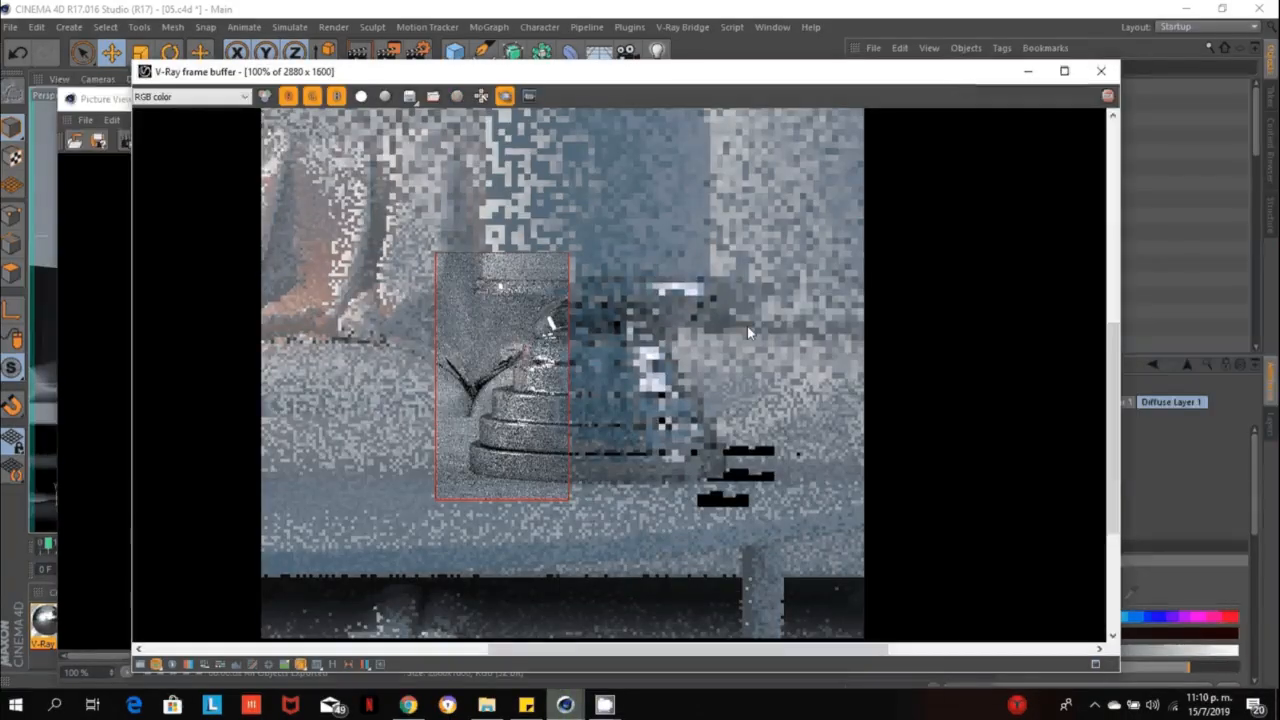
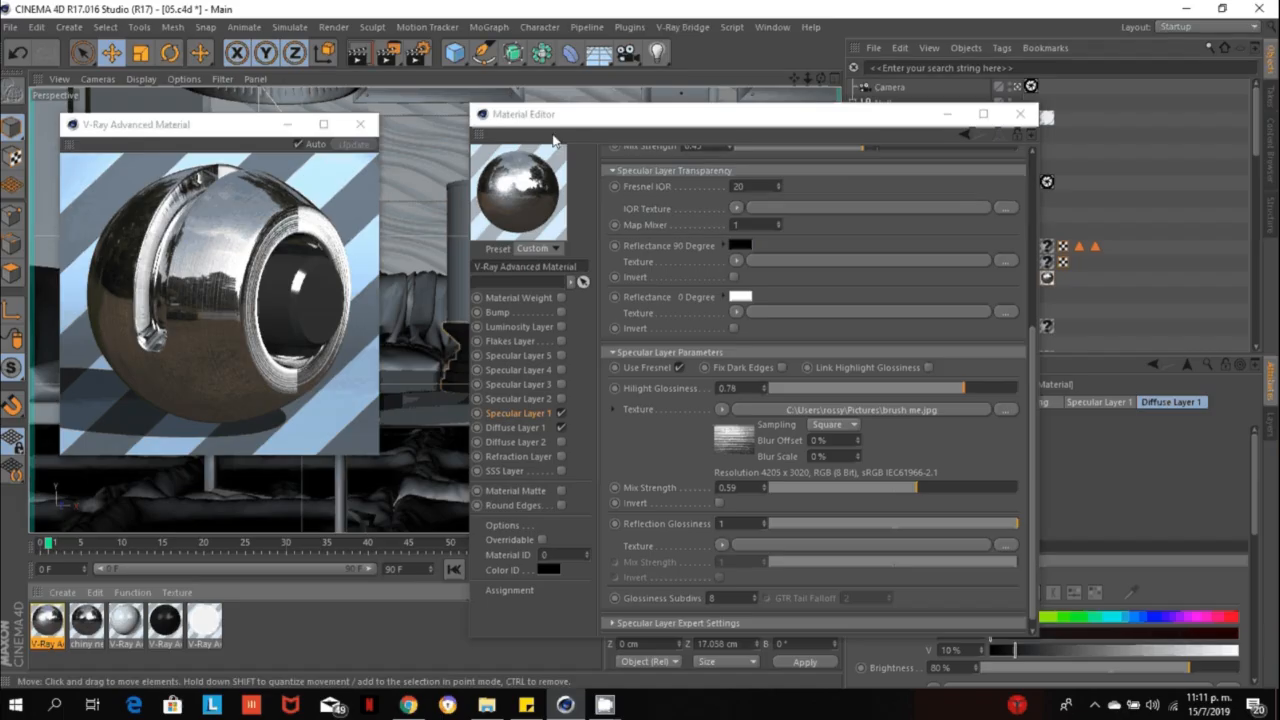
Compare the shiny metal material's preview and settings with the brushed metal's, ending on the brushed material's Specular Layer 1.
drag(553, 140, 538, 103)
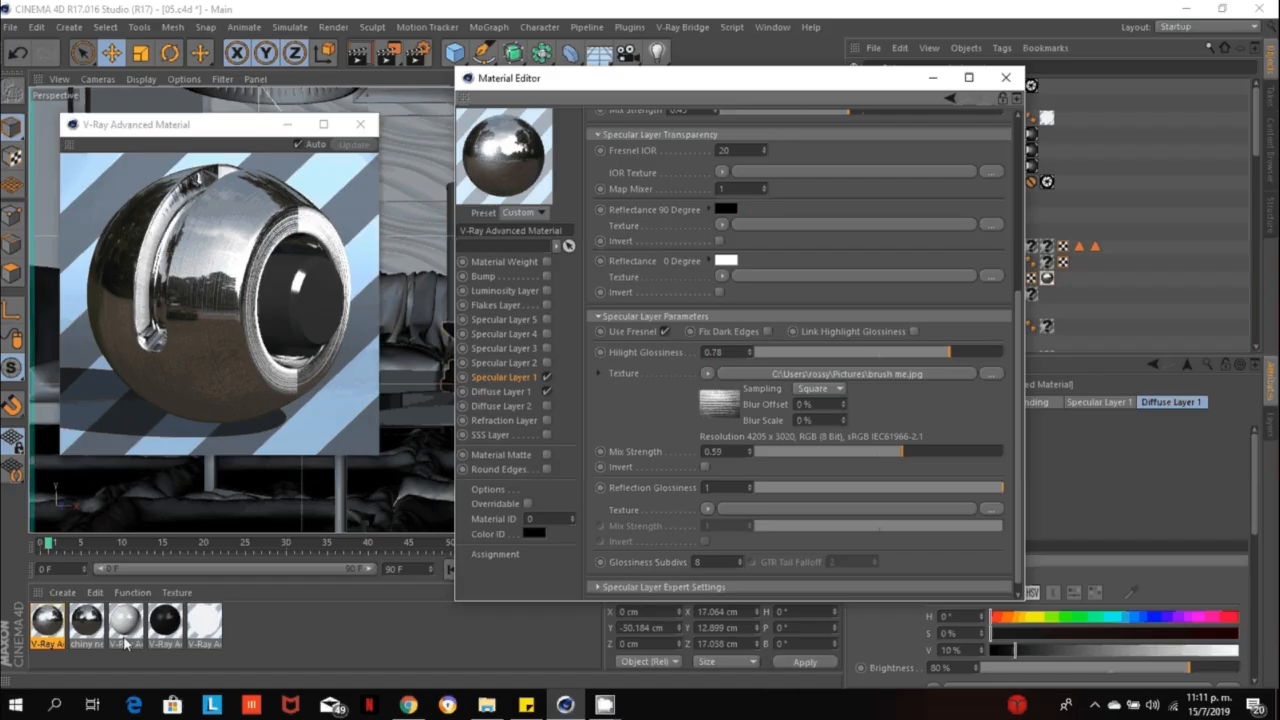
click(90, 624)
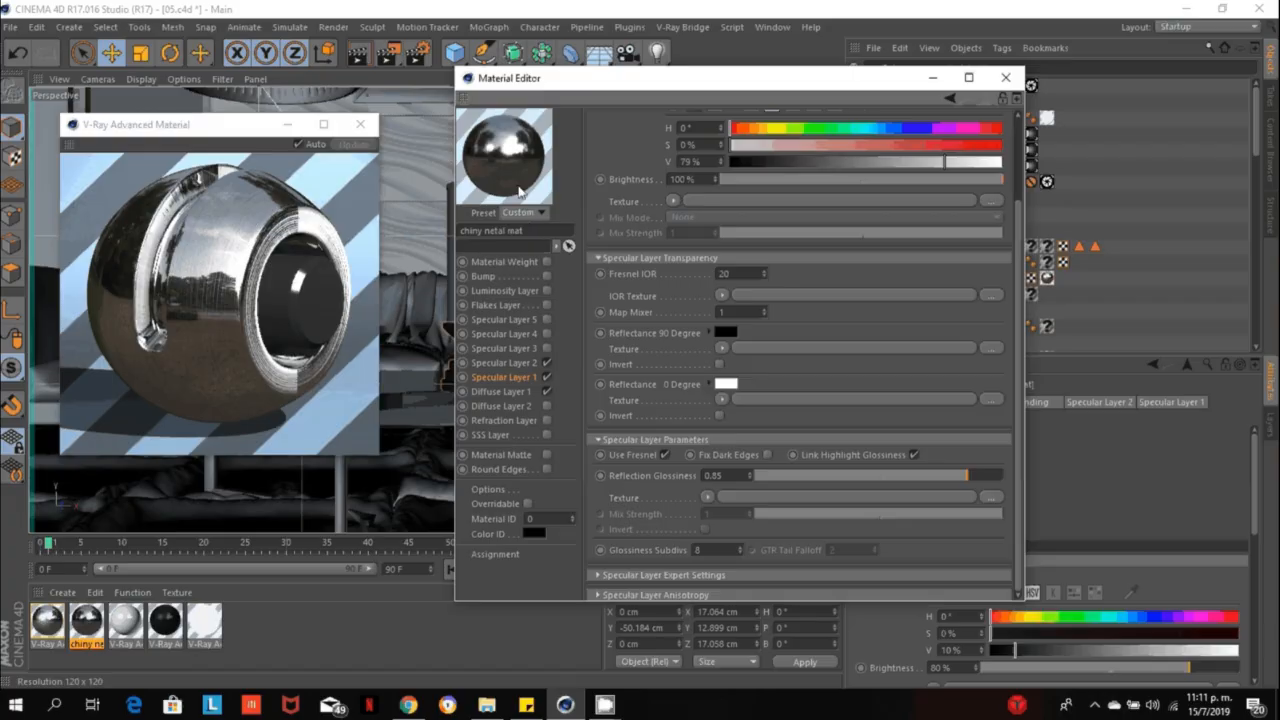
click(46, 621)
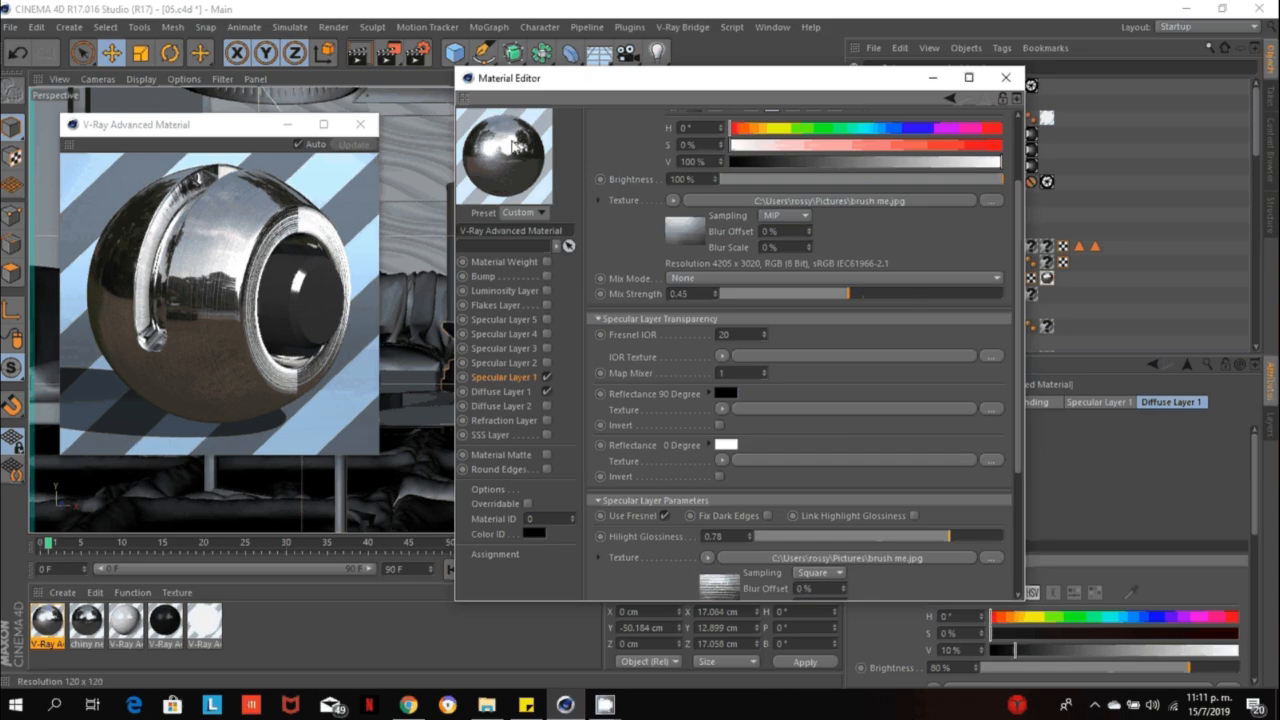
click(522, 381)
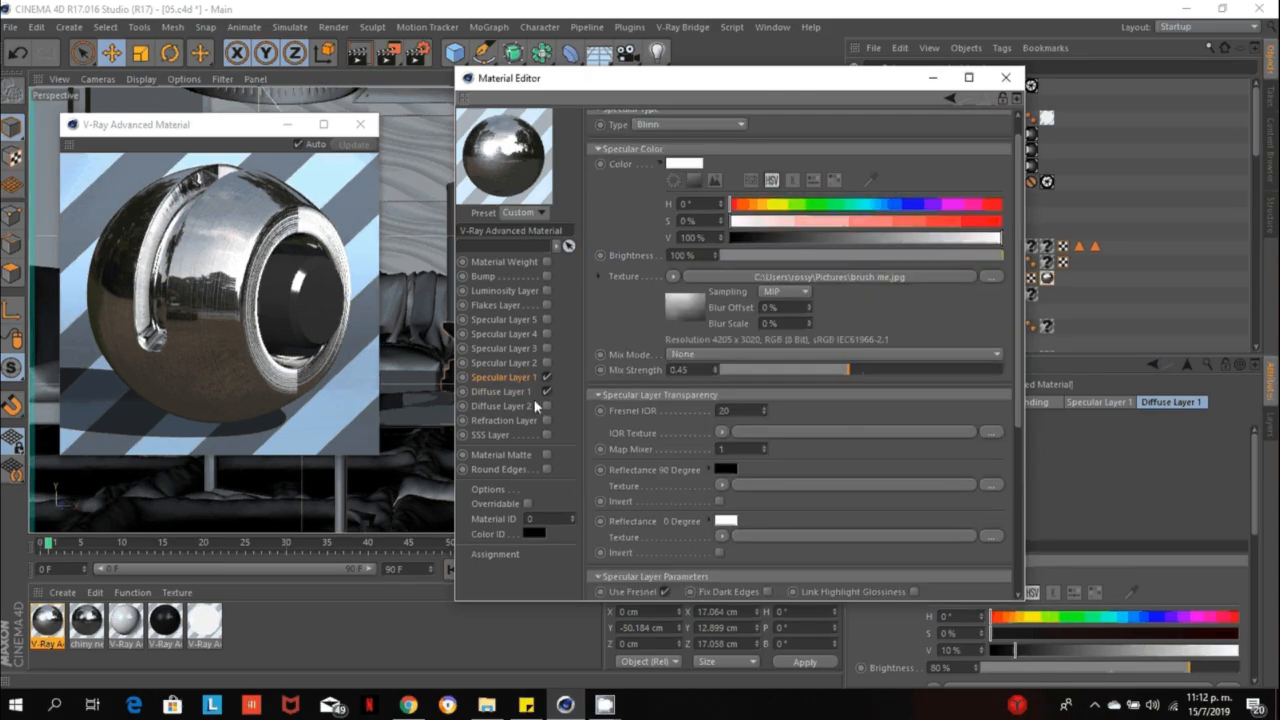
Set the specular color texture's Mix Strength to 0.67 and slightly raise the highlight glossiness texture's Mix Strength in Specular Layer 1.
click(520, 390)
click(521, 378)
drag(727, 369, 910, 371)
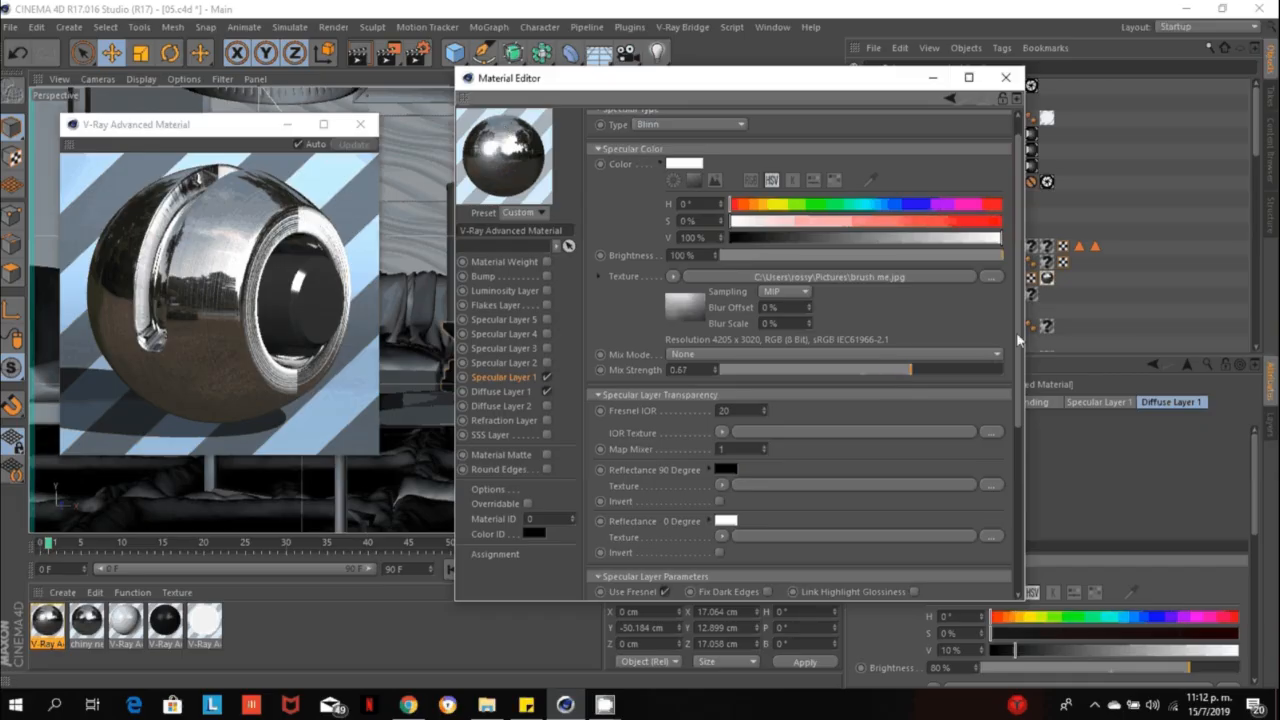
drag(1019, 340, 1021, 490)
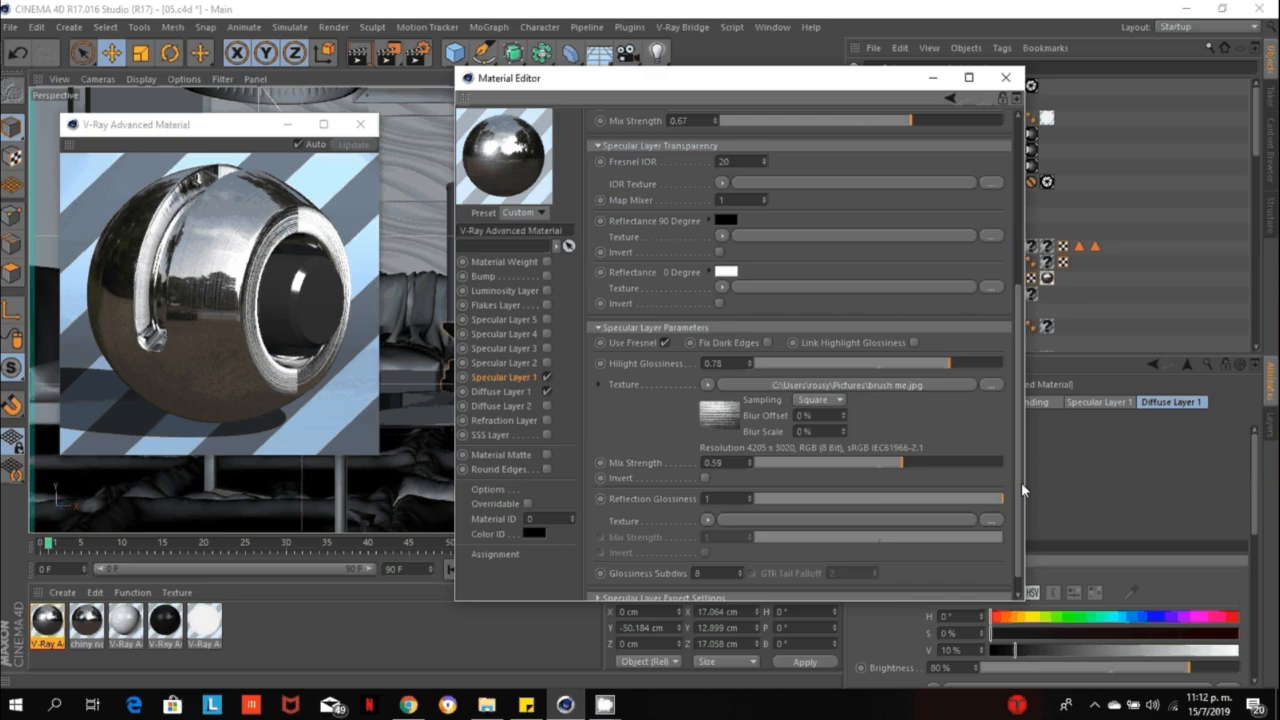
drag(912, 466, 931, 468)
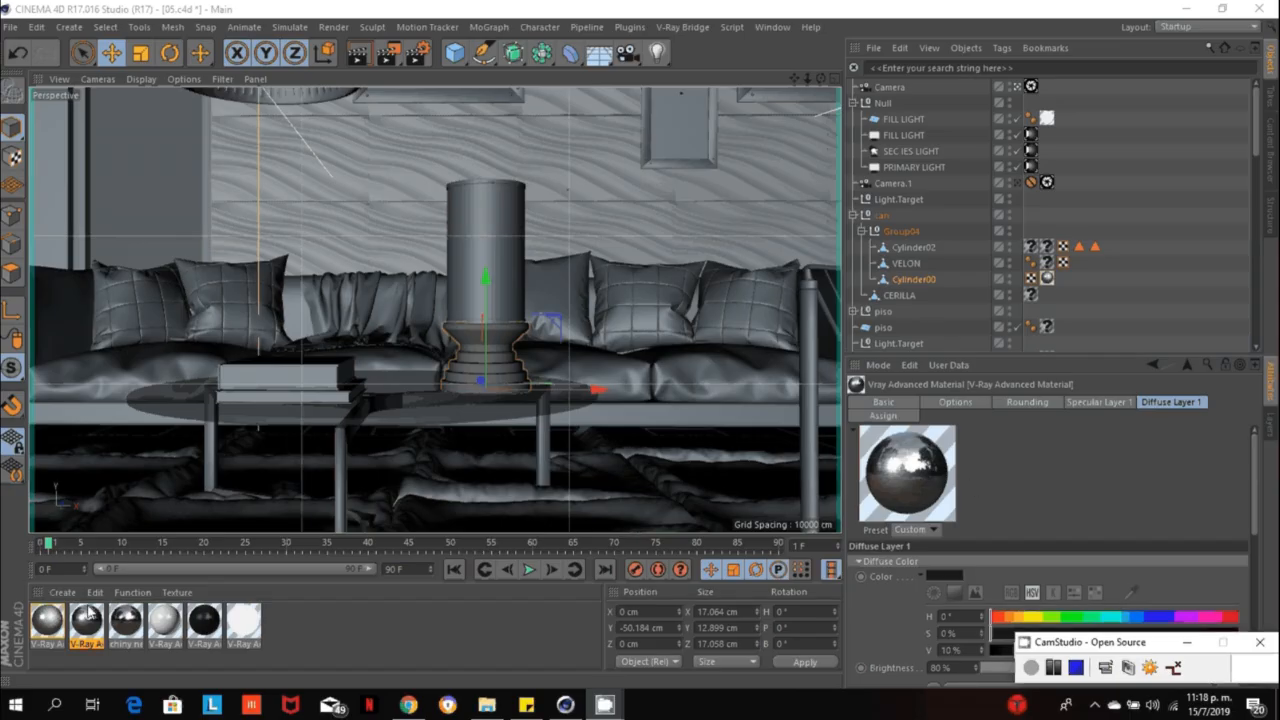
Create a new V-Ray Advanced Material and open it in the Material Editor.
click(62, 592)
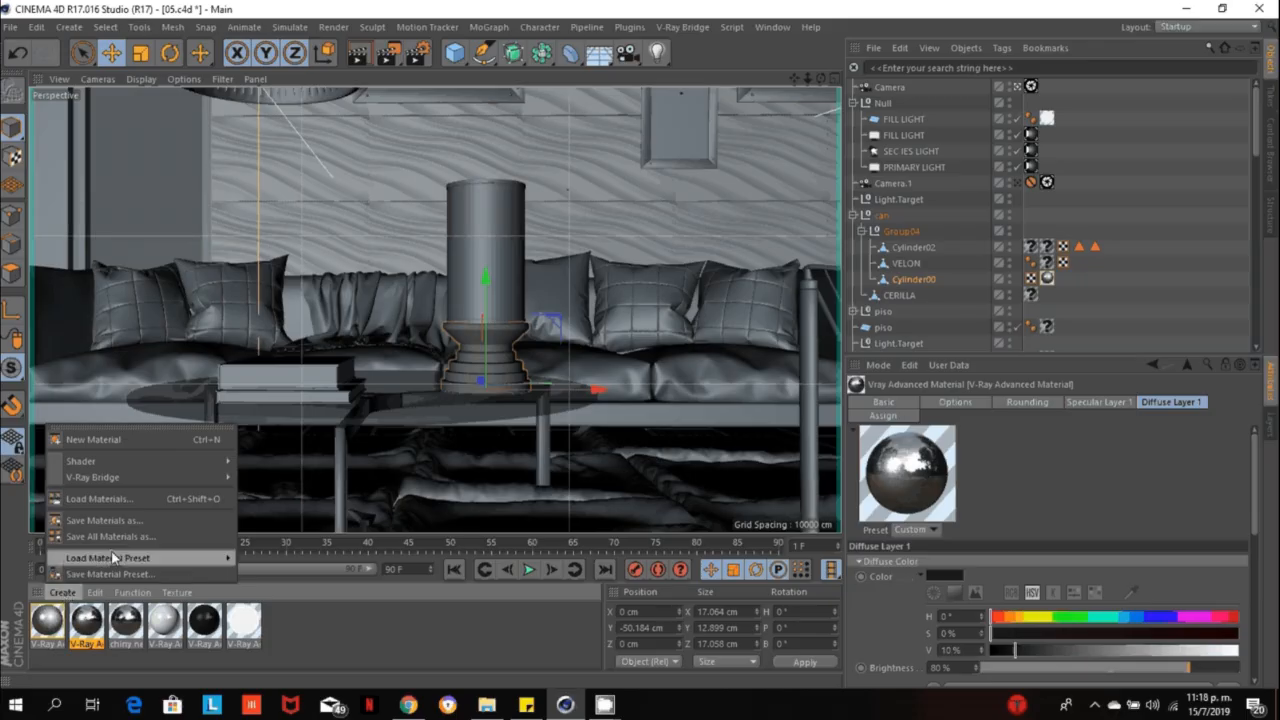
mouse_move(183, 480)
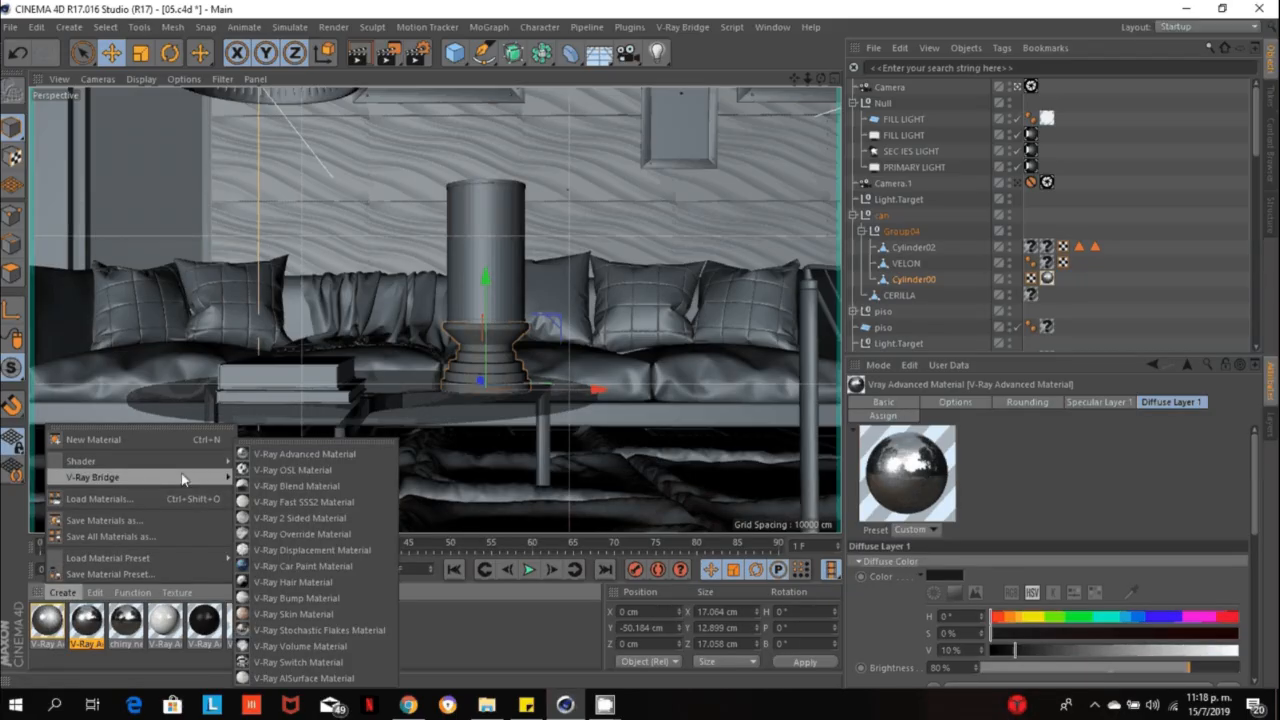
click(268, 474)
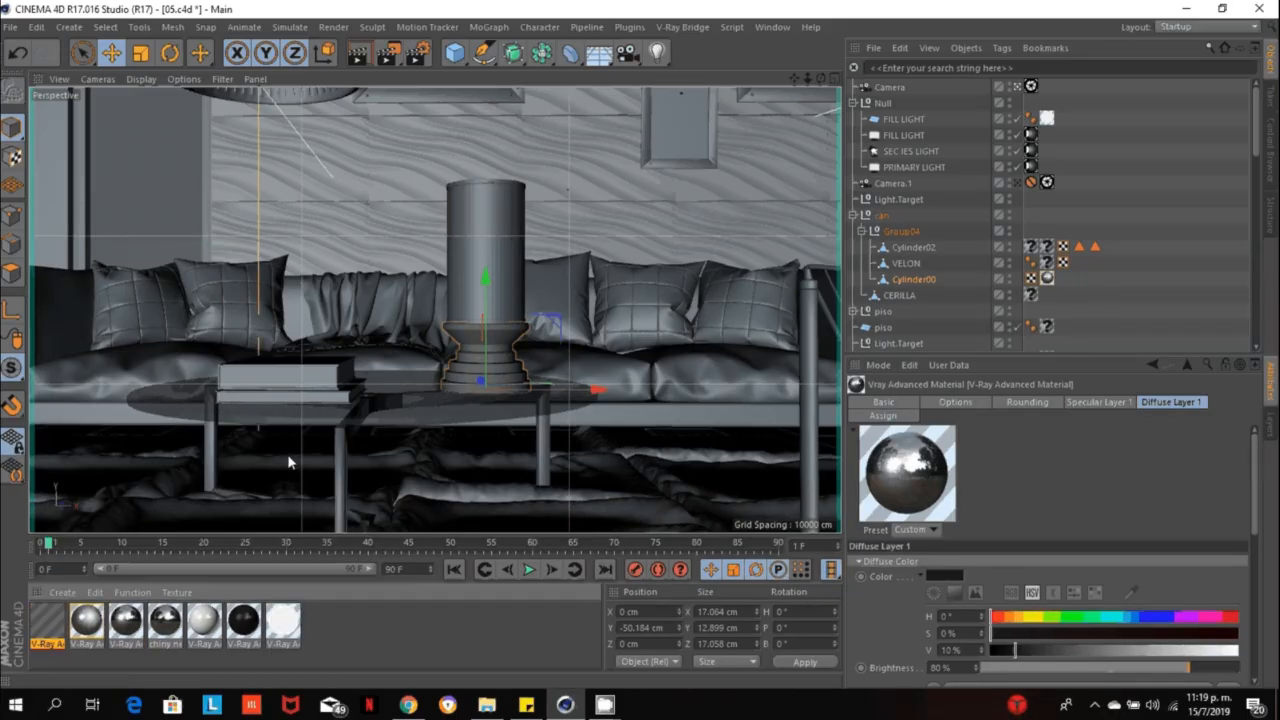
double_click(47, 620)
drag(520, 101, 911, 70)
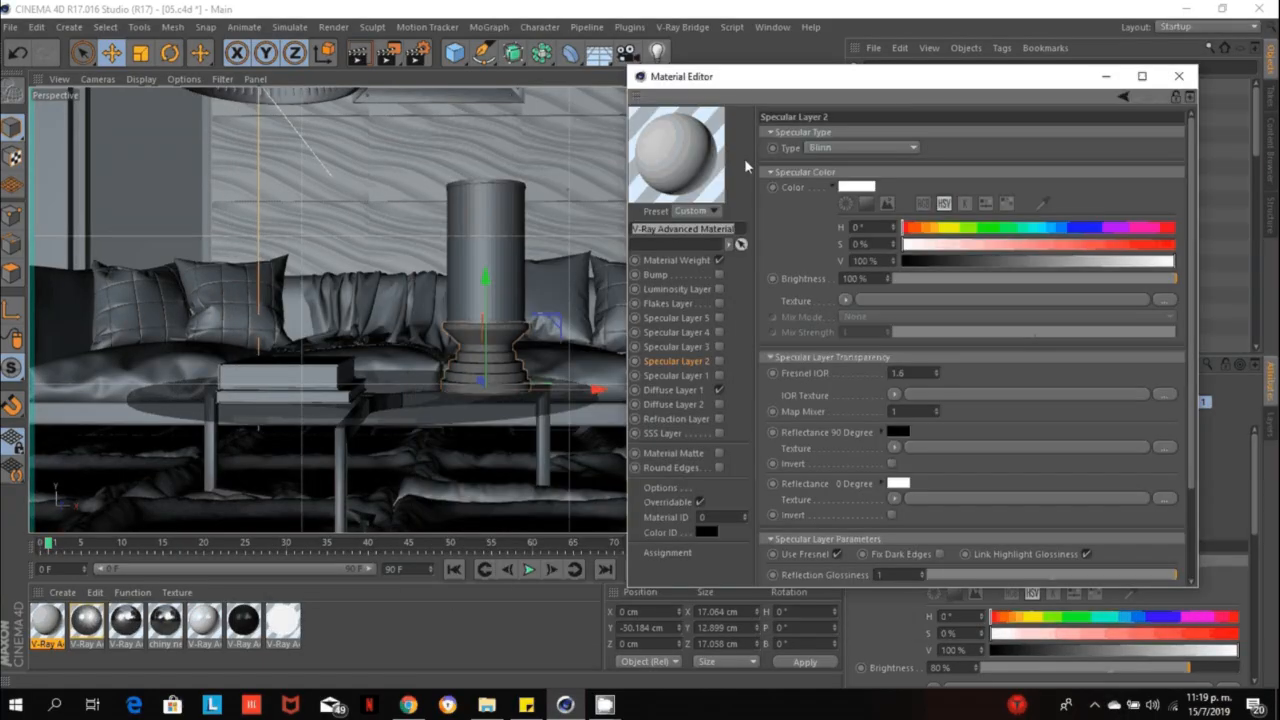
Open a separate enlarged preview of the new material and turn off its Material Weight and Overridable options.
right_click(683, 145)
click(700, 133)
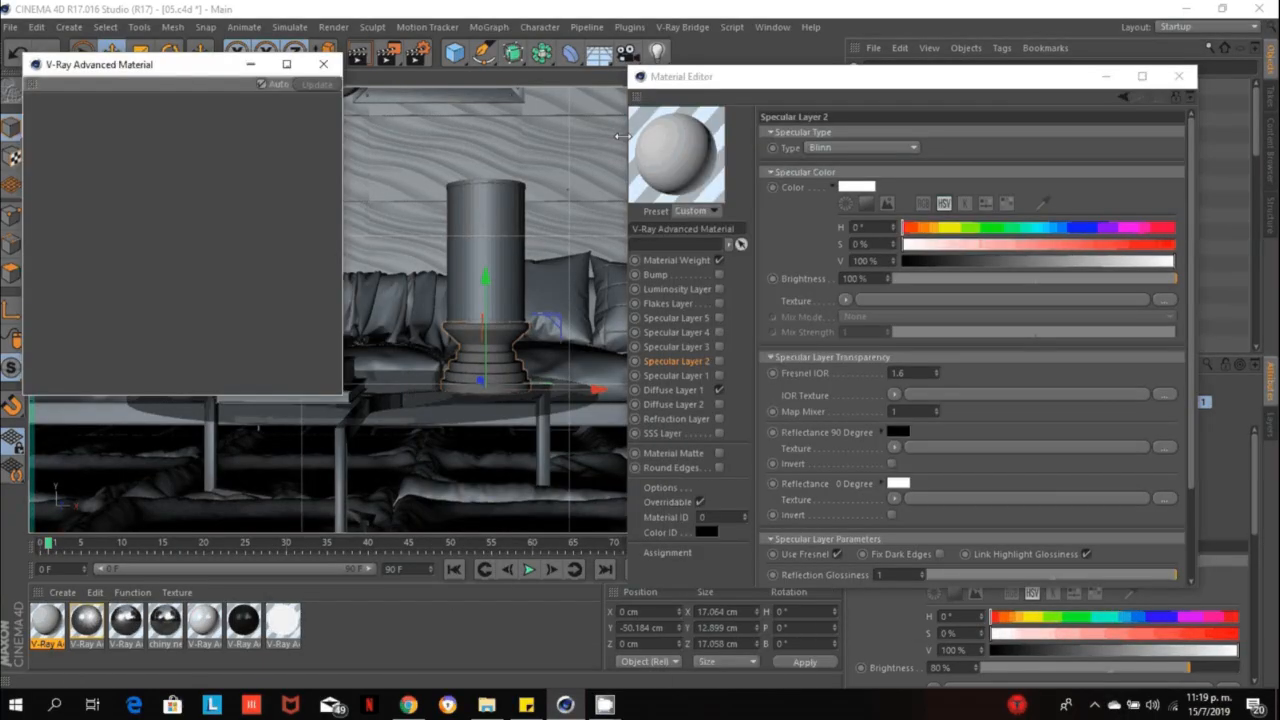
drag(693, 81, 605, 41)
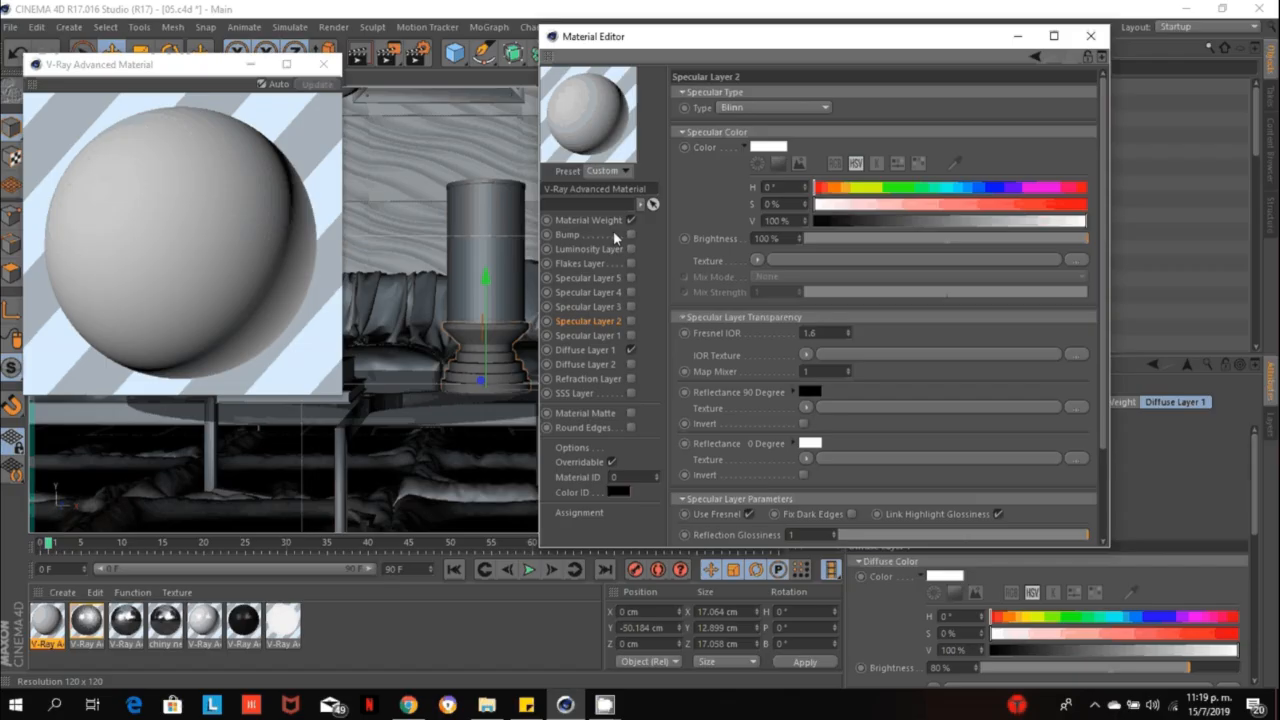
click(630, 220)
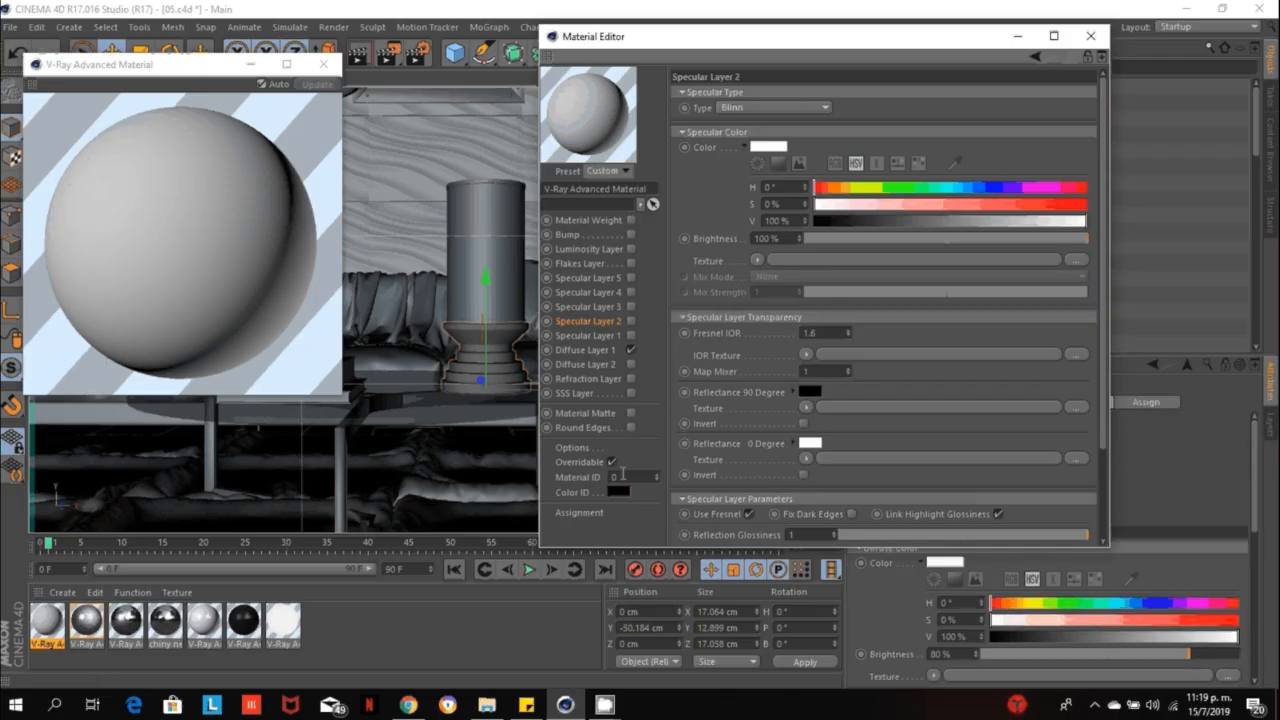
click(612, 461)
Set the Diffuse Layer 1 color to golden yellow with hue 50°, saturation 98.477% and value 85.787%.
click(590, 350)
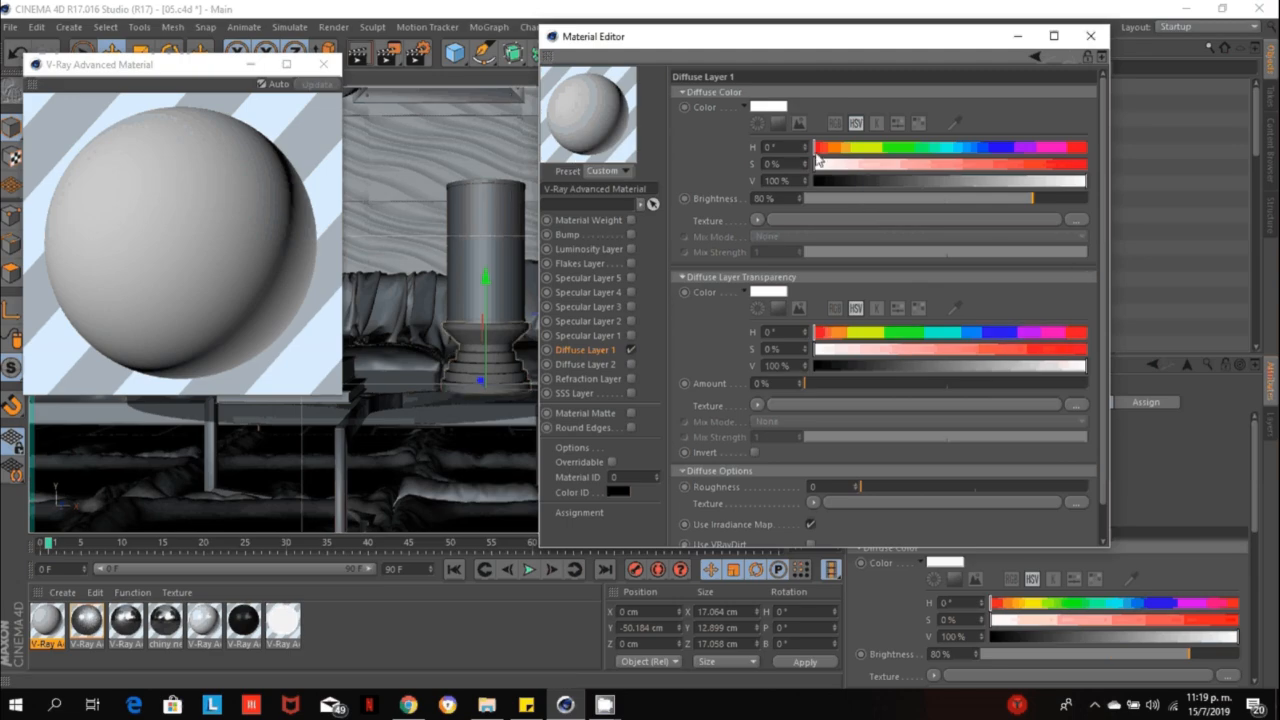
click(778, 122)
click(929, 180)
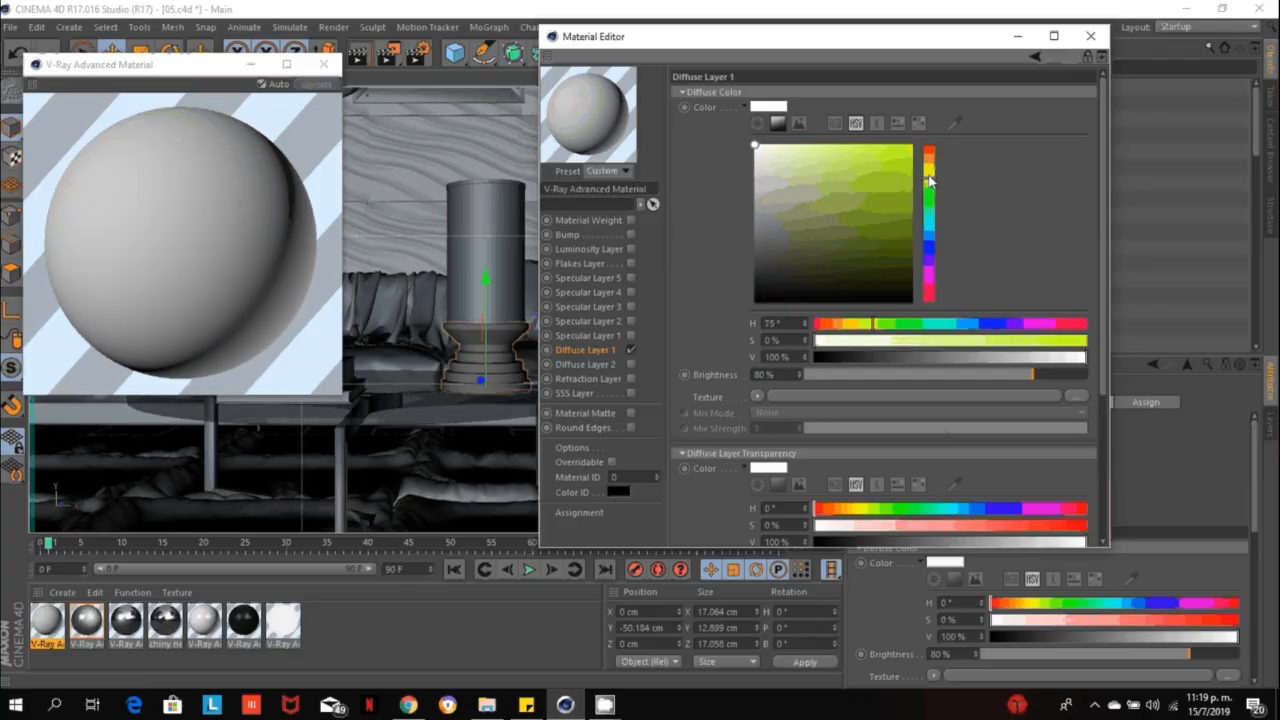
mouse_move(929, 180)
mouse_down()
mouse_move(929, 166)
mouse_move(930, 178)
mouse_move(909, 166)
mouse_up()
click(910, 179)
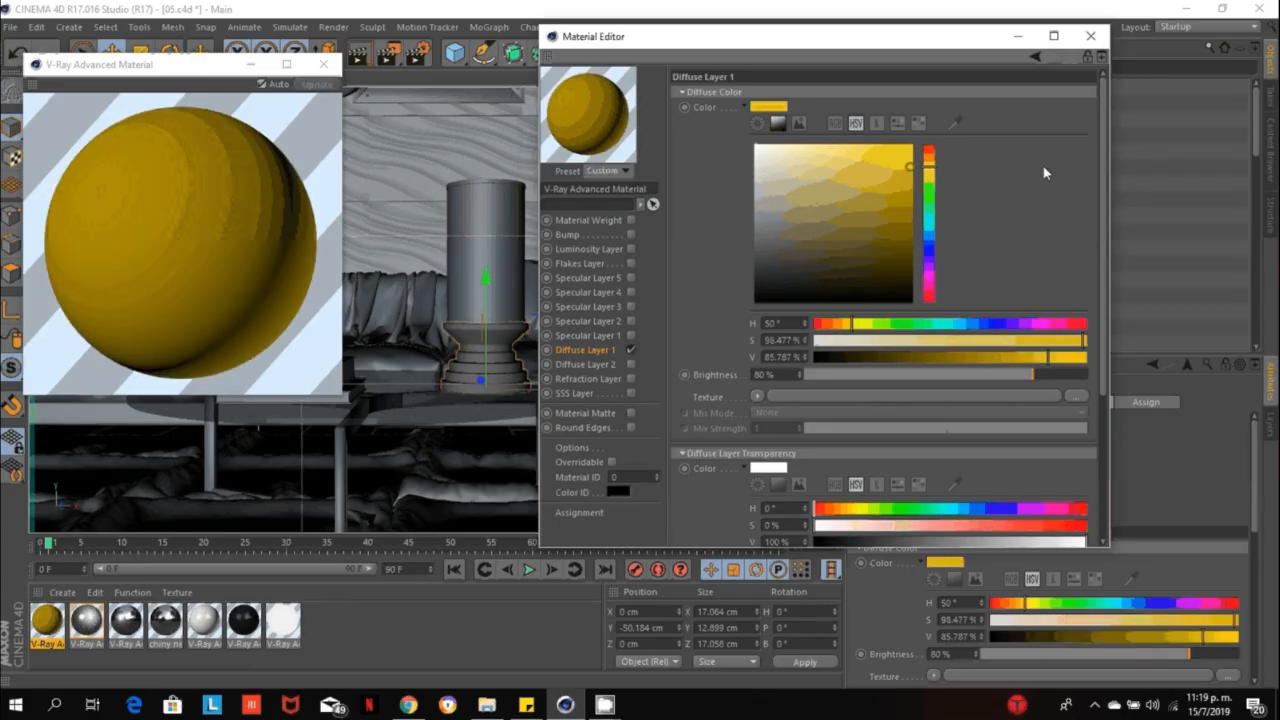
Load the Rust surface shader as the diffuse color texture and open the shader's properties.
click(758, 396)
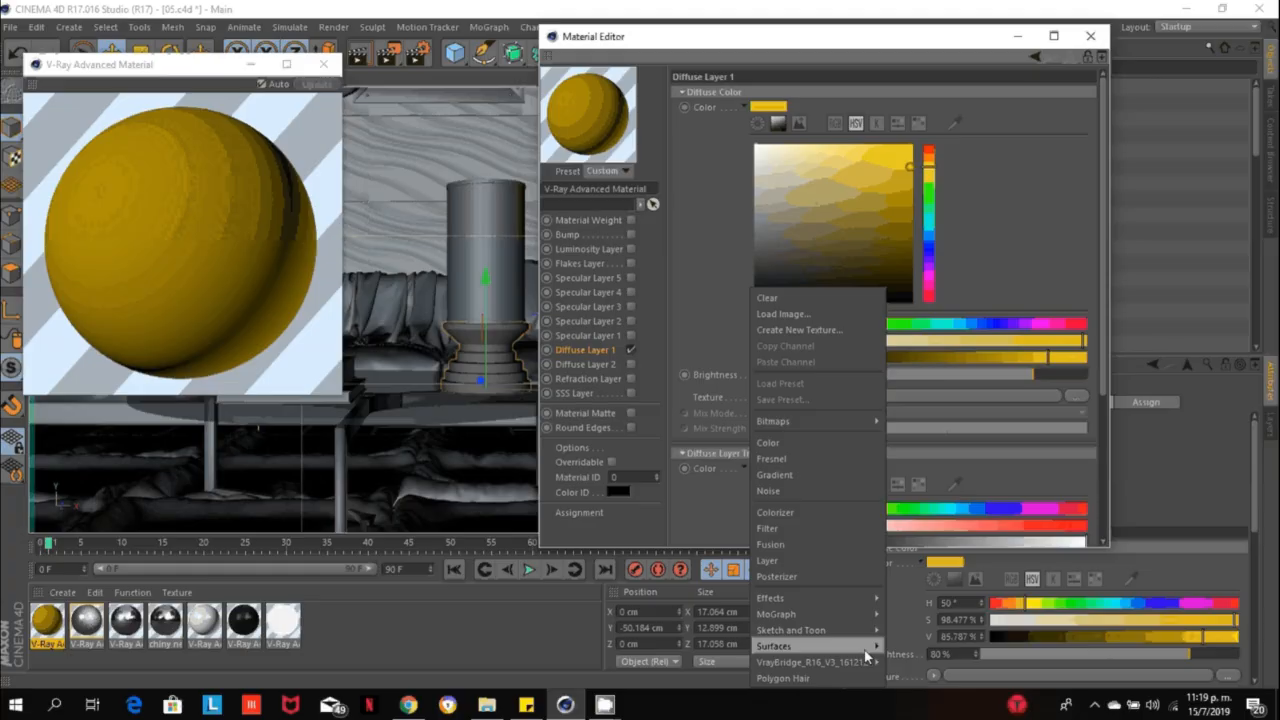
mouse_move(866, 650)
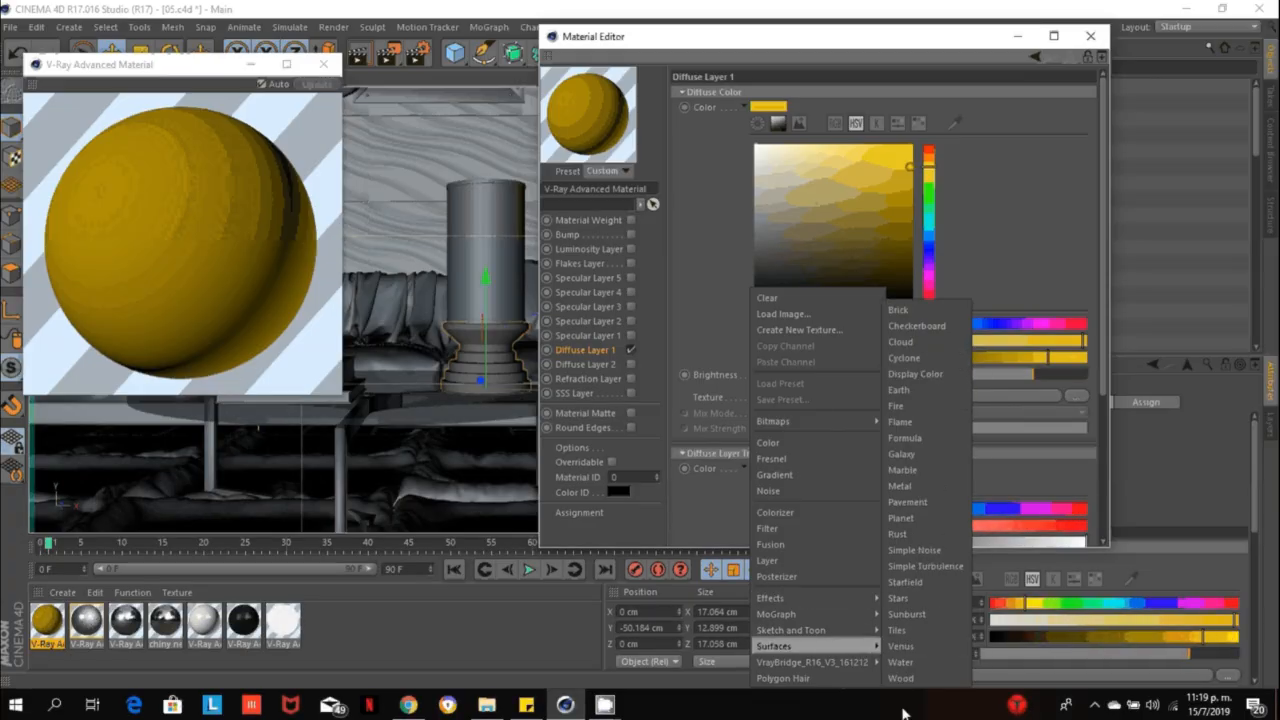
click(918, 549)
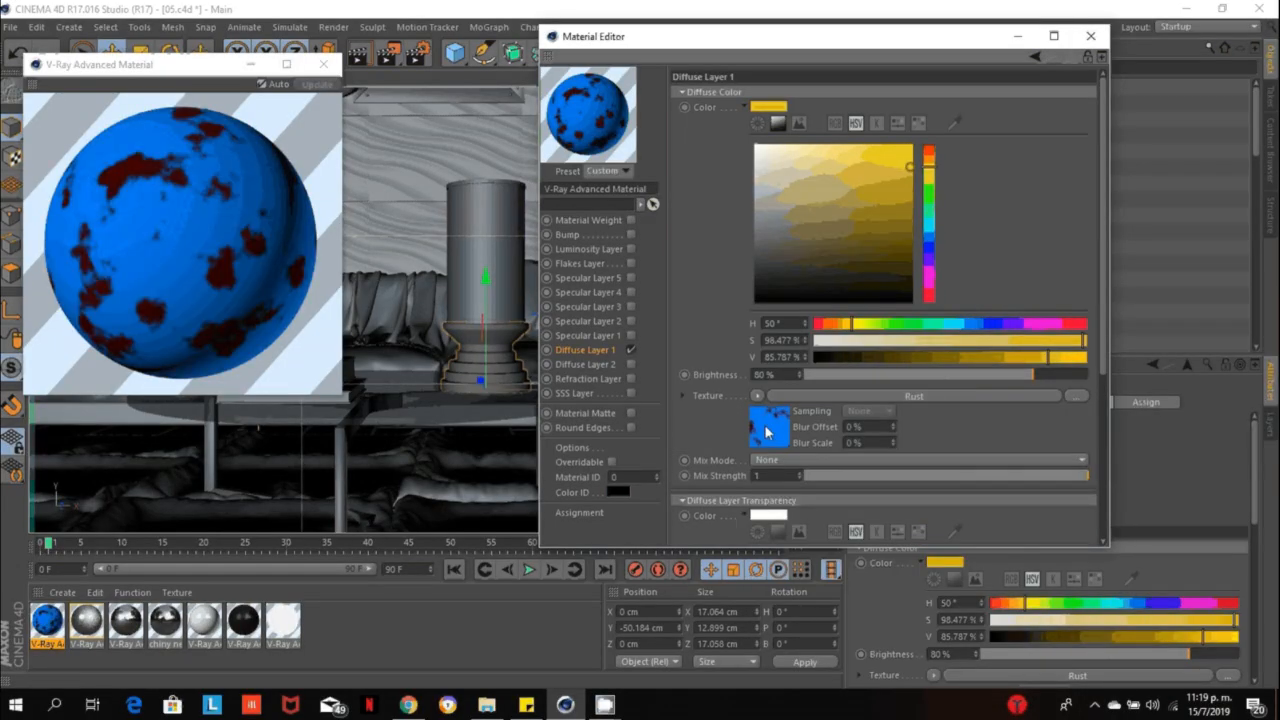
click(767, 430)
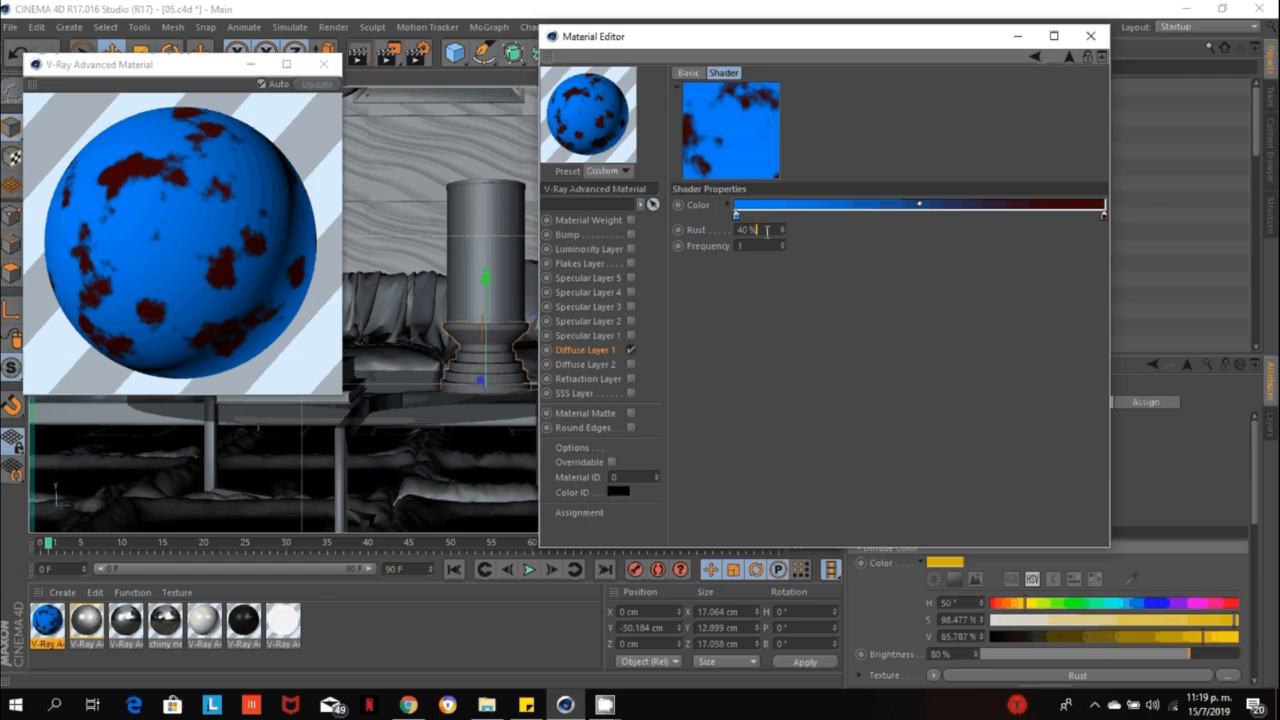
Try Rust amounts of 80% and 10% on the shader, and set the amount to 60%.
double_click(767, 230)
text(80)
key(Return)
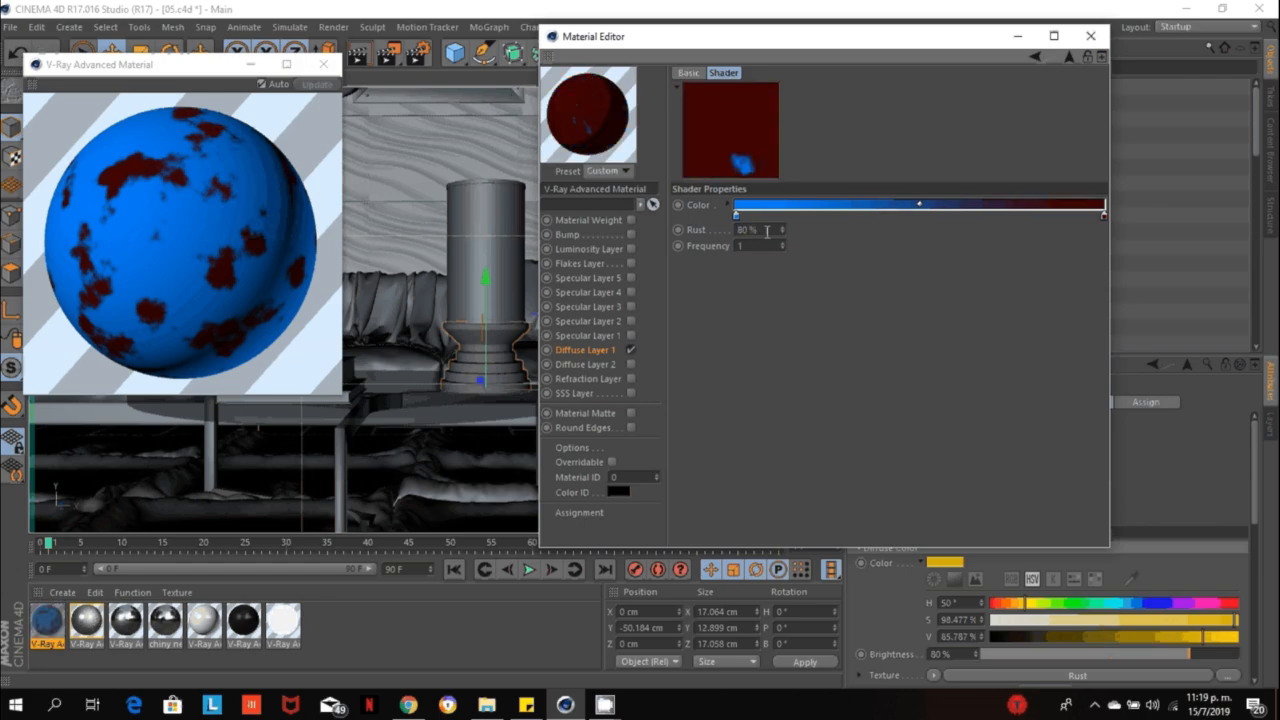
double_click(767, 230)
text(10)
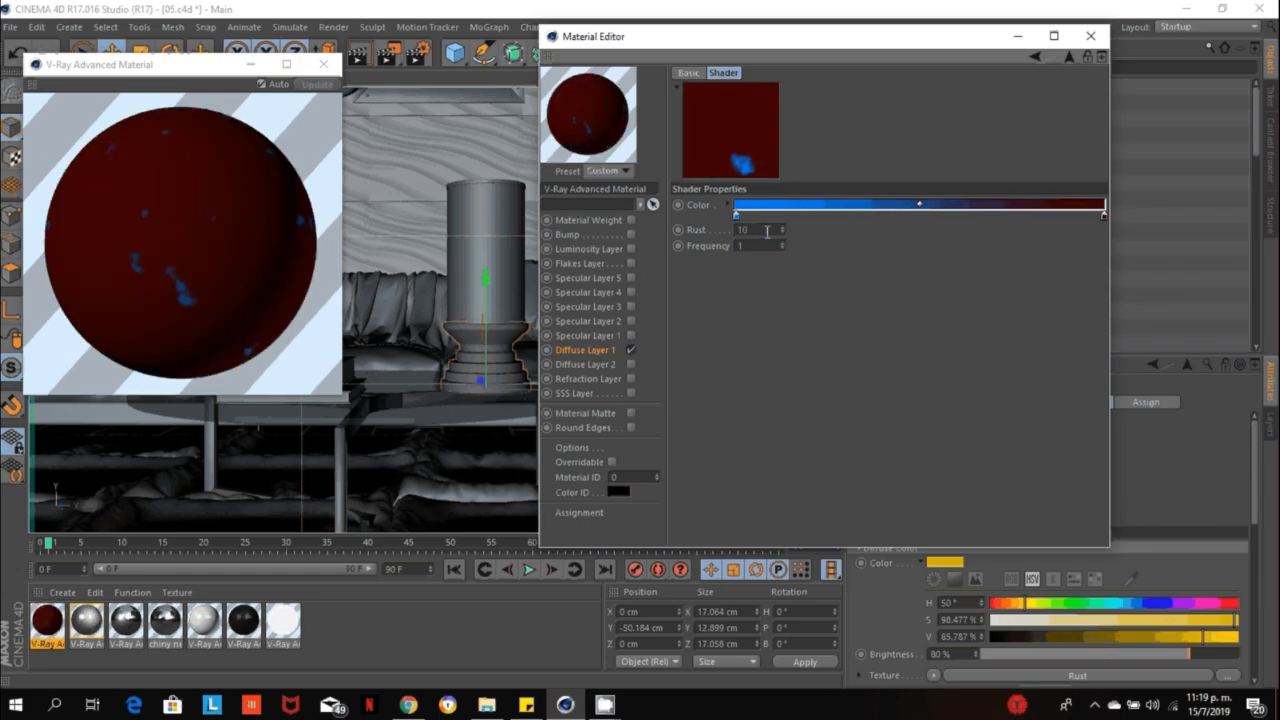
key(Return)
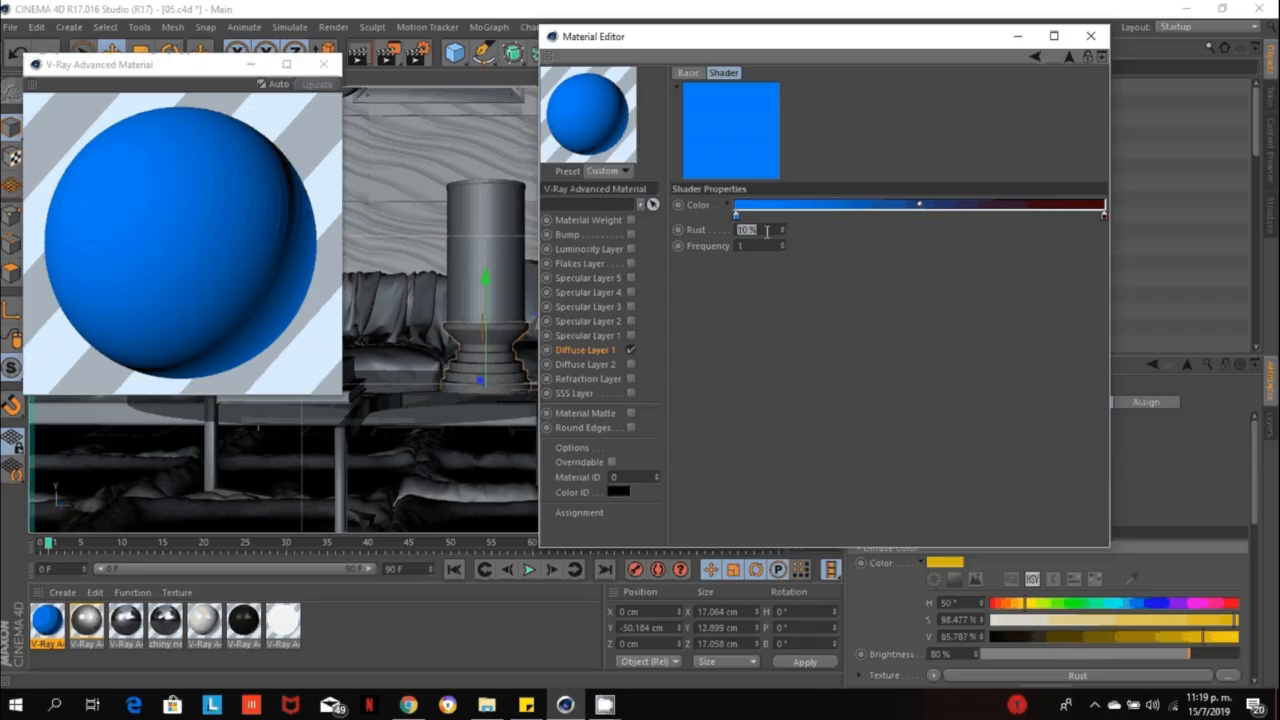
text(60)
key(Return)
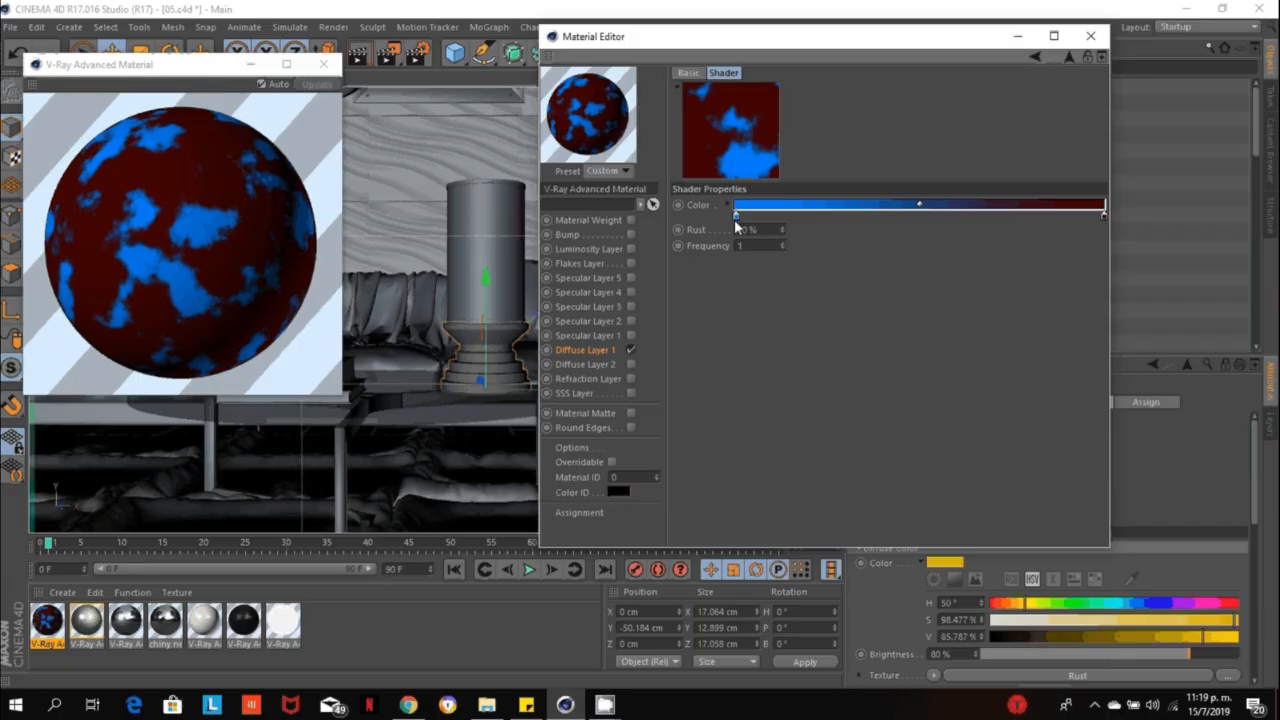
Change the blue starting knot of the Rust shader's gradient to a pale cream yellow with a hue of 61°.
double_click(735, 213)
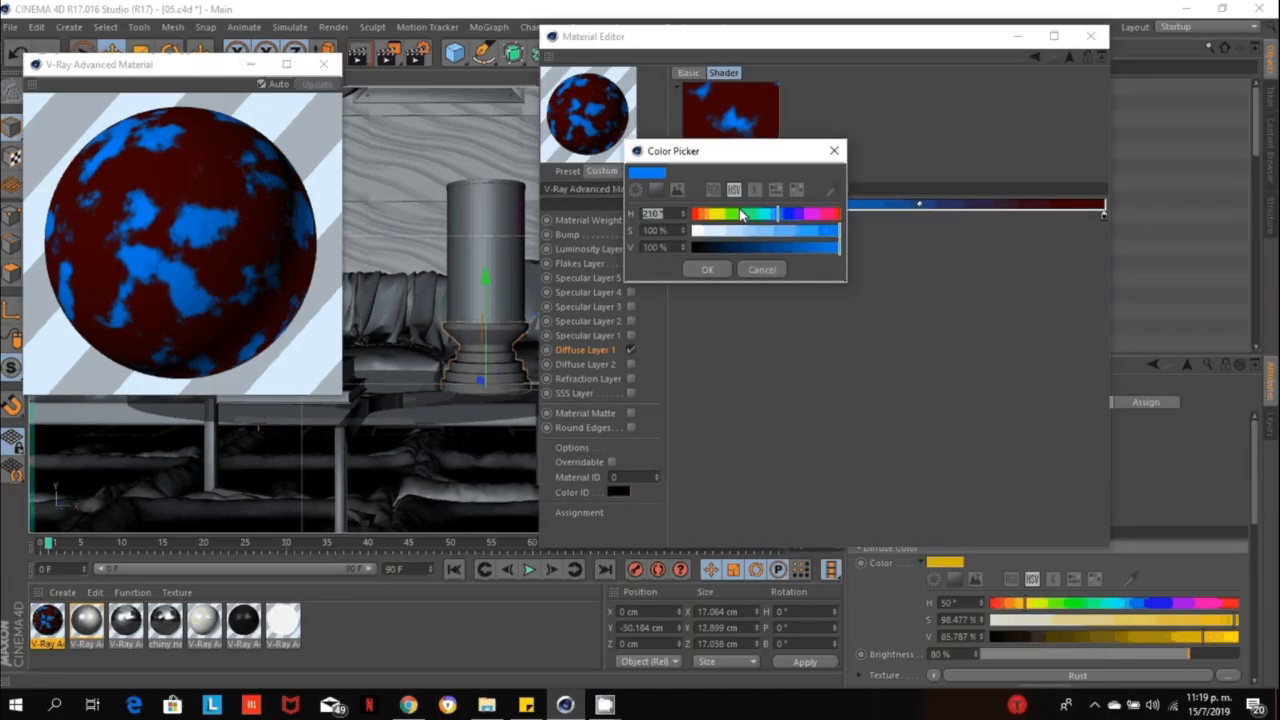
click(657, 190)
drag(807, 250, 808, 244)
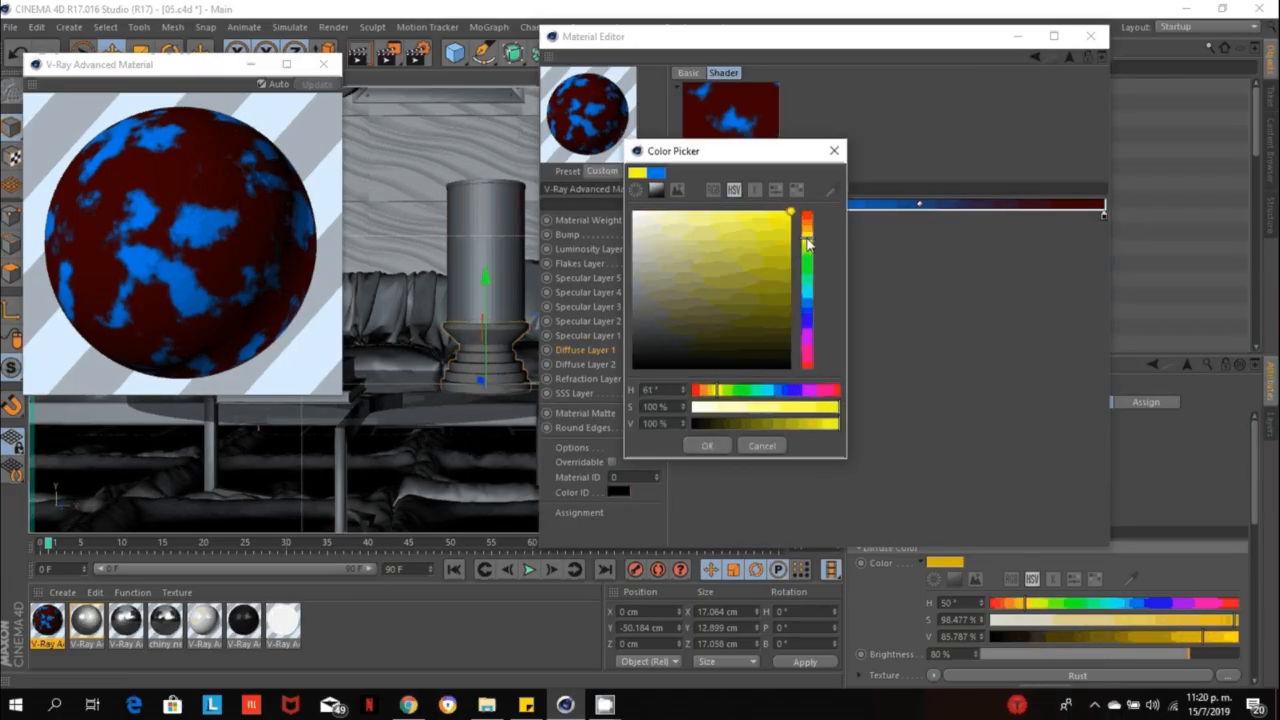
click(647, 238)
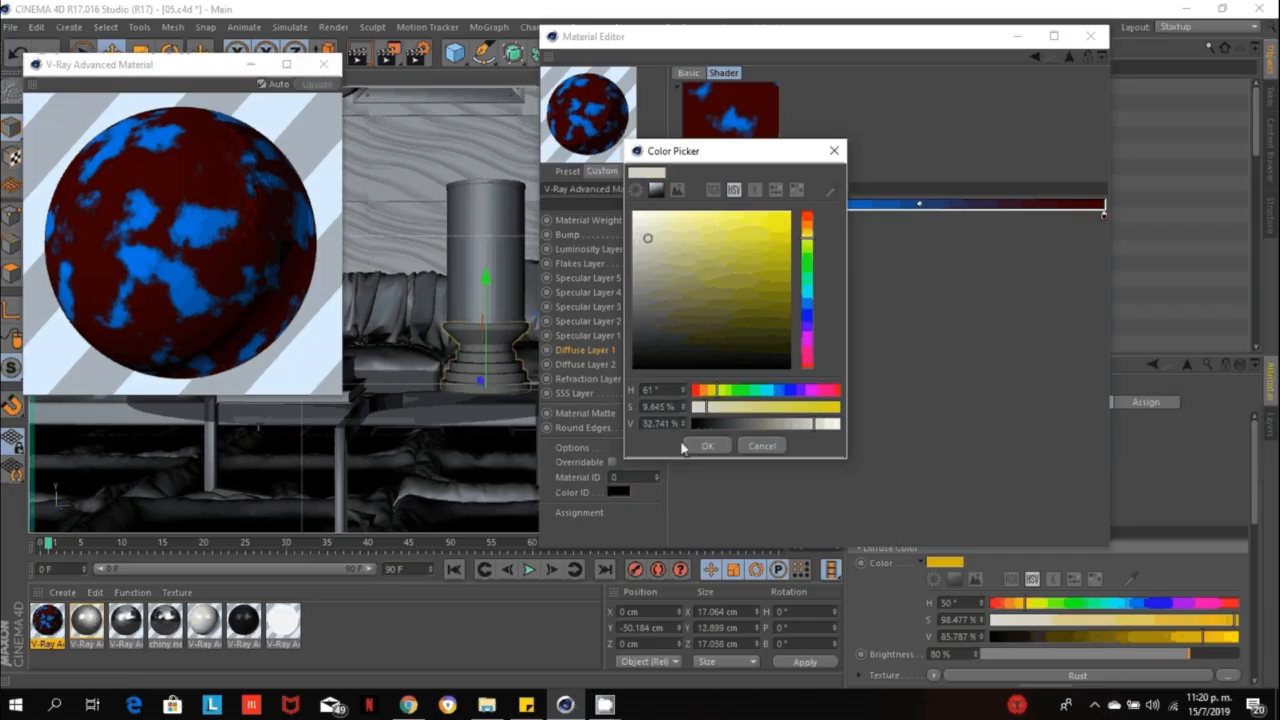
click(656, 227)
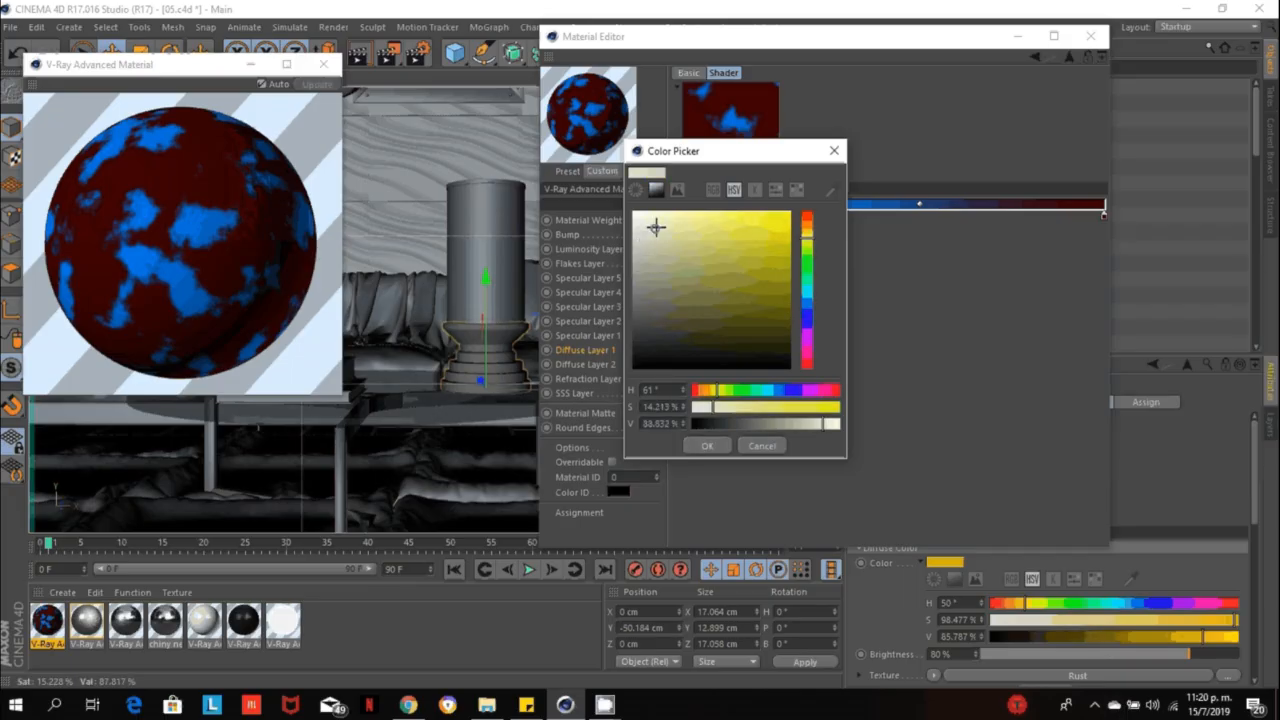
click(706, 445)
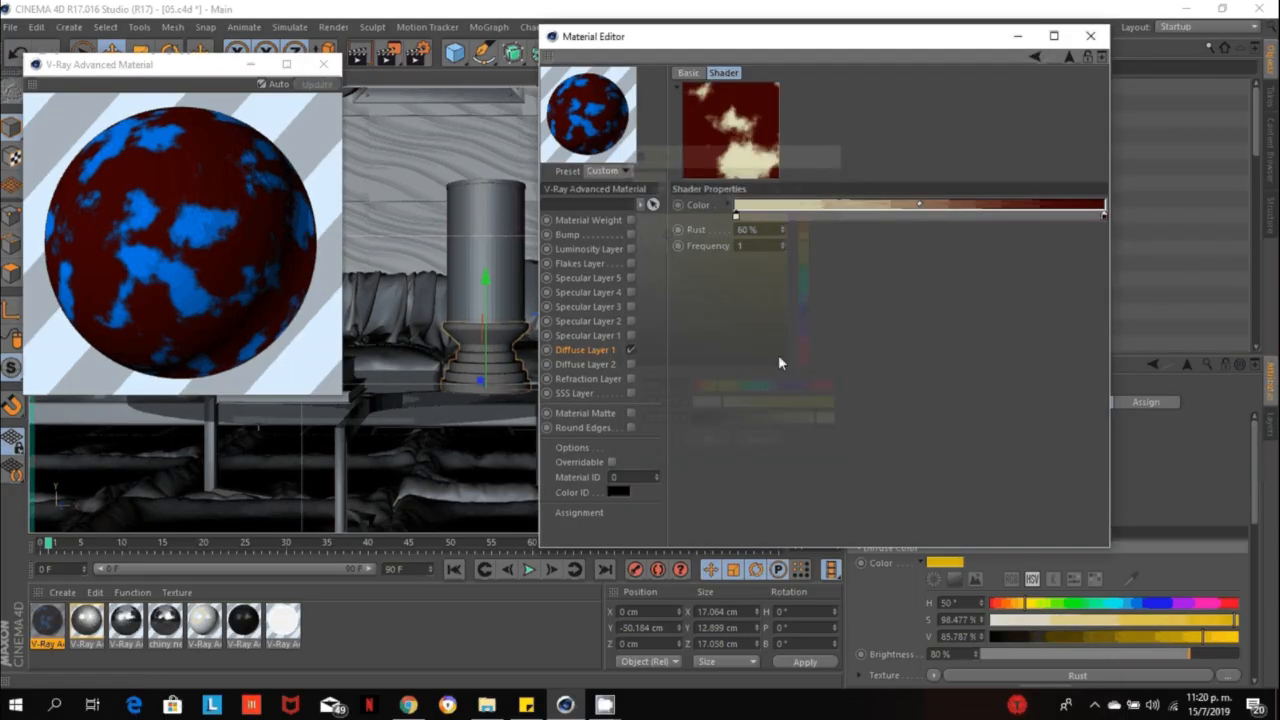
Change the dark red end knot of the Rust gradient to olive brown with hue 50°, saturation 49.746% and value 31.98%.
double_click(1104, 214)
click(1025, 193)
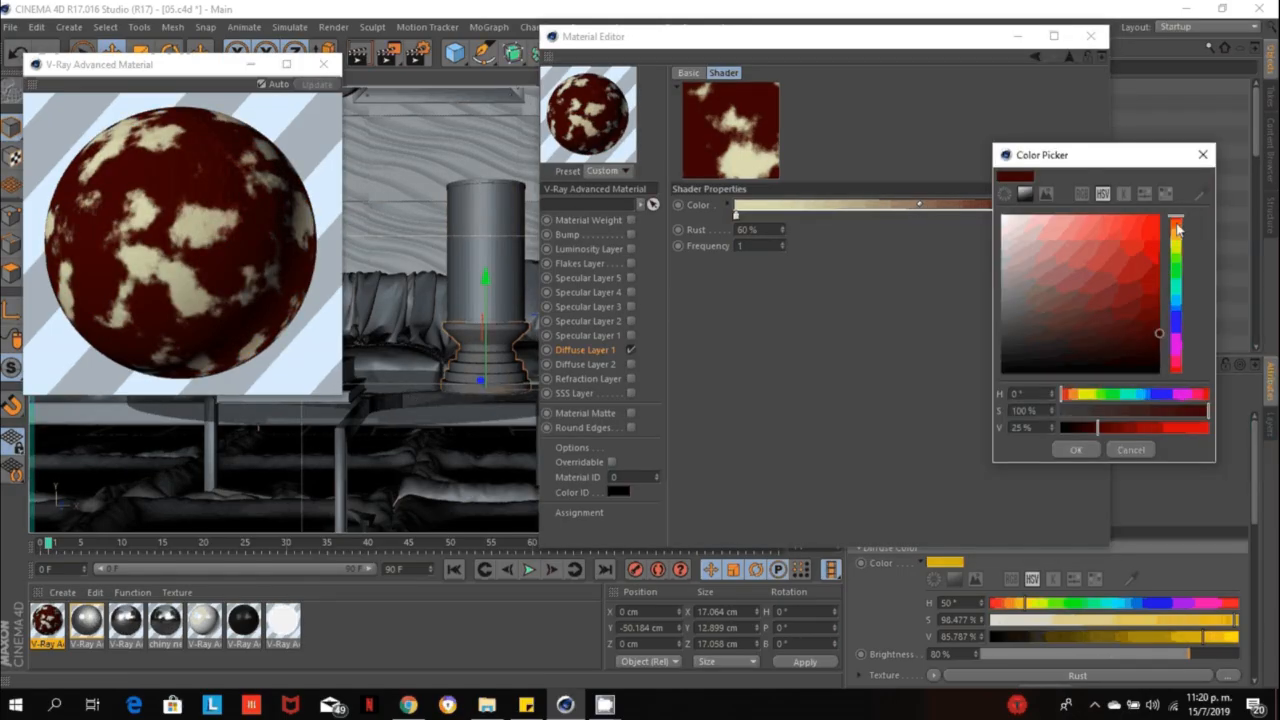
drag(1178, 229, 1178, 245)
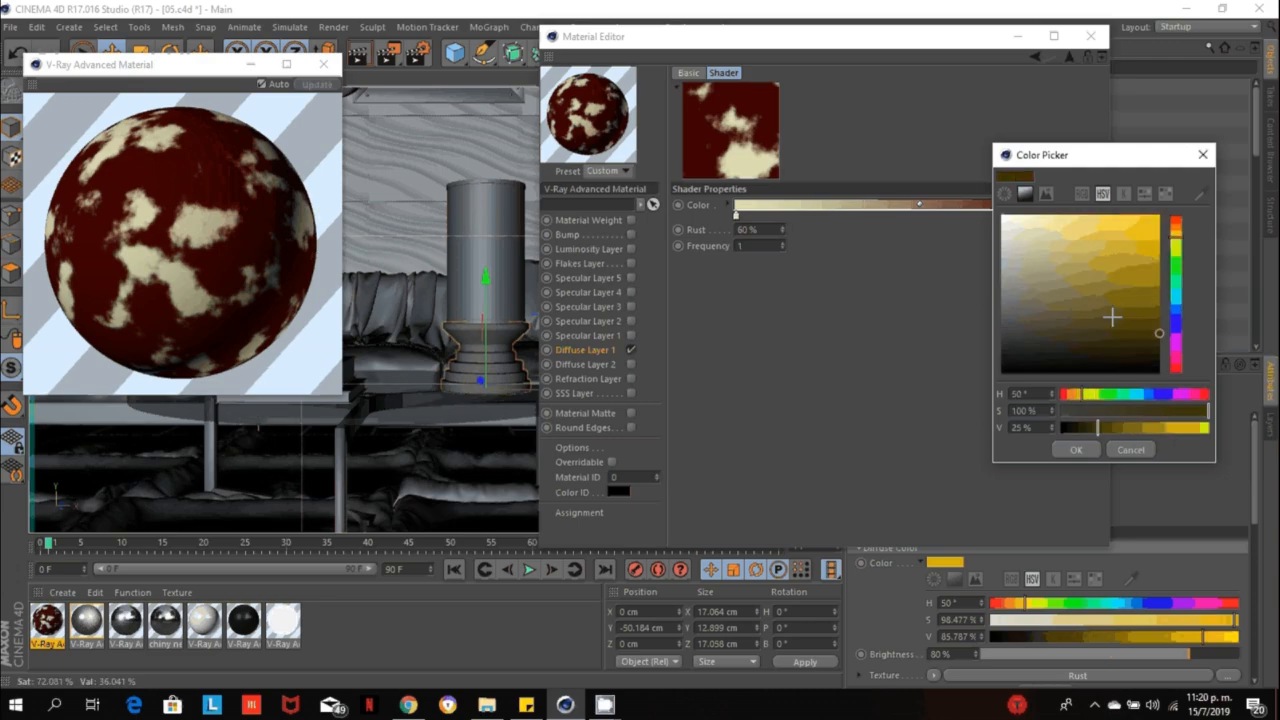
click(1080, 322)
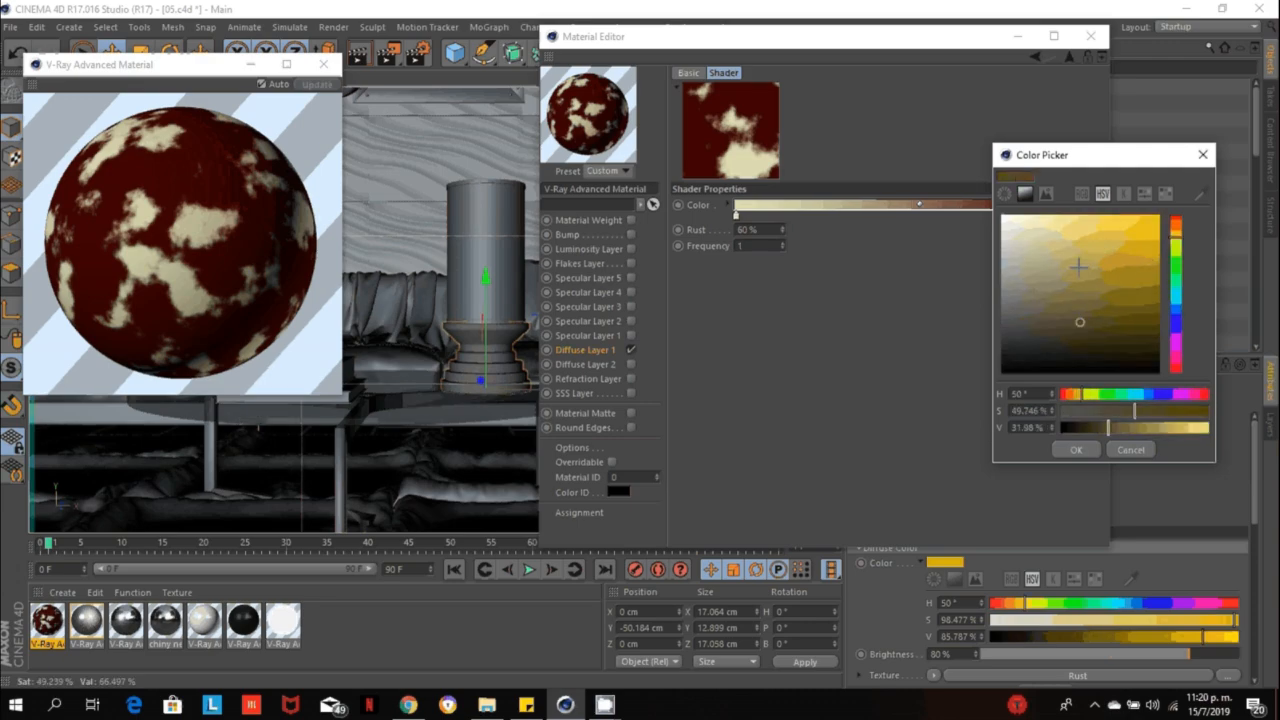
click(1072, 449)
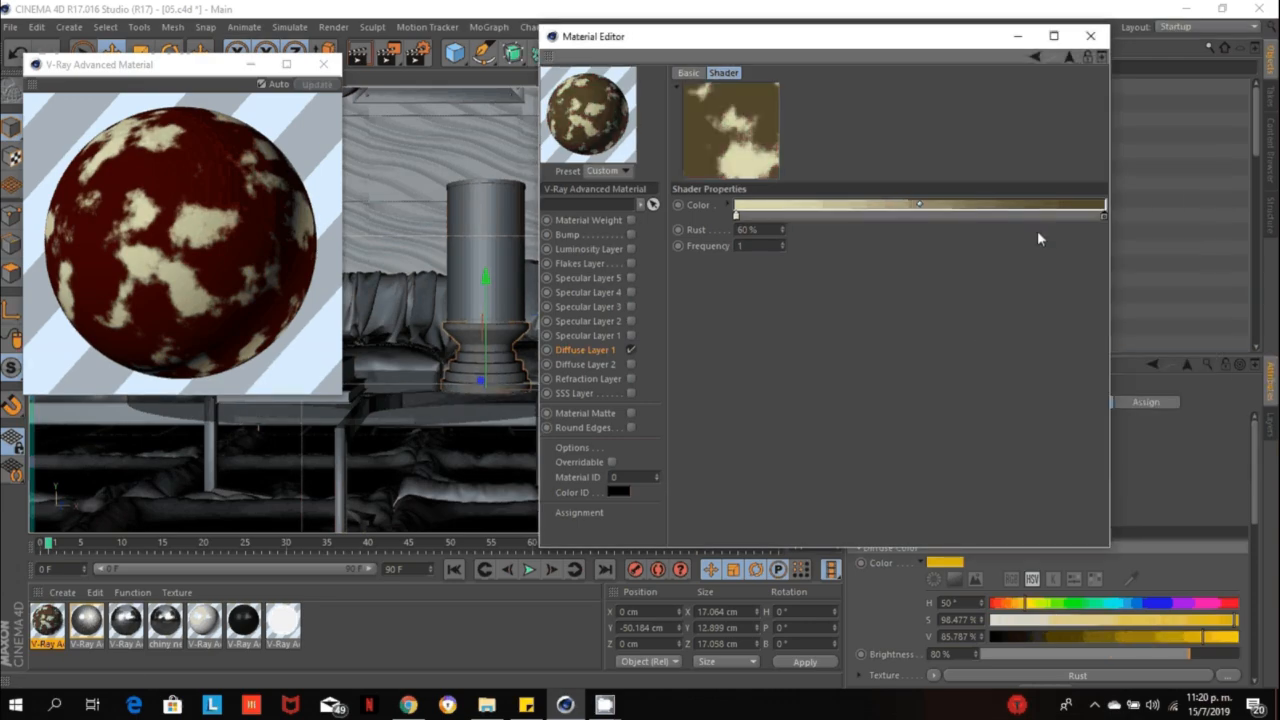
Rearrange the Rust gradient with the olive brown knot at the start and the cream knot about two-thirds along.
double_click(735, 215)
click(761, 267)
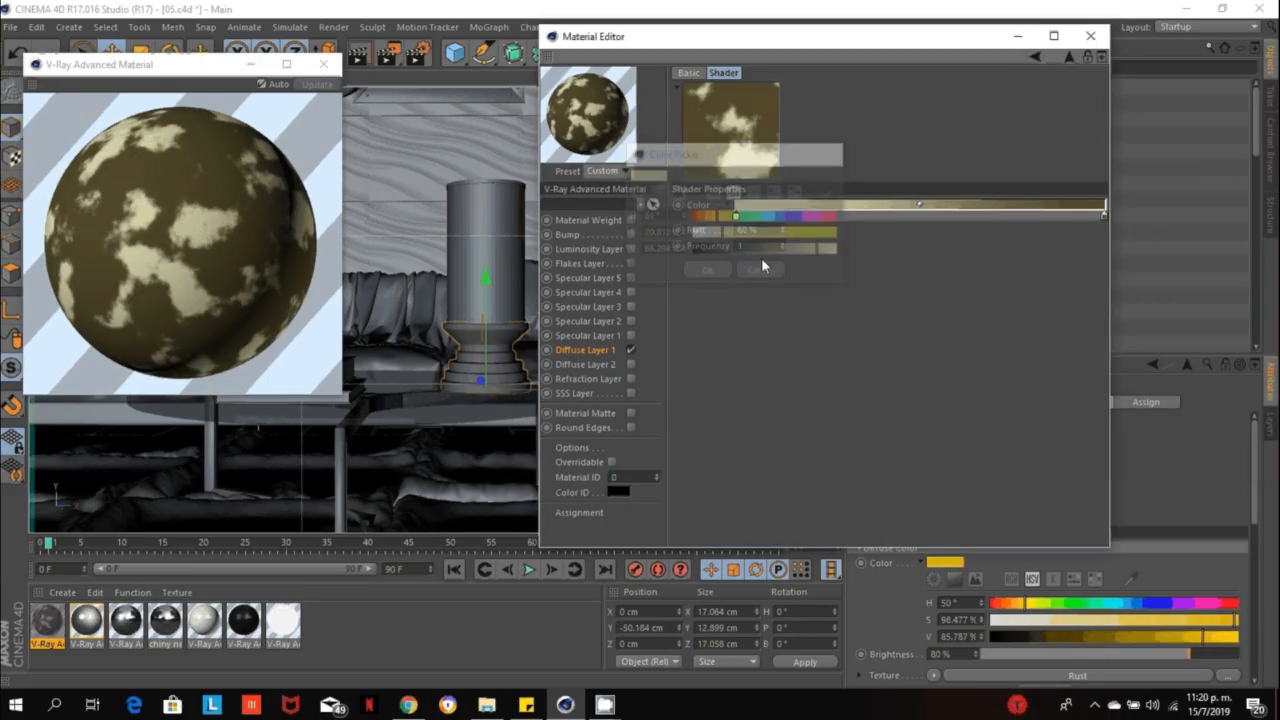
drag(737, 218, 988, 216)
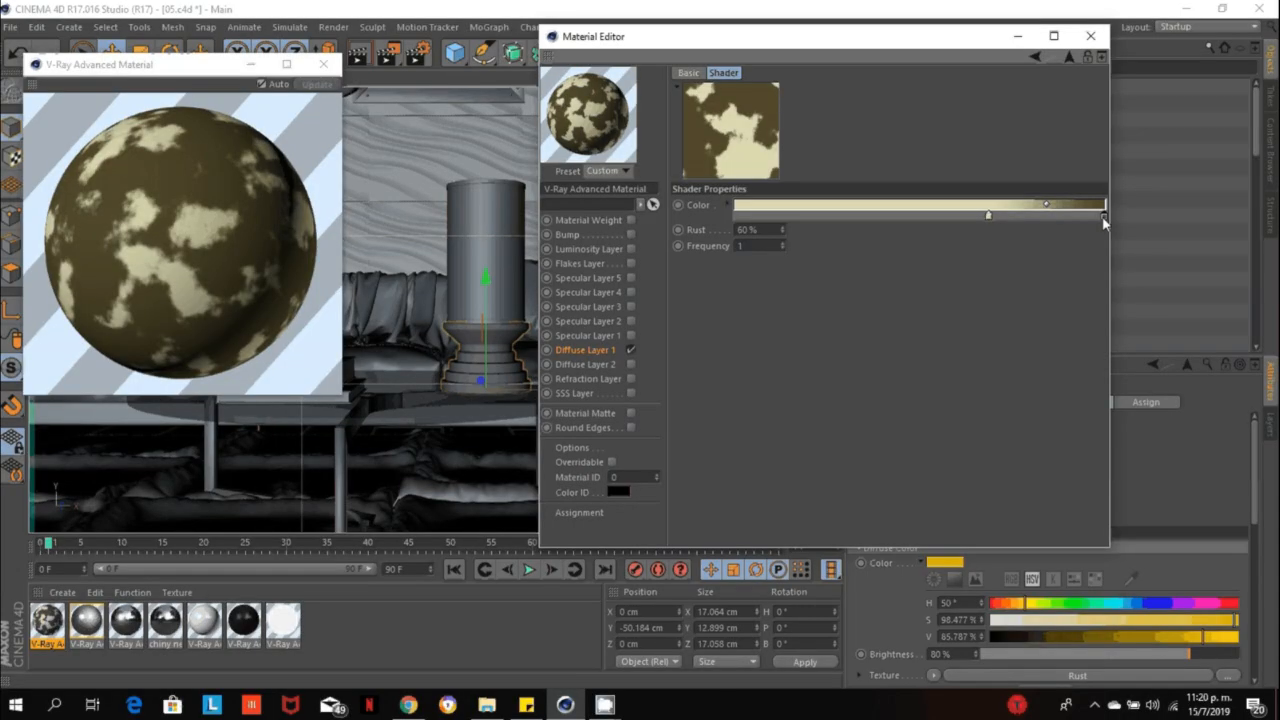
drag(1103, 216, 694, 222)
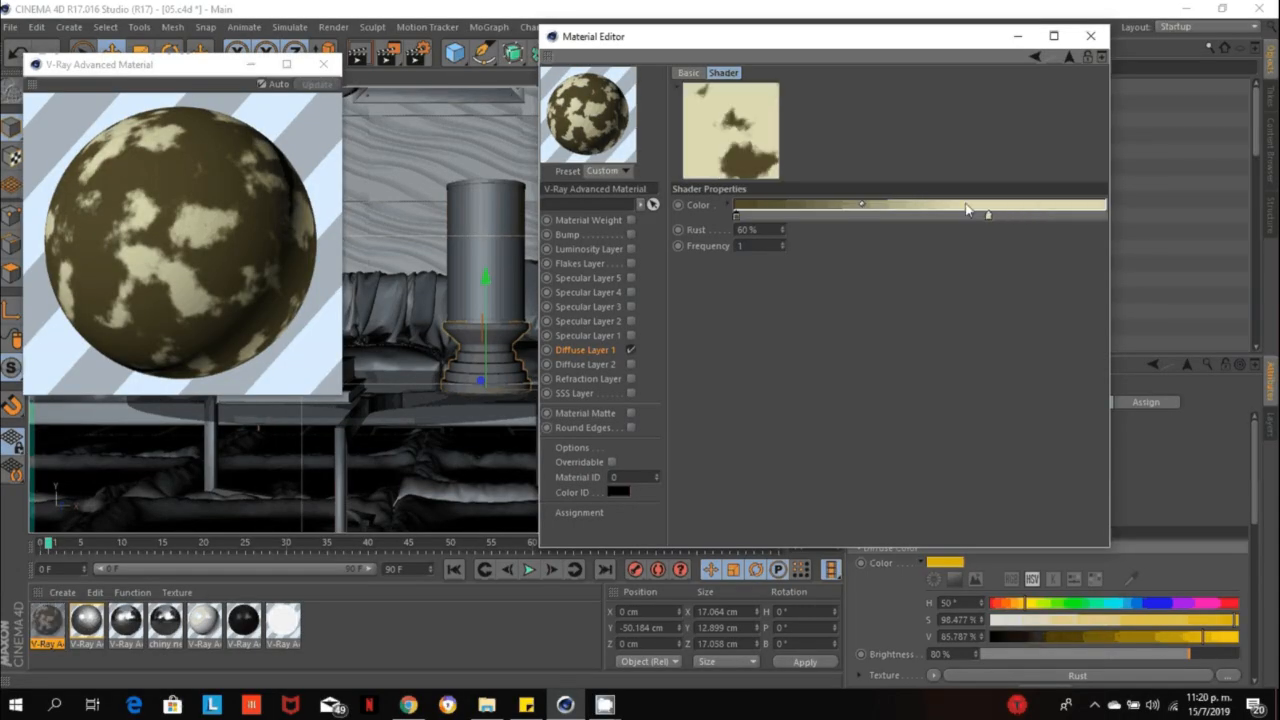
drag(988, 215, 1024, 245)
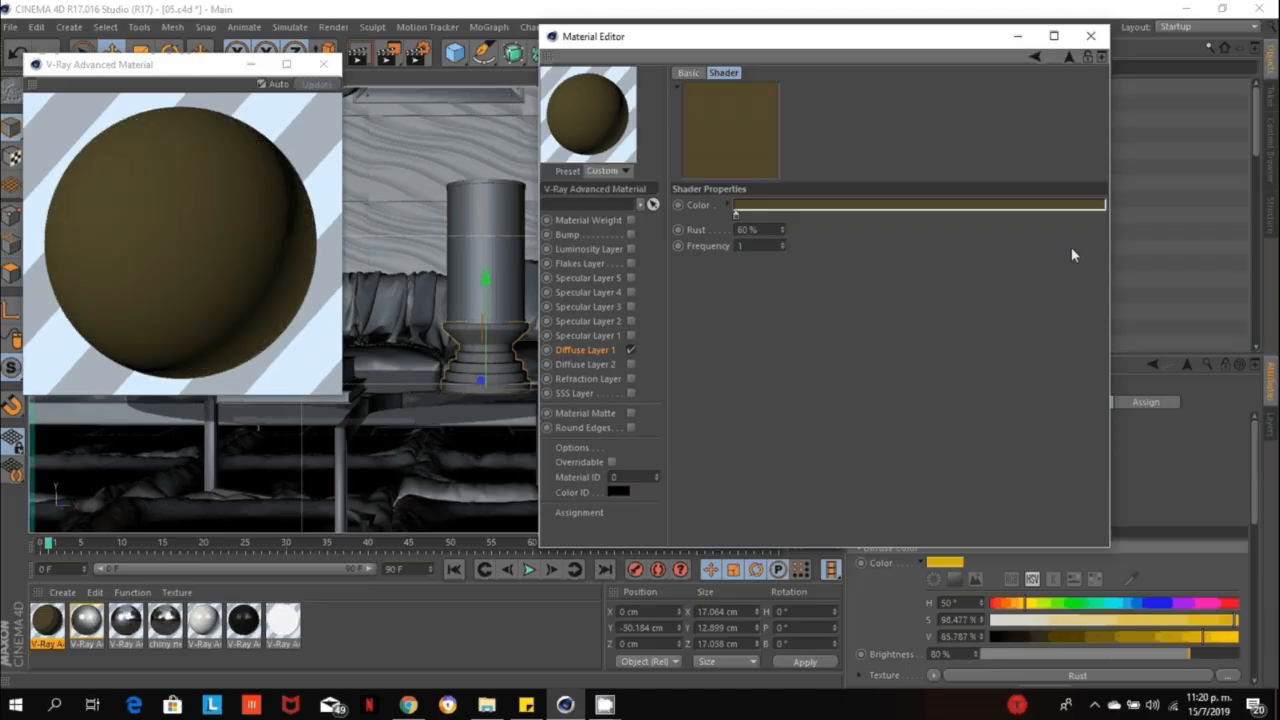
key(ctrl+z)
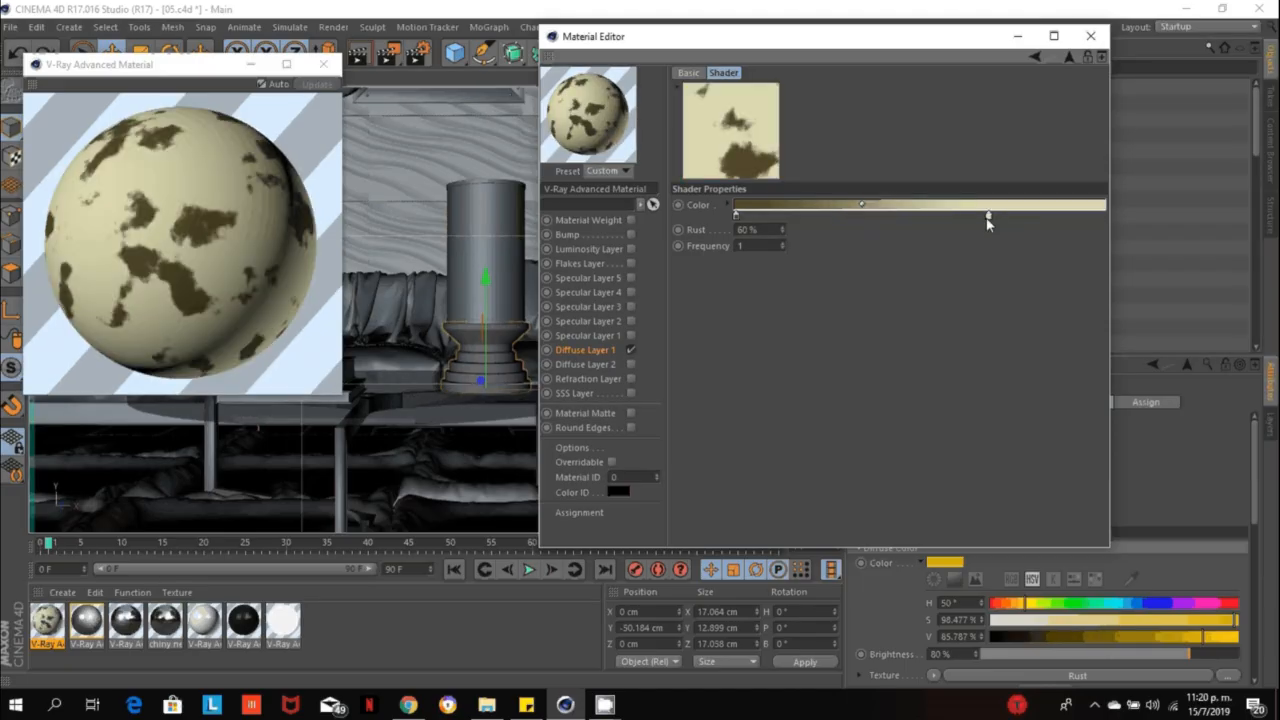
Move the Rust gradient's cream knot to the far end and set its color saturation to 39%.
drag(990, 215, 1110, 251)
click(1107, 212)
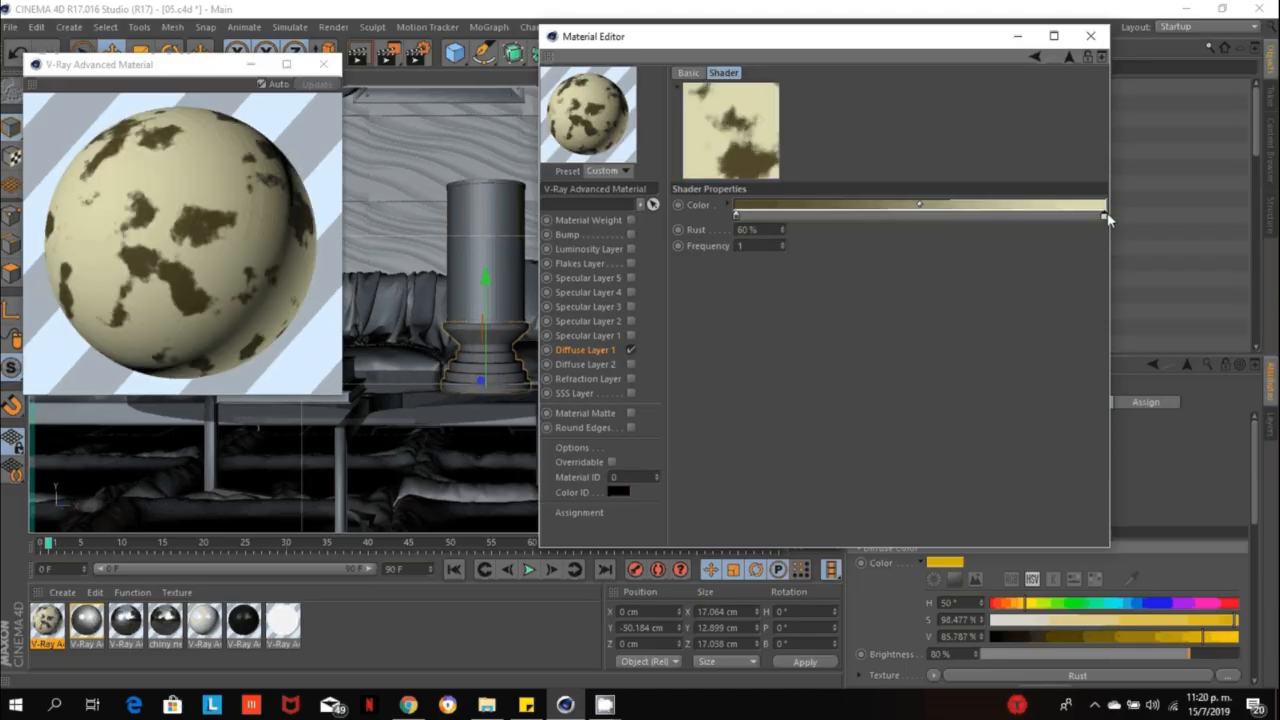
double_click(1107, 212)
drag(1103, 228, 1123, 233)
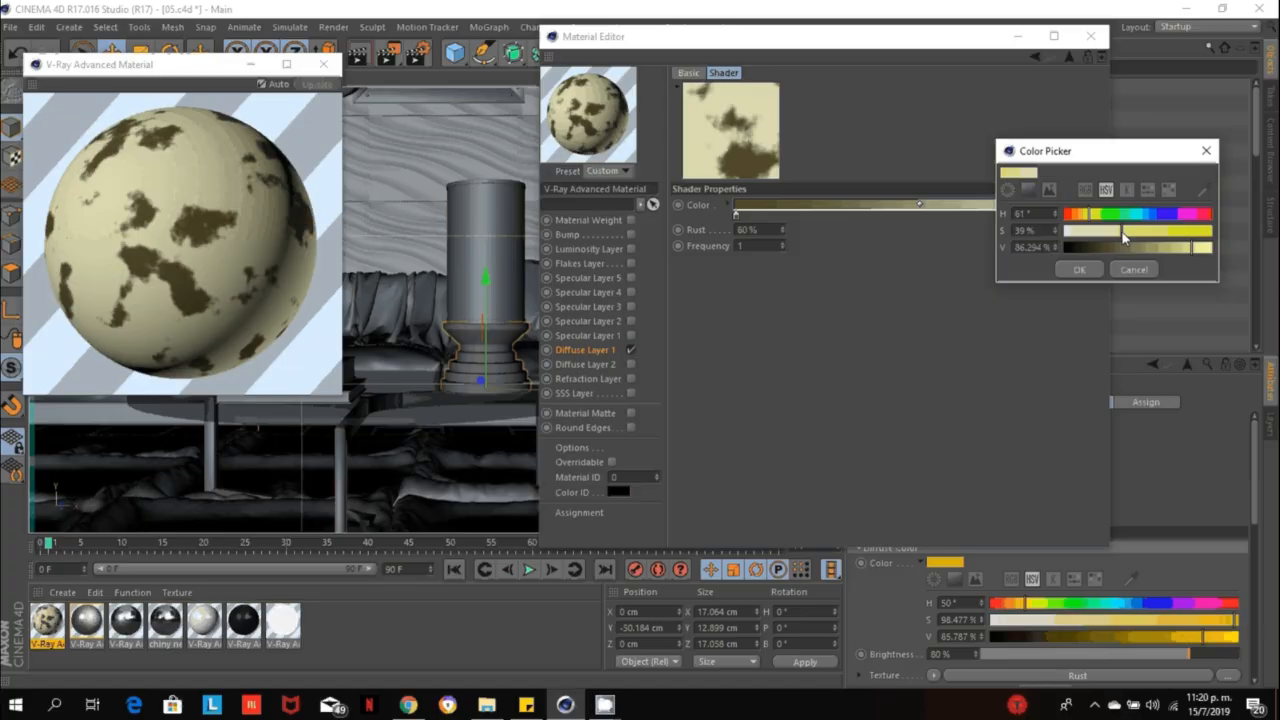
click(1066, 267)
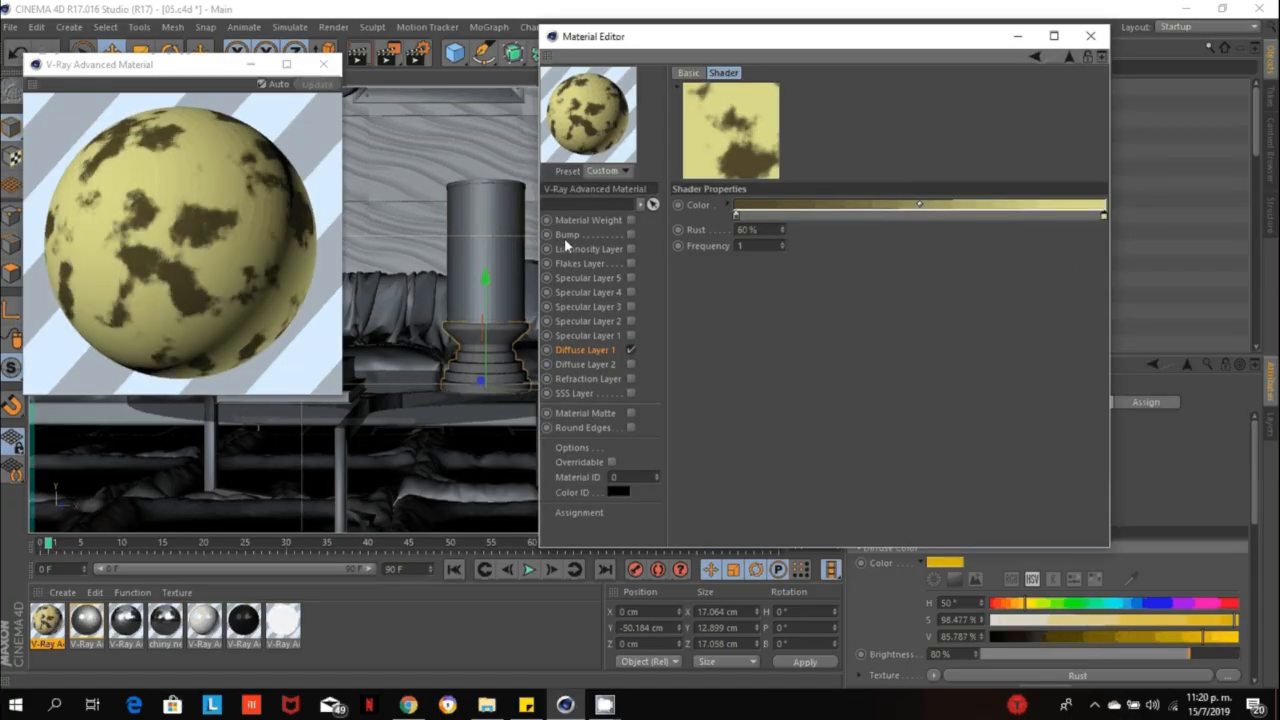
In Diffuse Layer 1, set the Rust texture's mix mode to Multiply and the diffuse color's value to 57%.
click(607, 352)
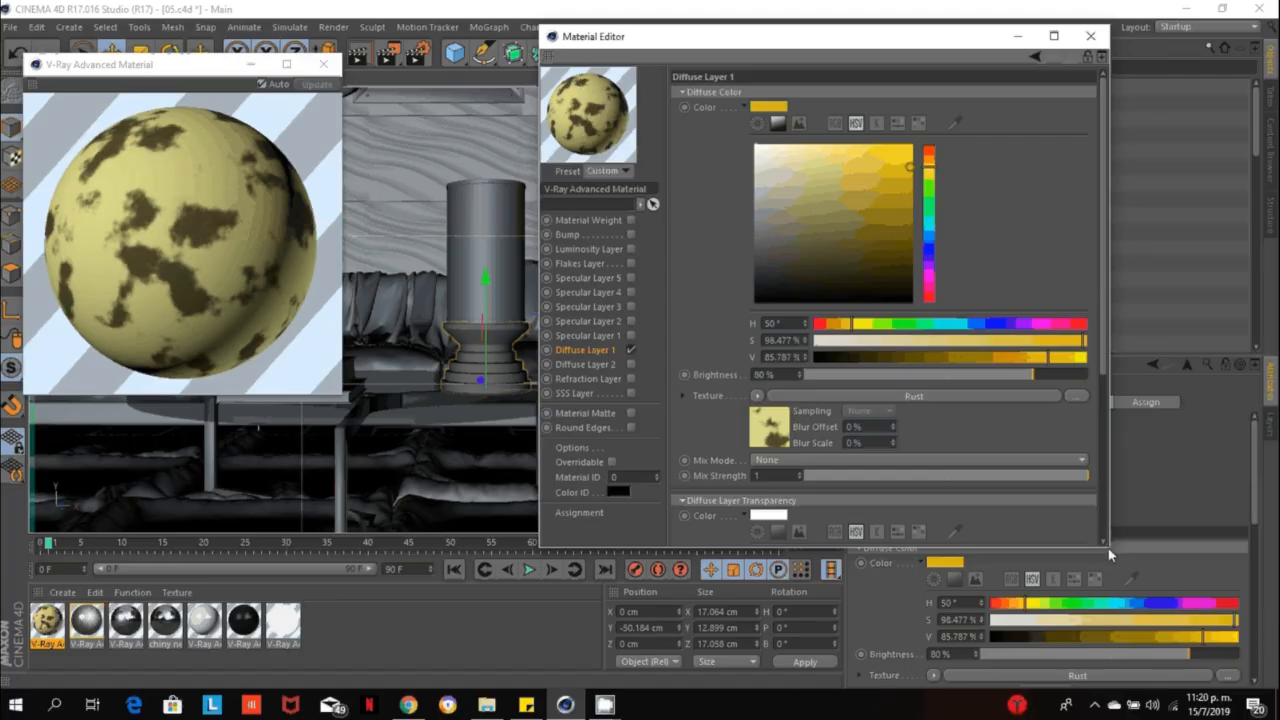
drag(1108, 548, 1200, 655)
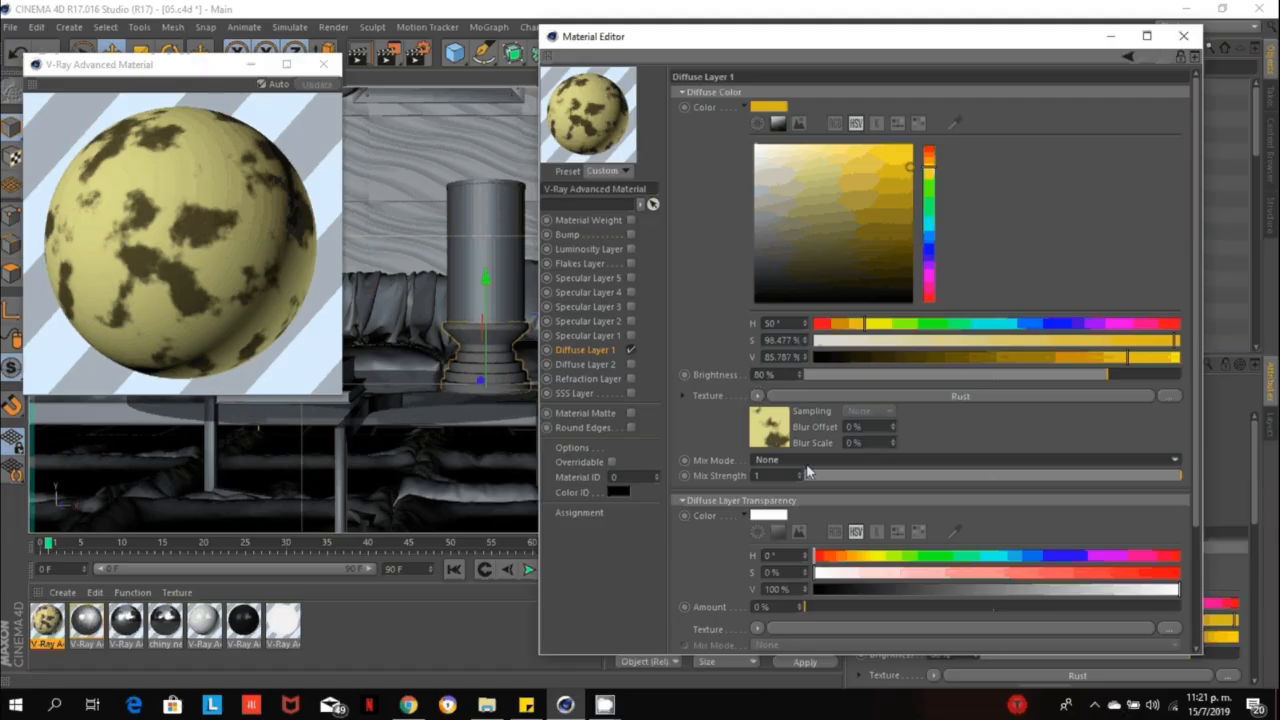
click(806, 462)
click(817, 580)
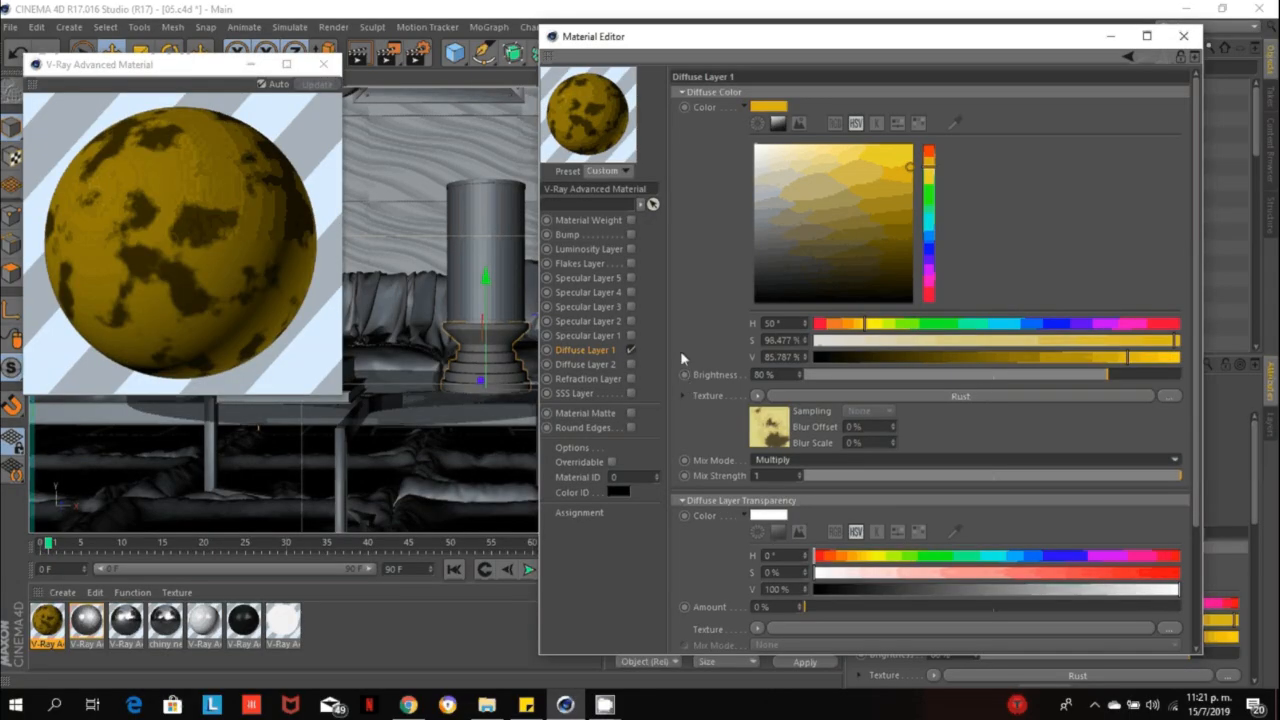
click(1045, 357)
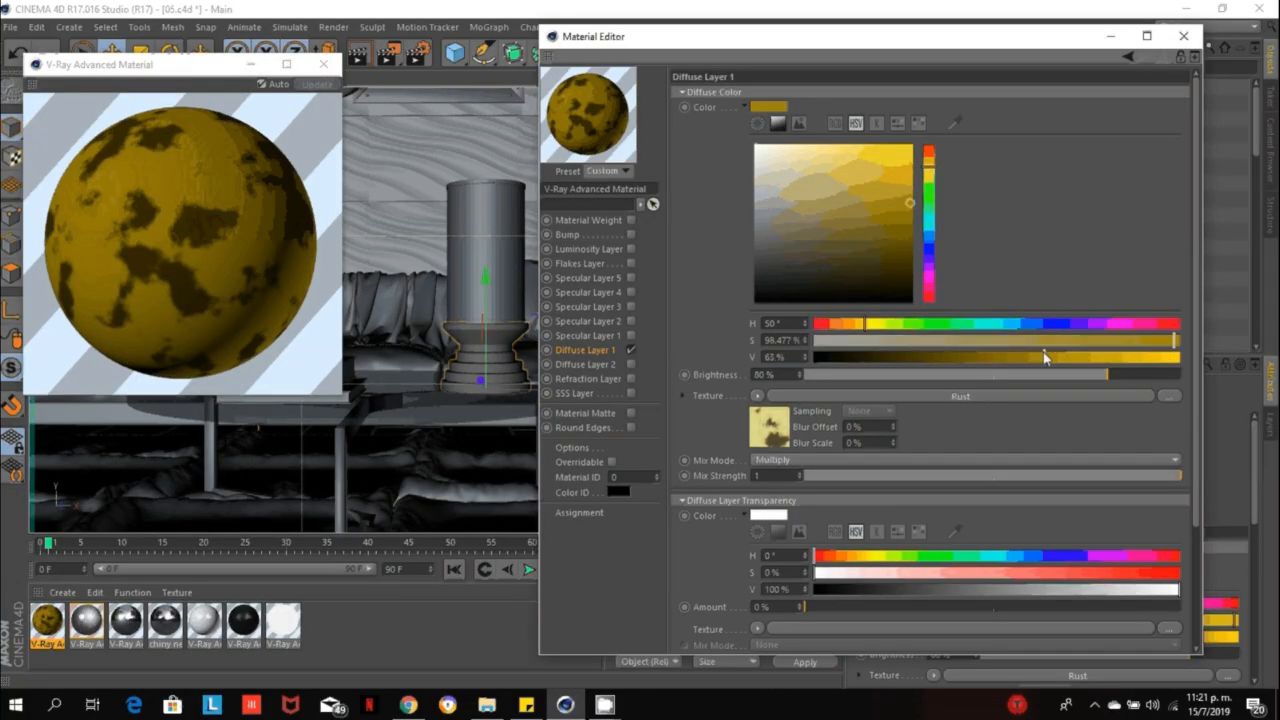
drag(1043, 357, 1024, 359)
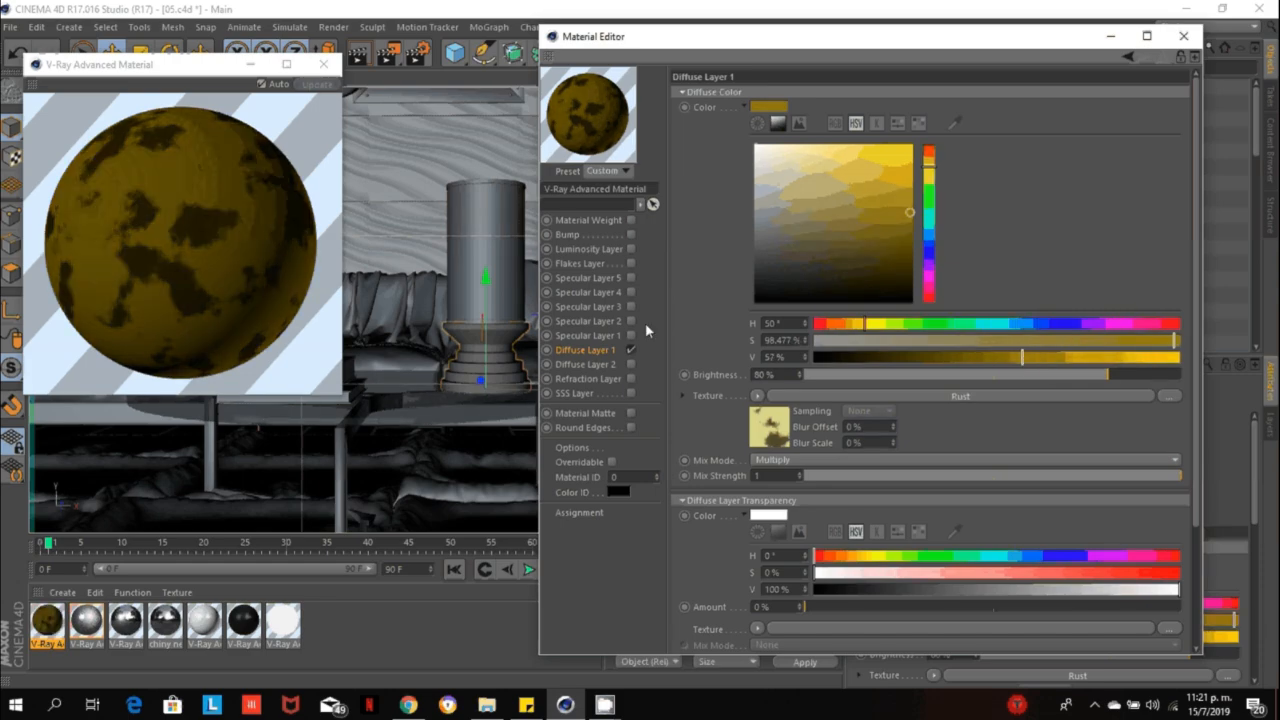
Enable Specular Layer 1 and set its specular color to yellow with hue 59° and saturation 61.929%.
click(590, 336)
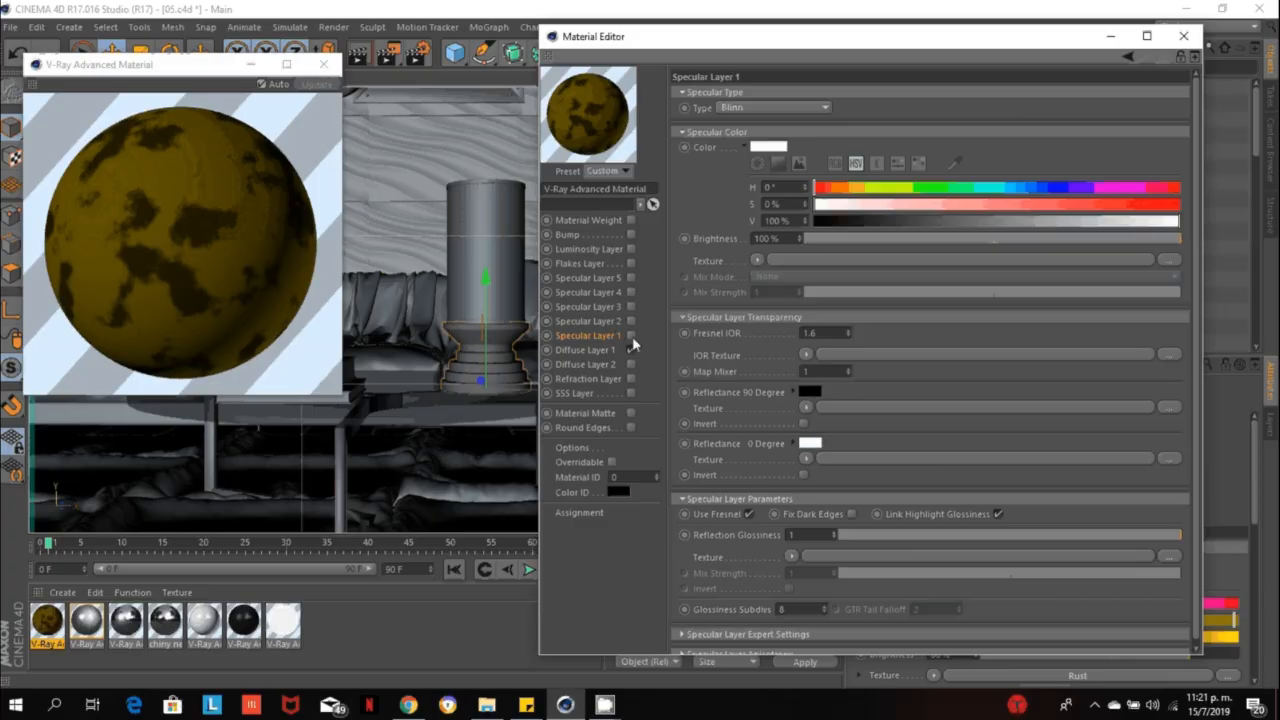
click(630, 335)
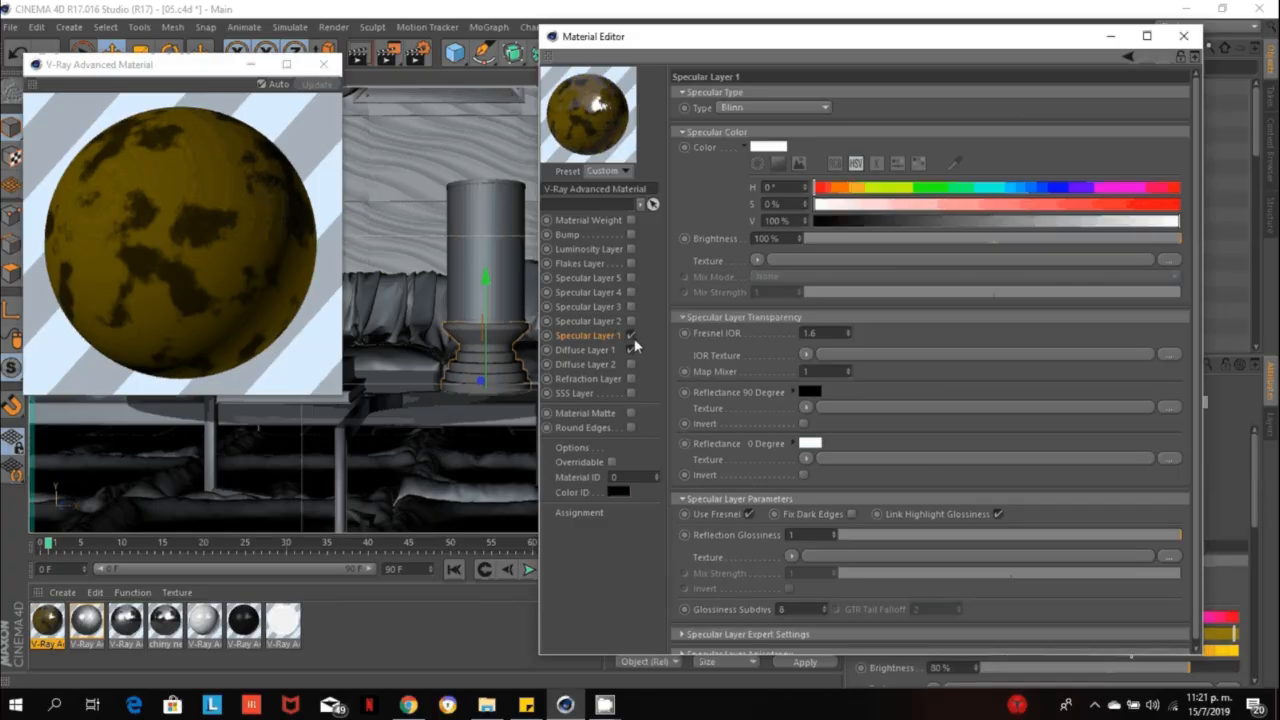
click(780, 163)
click(929, 200)
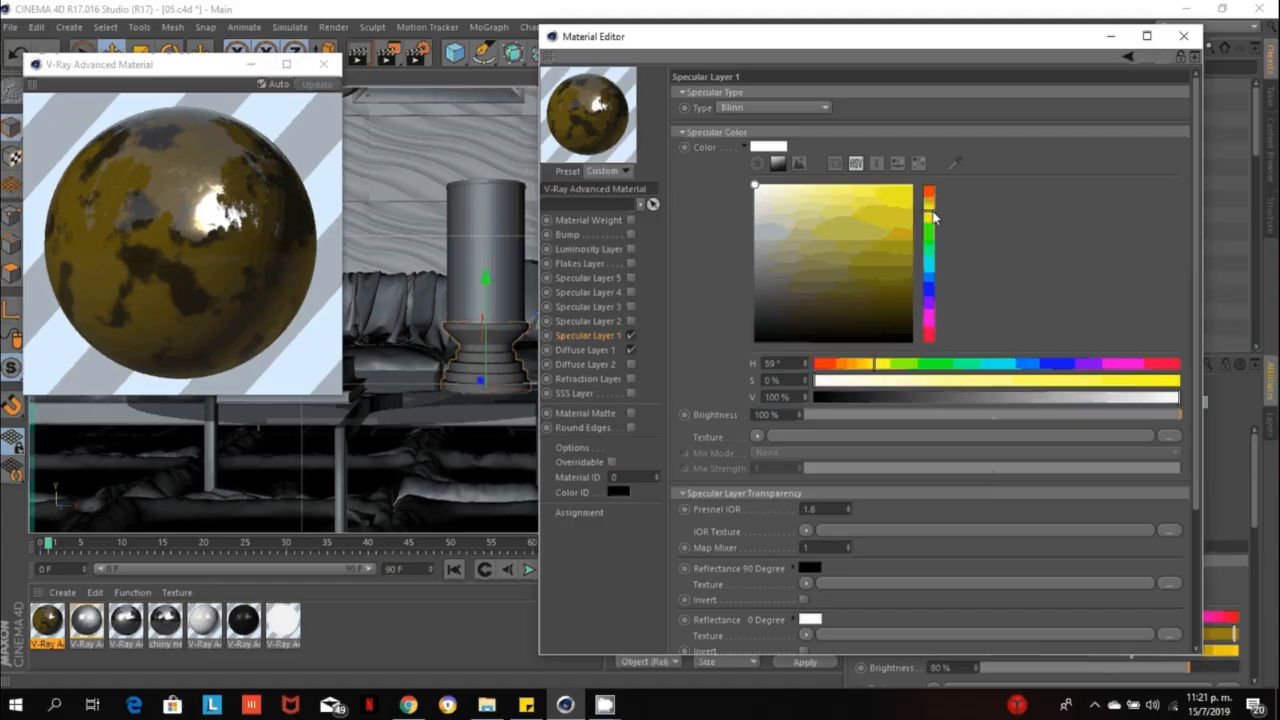
click(903, 185)
mouse_move(903, 185)
mouse_down()
mouse_move(891, 172)
mouse_move(852, 198)
mouse_move(832, 183)
mouse_move(852, 186)
mouse_up()
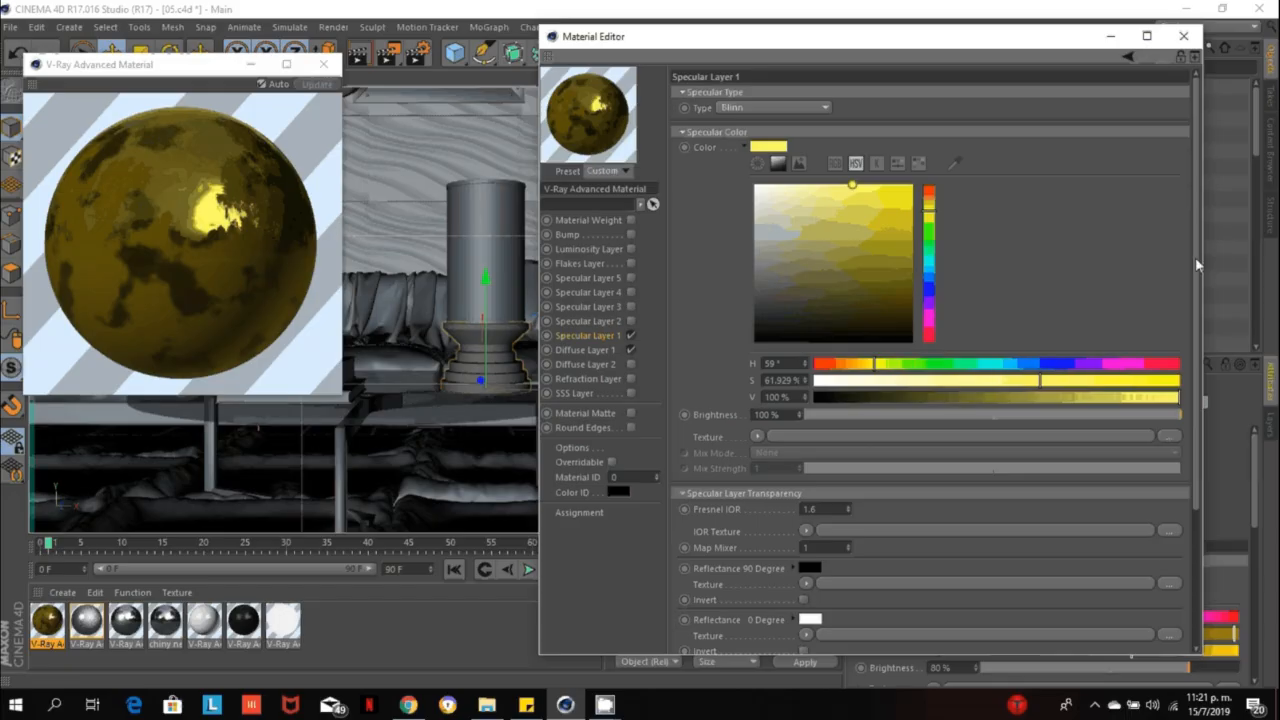
Set the Fresnel IOR of Specular Layer 1 to 8.
scroll(1195, 257, down, 3)
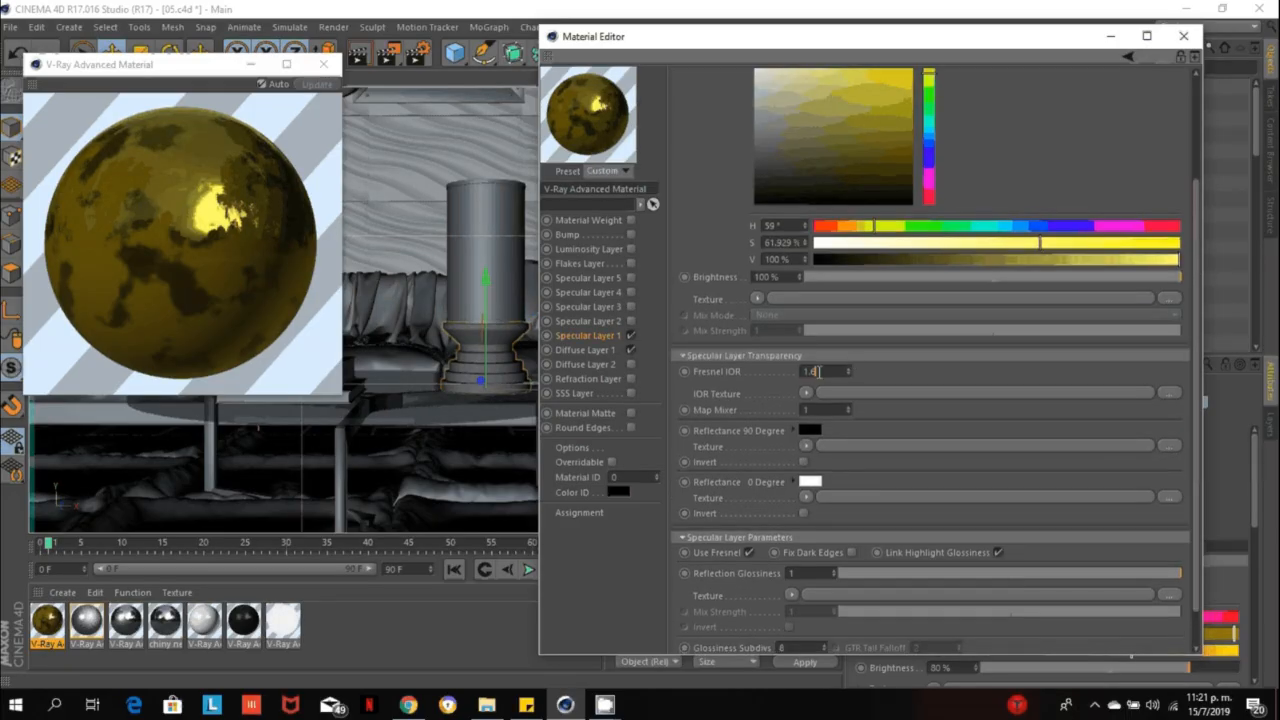
double_click(818, 372)
text(8)
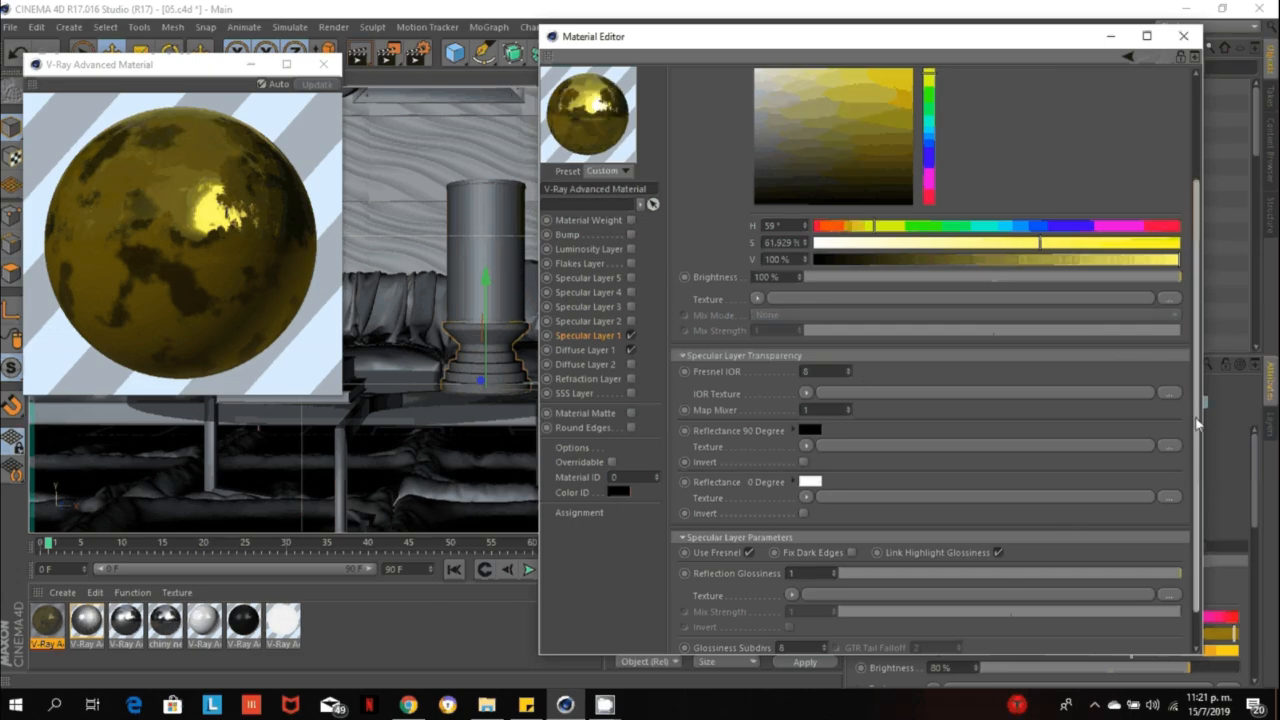
drag(1198, 425, 1204, 474)
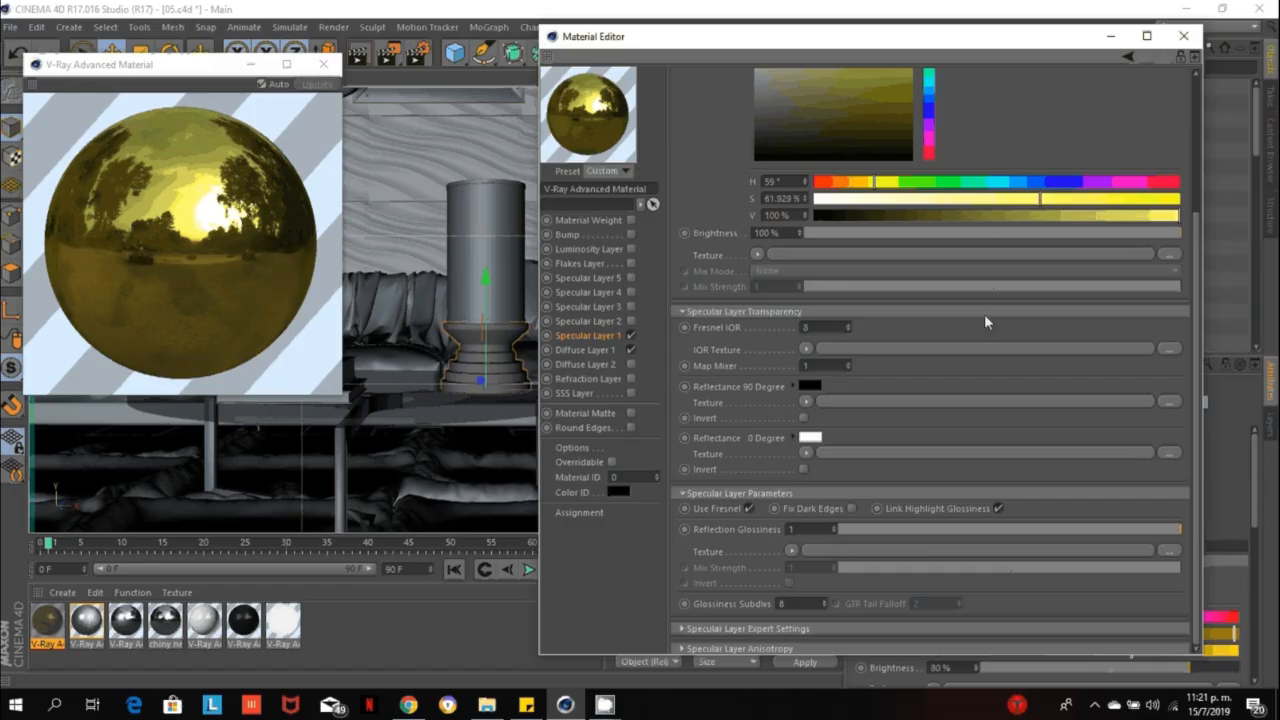
drag(1201, 340, 1195, 291)
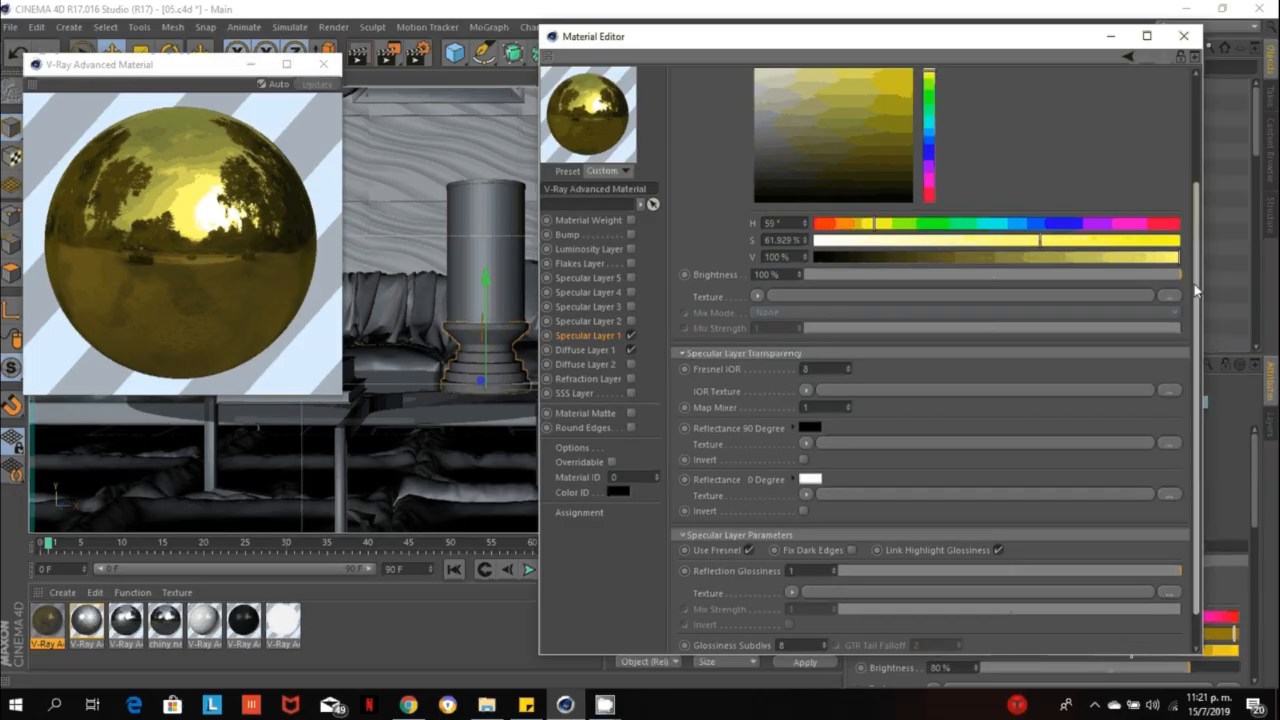
scroll(1196, 290, up, 3)
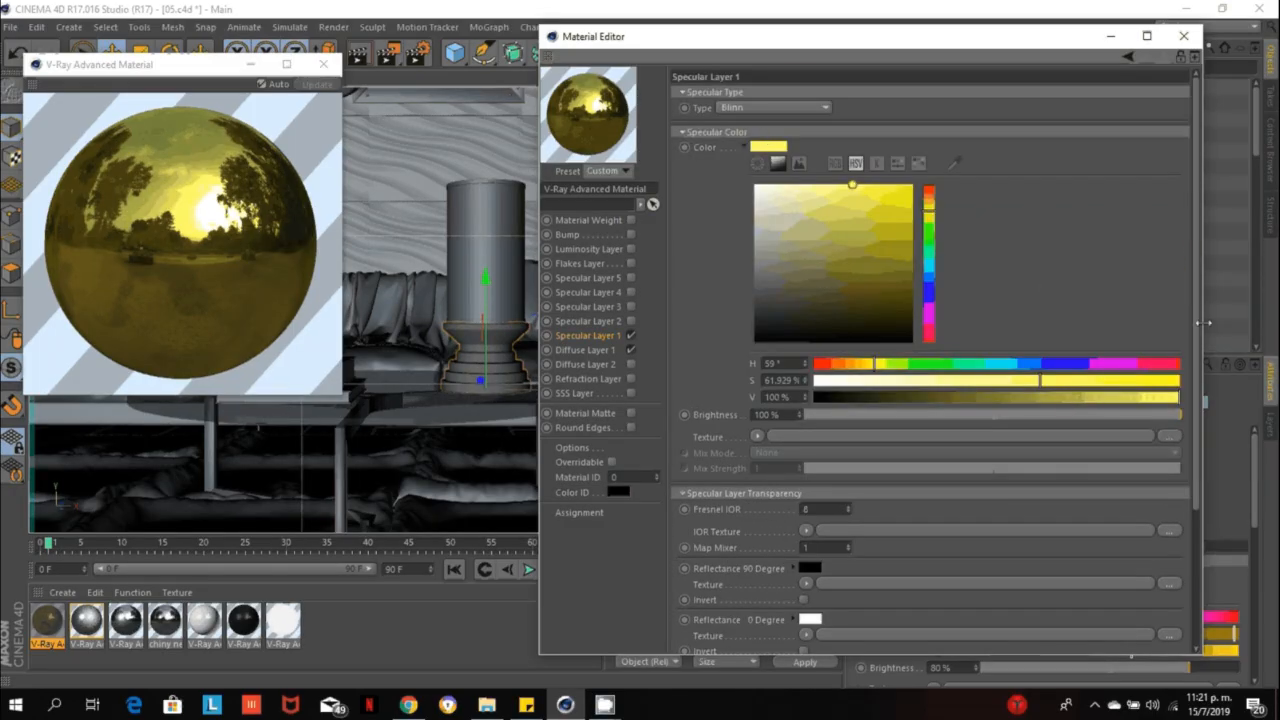
Unlink the highlight glossiness from the reflection glossiness and set Hilight Glossiness to 0.67.
scroll(1183, 507, down, 4)
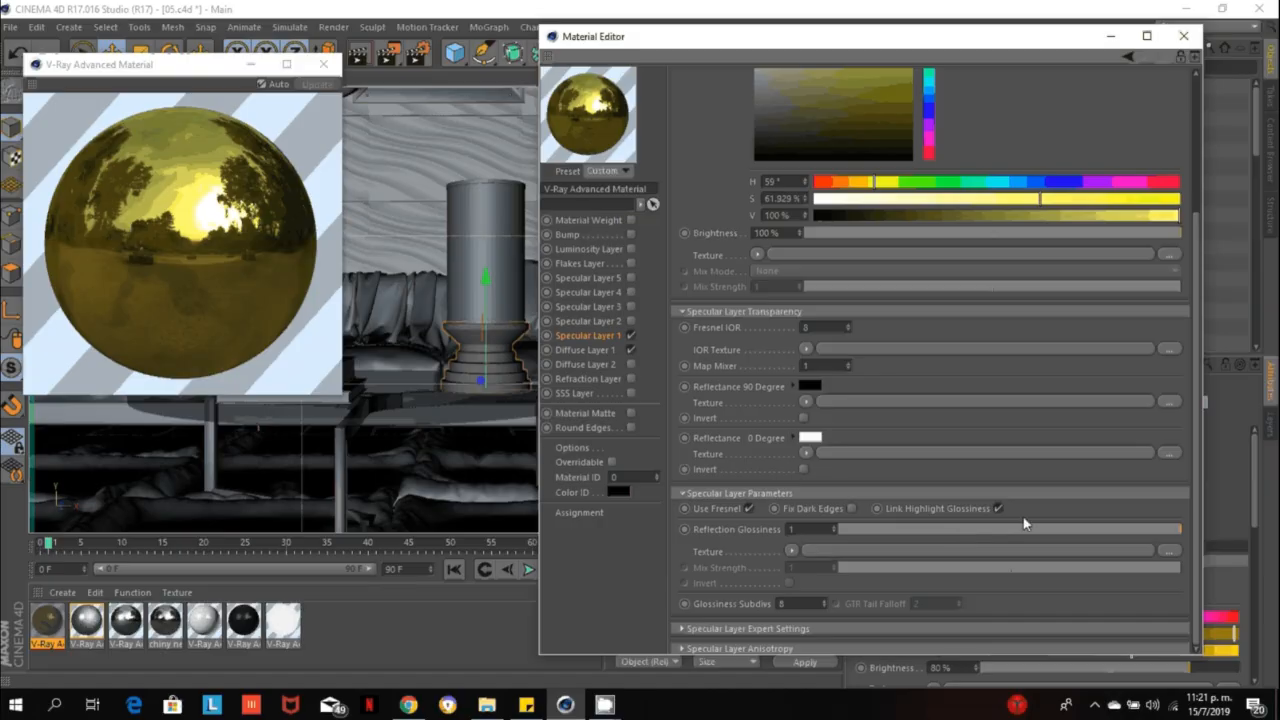
click(997, 508)
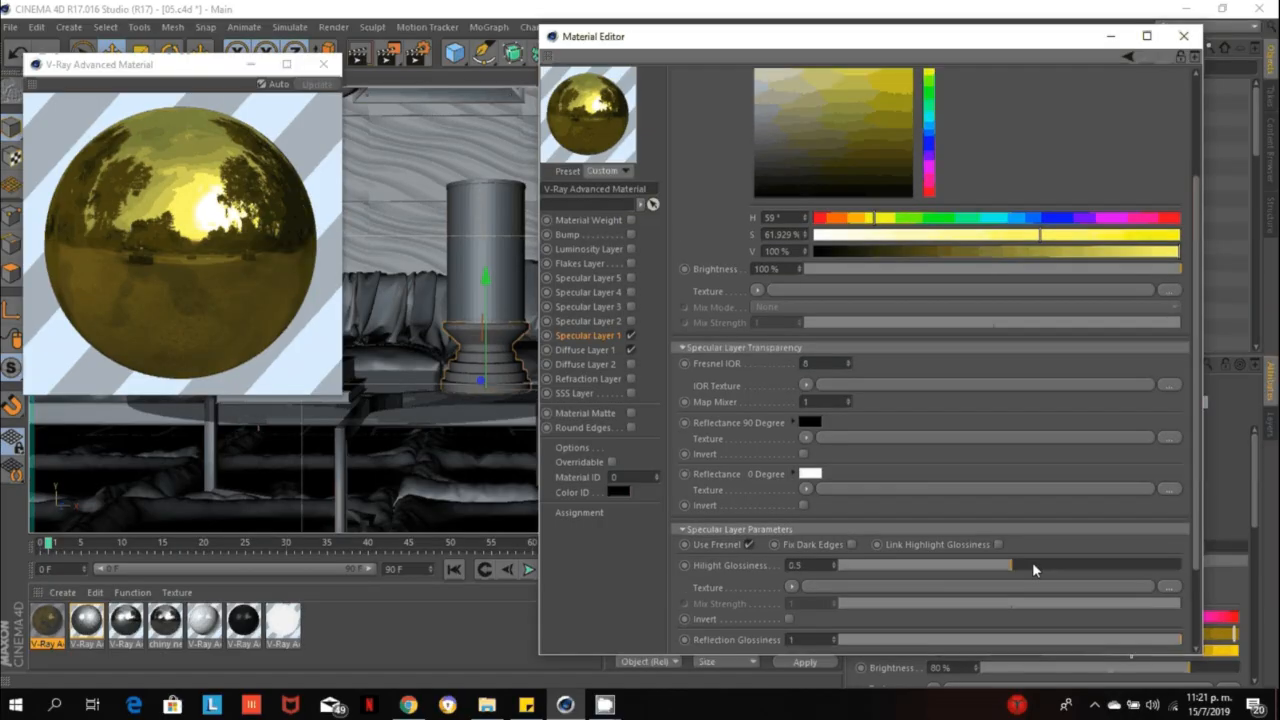
drag(1033, 565, 1071, 565)
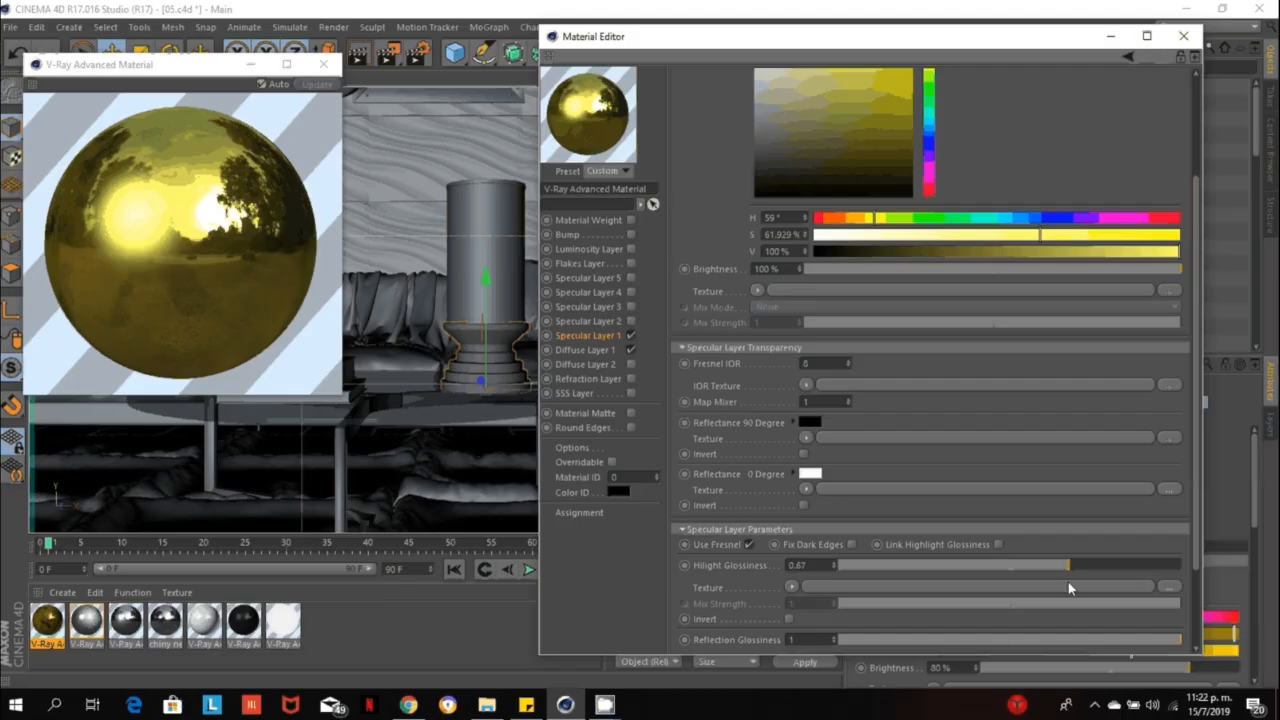
Load the brush me image from the Pictures folder as the Hilight Glossiness texture.
click(1164, 587)
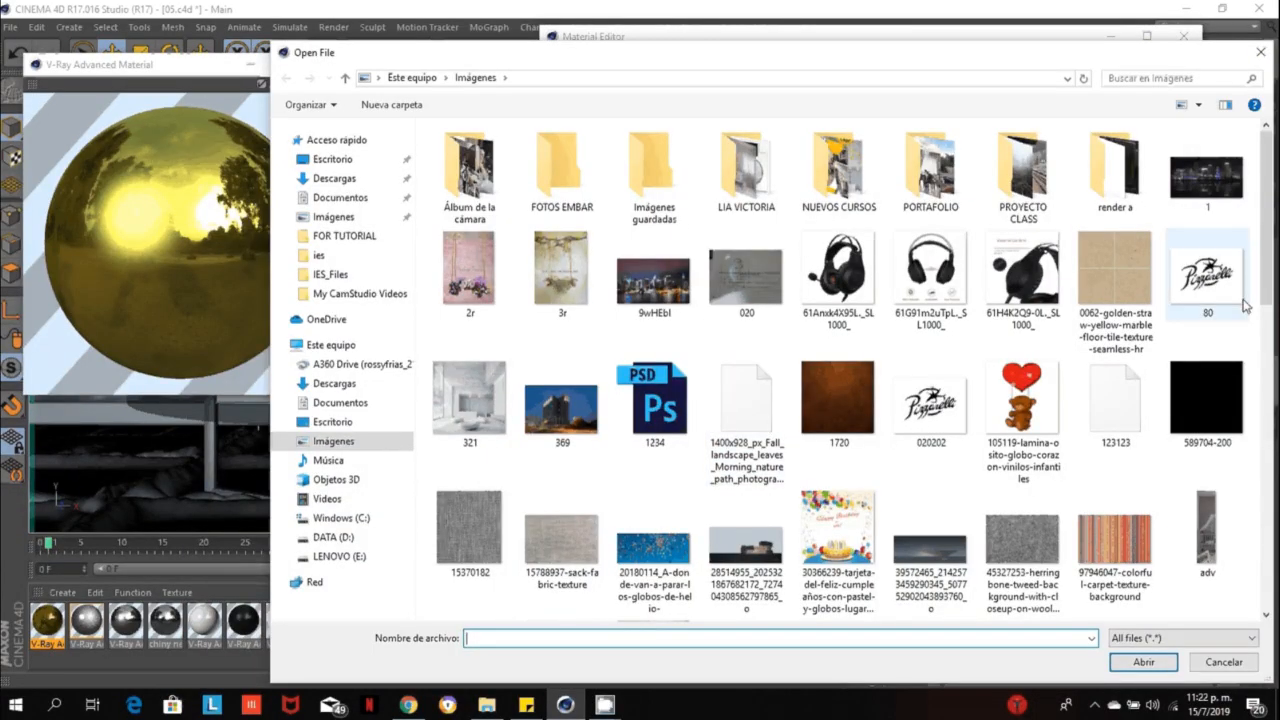
scroll(1270, 362, down, 1)
scroll(1269, 362, down, 8)
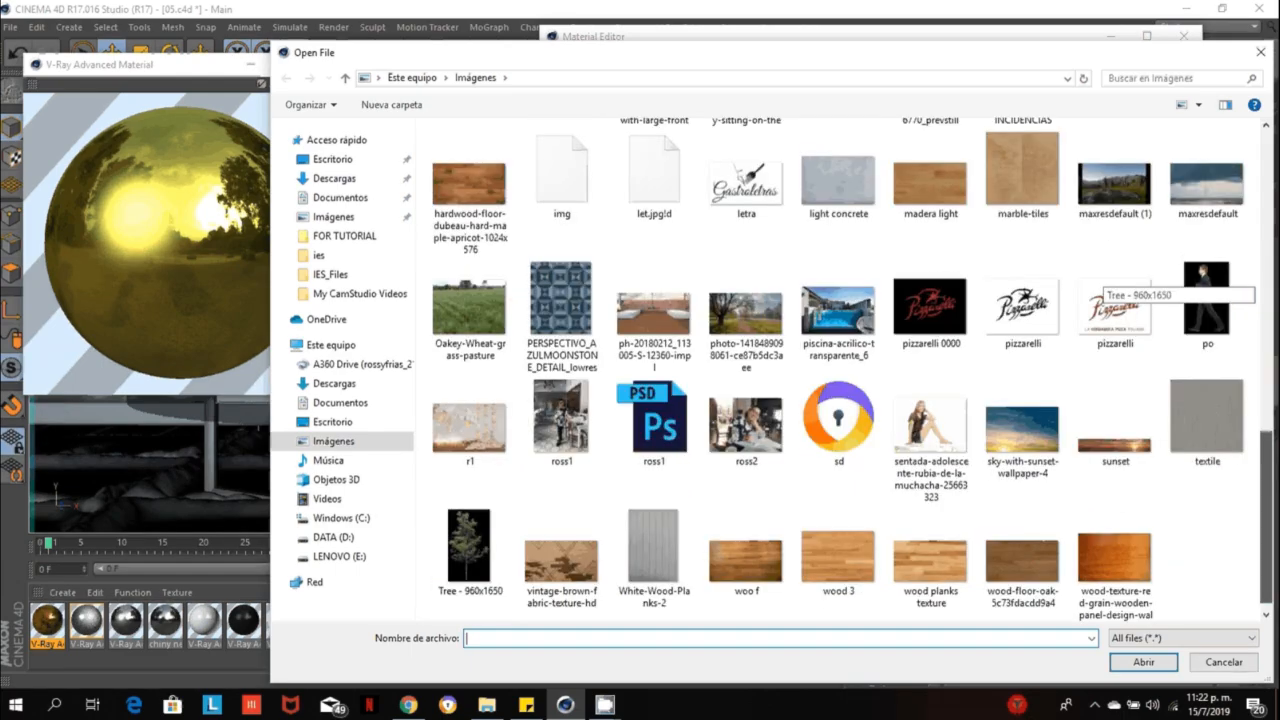
scroll(1273, 405, up, 10)
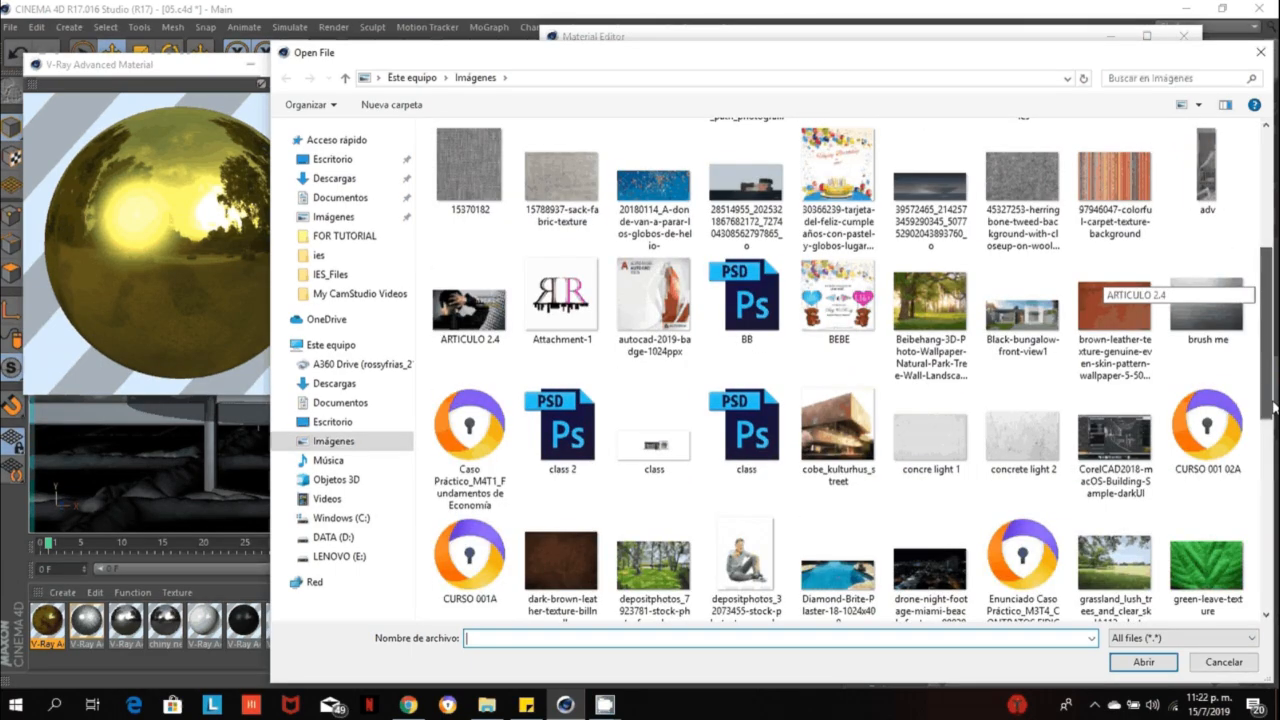
scroll(1273, 405, up, 1)
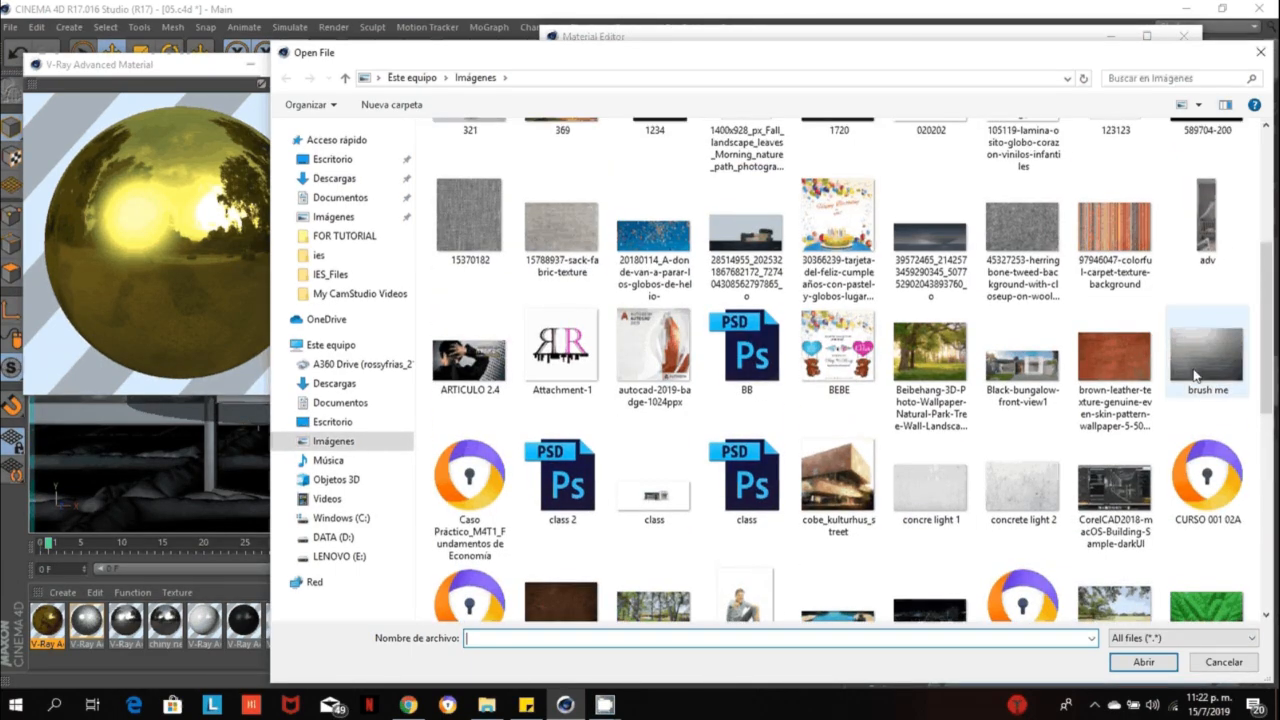
click(1196, 375)
click(1143, 662)
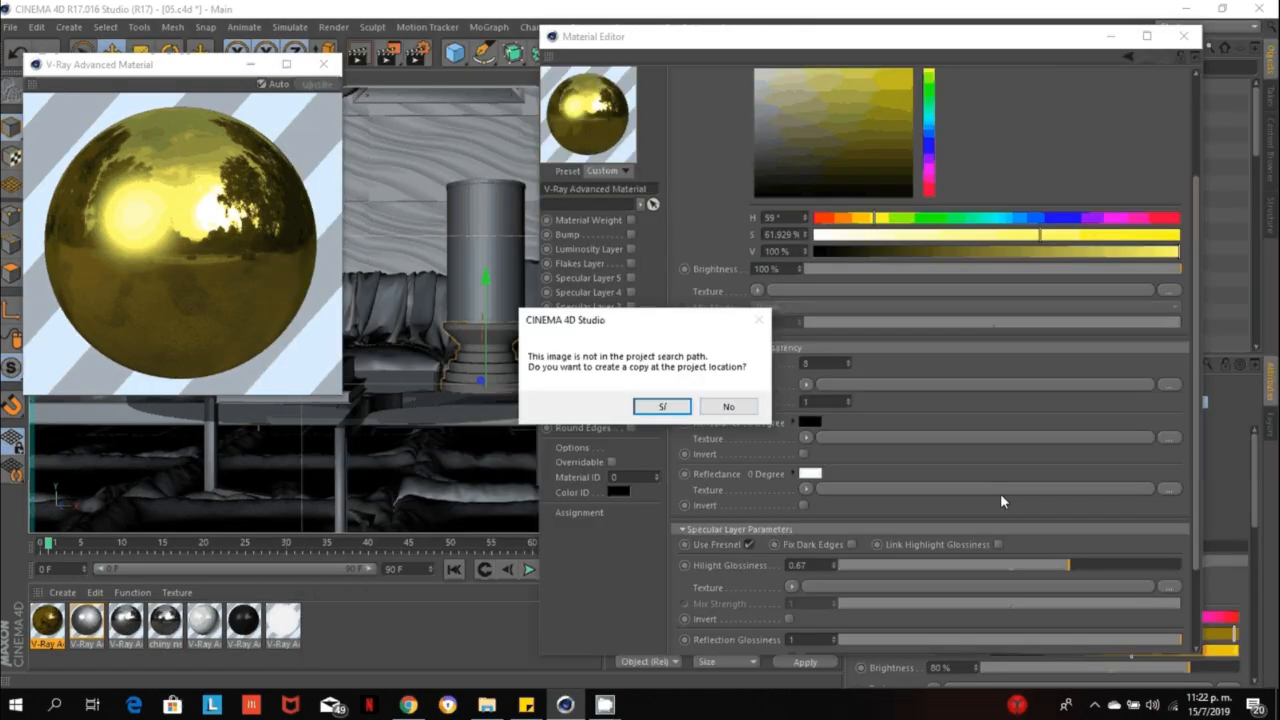
key(Return)
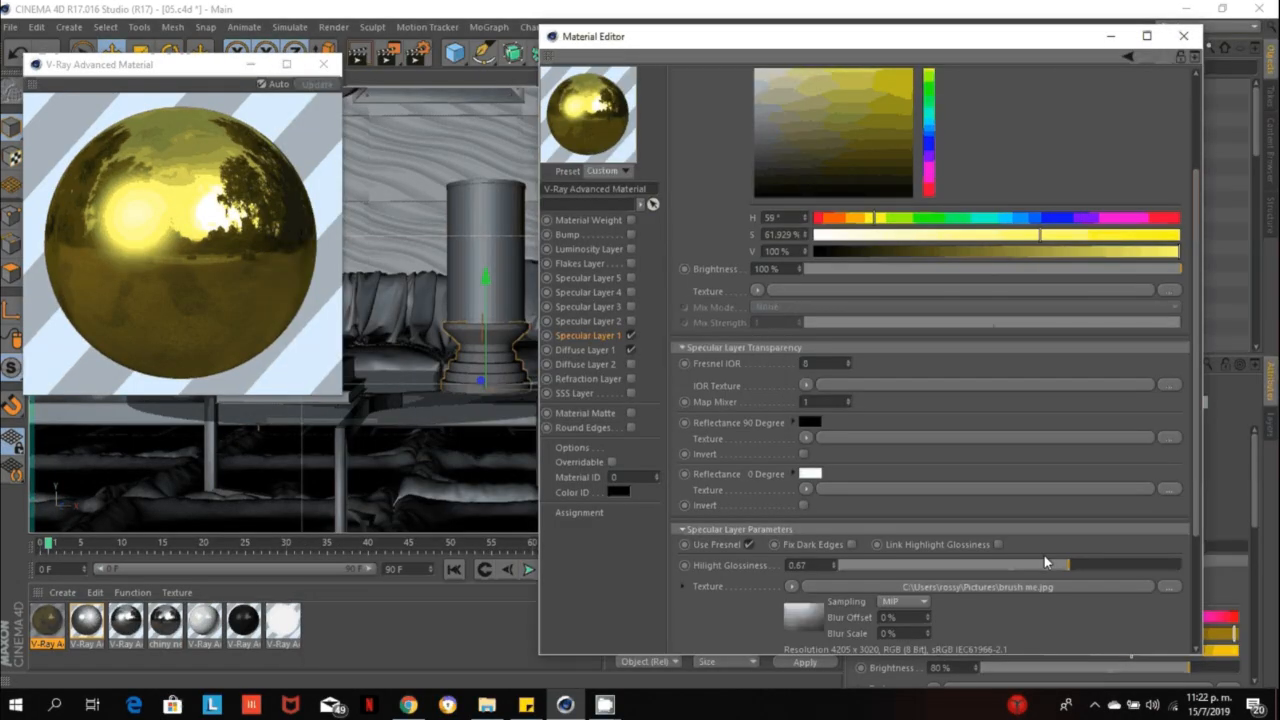
Set the brush me texture's sampling to Square and its mix strength to 0.69.
scroll(1197, 463, down, 2)
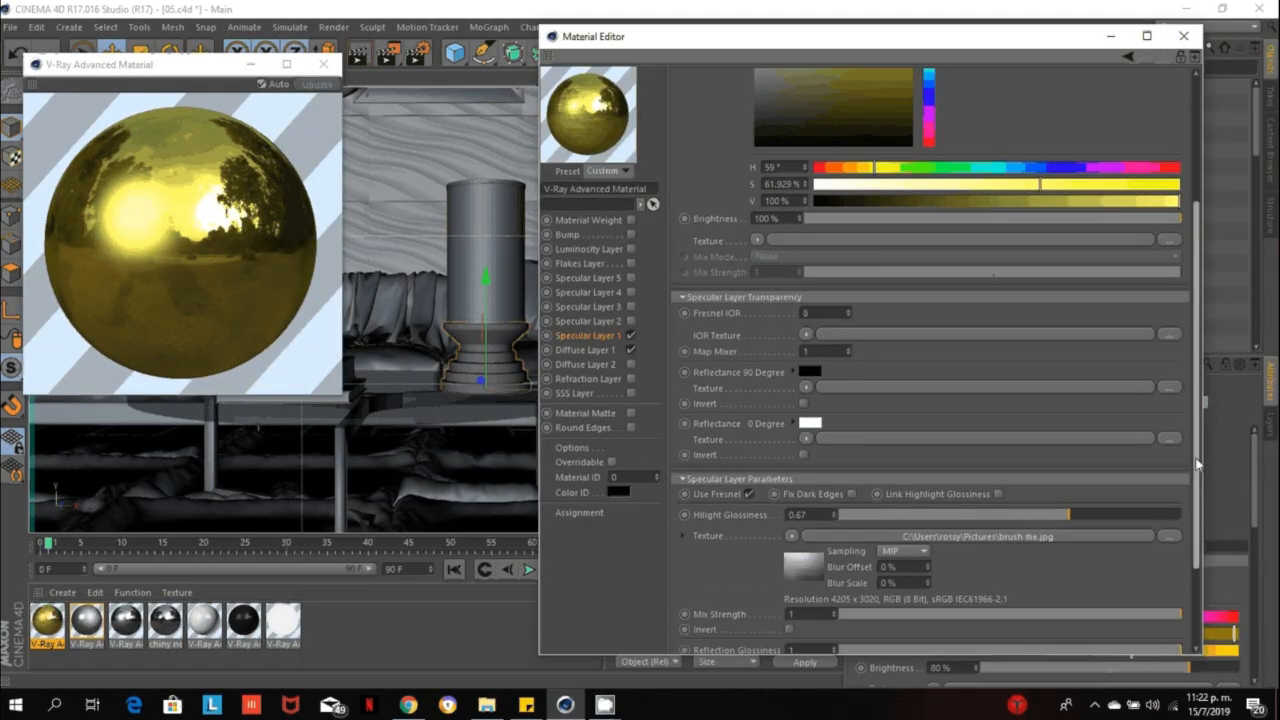
scroll(1197, 463, down, 5)
click(891, 431)
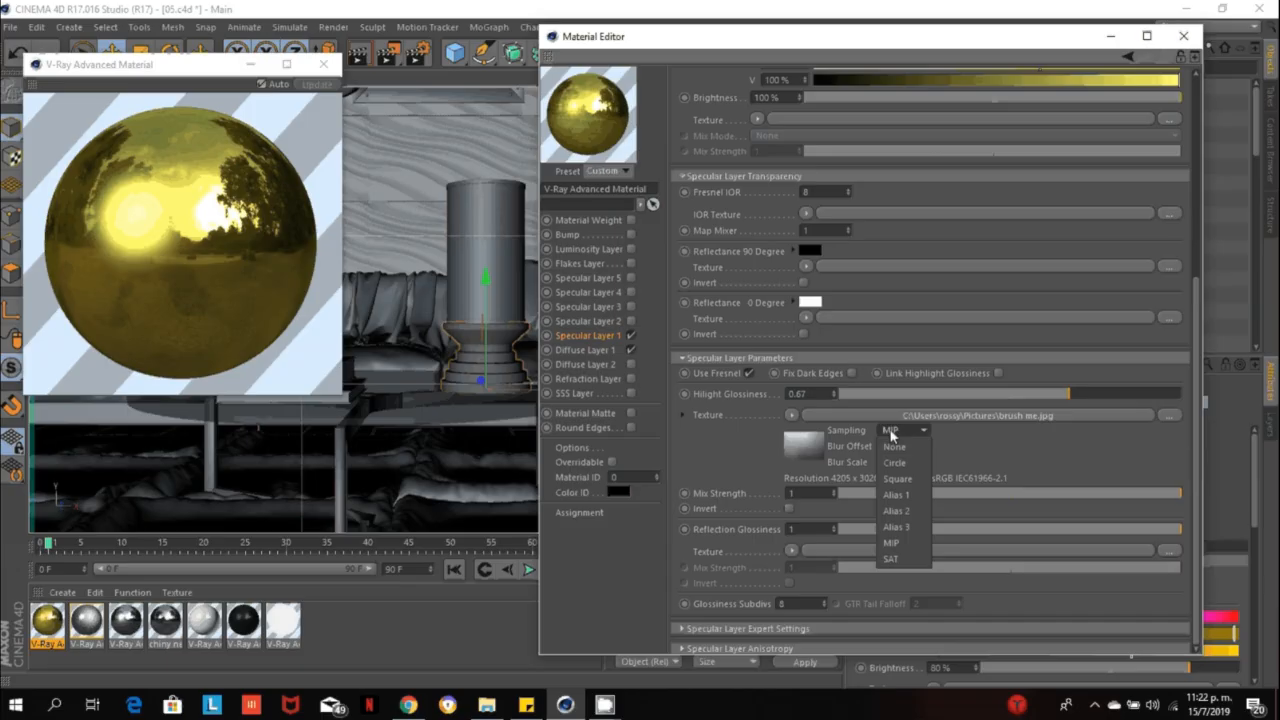
click(911, 479)
click(1079, 493)
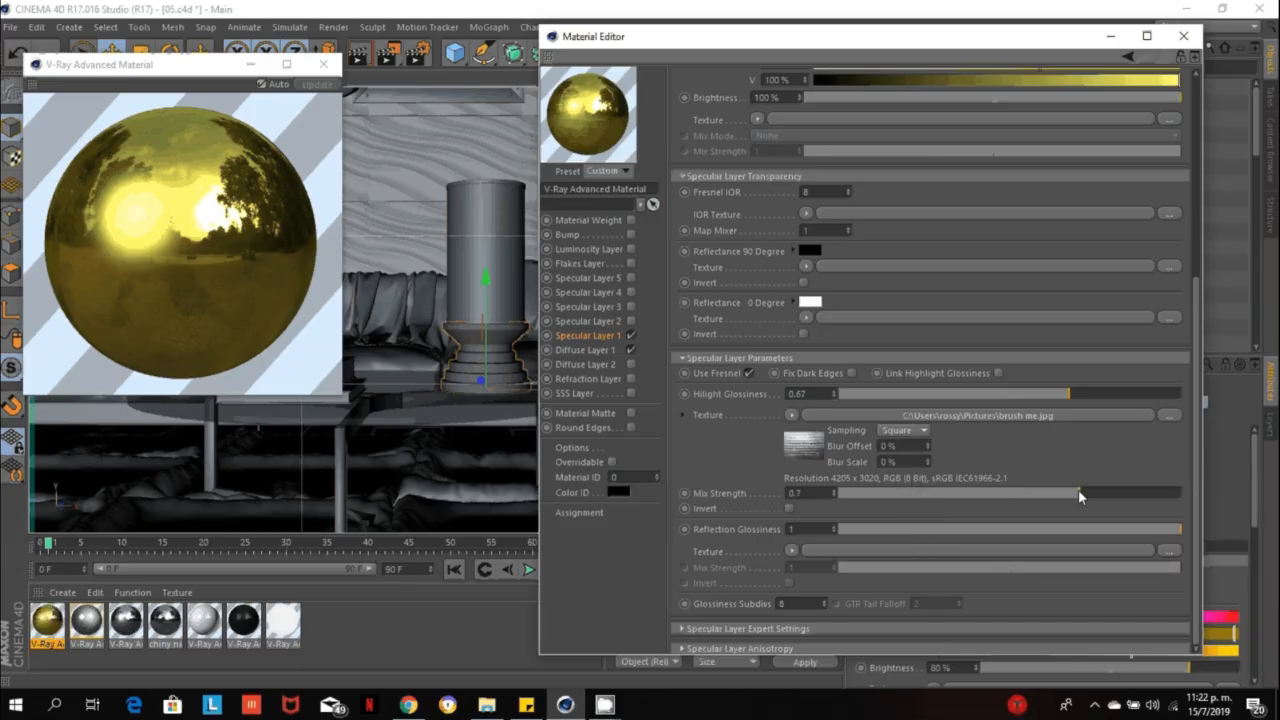
drag(1079, 493, 1076, 493)
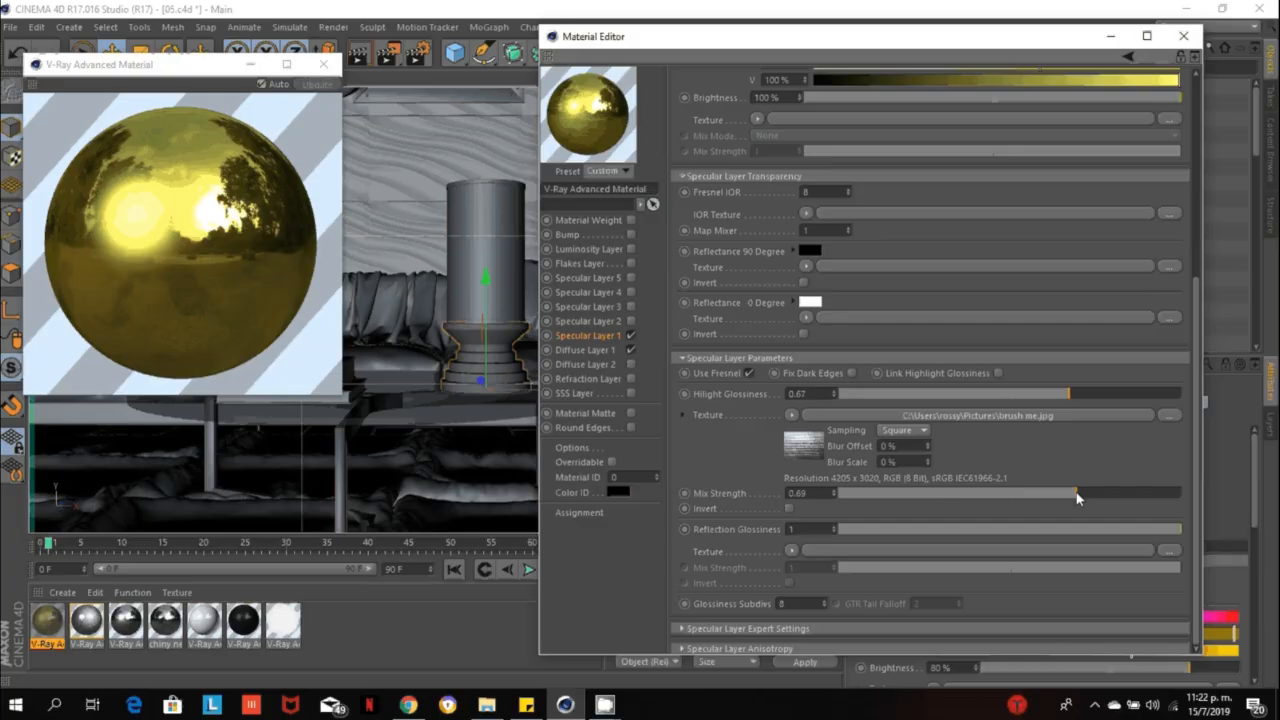
Set the specular layer's Glossiness Subdivs to 12 and Reflection Glossiness to 0.8.
click(810, 603)
text(12)
drag(1154, 533, 1122, 527)
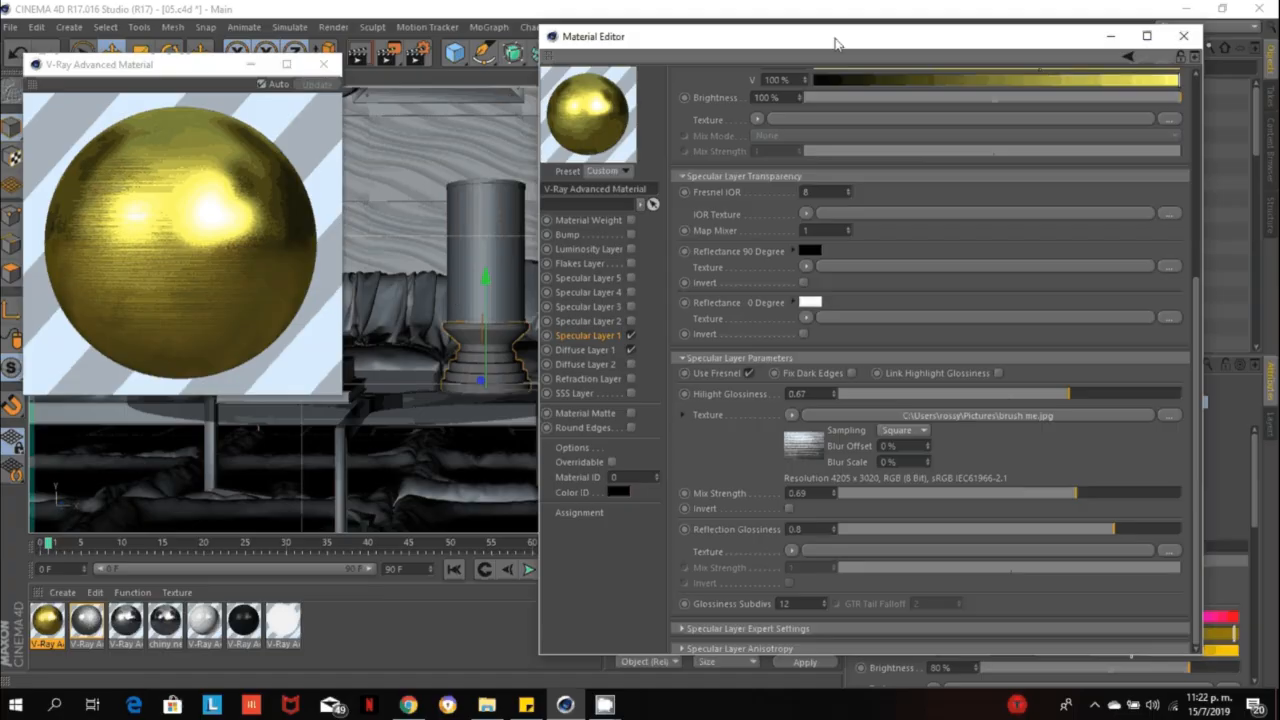
Apply the golden material to the selected candle holder base and render it in the V-Ray frame buffer.
right_click(47, 628)
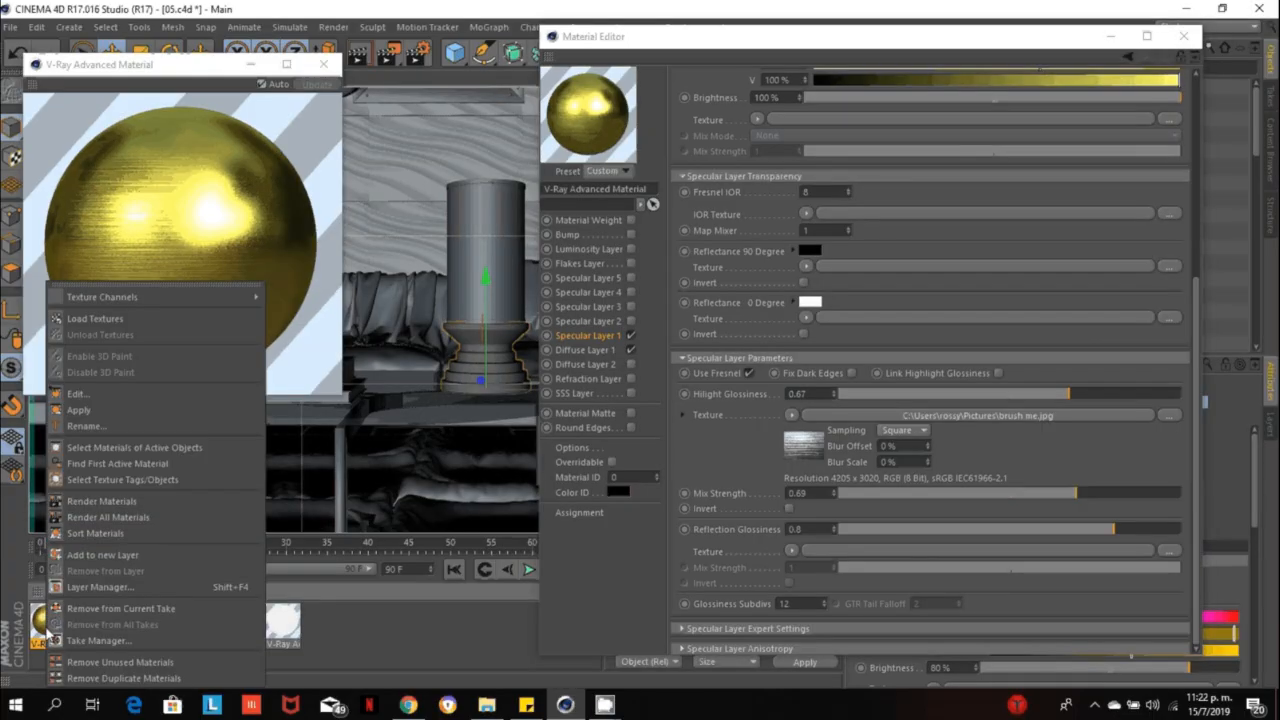
click(153, 409)
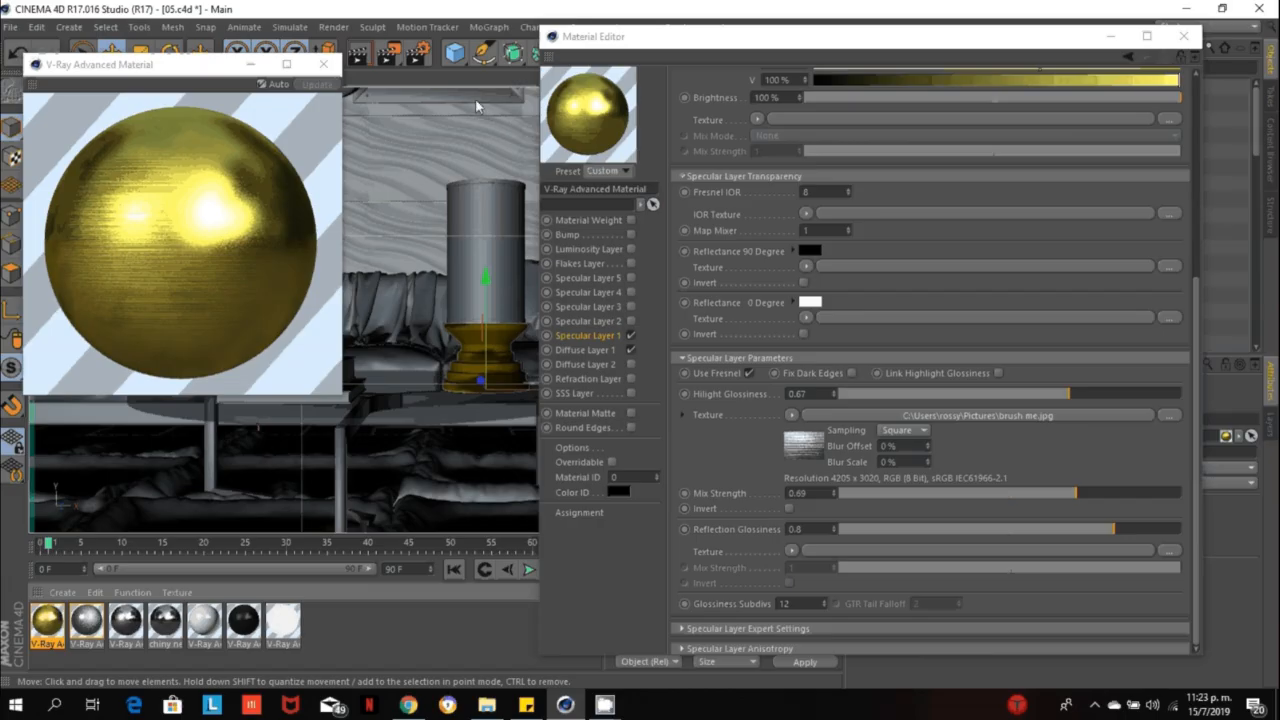
click(395, 56)
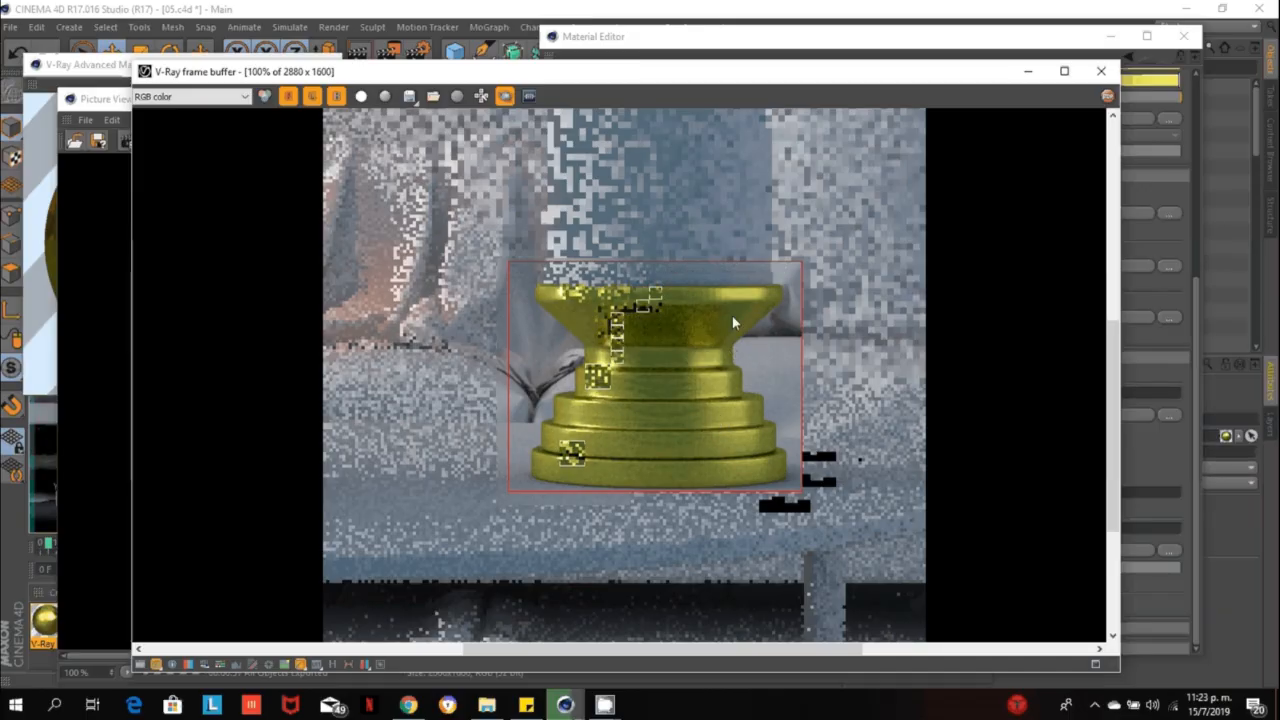
scroll(732, 316, down, 2)
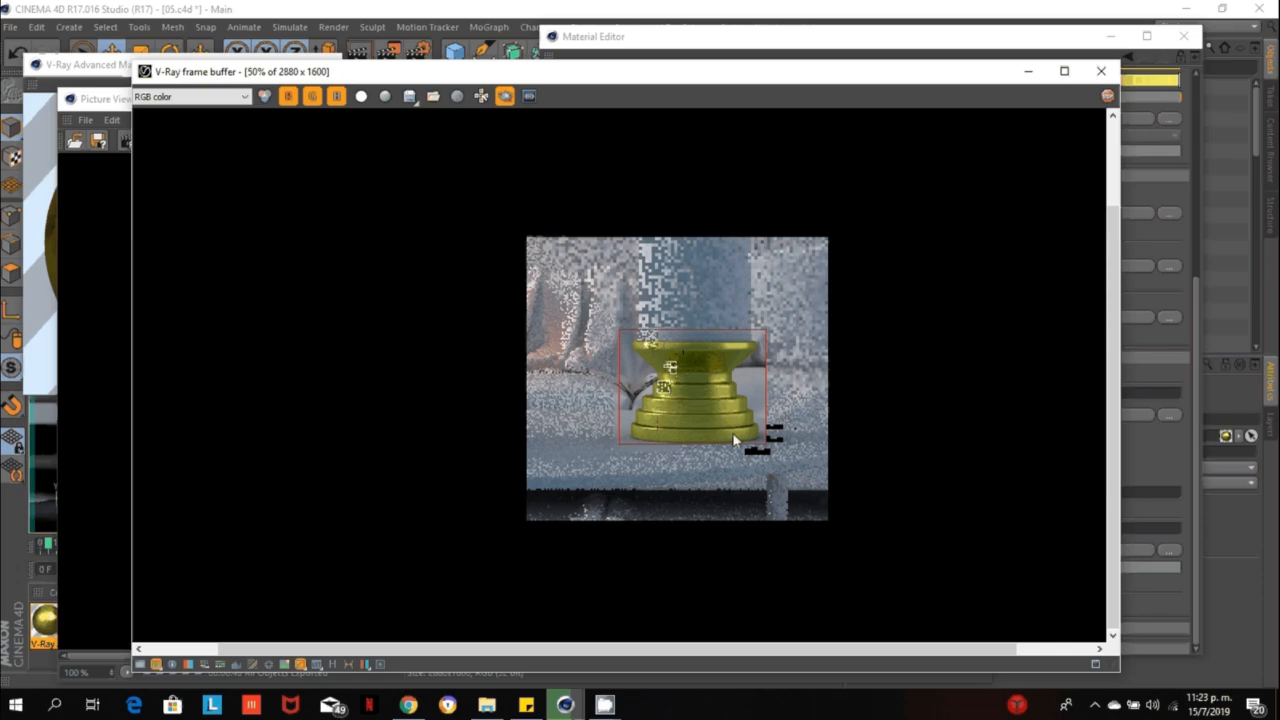
Examine the golden candle holder base up close in the V-Ray frame buffer, and close the render windows.
scroll(732, 430, up, 2)
middle_drag(716, 367, 628, 385)
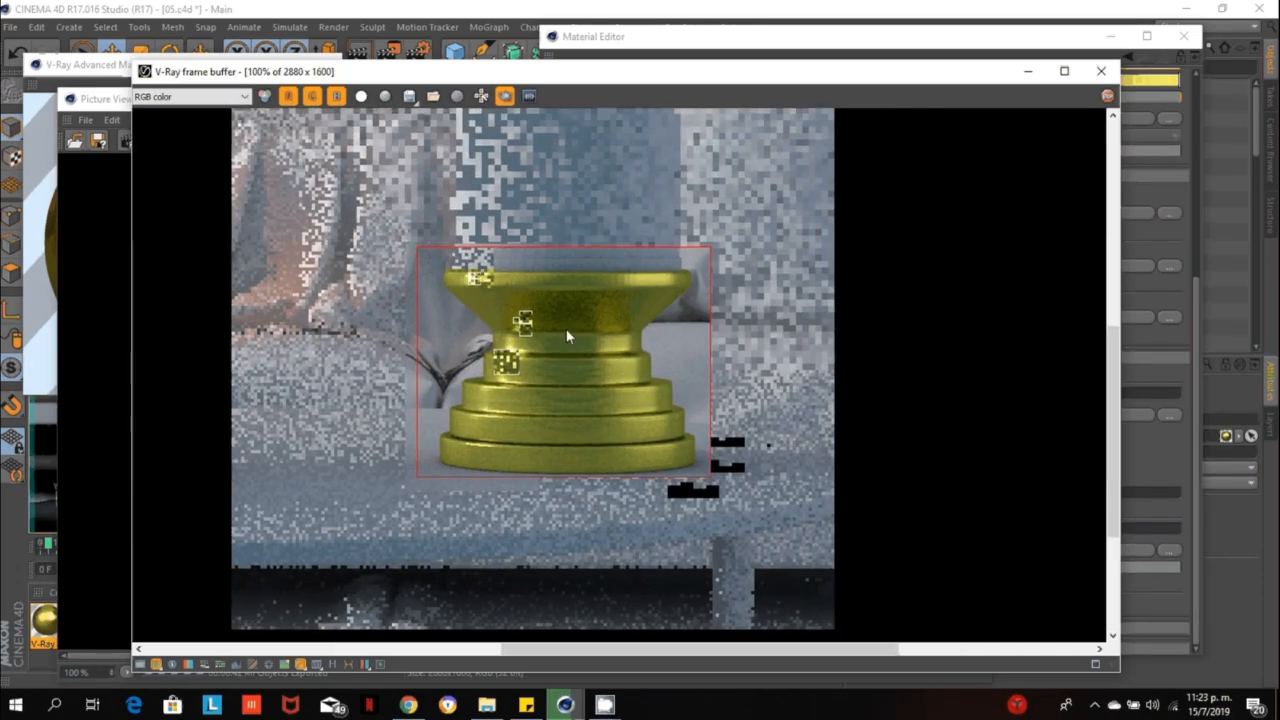
middle_drag(566, 336, 610, 332)
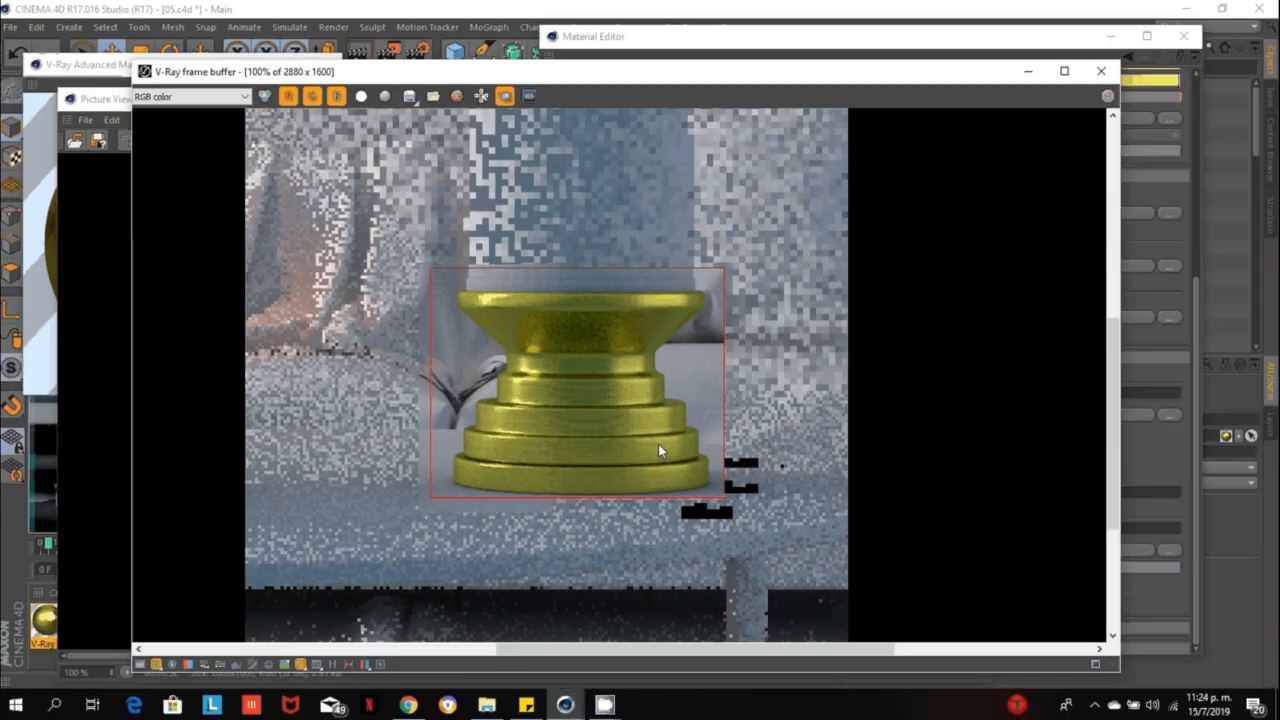
scroll(630, 385, down, 2)
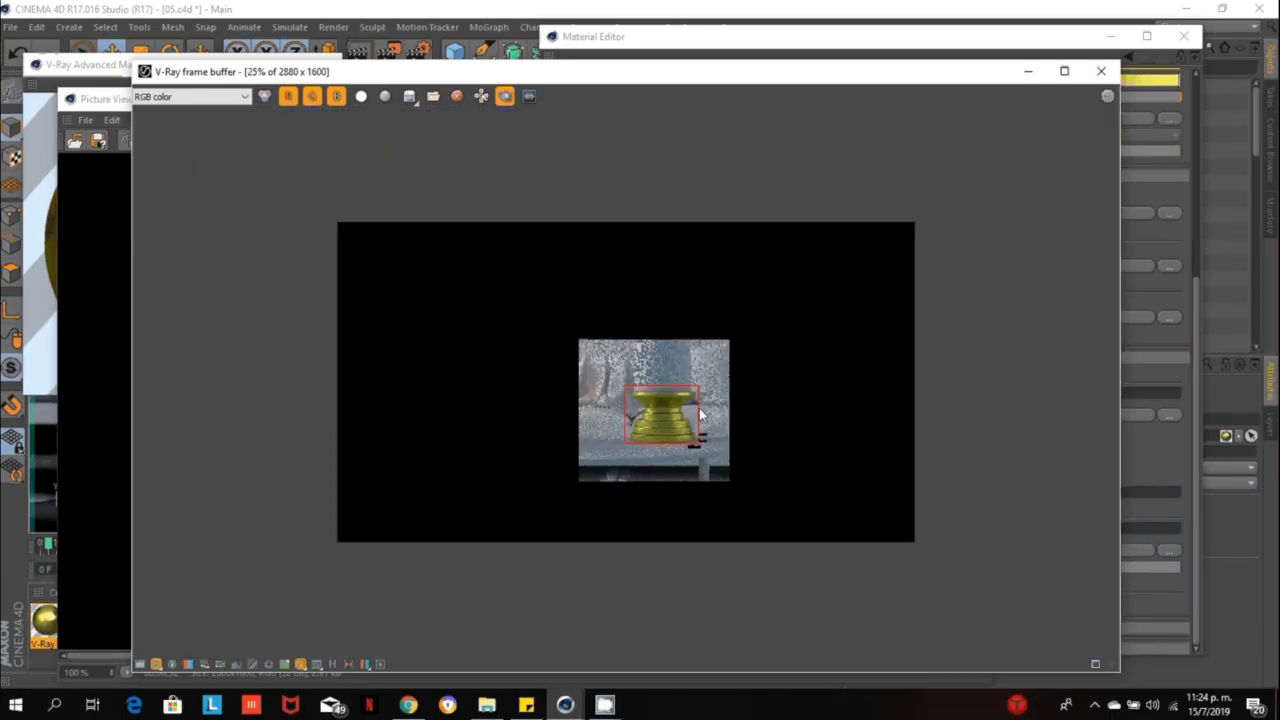
scroll(699, 414, up, 1)
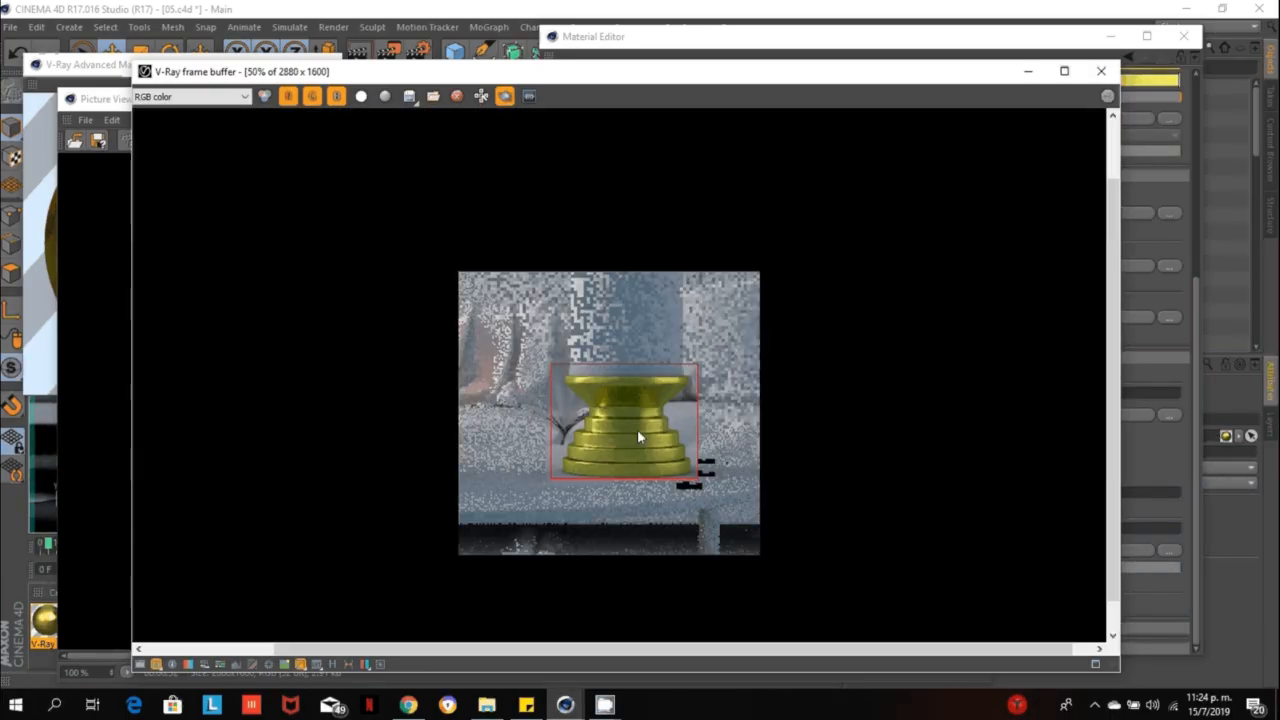
scroll(637, 429, up, 1)
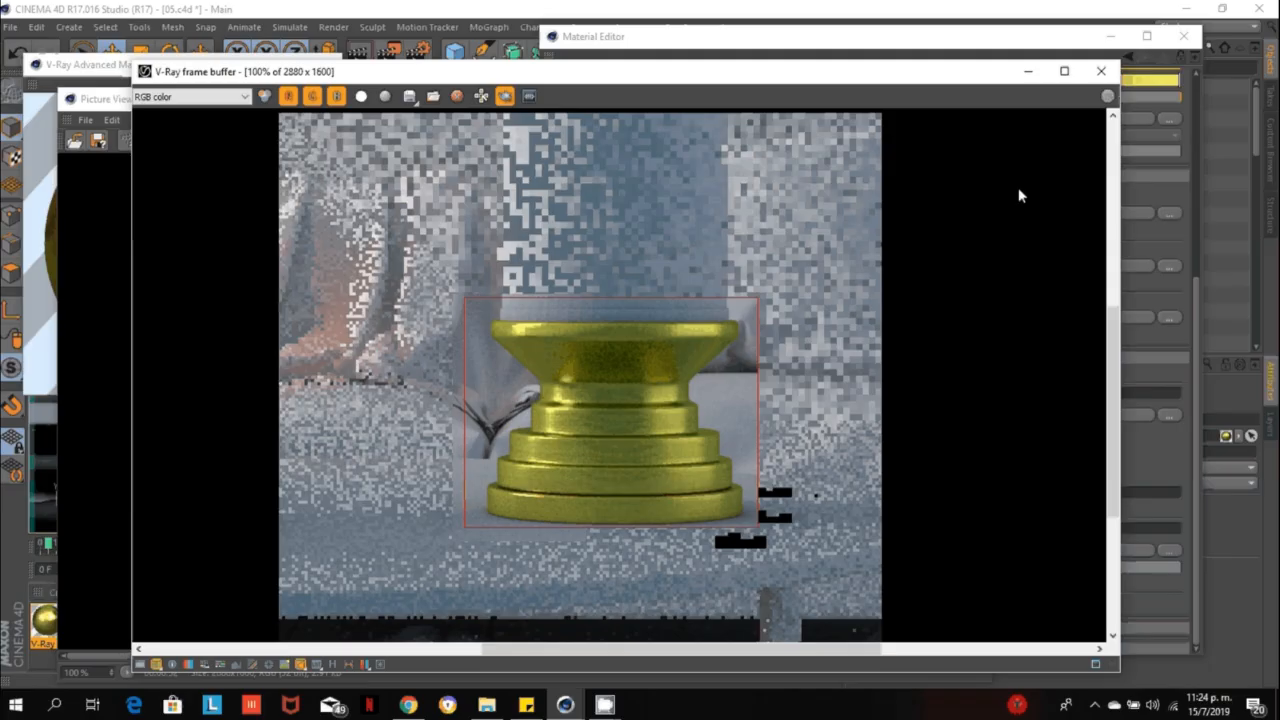
click(1101, 72)
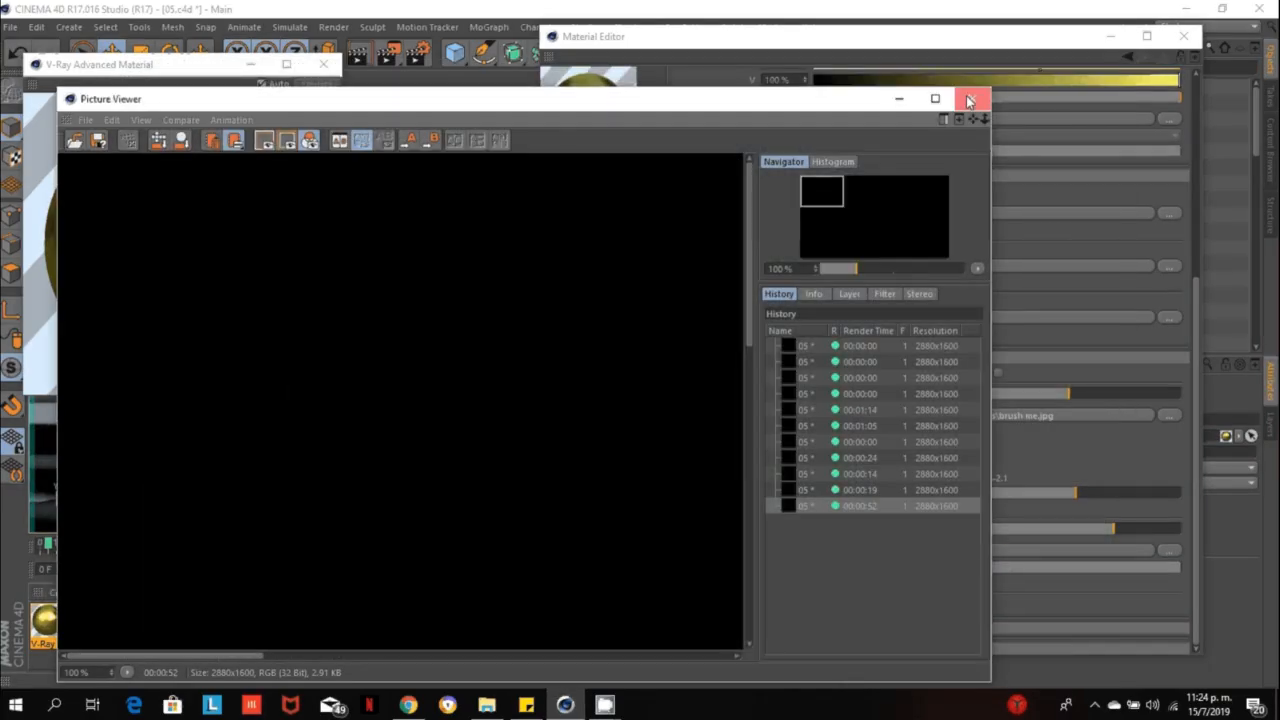
click(971, 98)
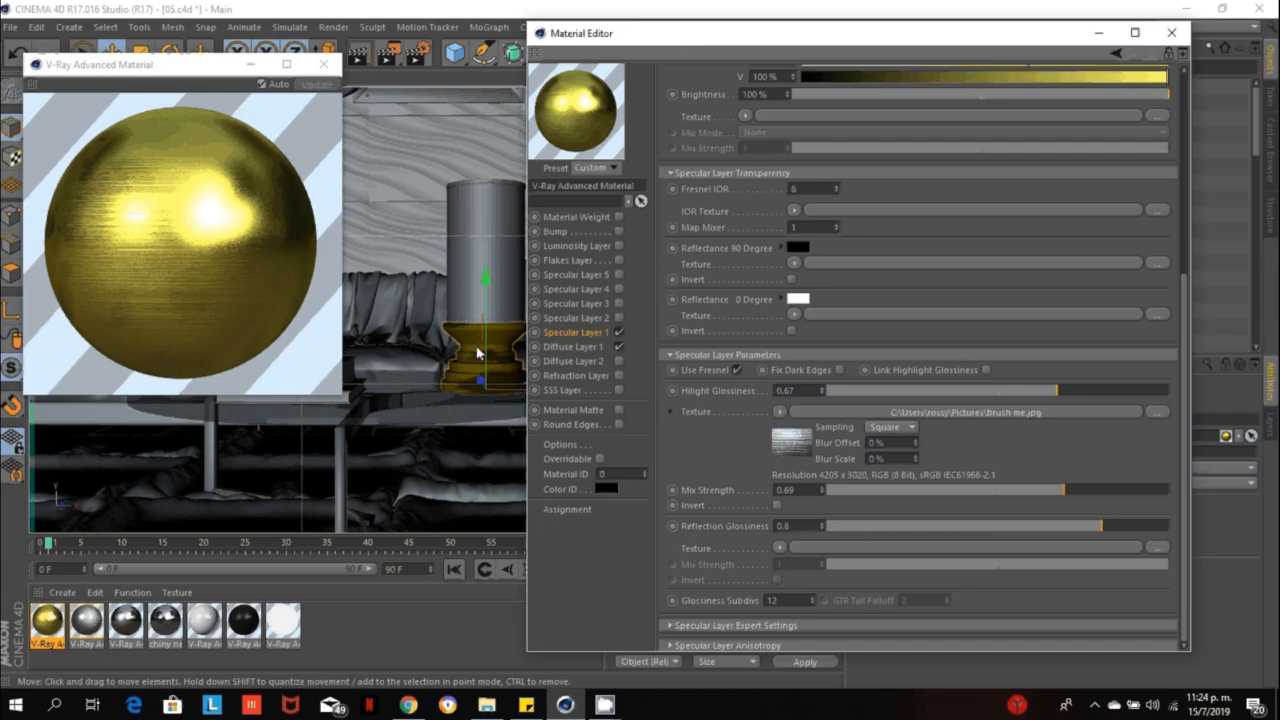
Change the Diffuse Layer 1 color of the golden material to a dark orange-brown with hue 24° and value 45%.
click(579, 347)
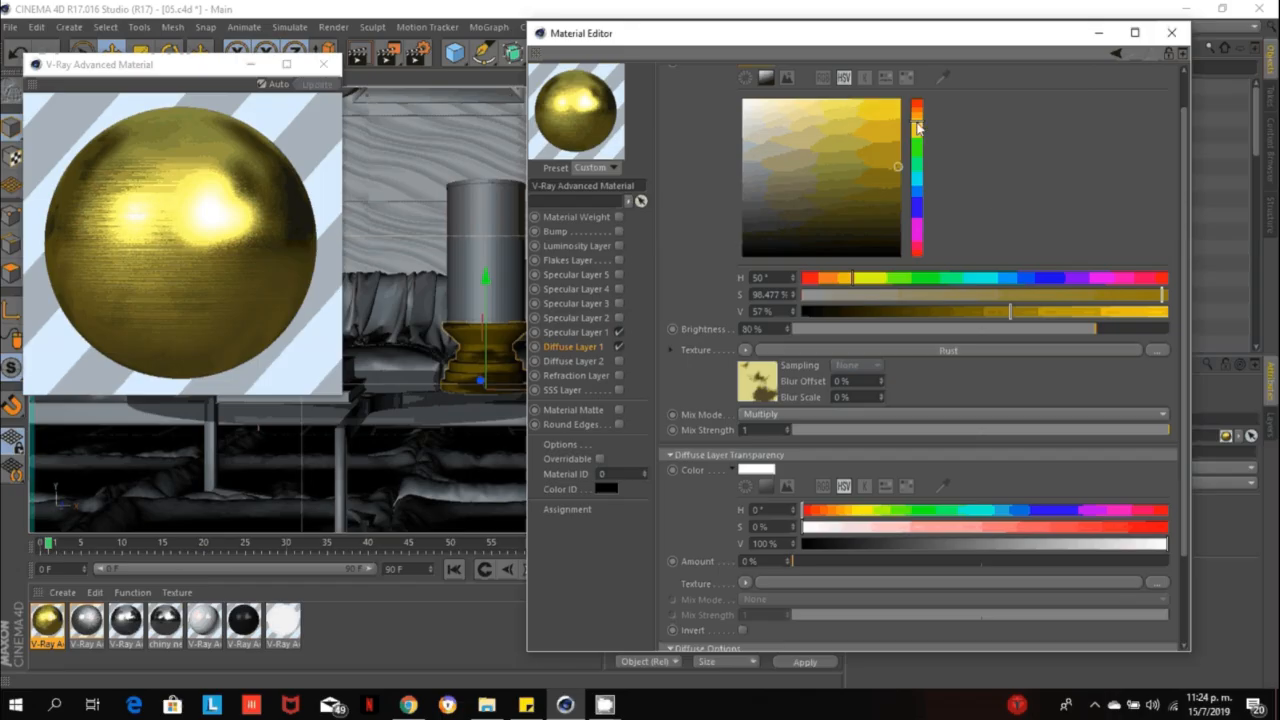
drag(917, 125, 917, 109)
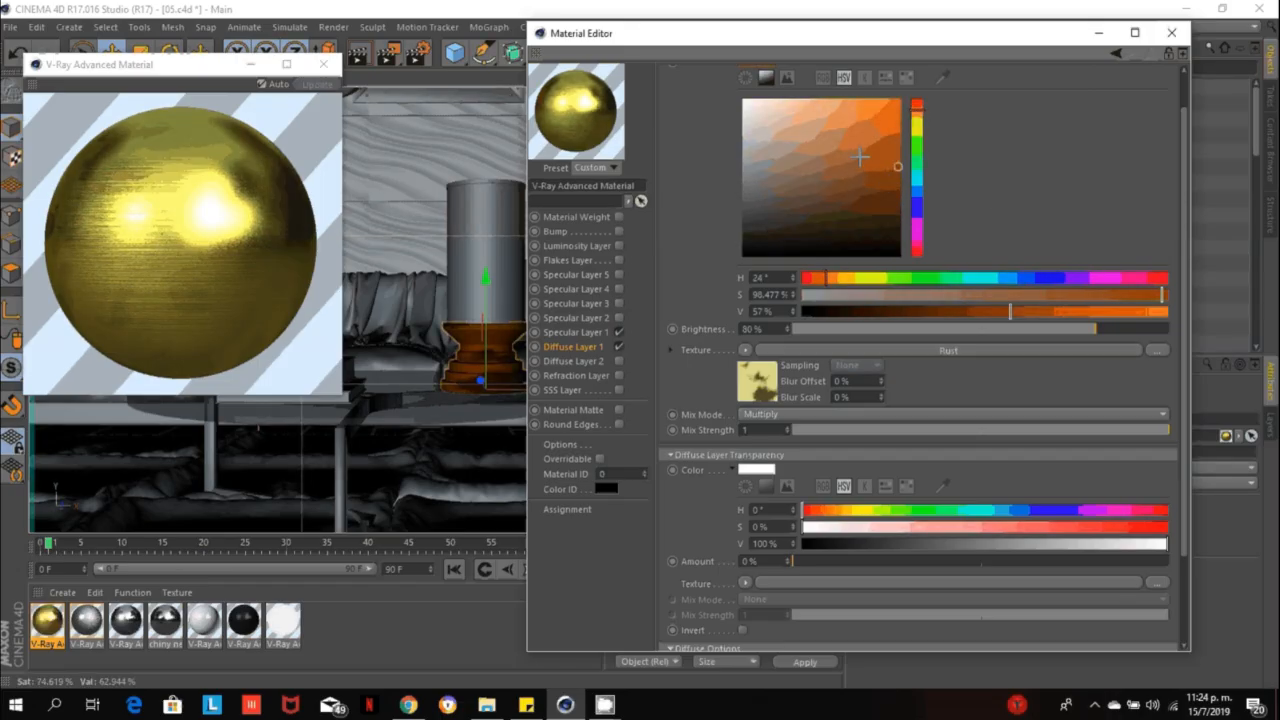
click(985, 312)
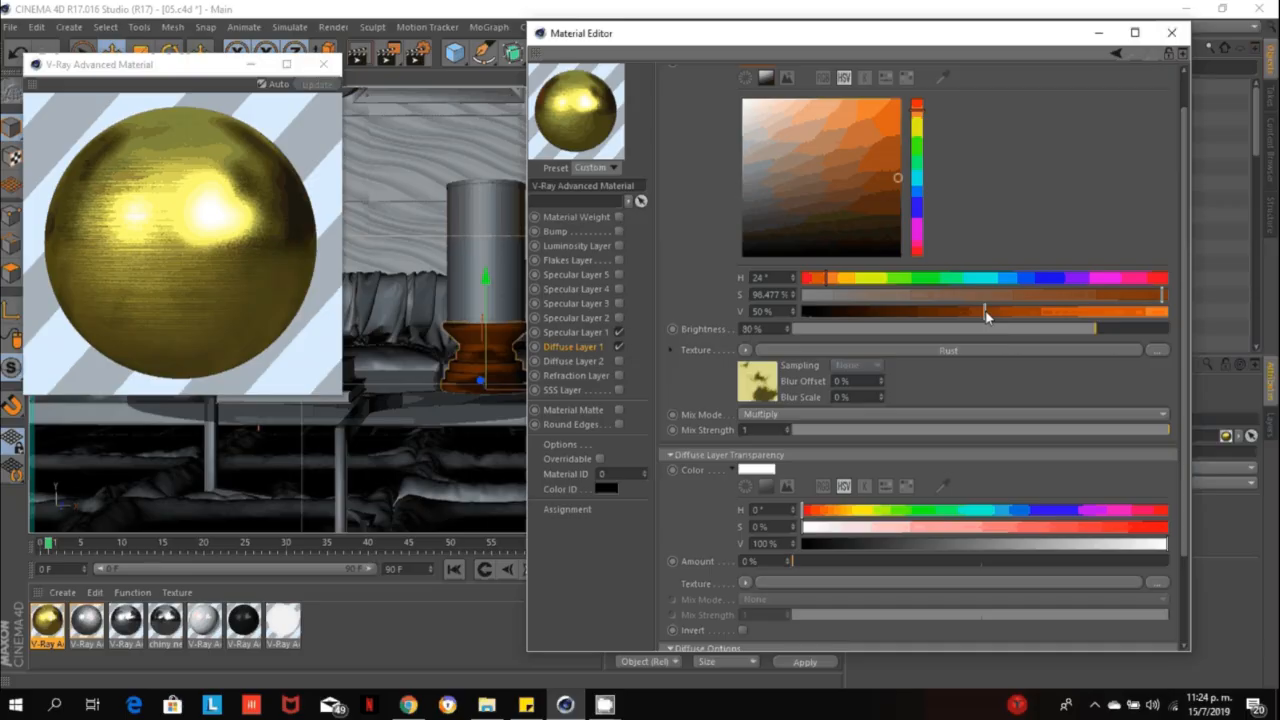
drag(985, 314, 967, 312)
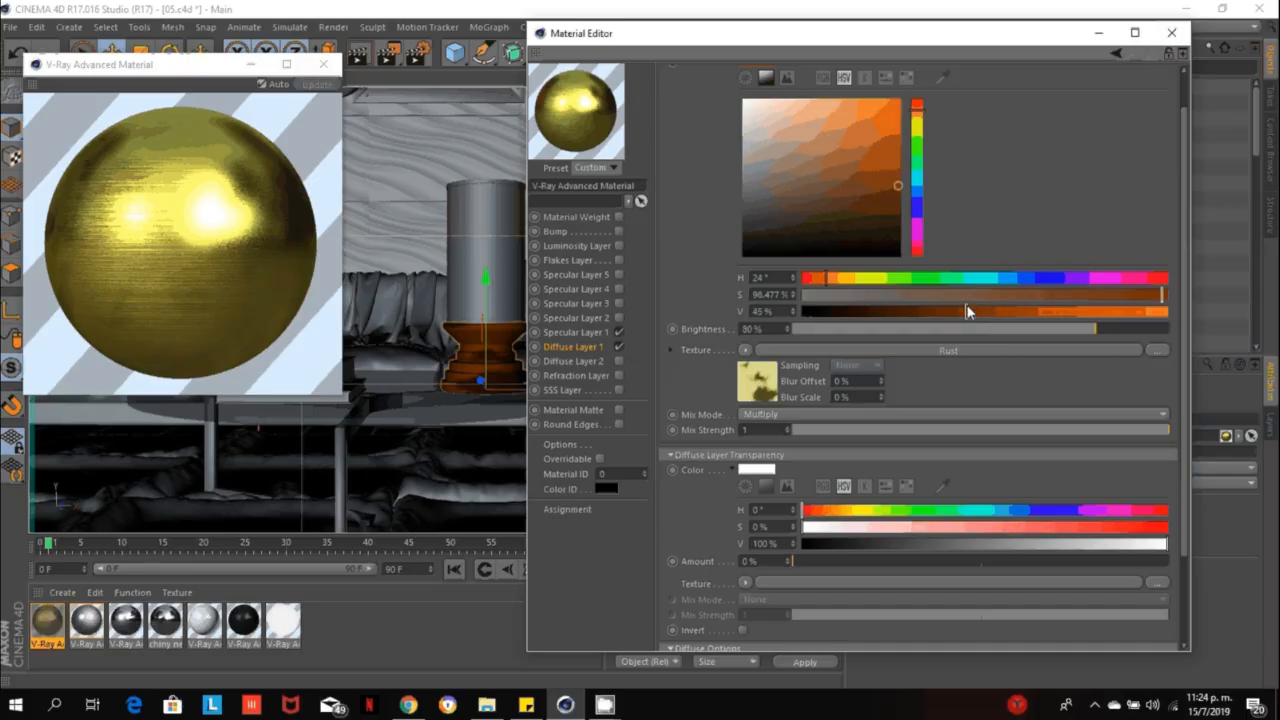
Set the hue of the dark end of the Rust shader's color gradient to 25°.
click(761, 390)
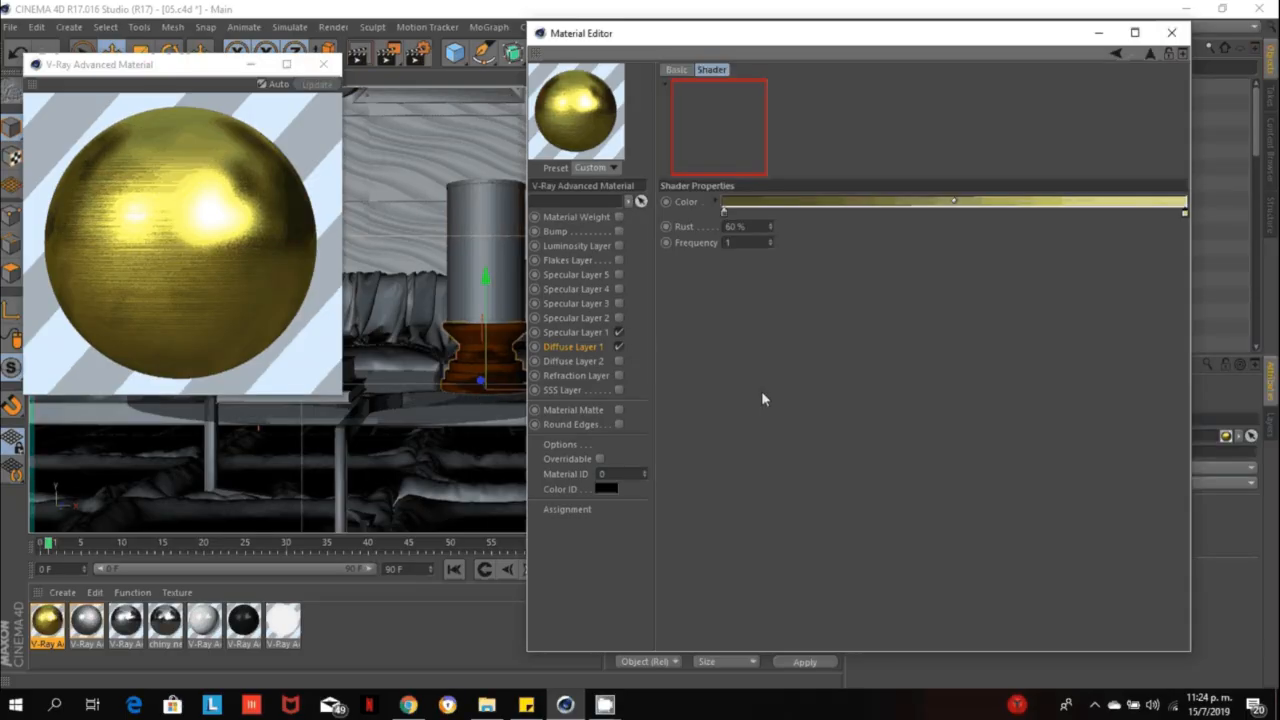
double_click(724, 211)
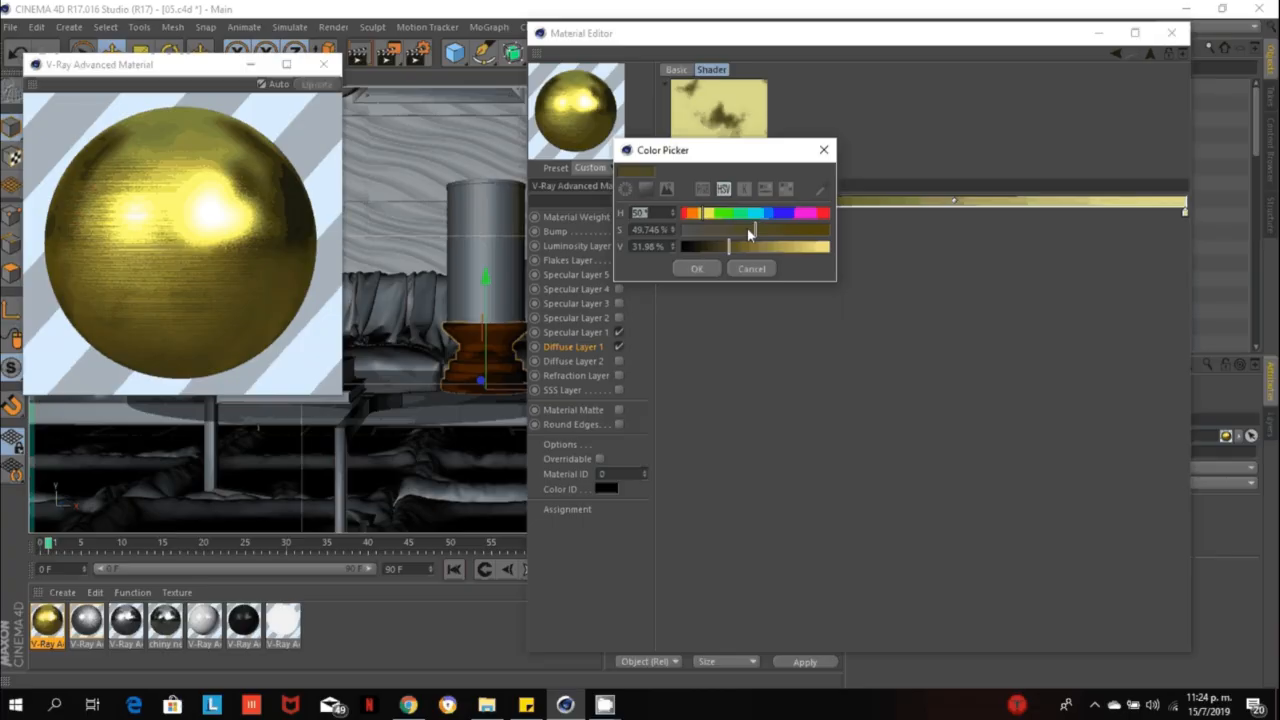
click(692, 214)
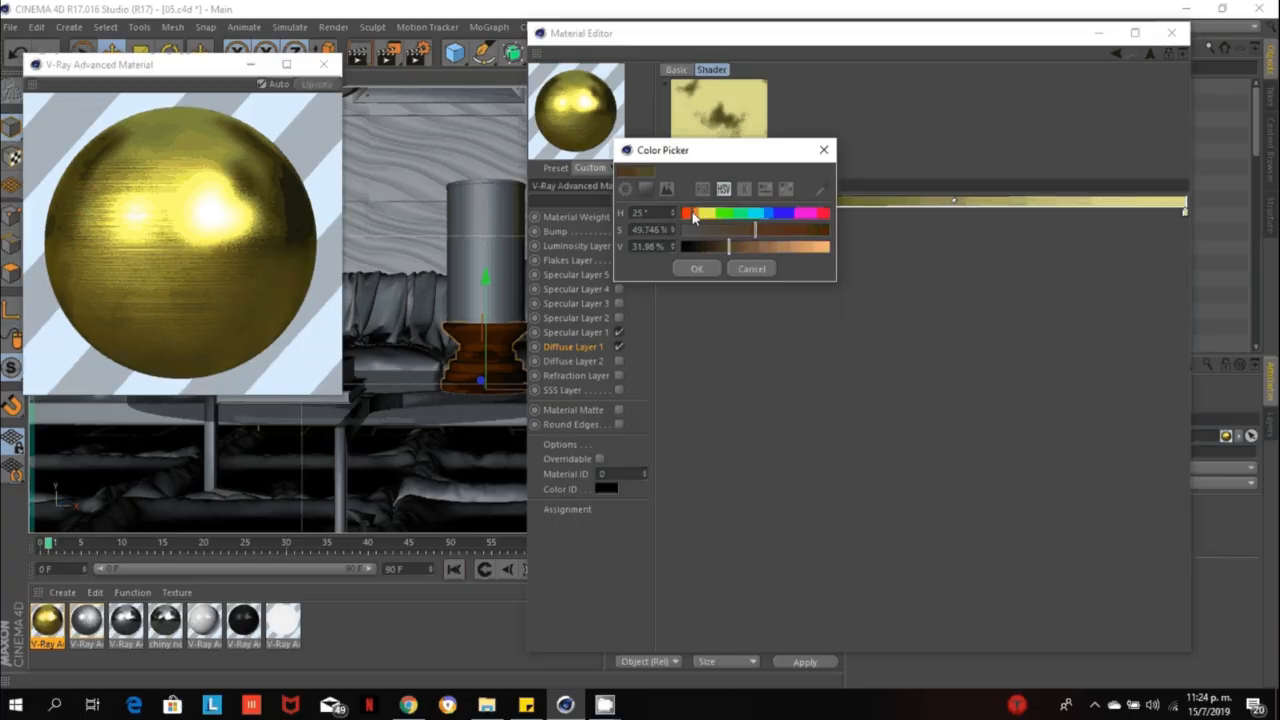
click(701, 270)
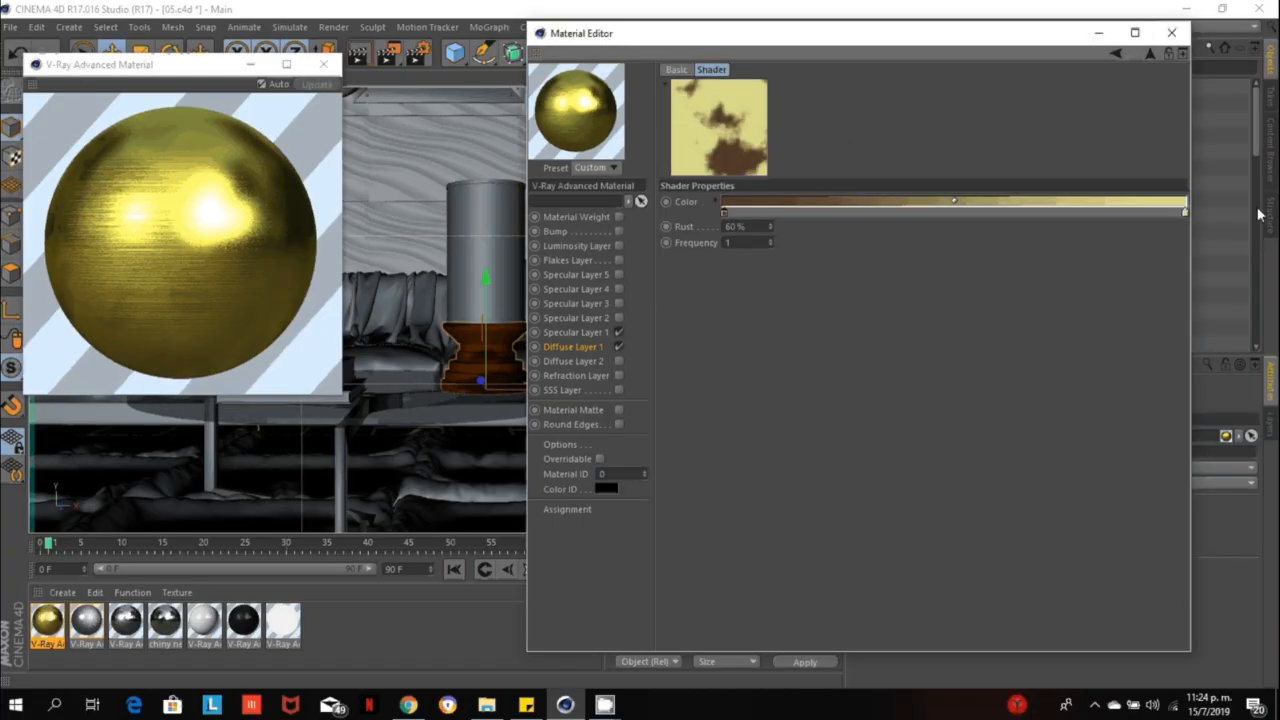
Sample the rust brown for the light end of the Rust gradient, raise its value to 65%, and return to the diffuse layer settings.
double_click(1185, 213)
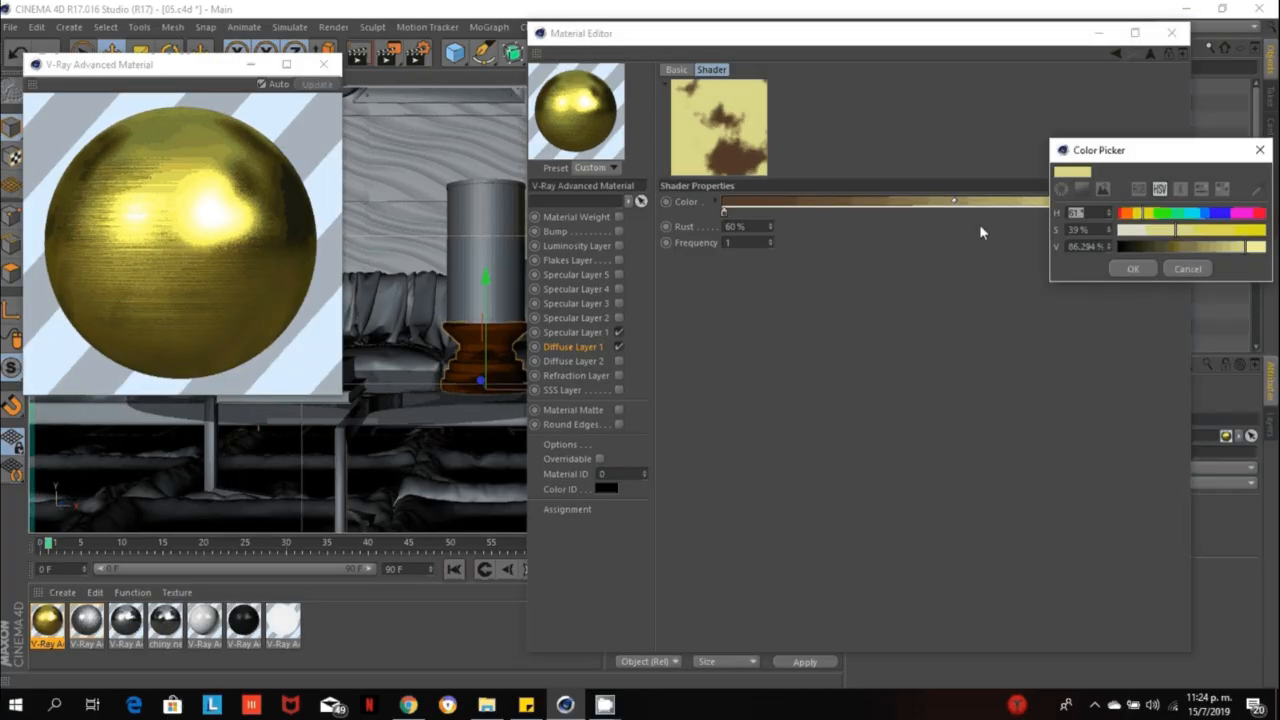
click(1257, 193)
click(748, 168)
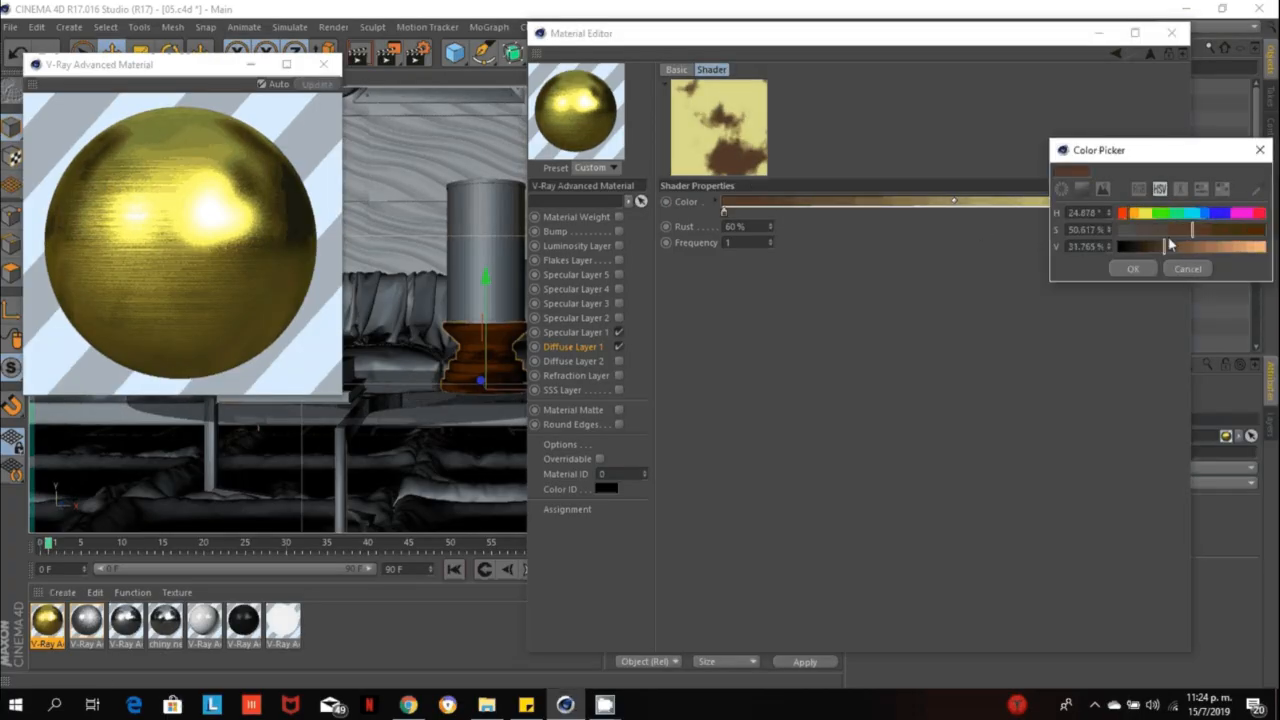
drag(1170, 245, 1211, 246)
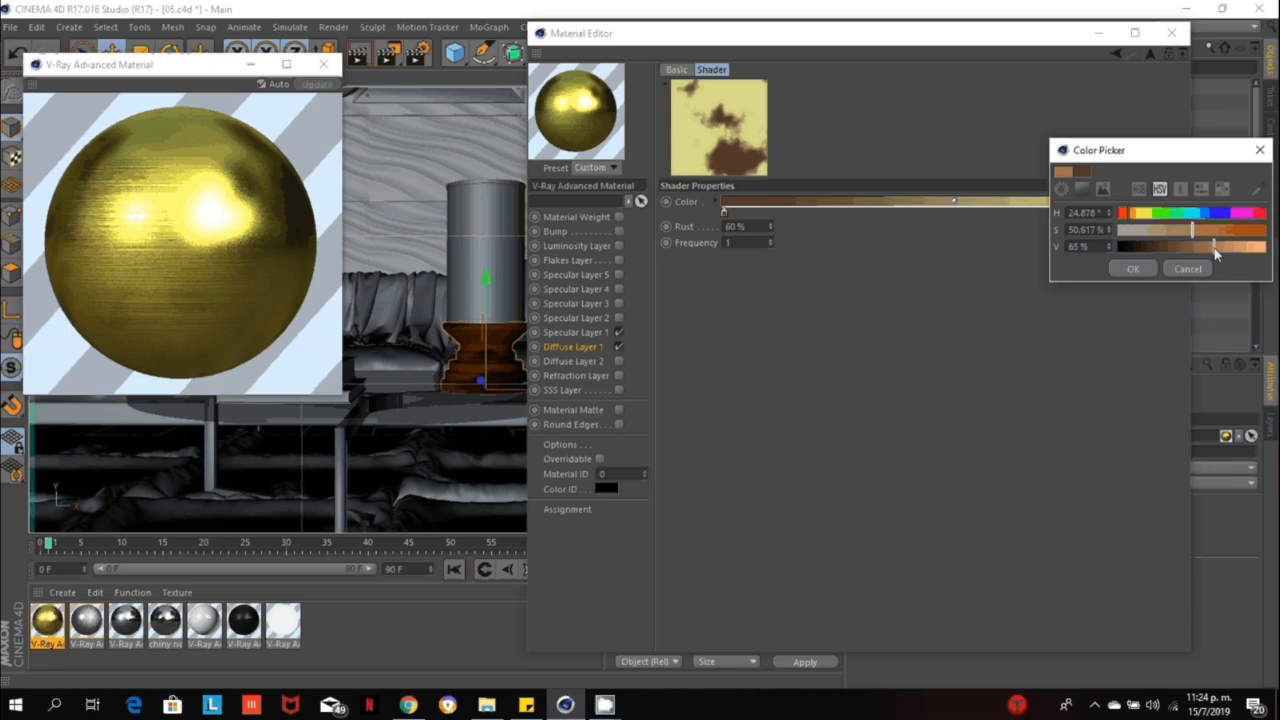
click(1133, 268)
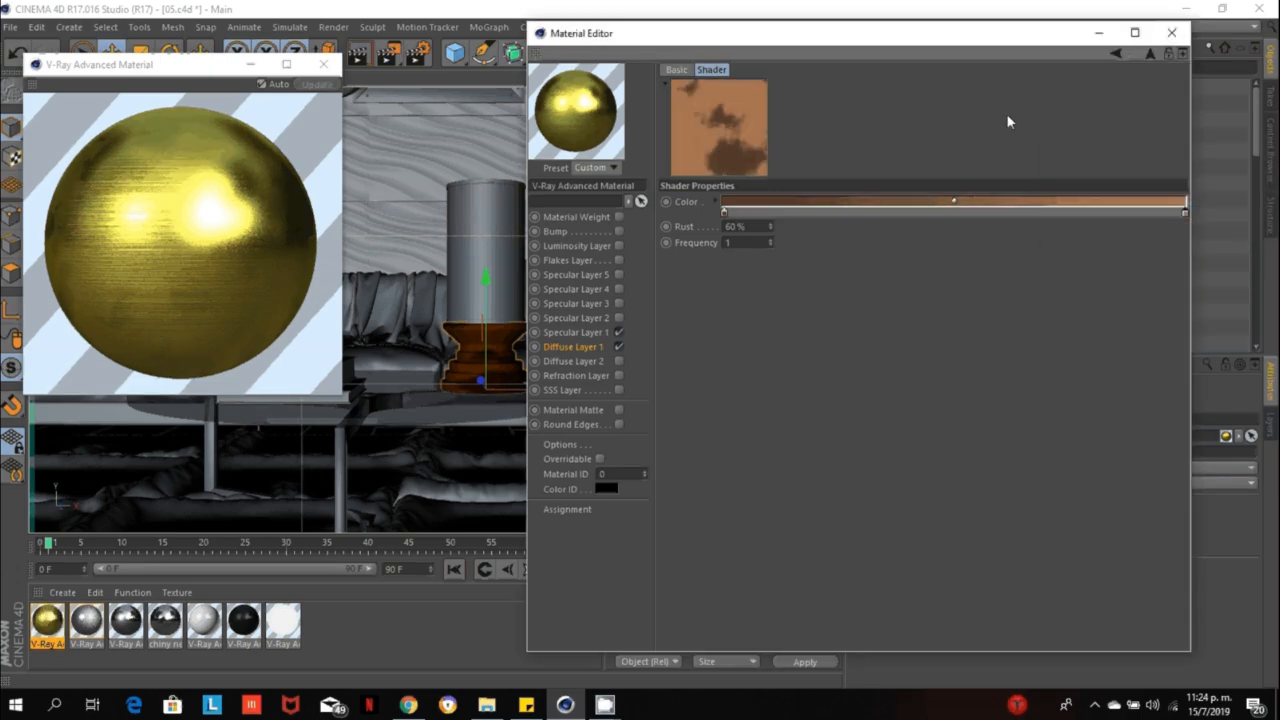
click(1113, 54)
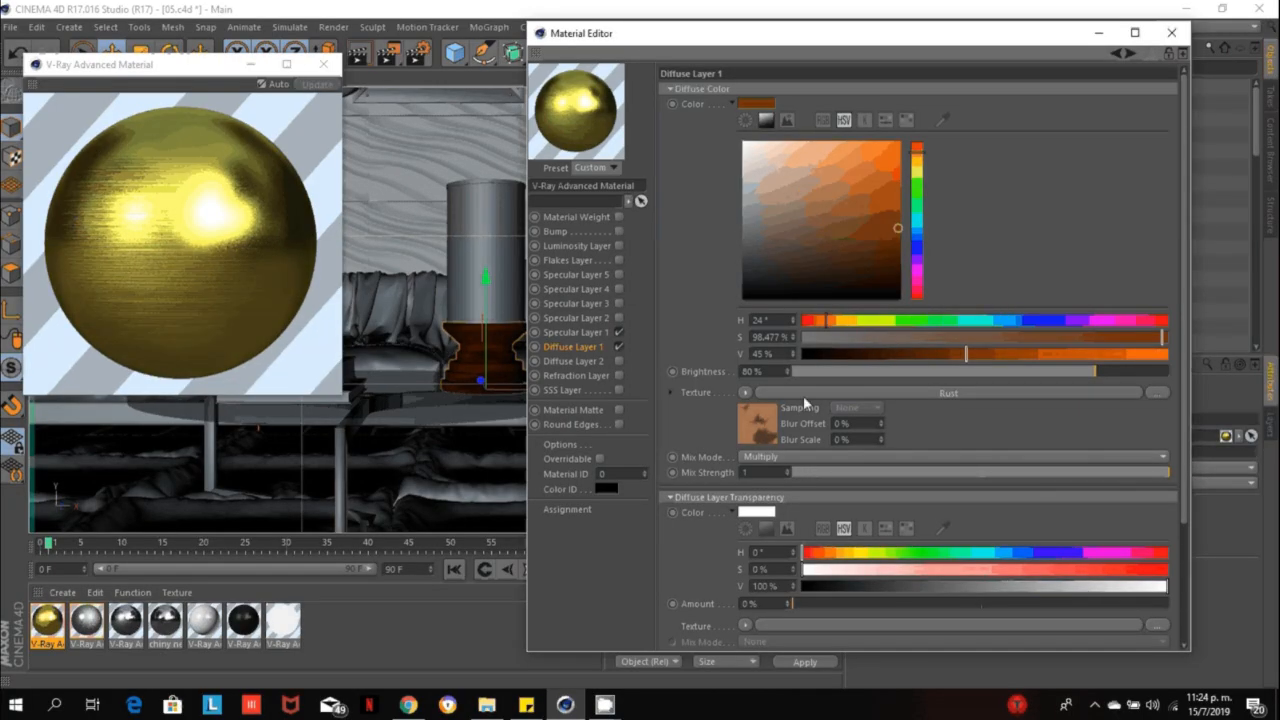
Recolor Specular Layer 1 to a bronze brown with hue 31°, saturation 58.883% and value 55.33%.
click(575, 332)
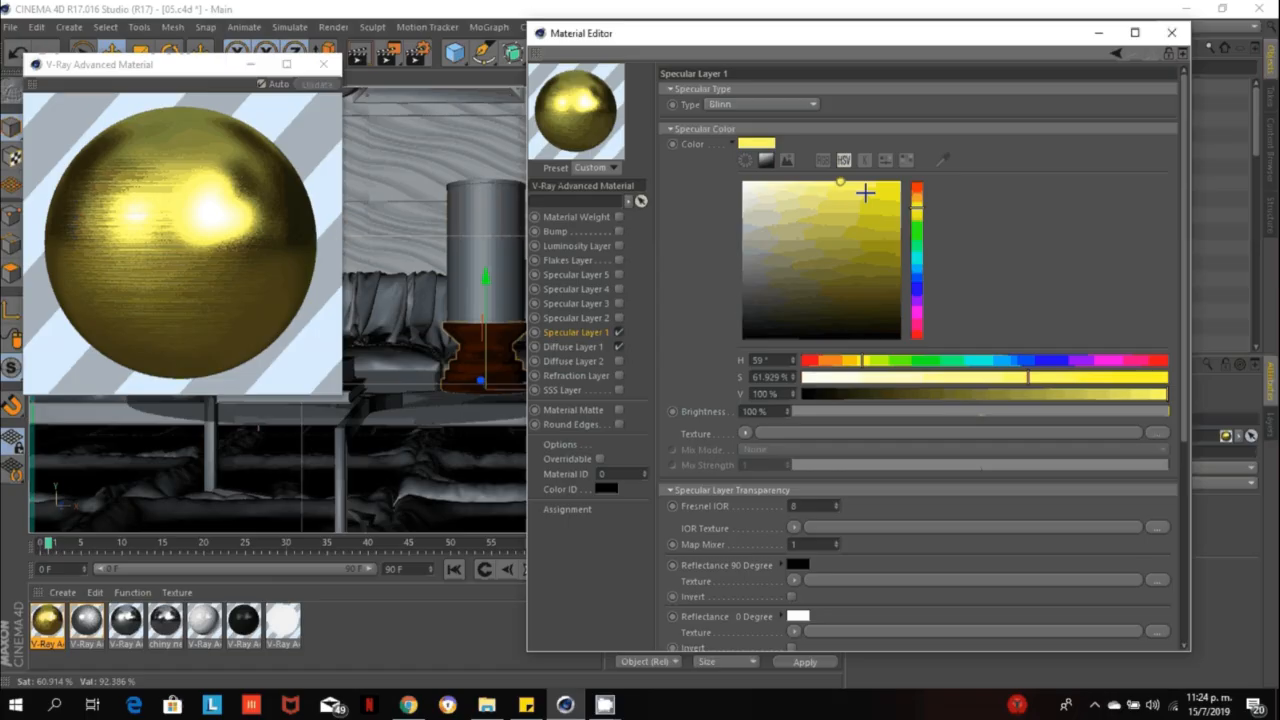
drag(917, 200, 918, 203)
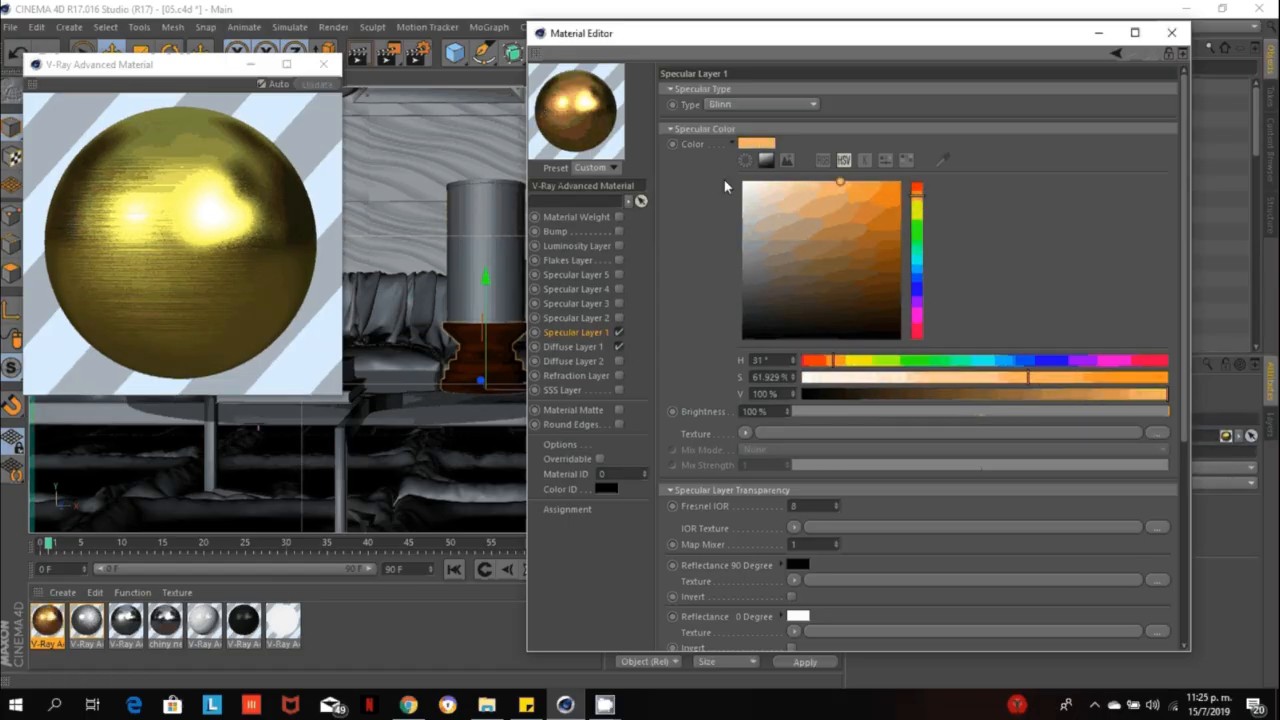
click(835, 236)
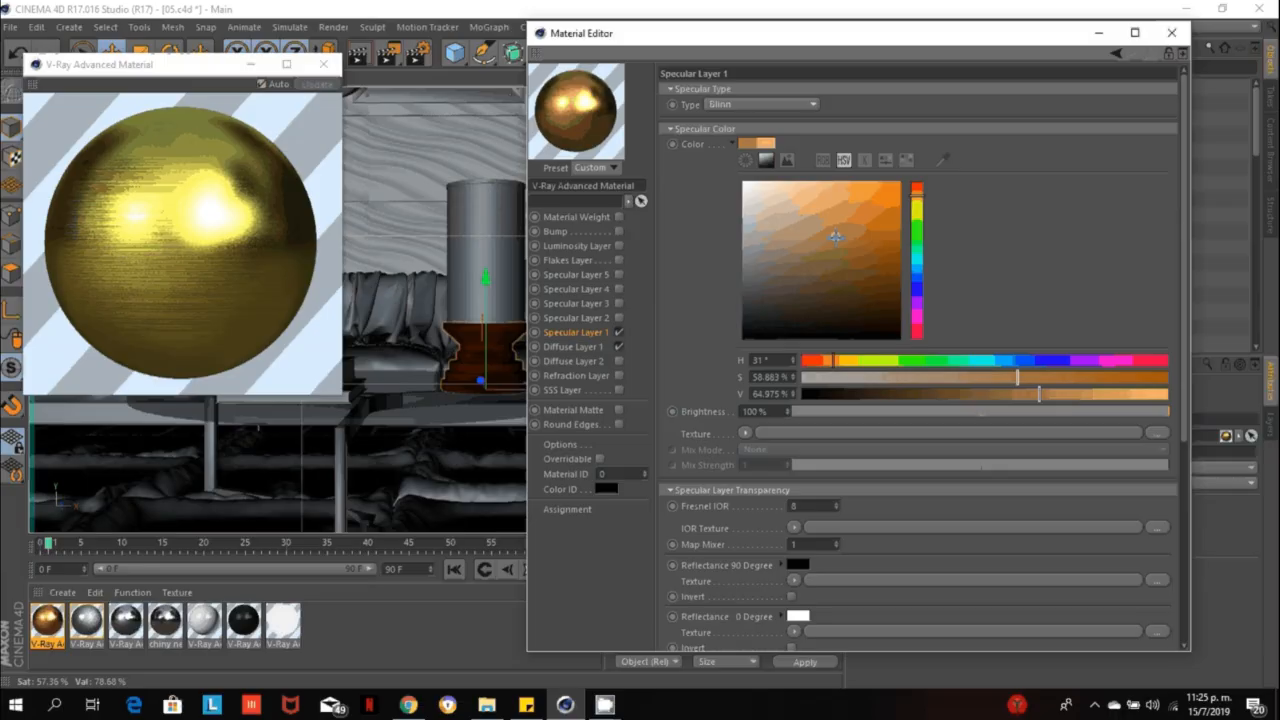
drag(835, 236, 835, 252)
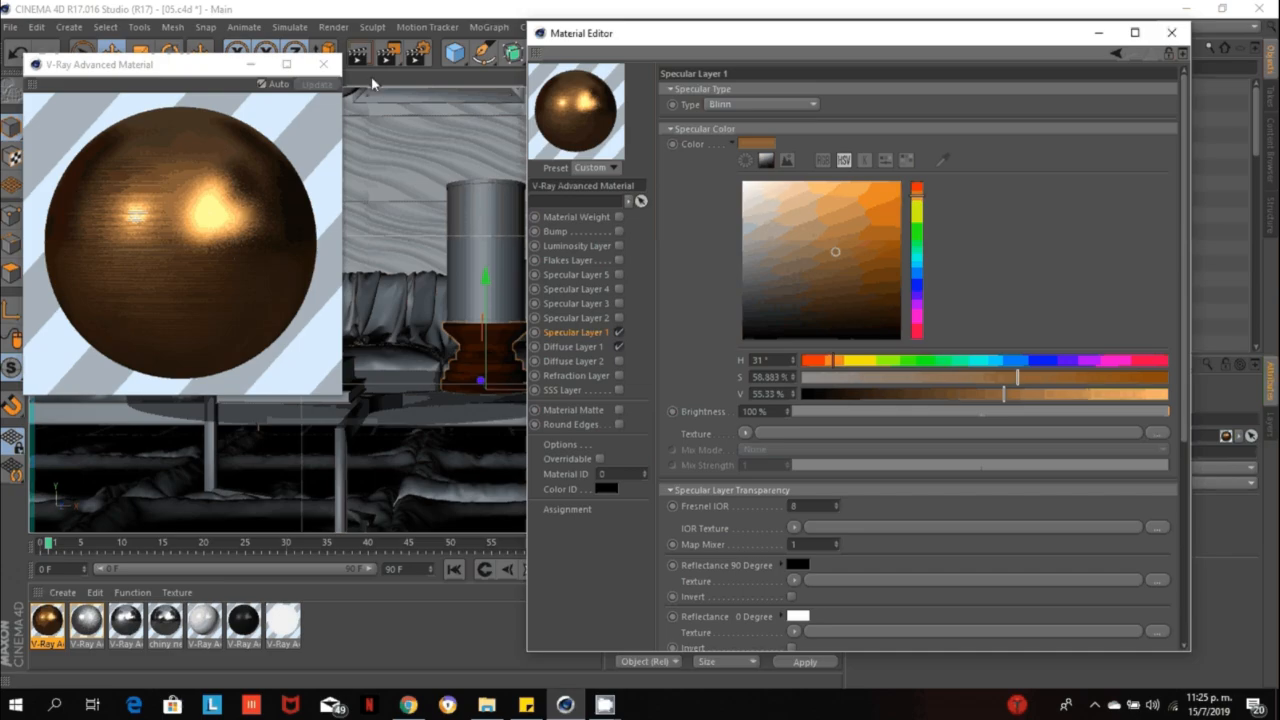
Render the candle holder base with the bronze-brown material to check it, and close the render windows.
click(386, 54)
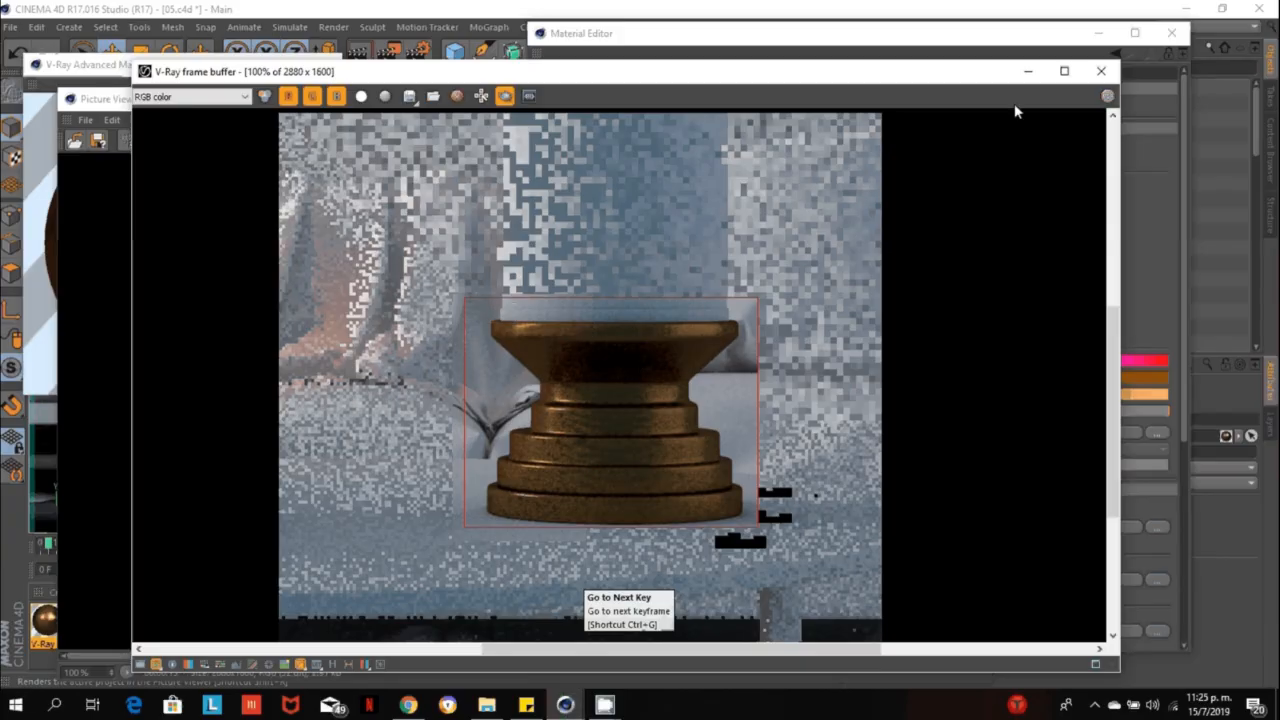
click(1096, 72)
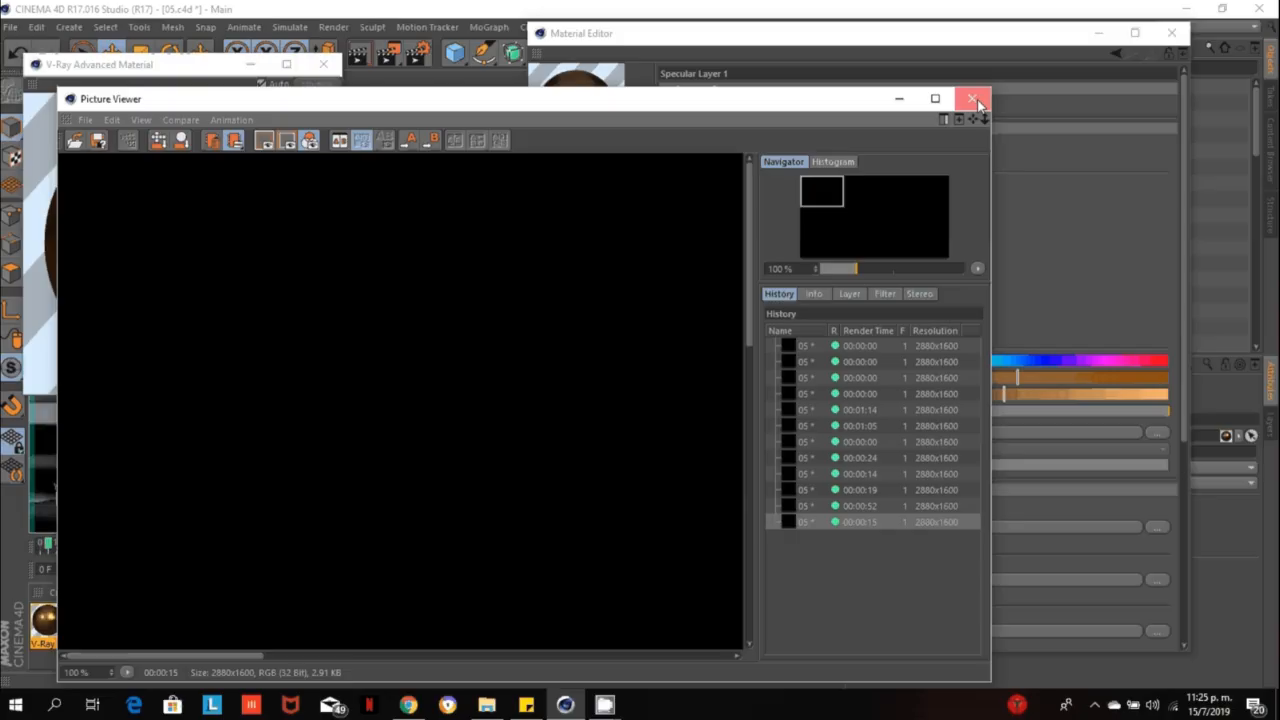
click(972, 99)
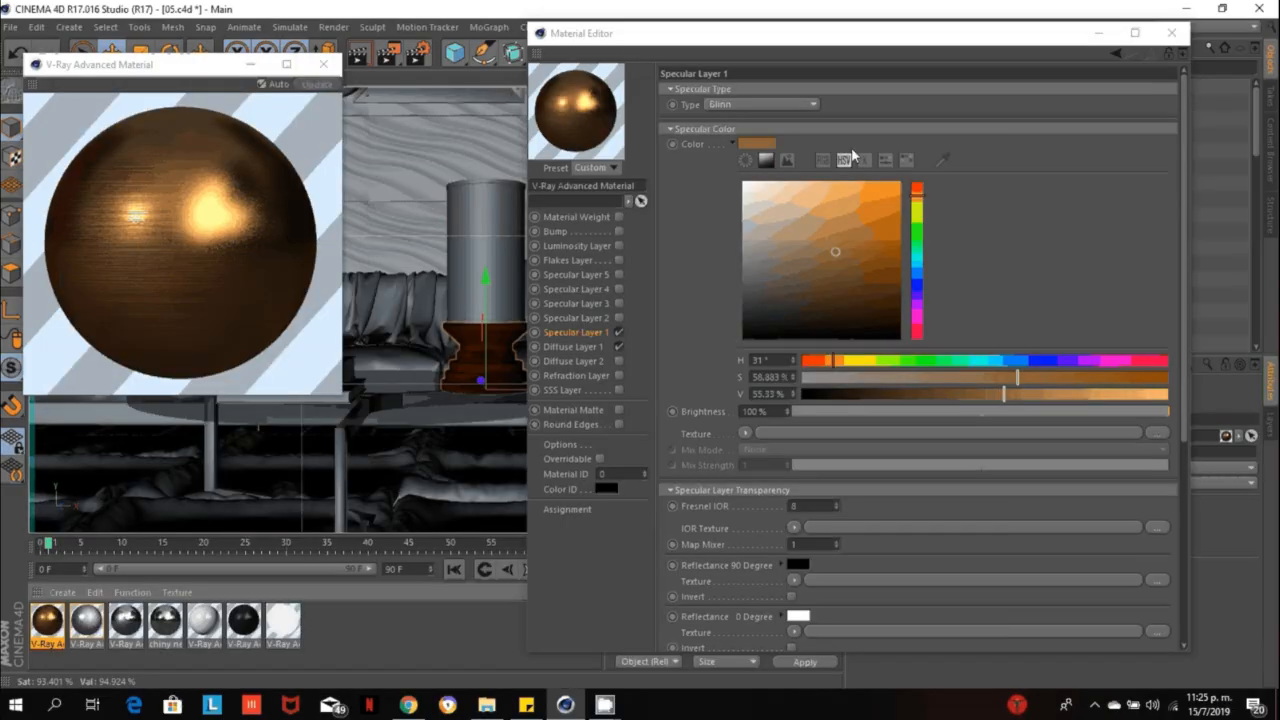
Shift the Diffuse Layer 1 color to a reddish orange with hue 15°, saturation 100% and value about 60%.
click(589, 349)
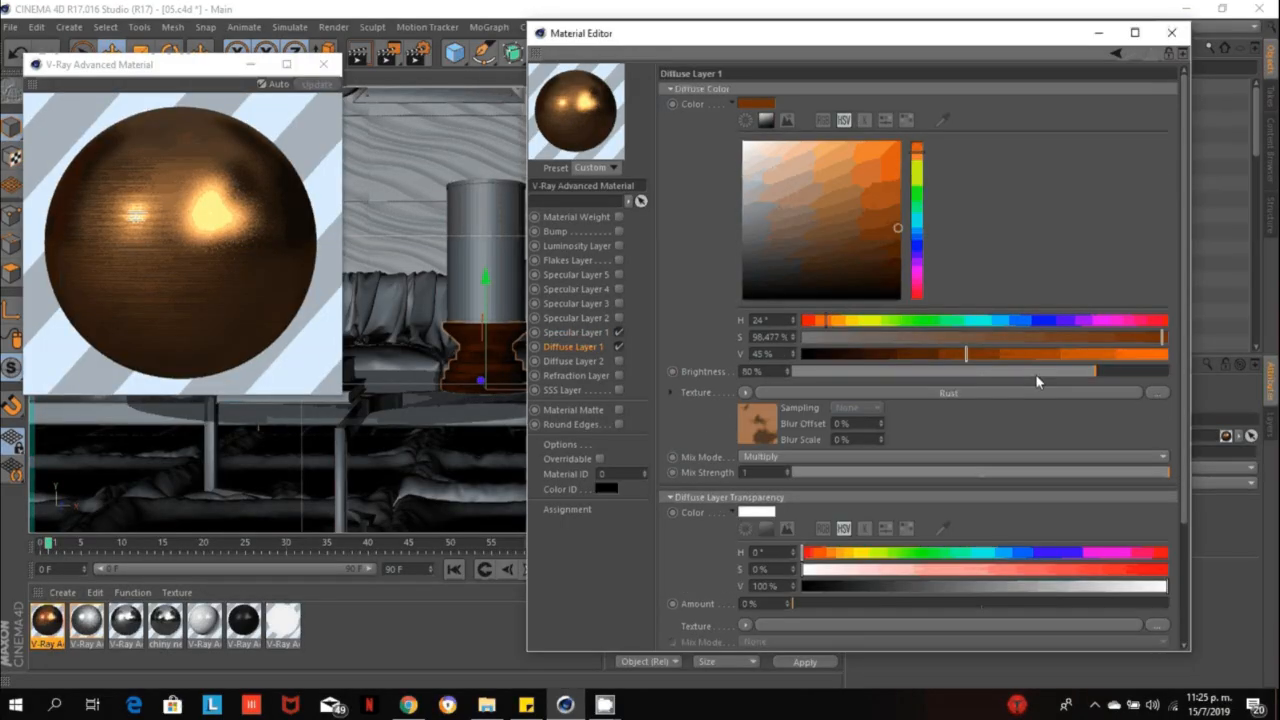
drag(917, 150, 918, 153)
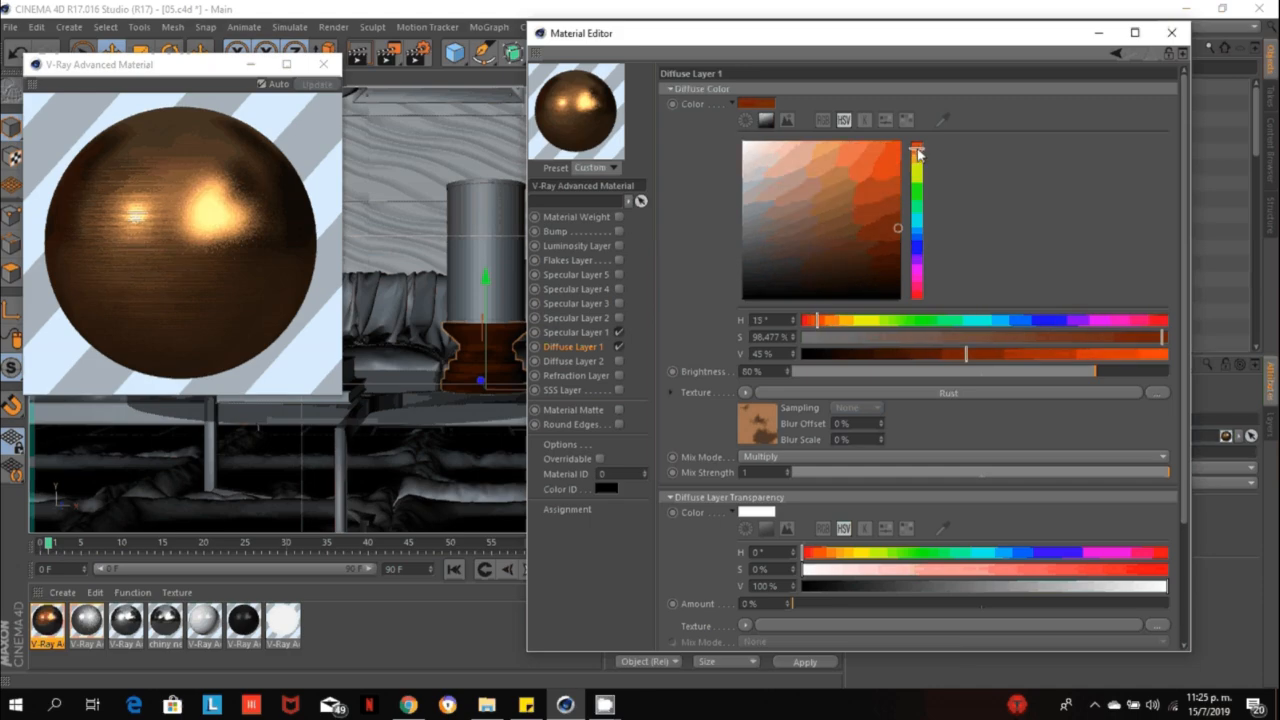
click(897, 204)
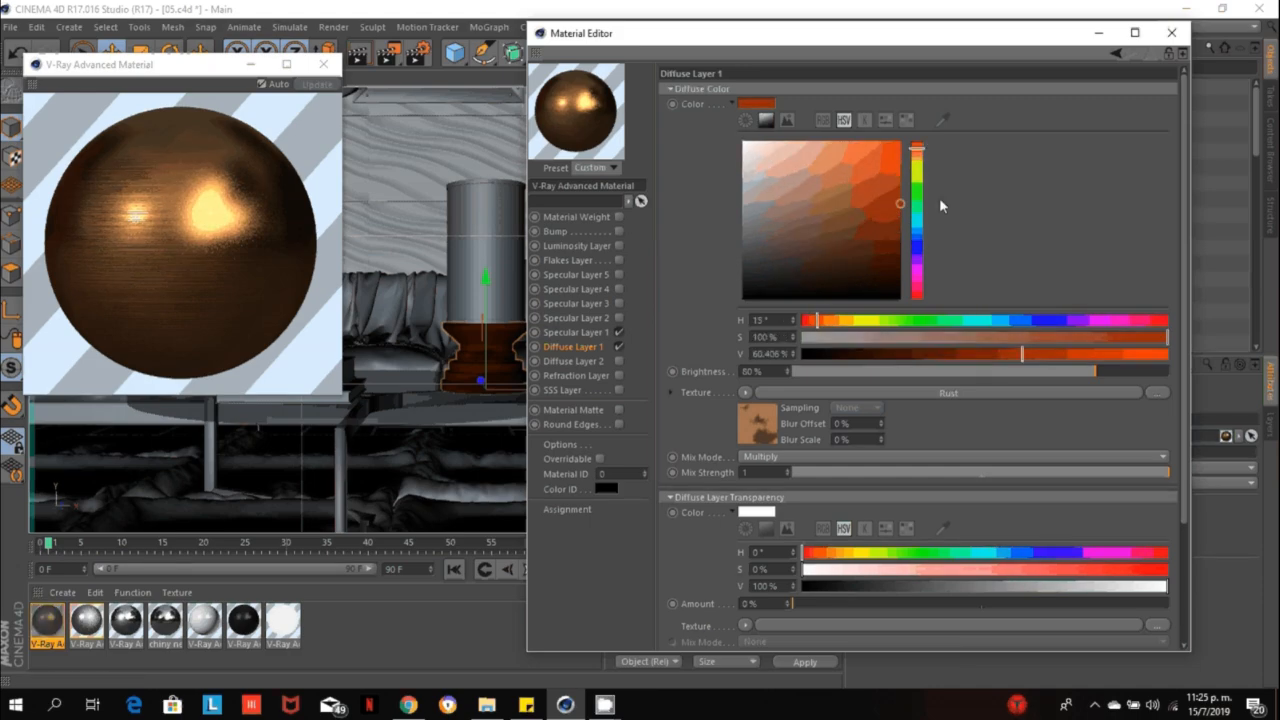
Set the hue of the dark end of the Rust shader's color gradient to 12°.
click(766, 440)
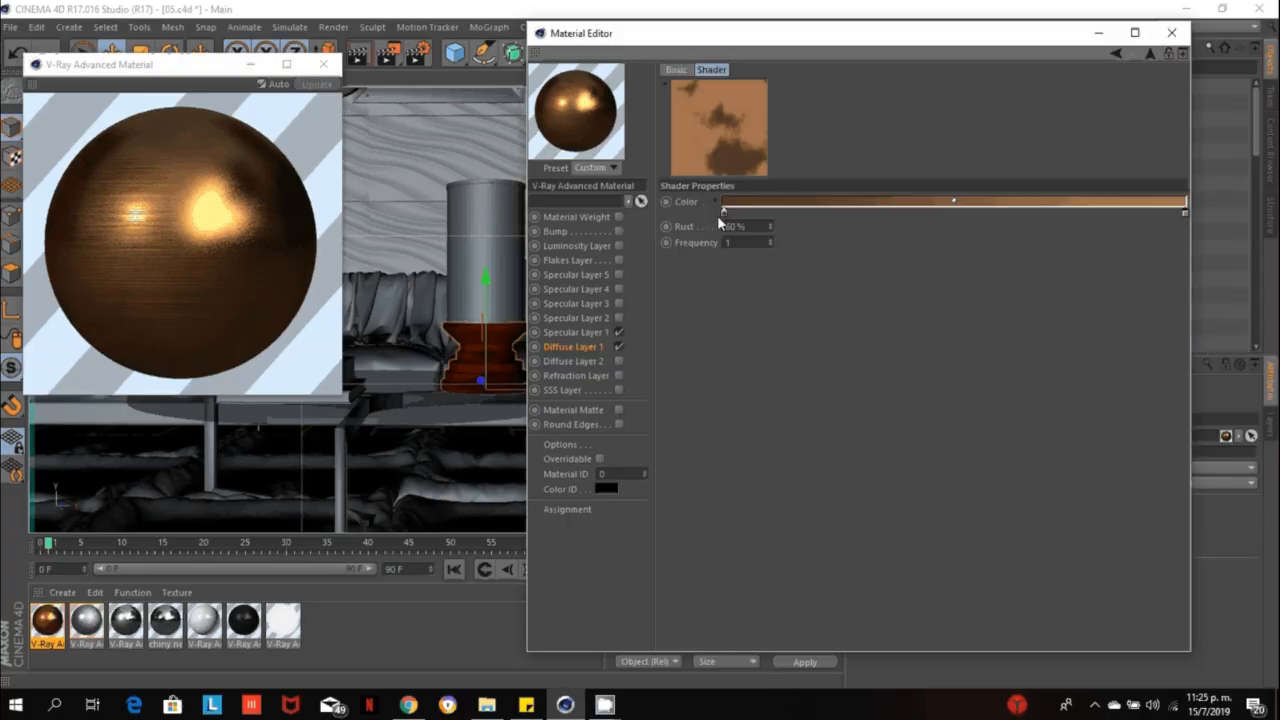
double_click(724, 212)
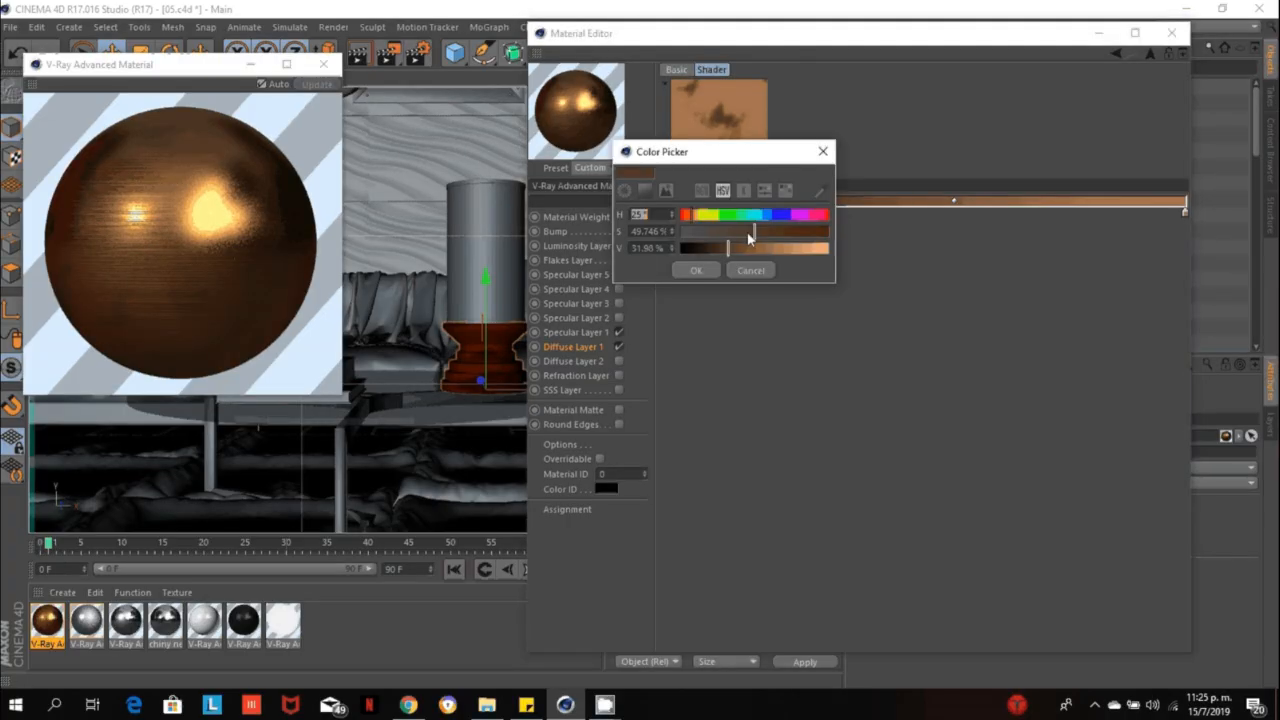
drag(698, 218, 686, 215)
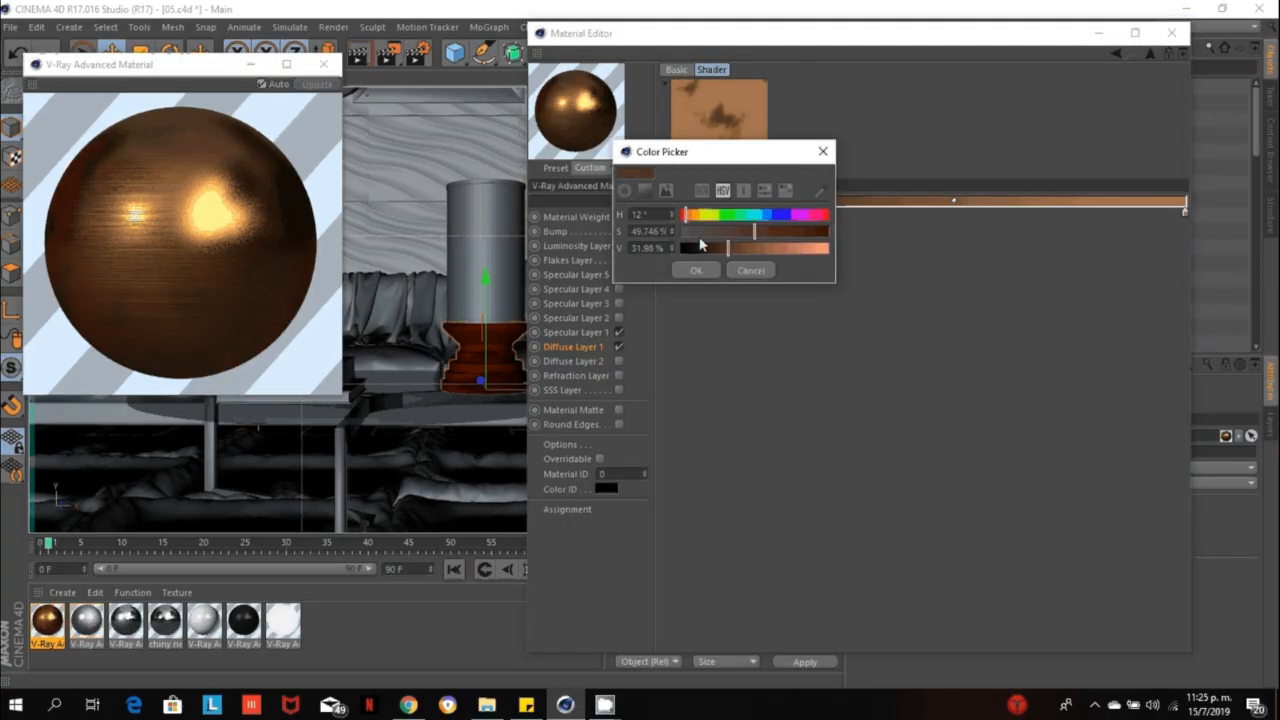
click(696, 270)
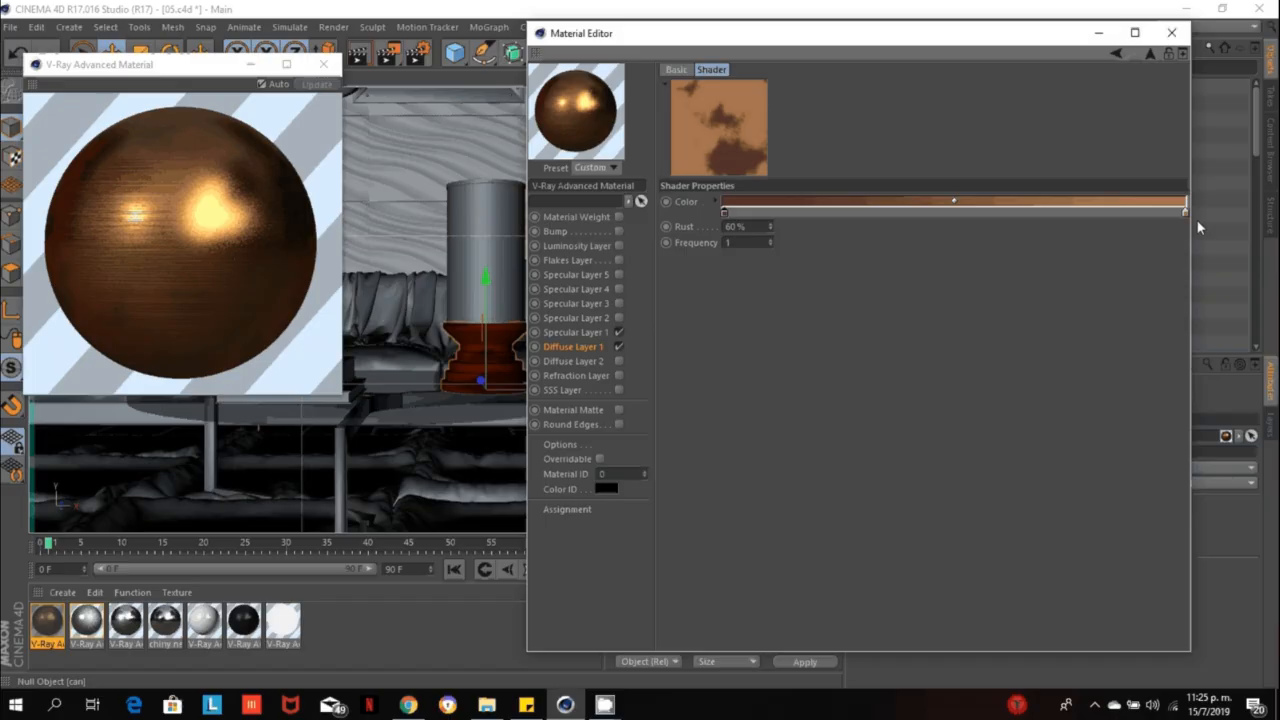
Set the hue of the light end of the Rust shader's color gradient to 6°.
double_click(1186, 211)
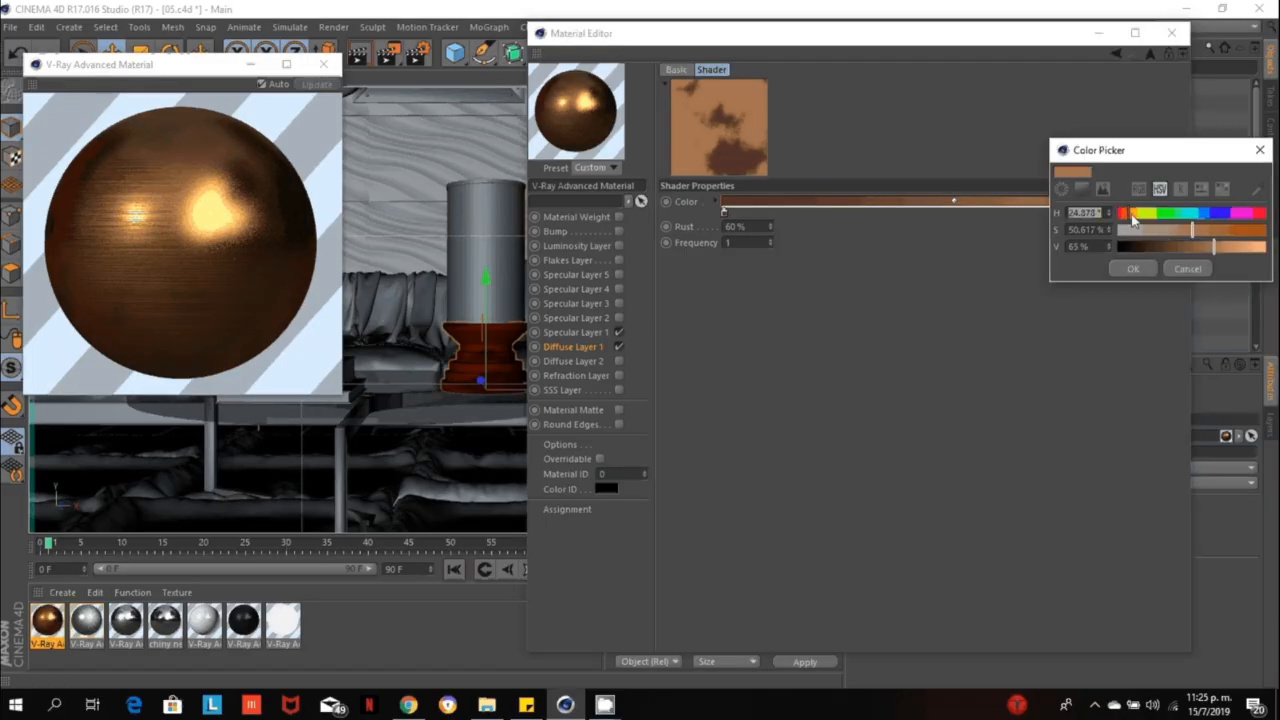
drag(1133, 215, 1122, 213)
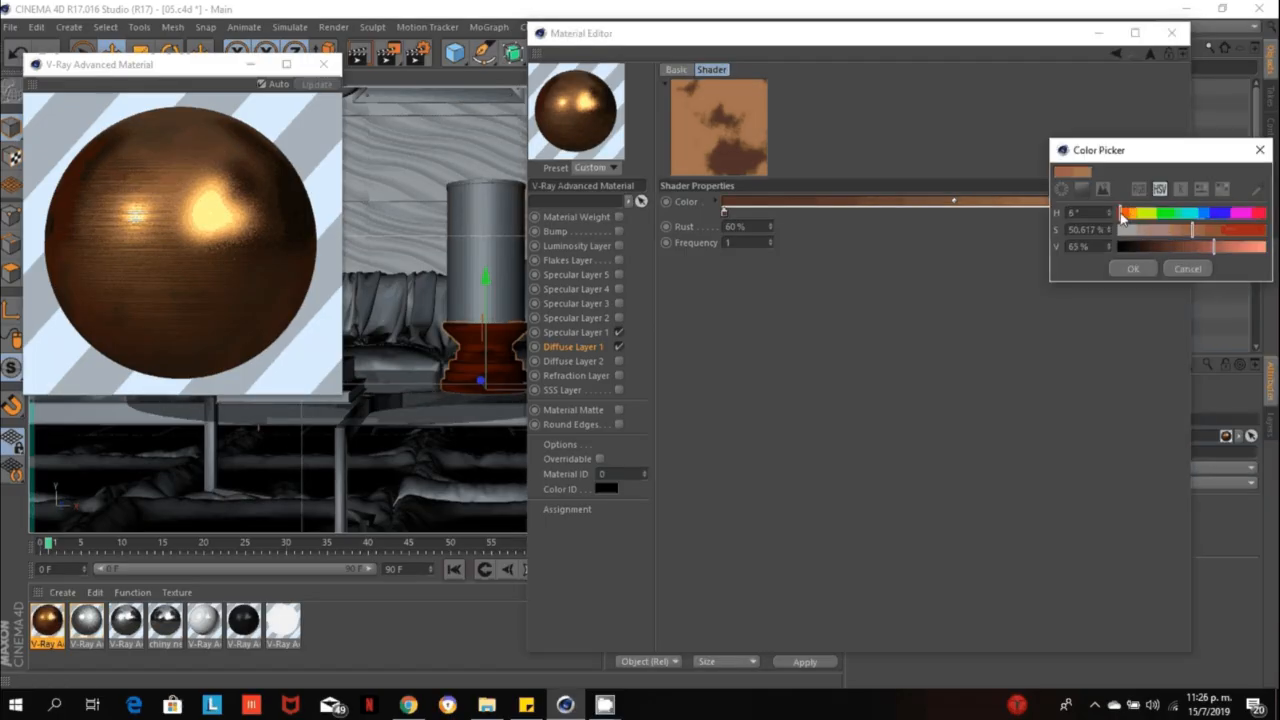
click(1134, 269)
Shift the Specular Layer 1 color to a reddish brown with hue 11°.
click(585, 333)
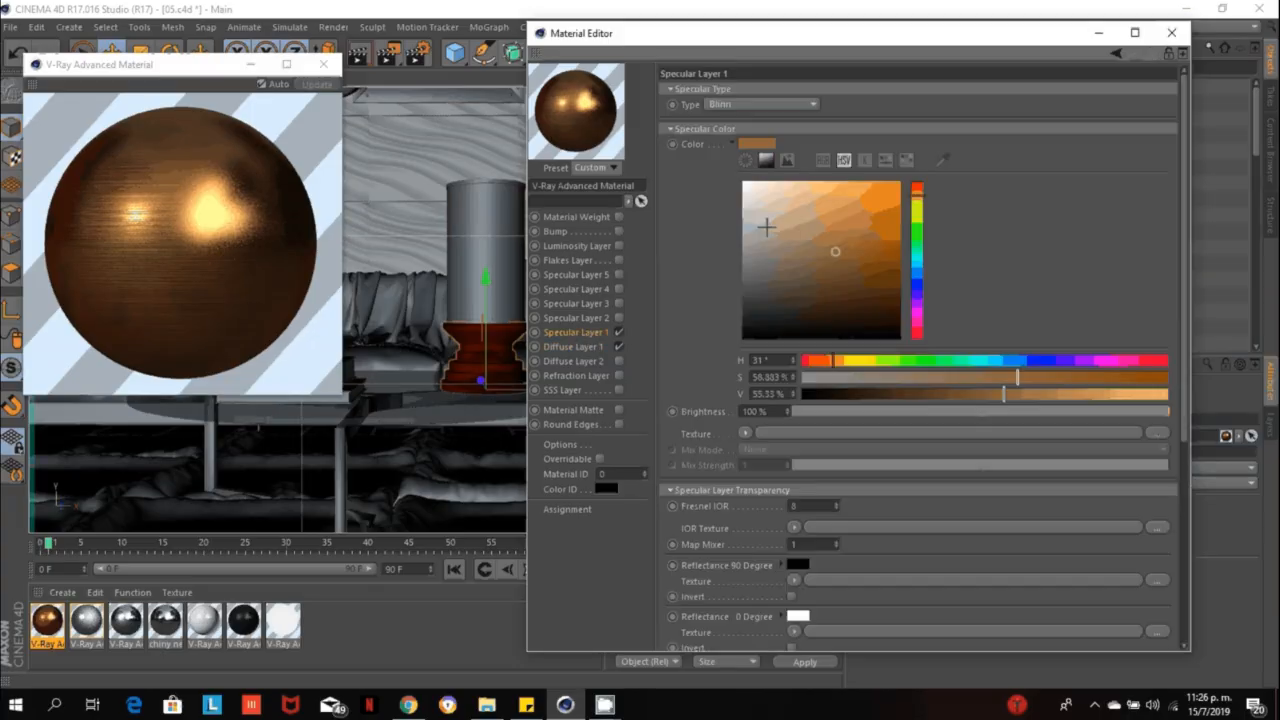
click(810, 362)
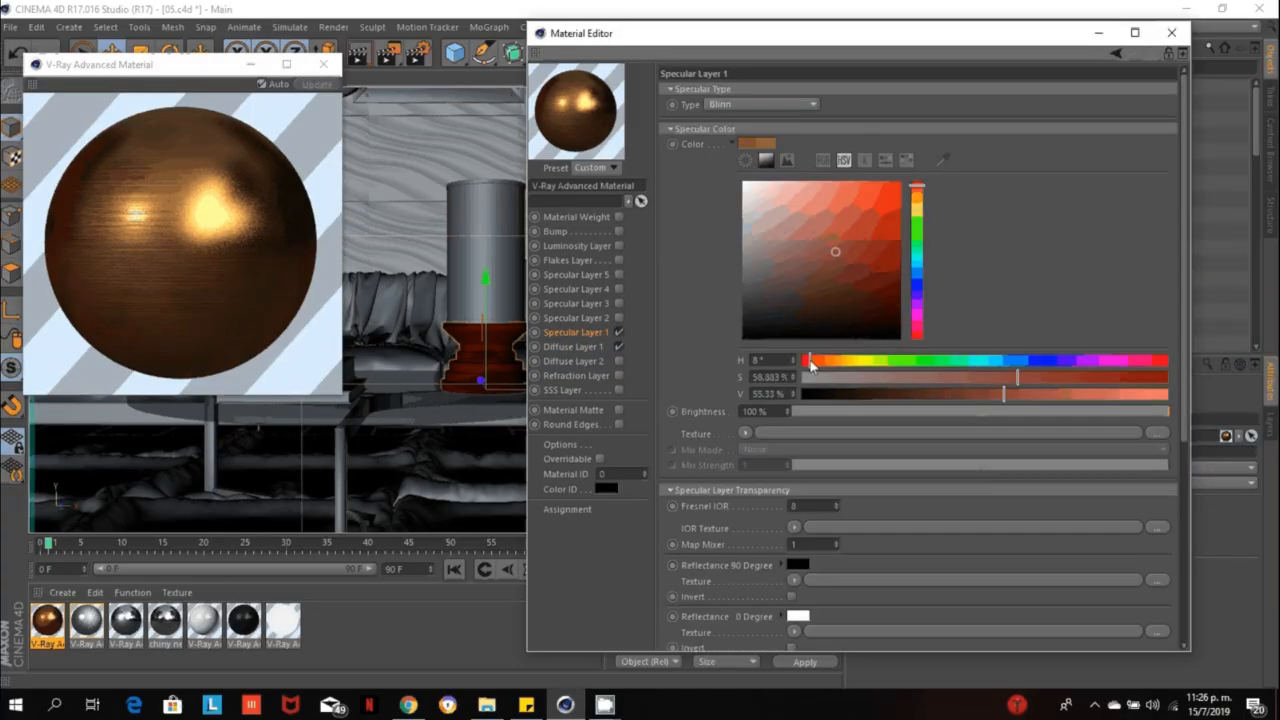
drag(810, 364, 814, 365)
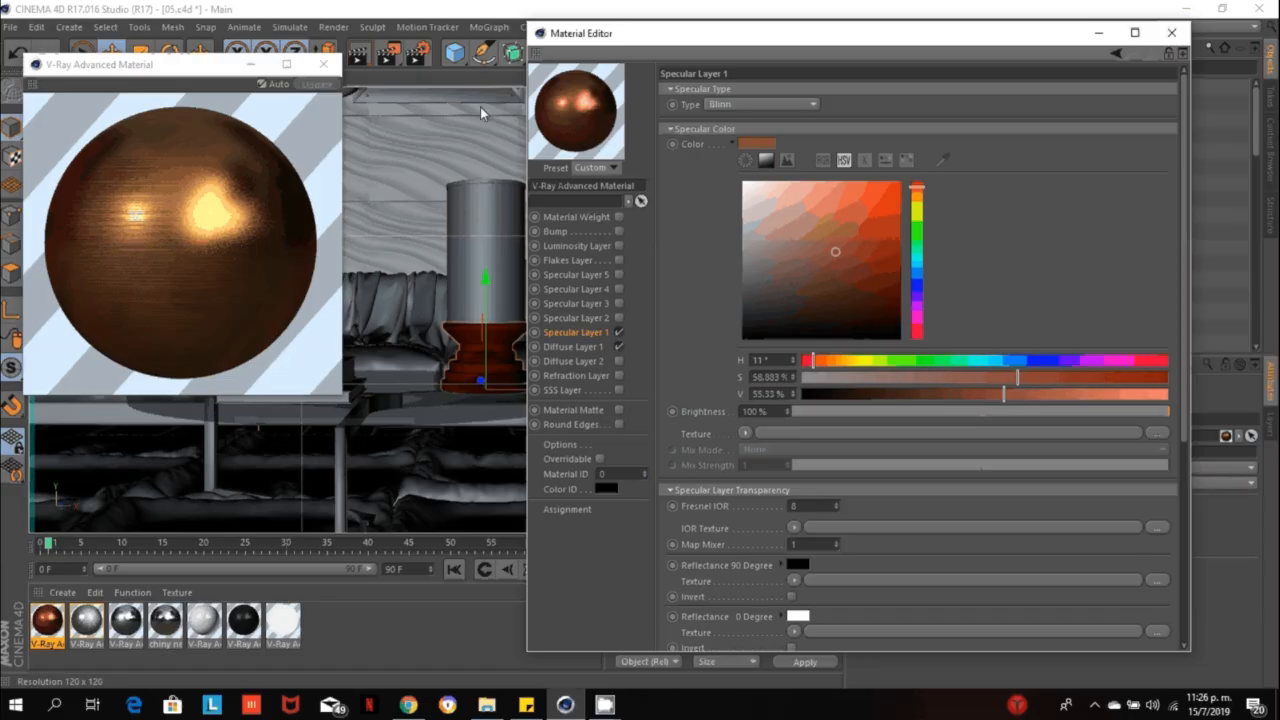
Render the candle holder base with the reddish metal colors to check it, and close the render windows.
click(392, 58)
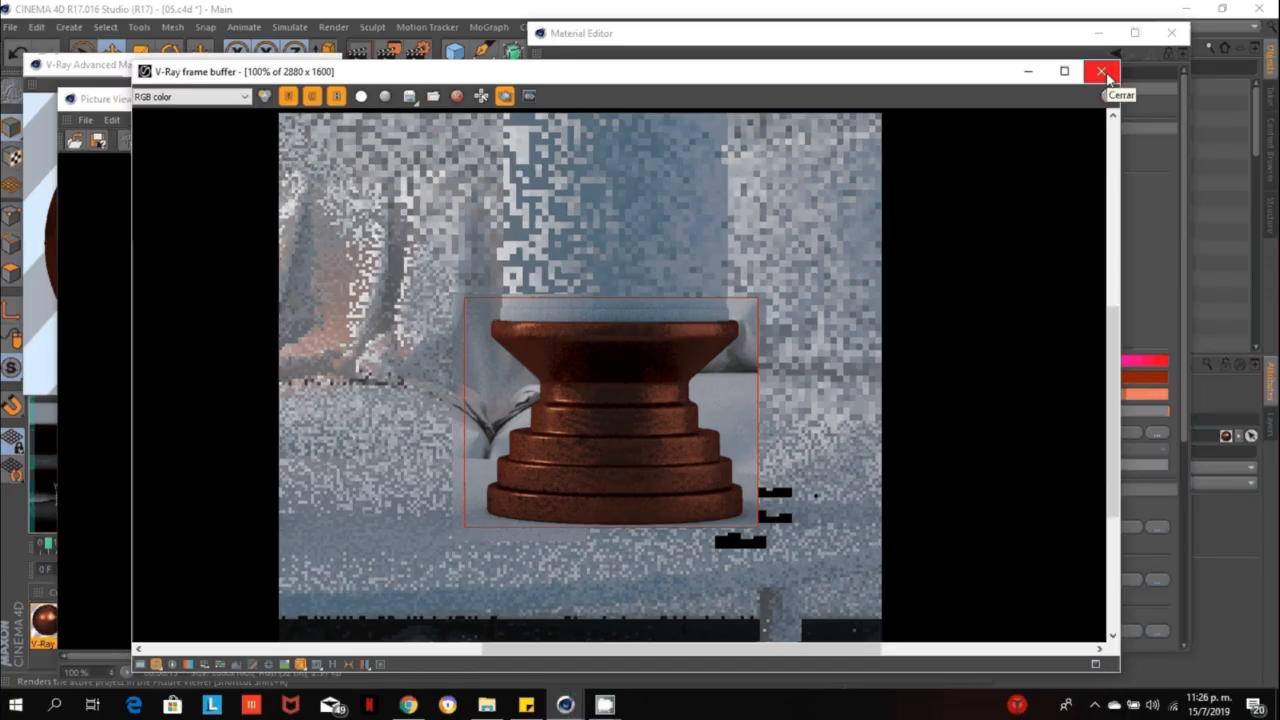
click(1101, 72)
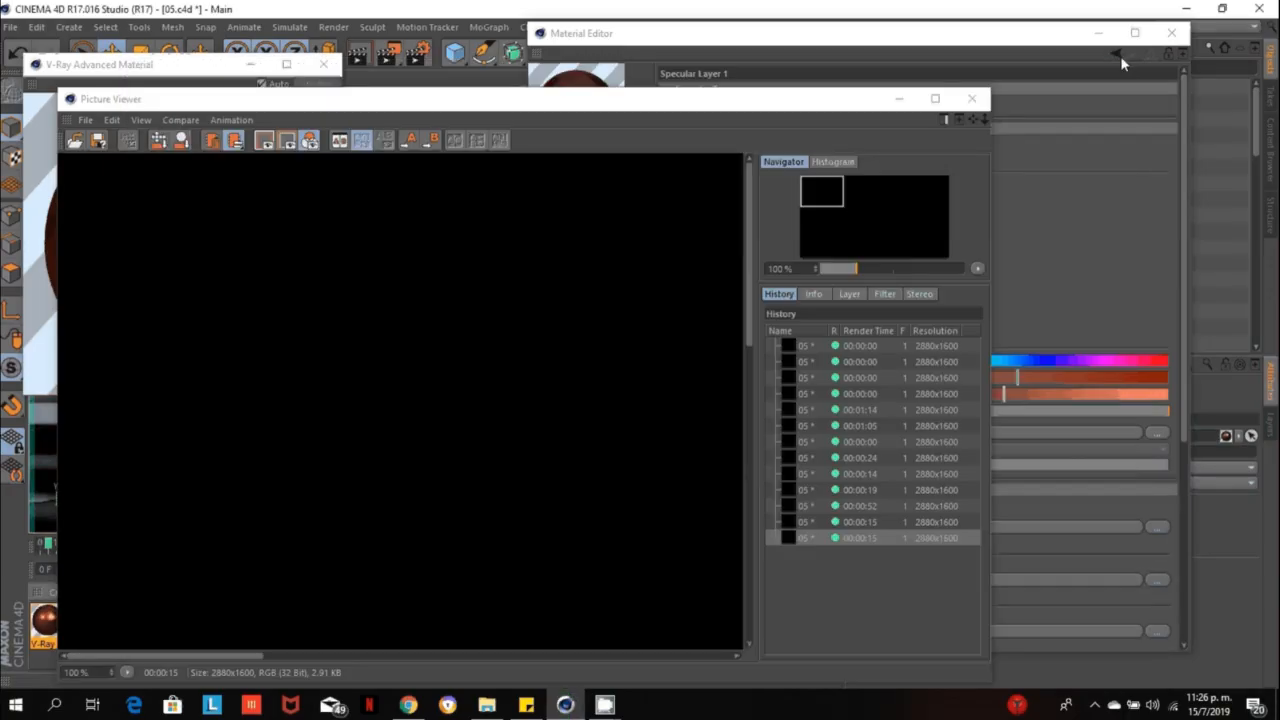
click(969, 100)
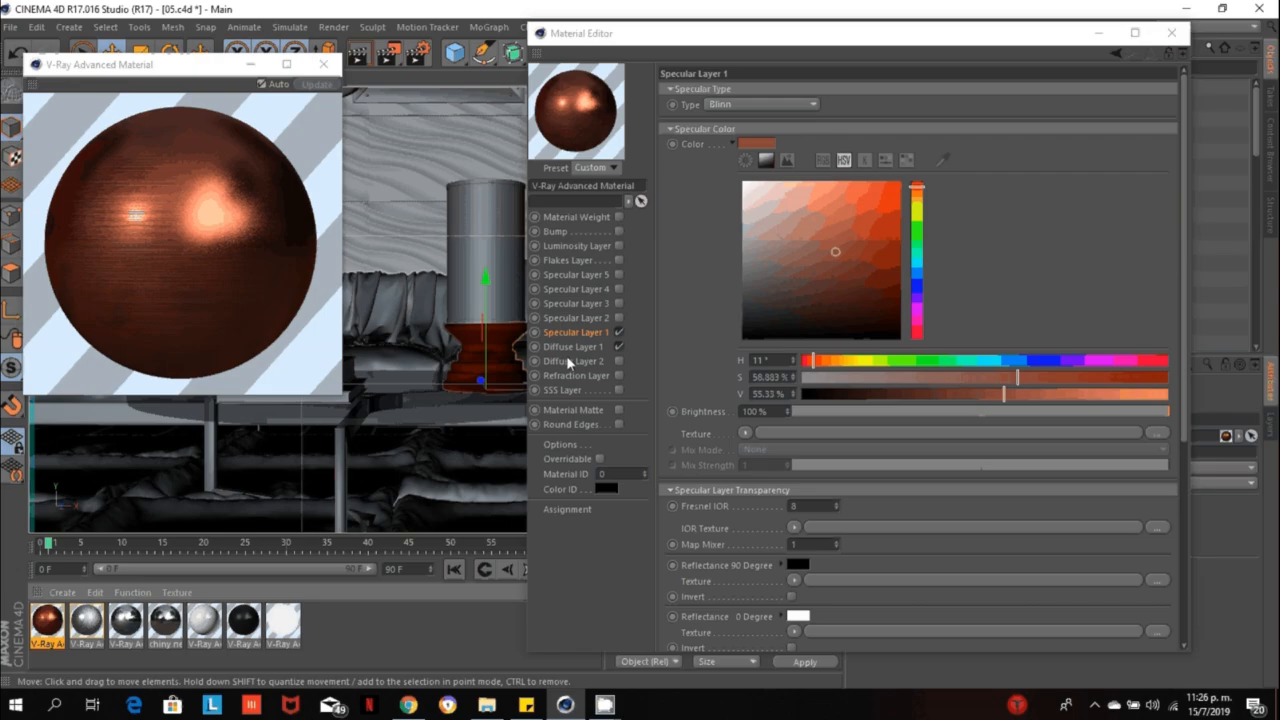
Enable Bump on the material and load brush me.jpg as its texture without copying the image to the project.
click(619, 231)
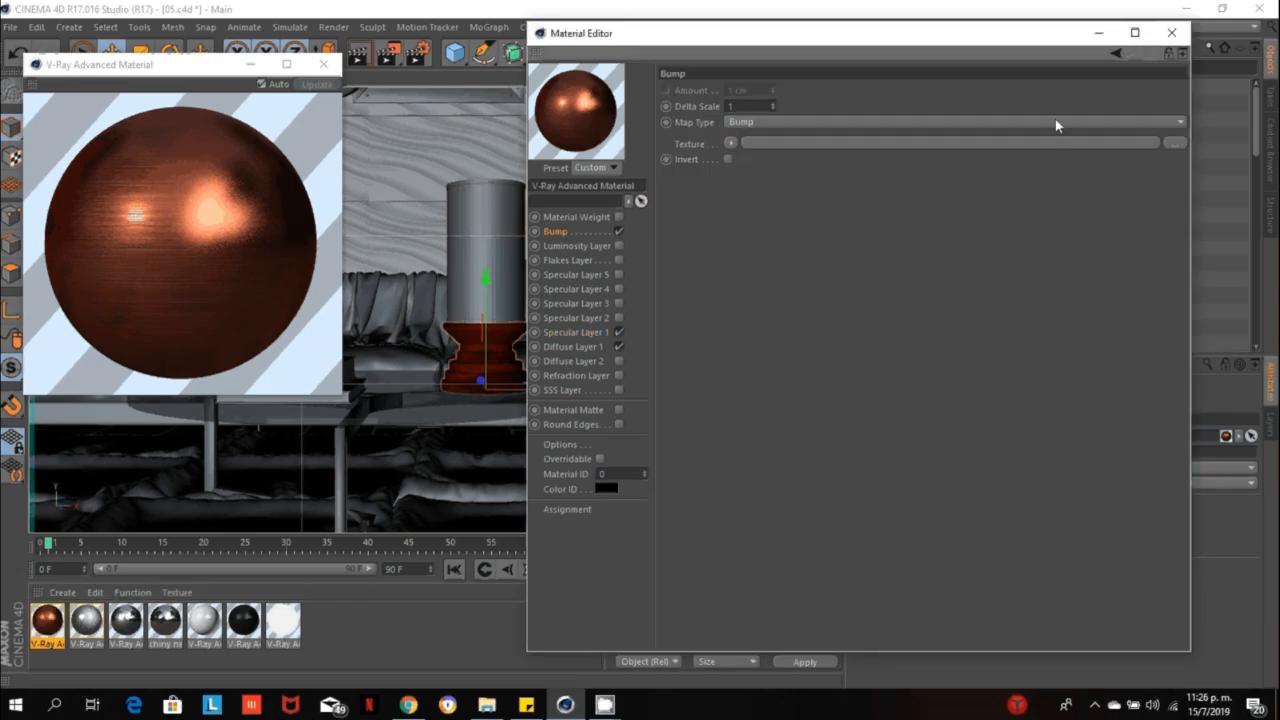
click(1177, 143)
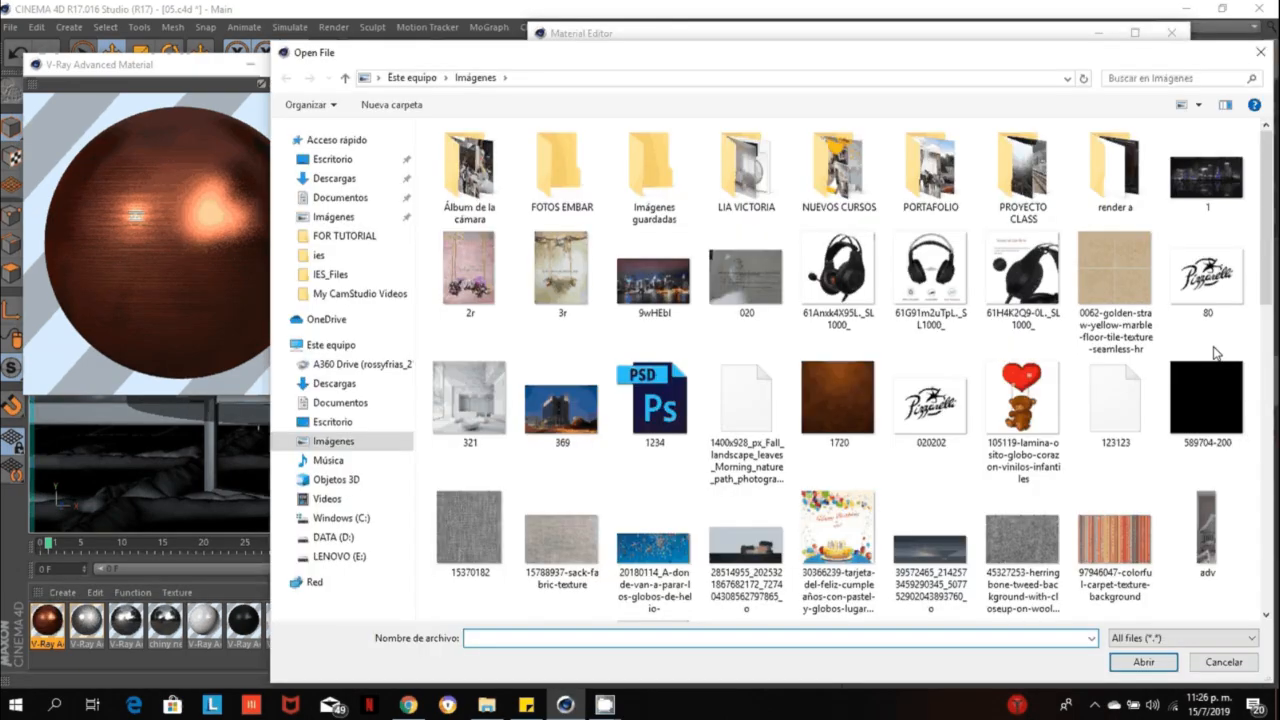
drag(1267, 302, 1271, 480)
click(1207, 215)
click(1143, 660)
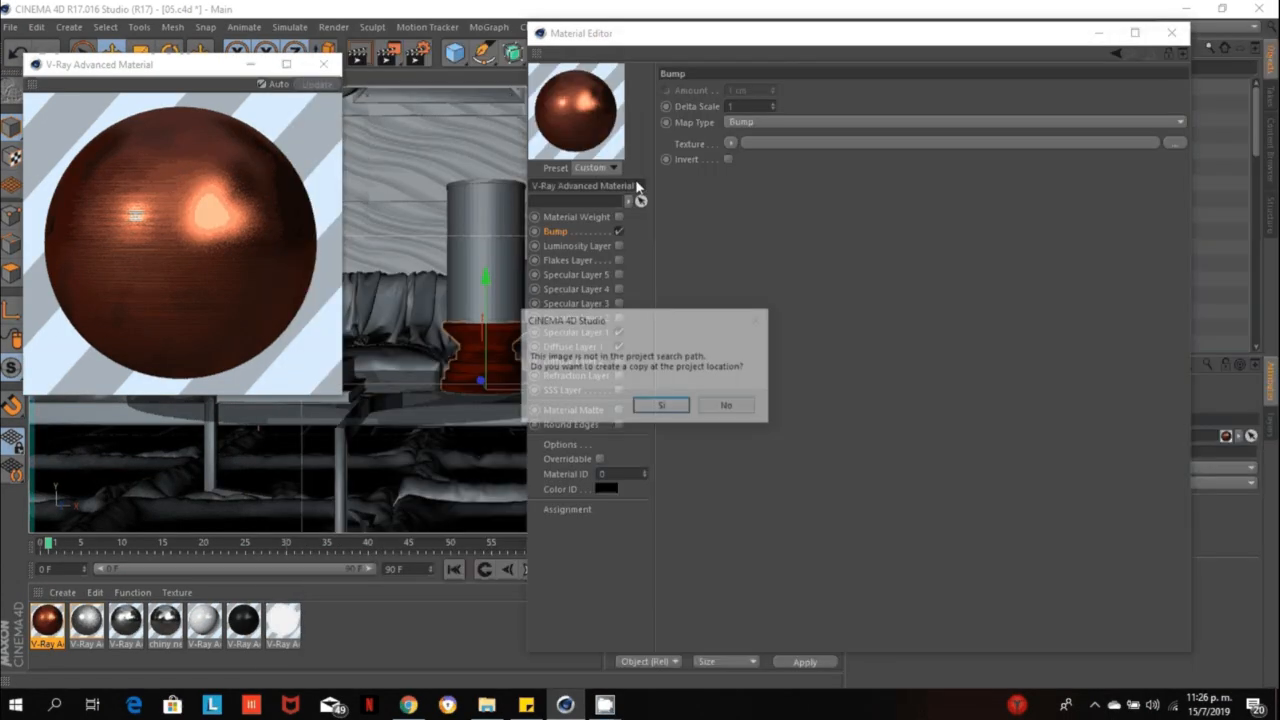
click(727, 405)
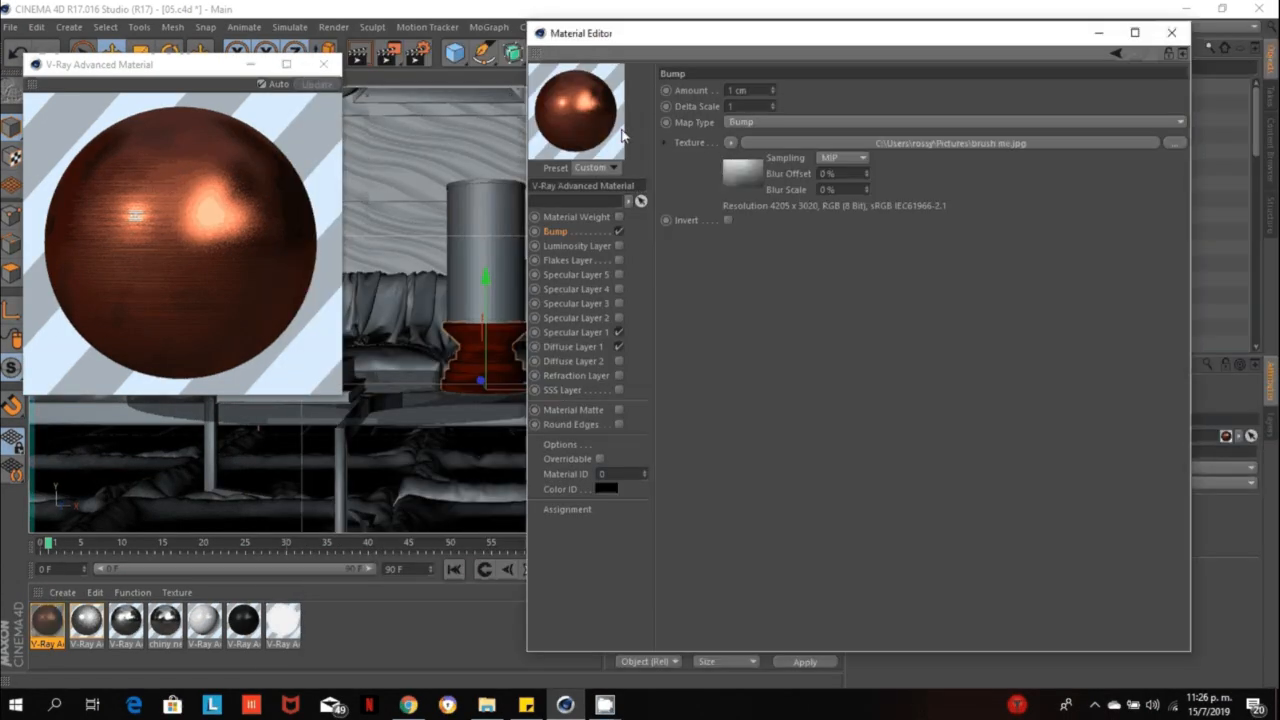
Set the bump amount to 0.45 cm.
double_click(752, 91)
key(BackSpace)
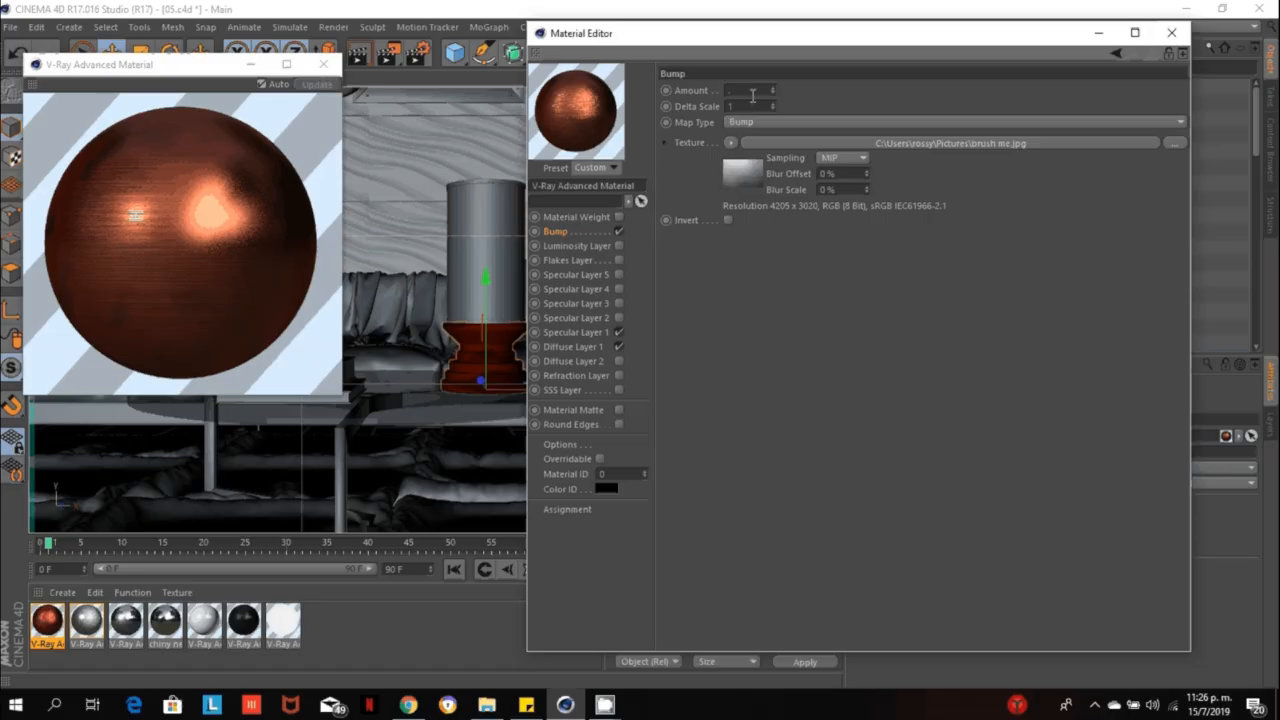
text(0.45)
key(Return)
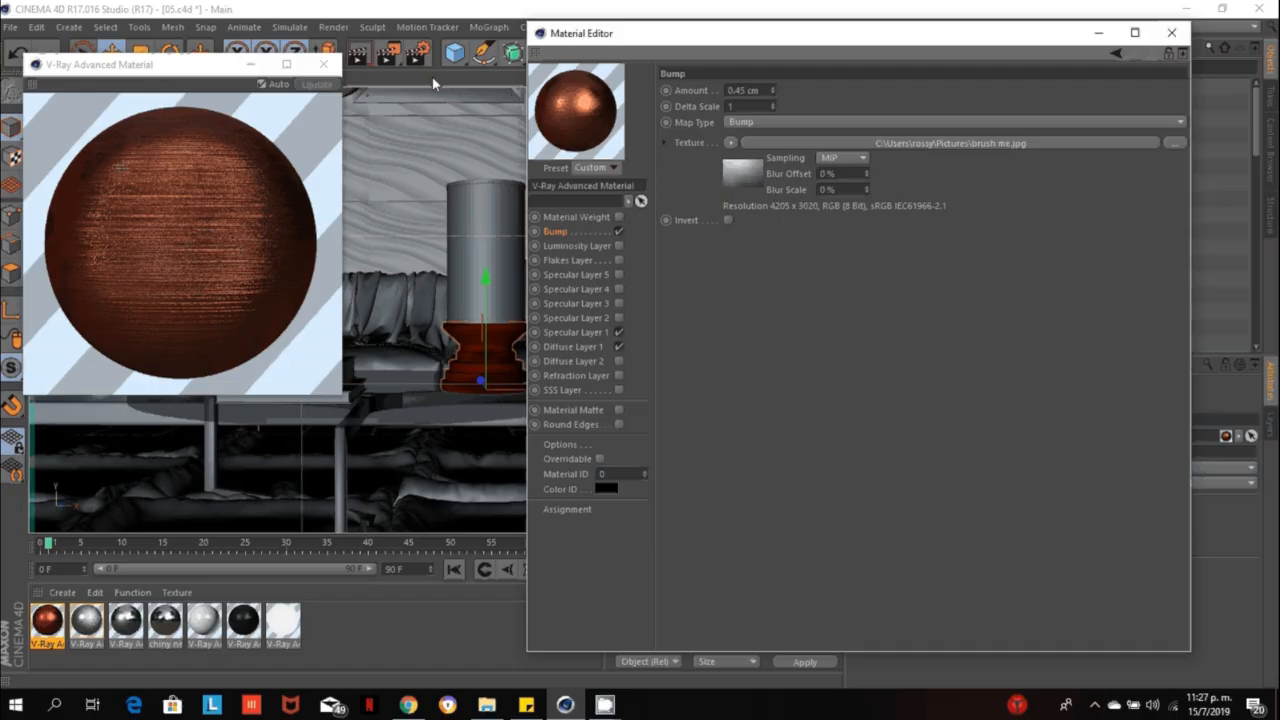
Test-render the candle holder base with the 0.45 cm bump, then stop the render and close its windows.
click(386, 60)
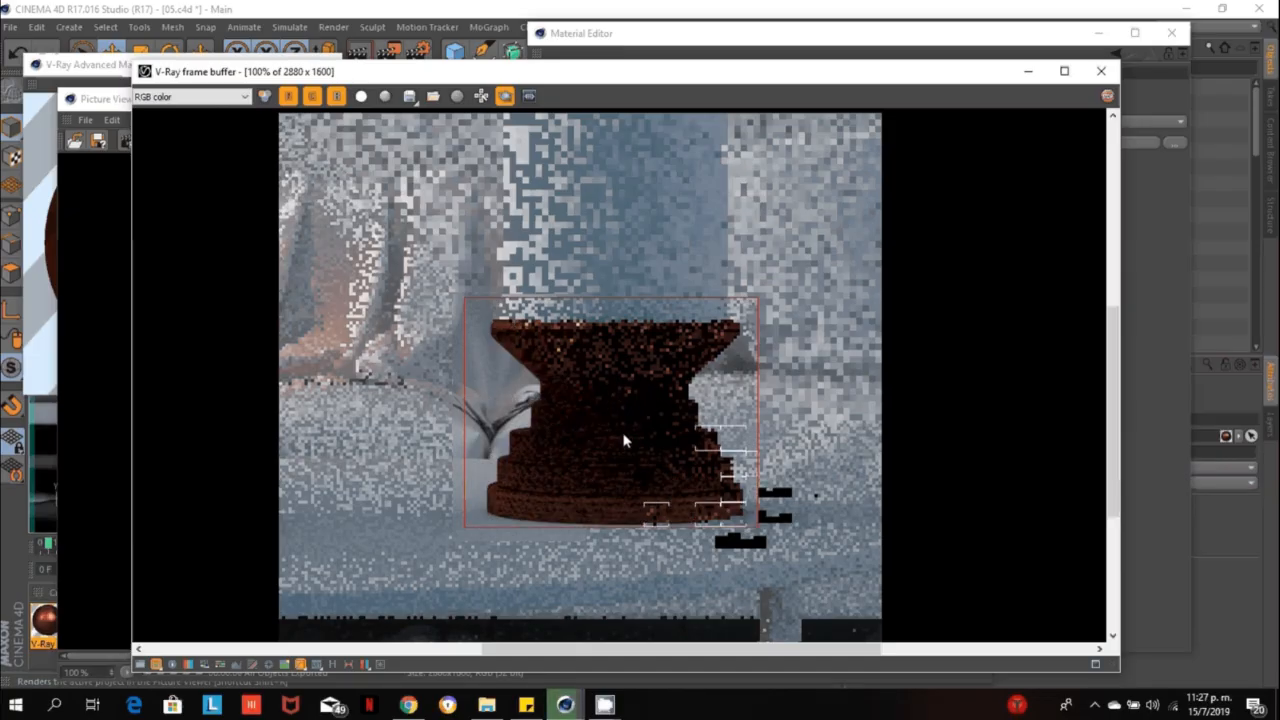
click(1100, 72)
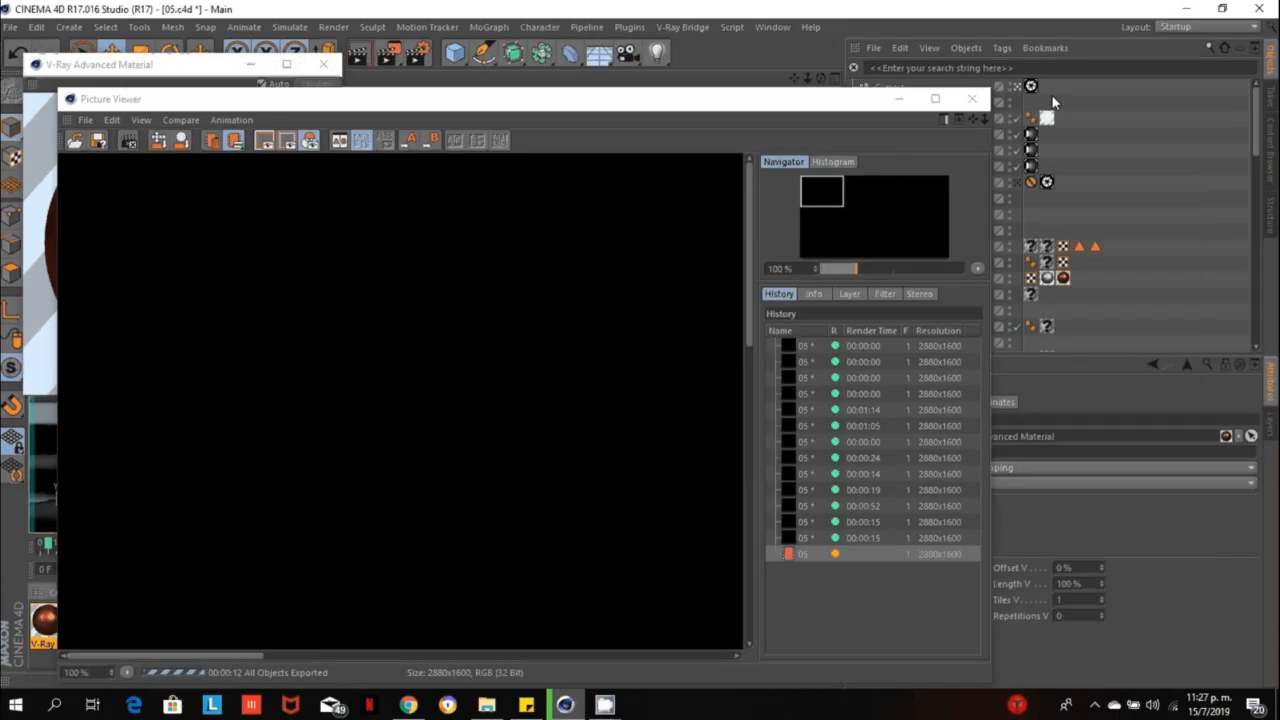
click(971, 98)
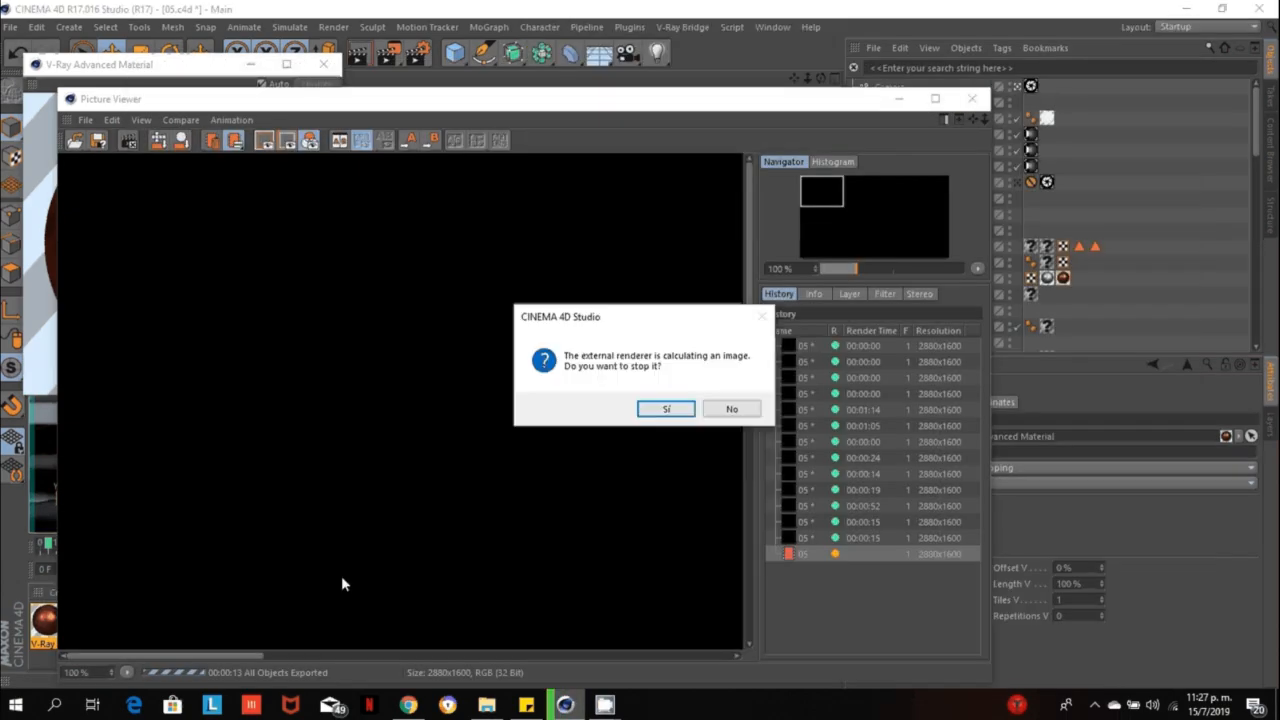
click(665, 409)
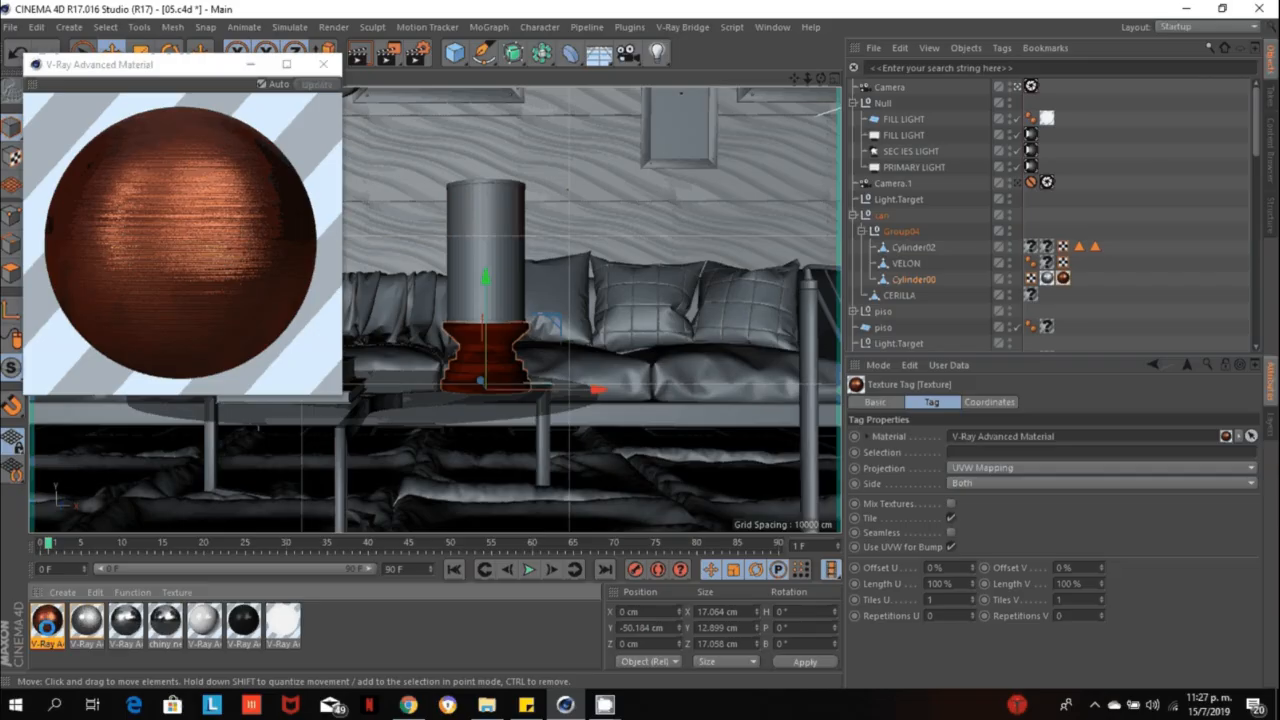
Reopen the reddish metal material for editing and set its bump amount to 0.1 cm.
double_click(47, 628)
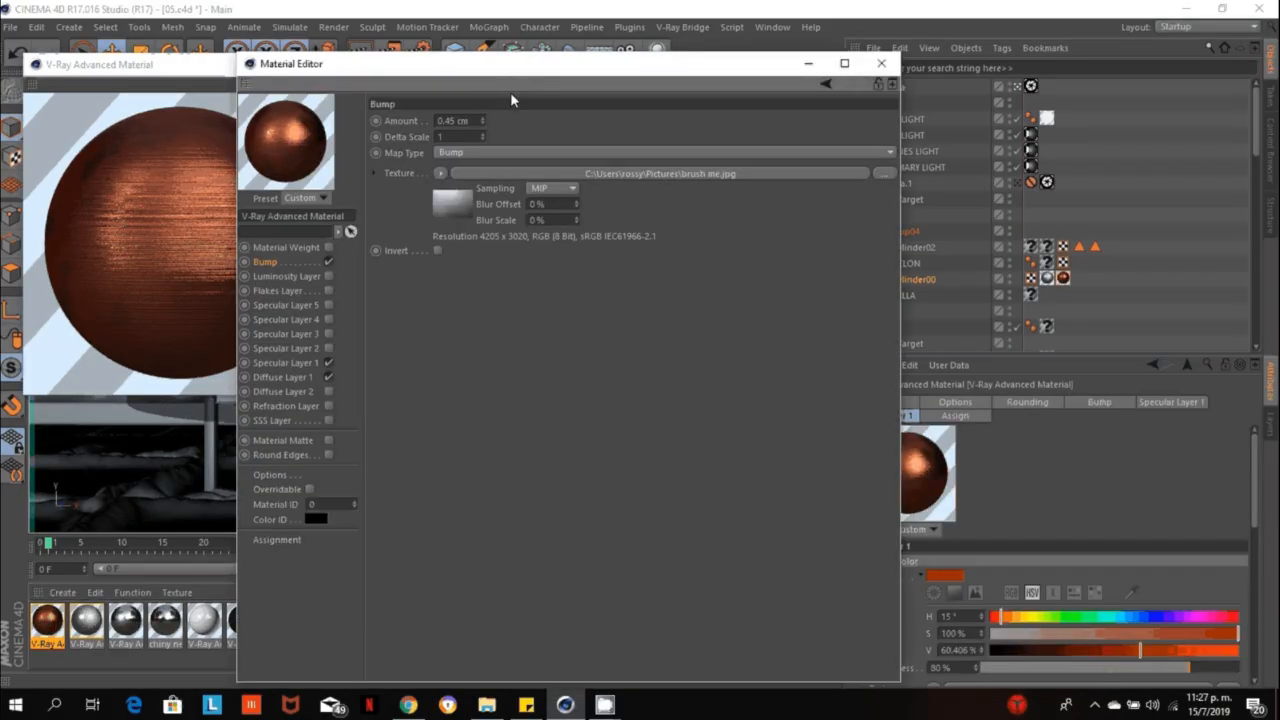
drag(500, 63, 647, 68)
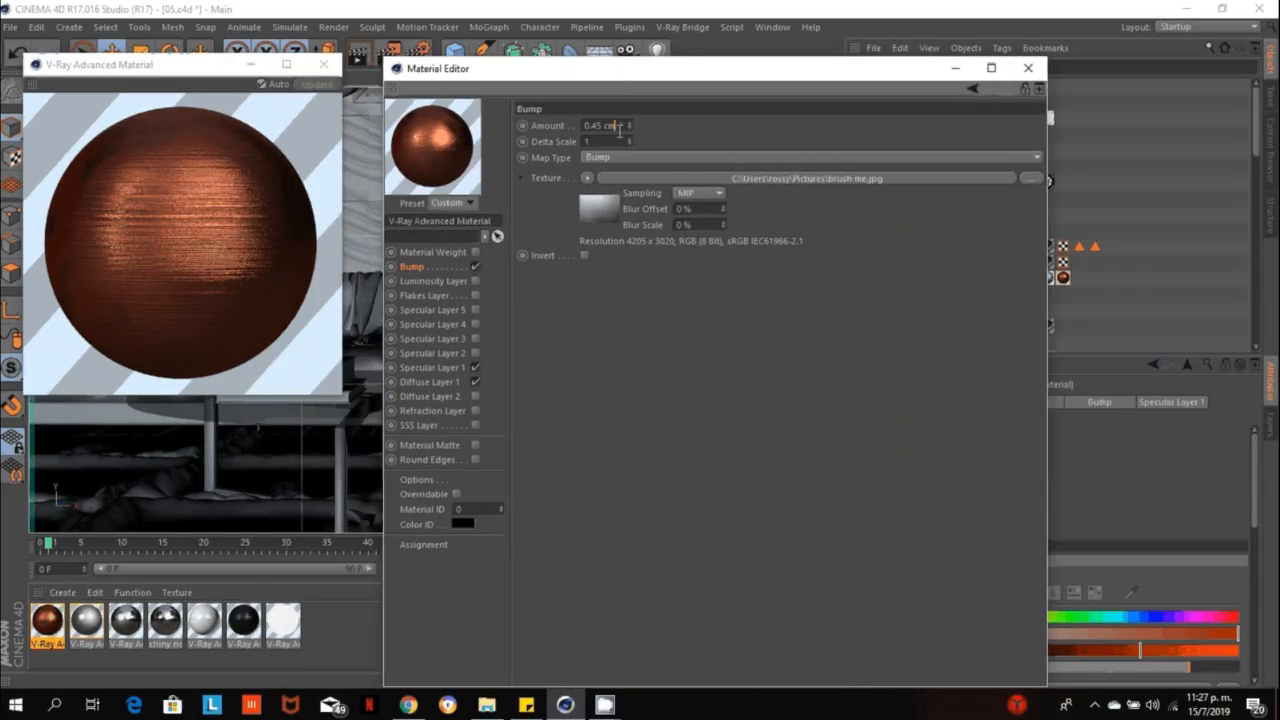
double_click(619, 128)
text(0.1)
key(Return)
Test-render the candle holder base with the reduced bump, then stop the render and close its windows.
click(390, 52)
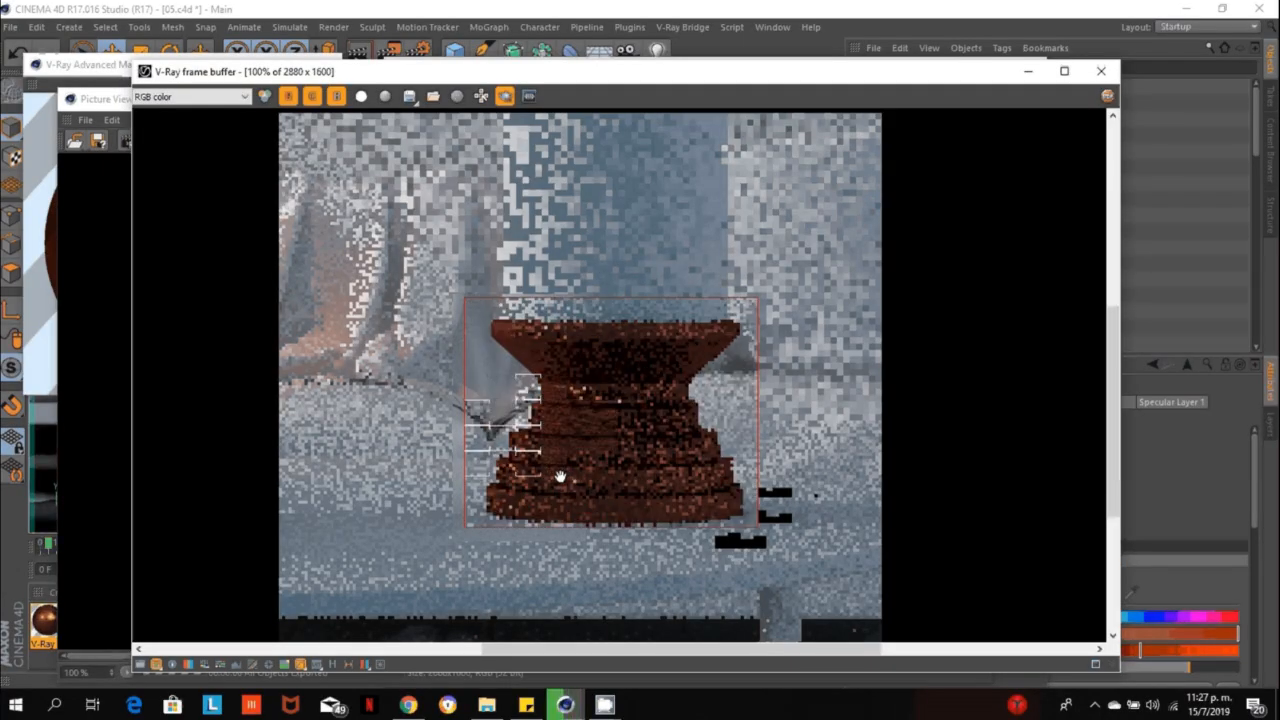
click(1101, 71)
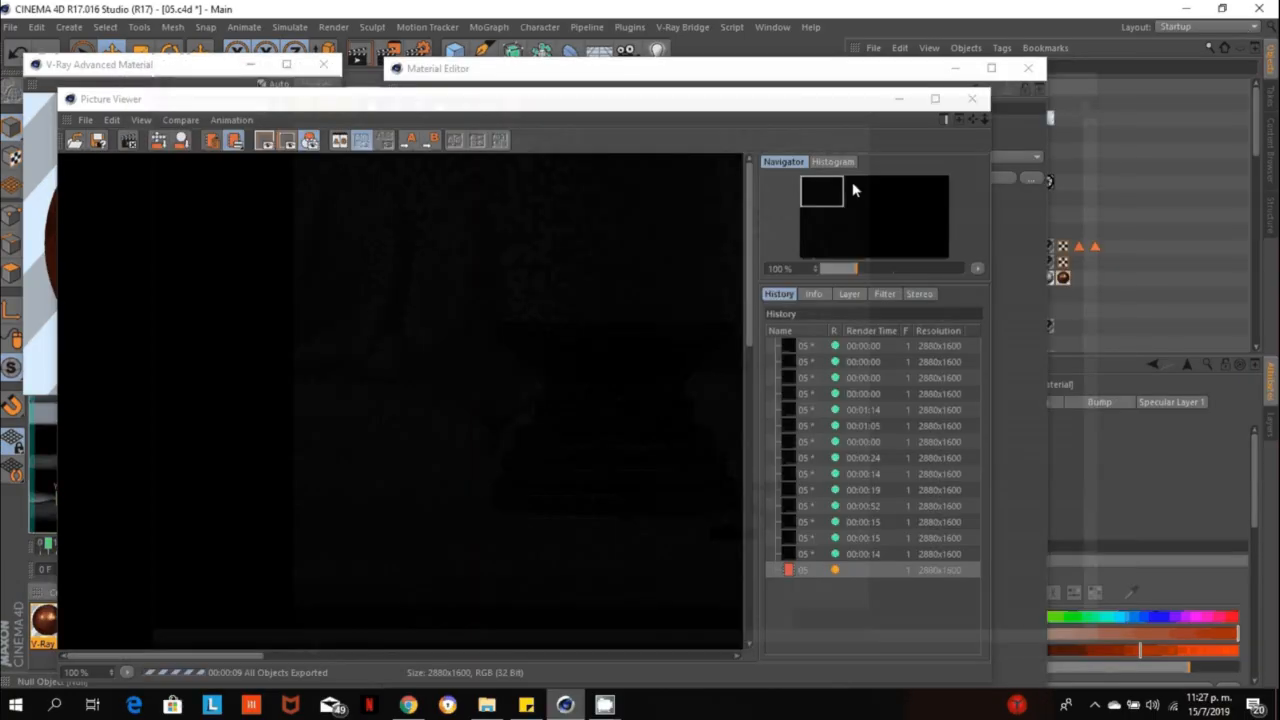
click(972, 99)
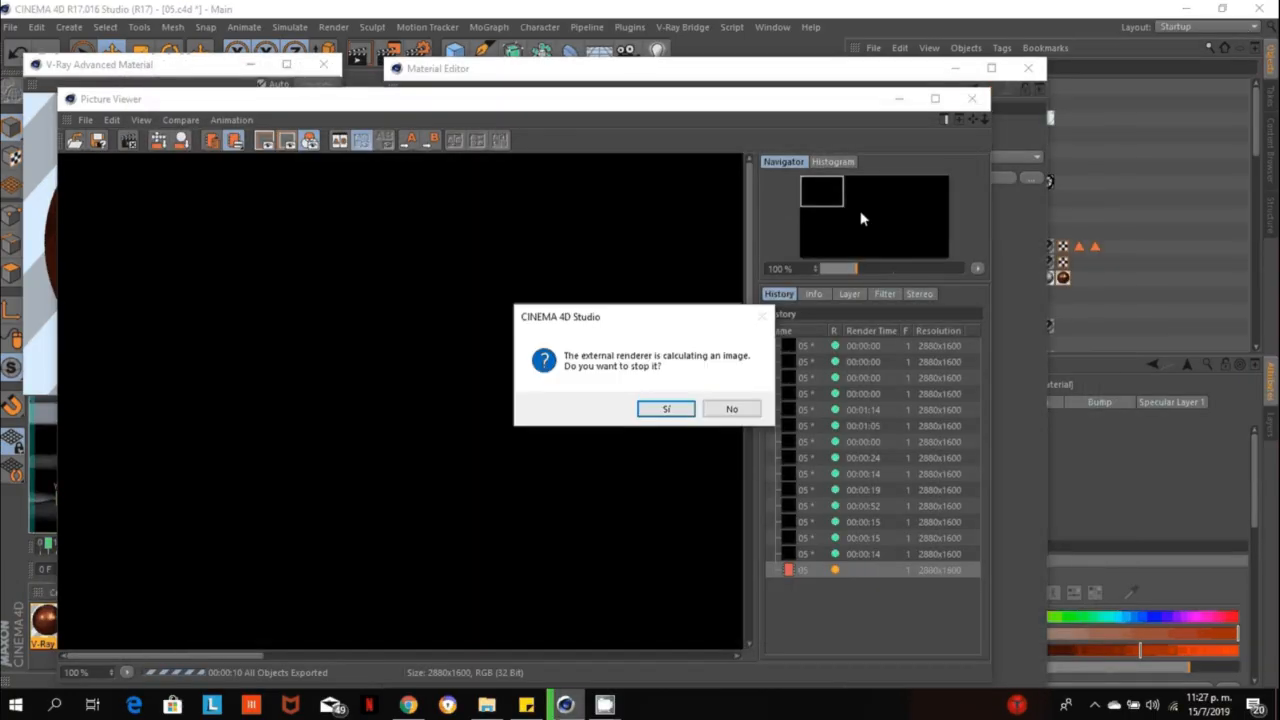
click(665, 409)
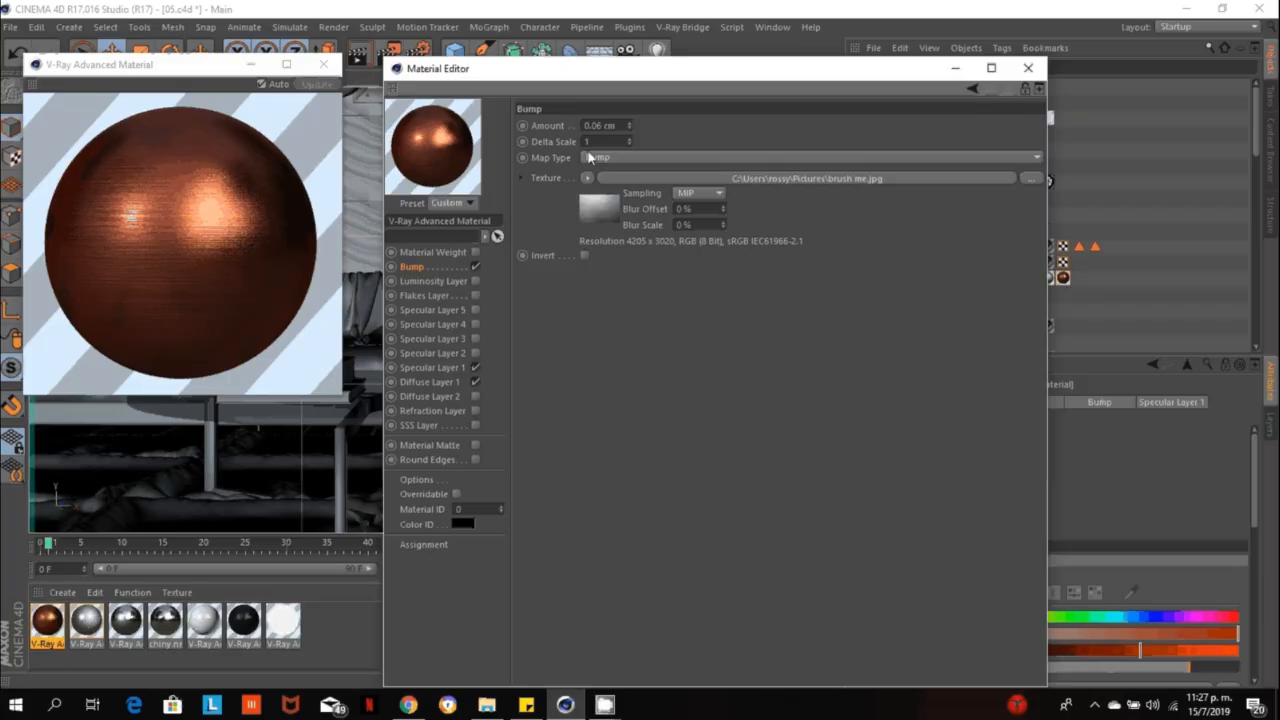
Render the candle holder base with the 0.06 cm bump, close the render windows, and review the Diffuse Layer 1 and Bump settings.
click(392, 52)
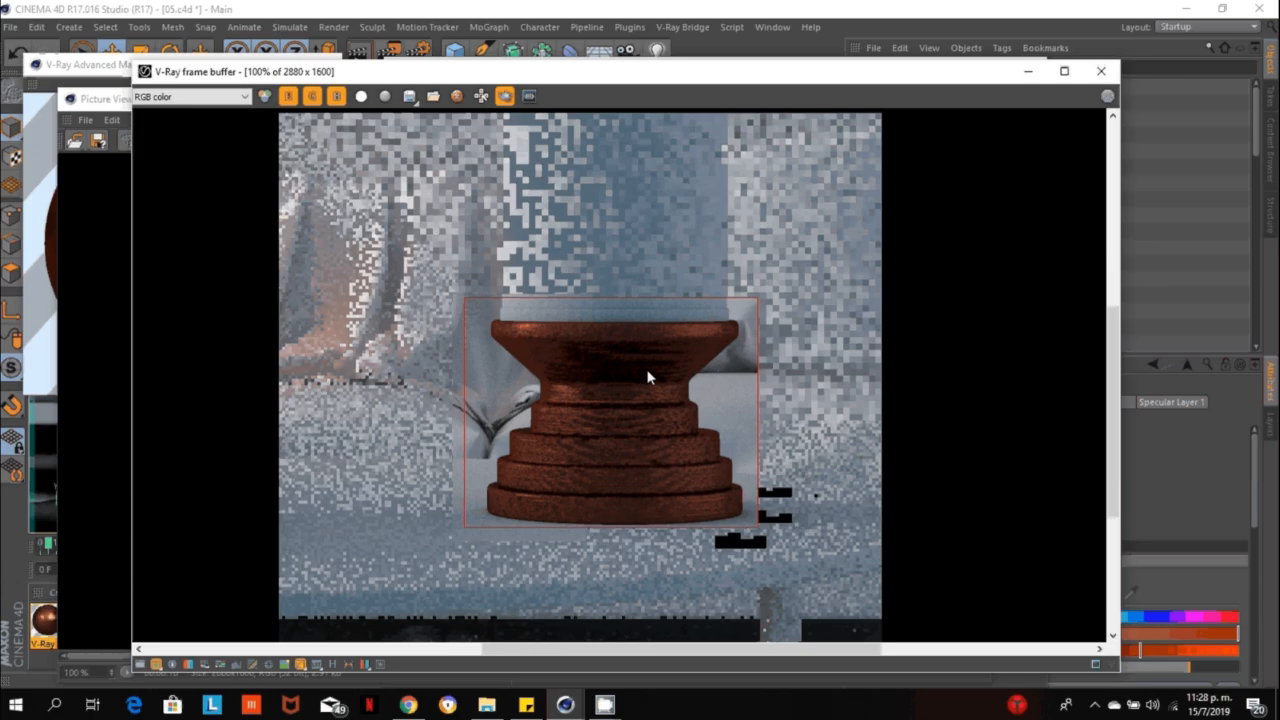
click(1103, 70)
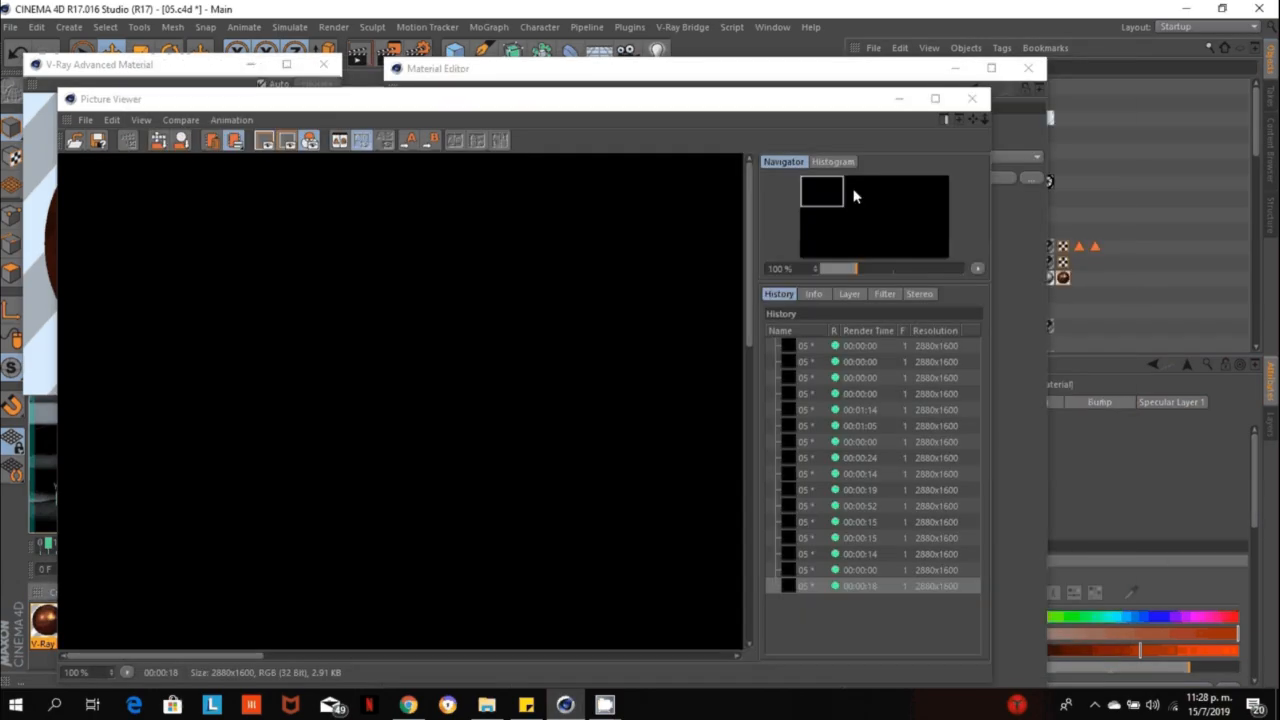
click(971, 98)
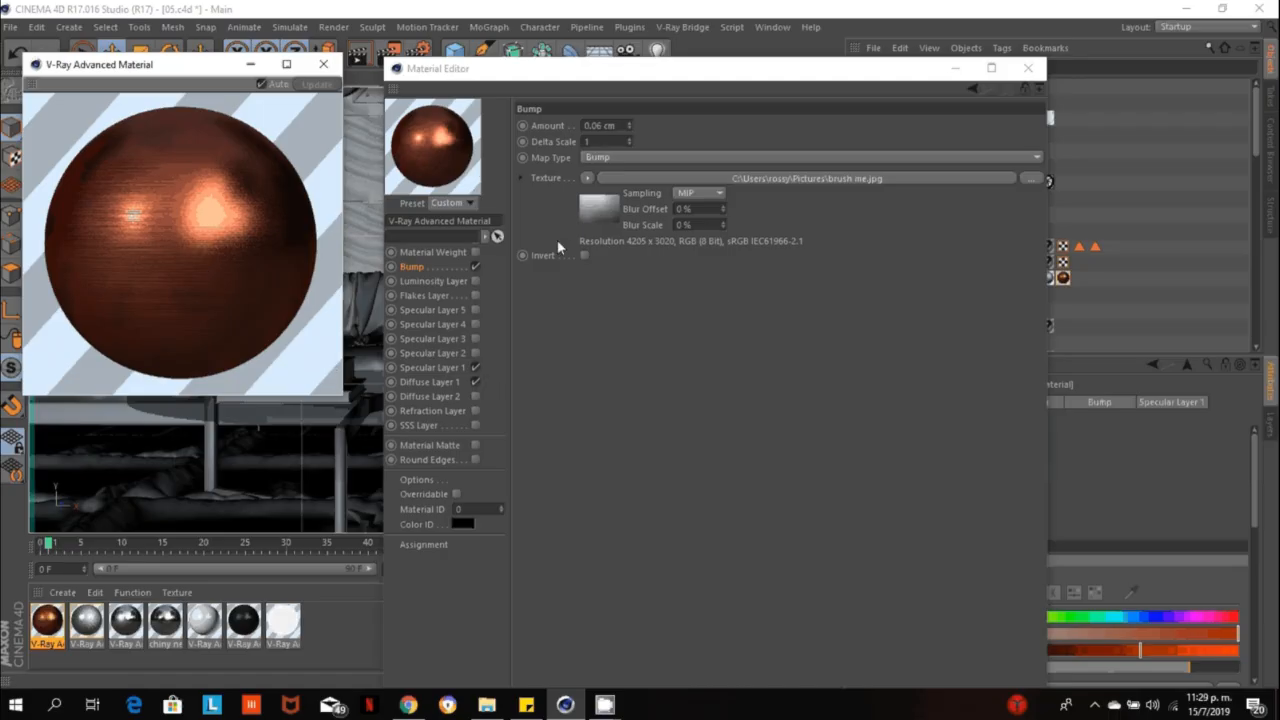
click(432, 381)
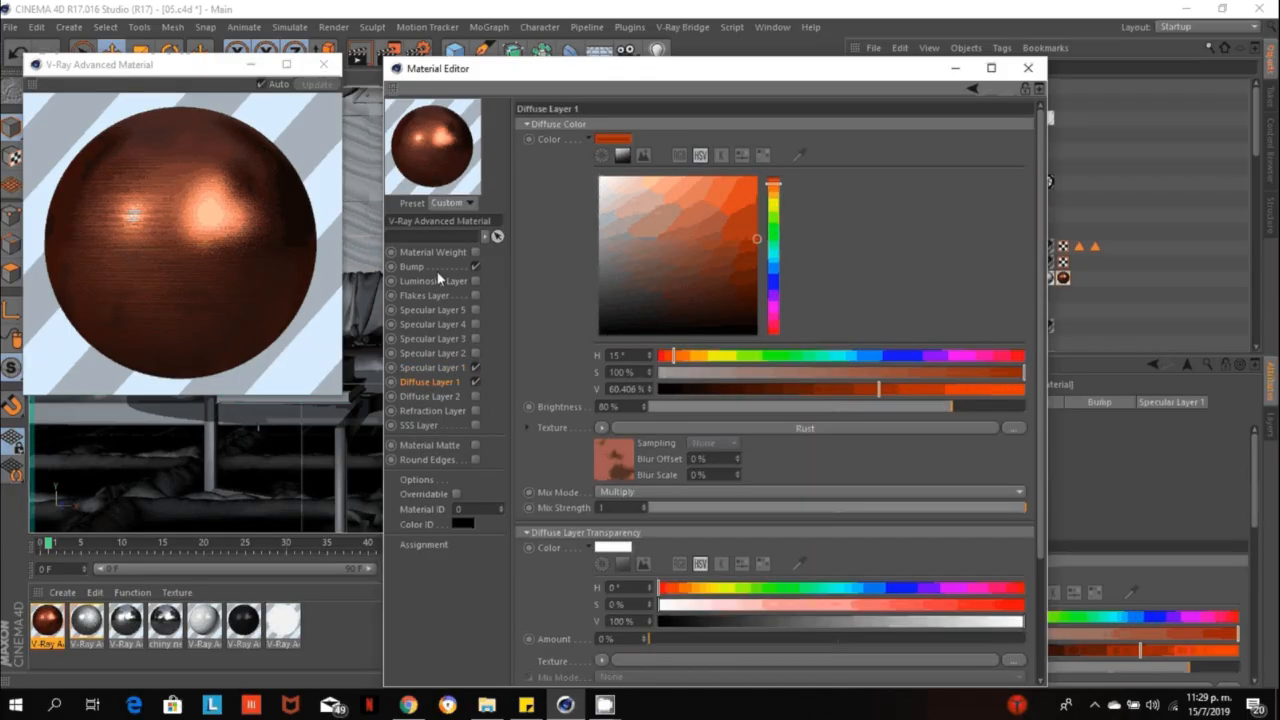
click(439, 267)
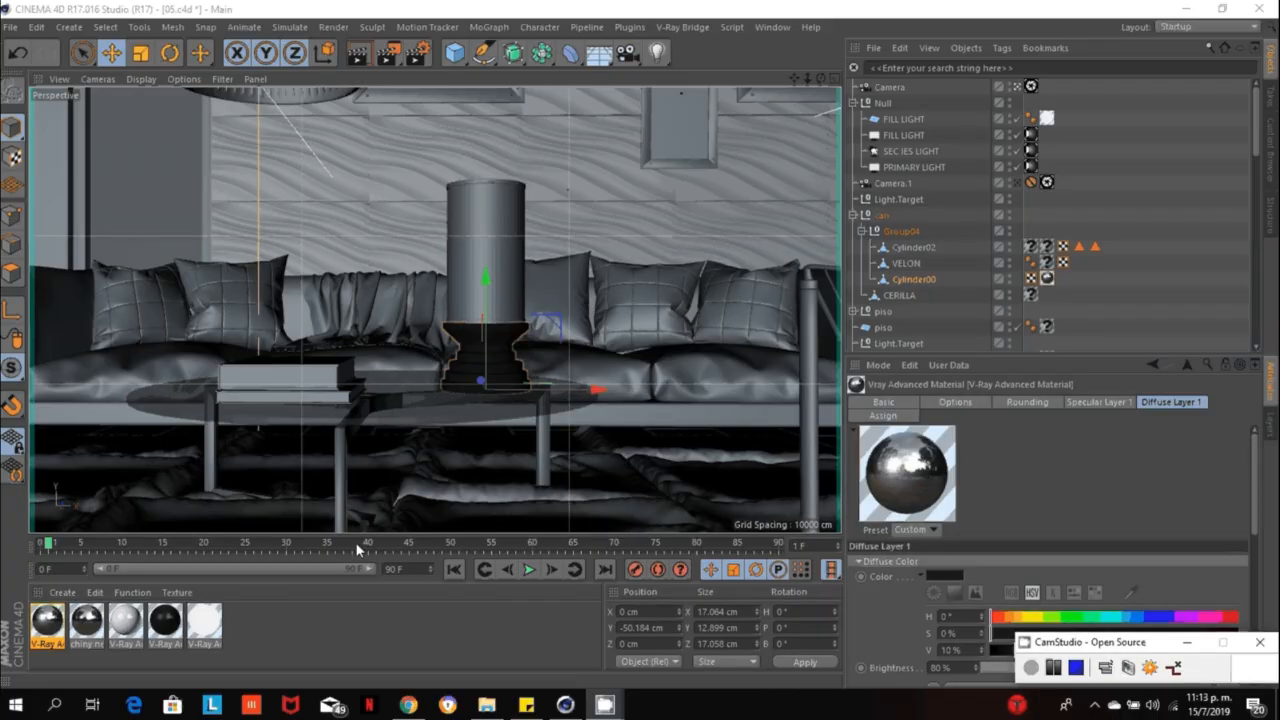
Create a new V-Ray Advanced Material with no existing material selected.
click(268, 640)
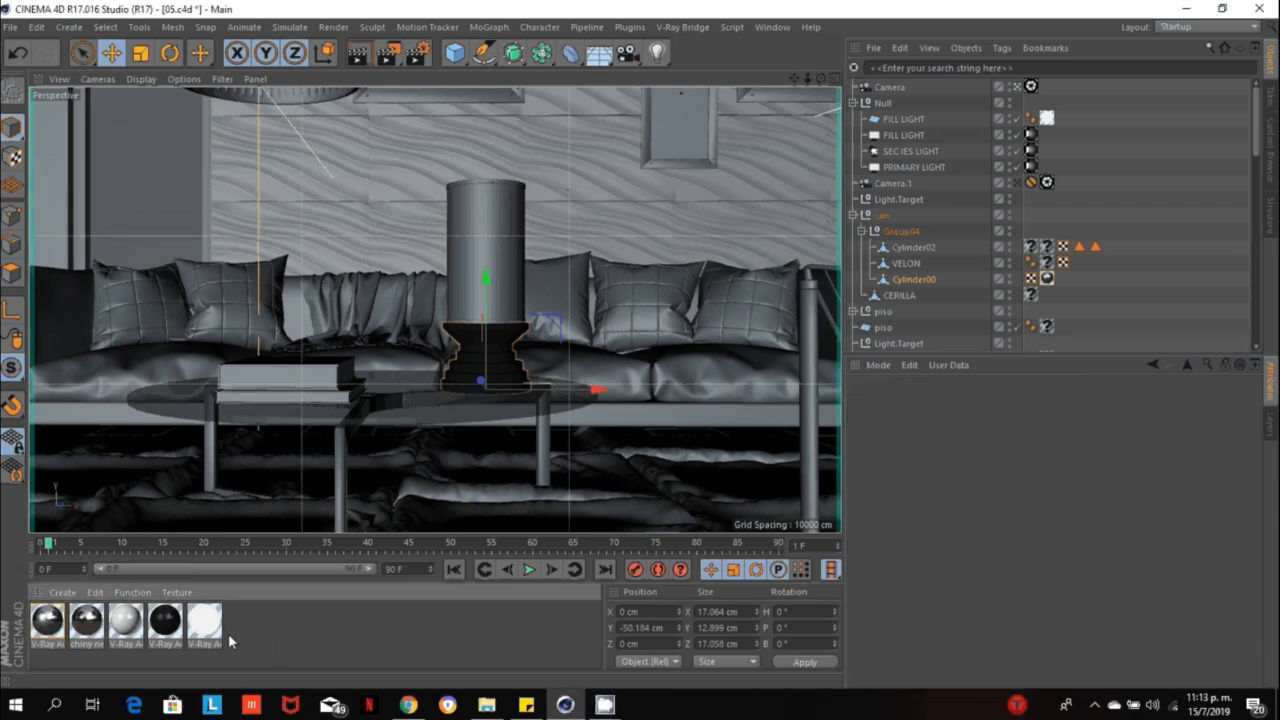
click(63, 593)
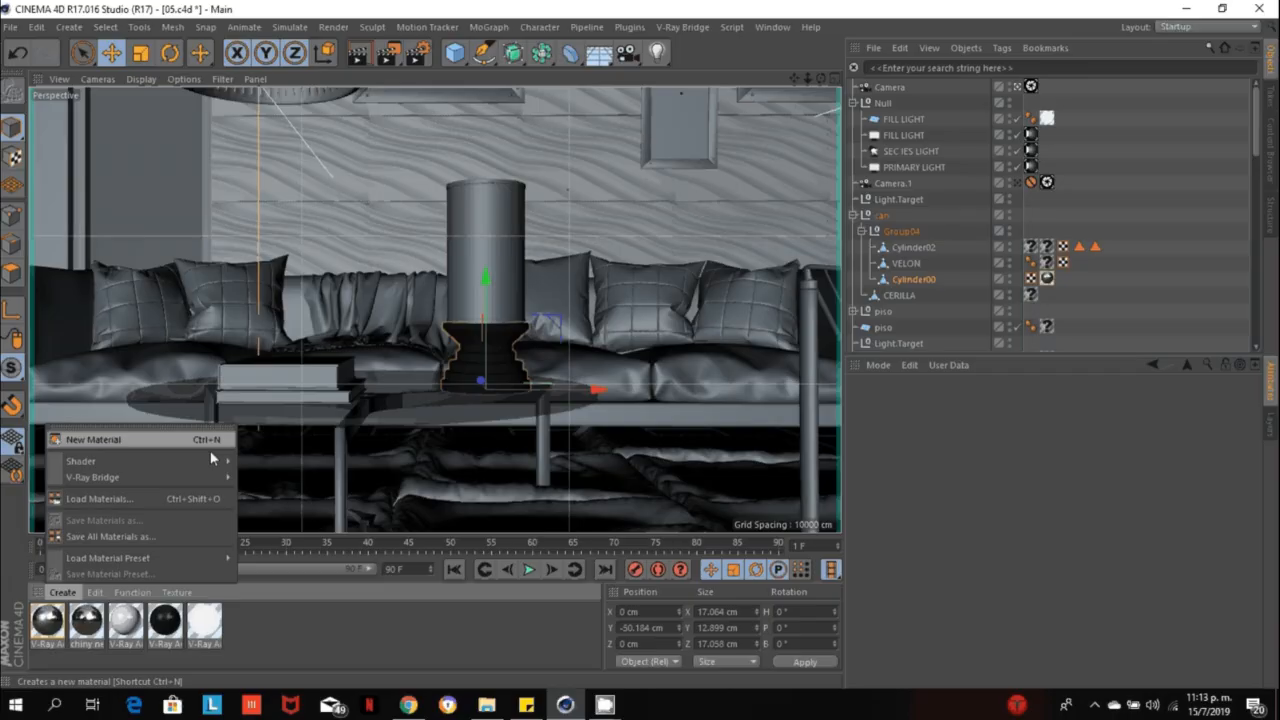
mouse_move(200, 477)
click(280, 460)
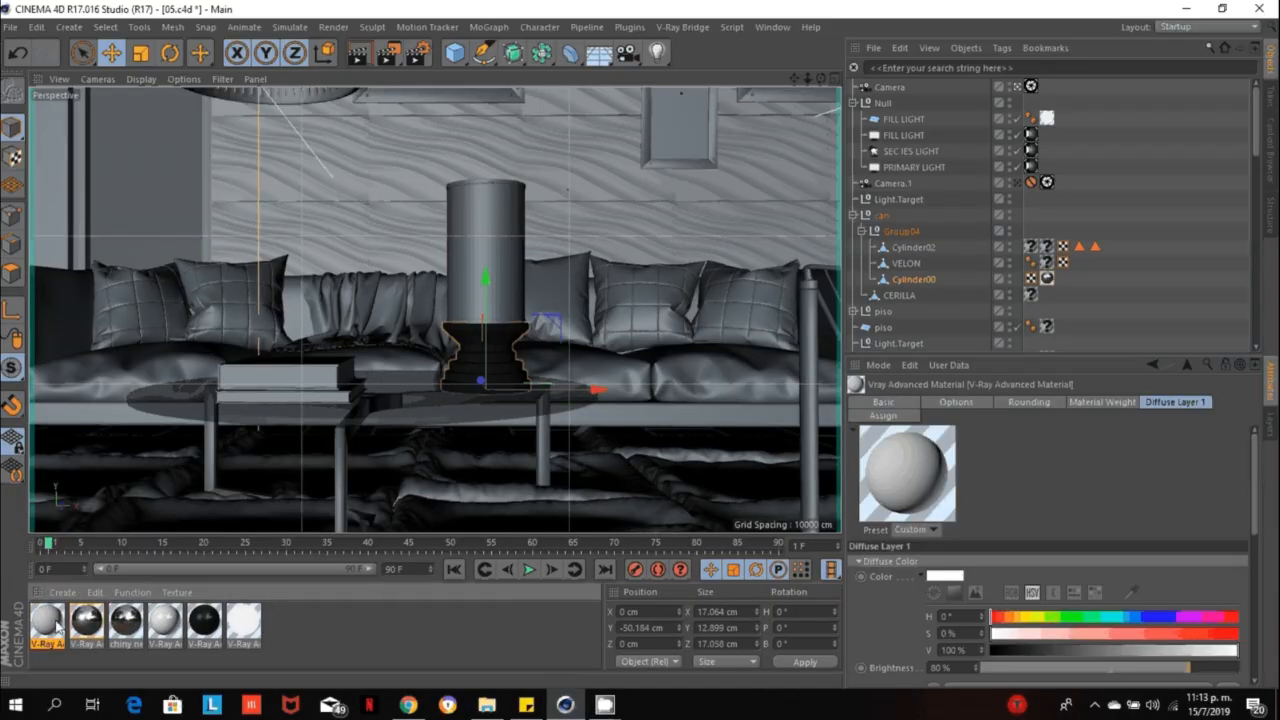
Open the new material for editing and show its preview enlarged in a separate window, arranged beside the Material Editor.
double_click(57, 625)
drag(441, 108, 825, 42)
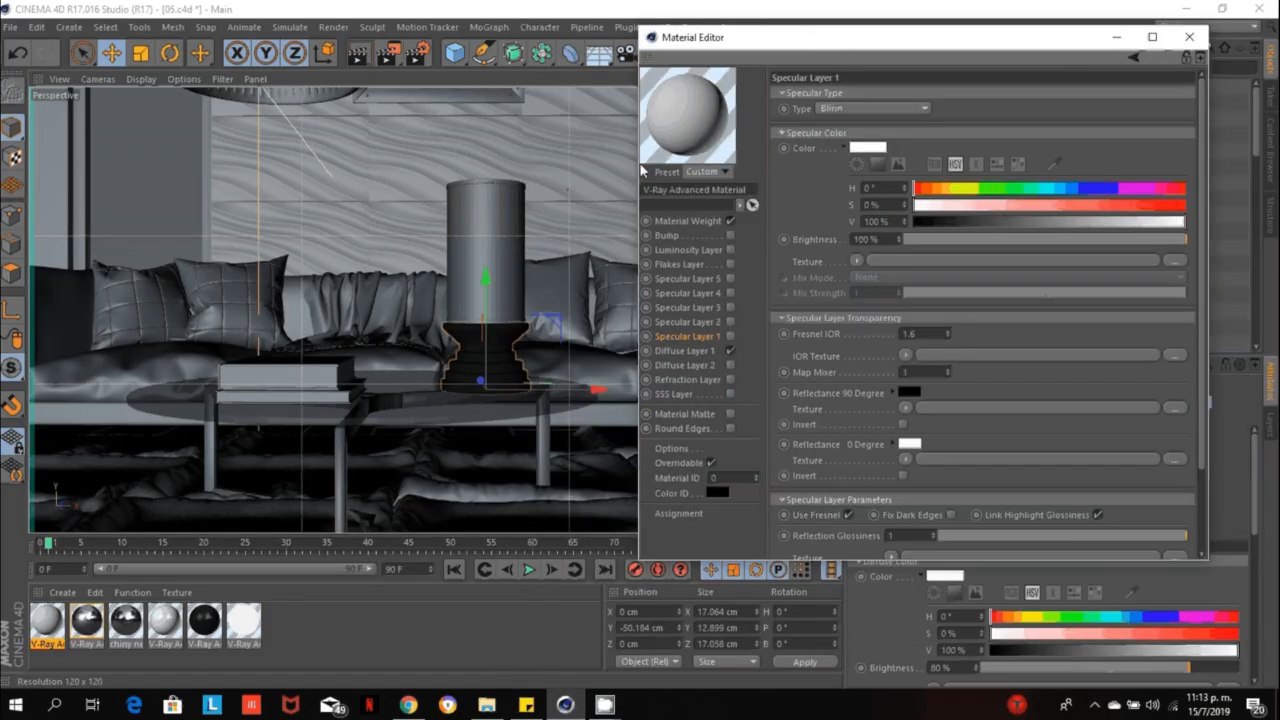
right_click(701, 103)
click(737, 127)
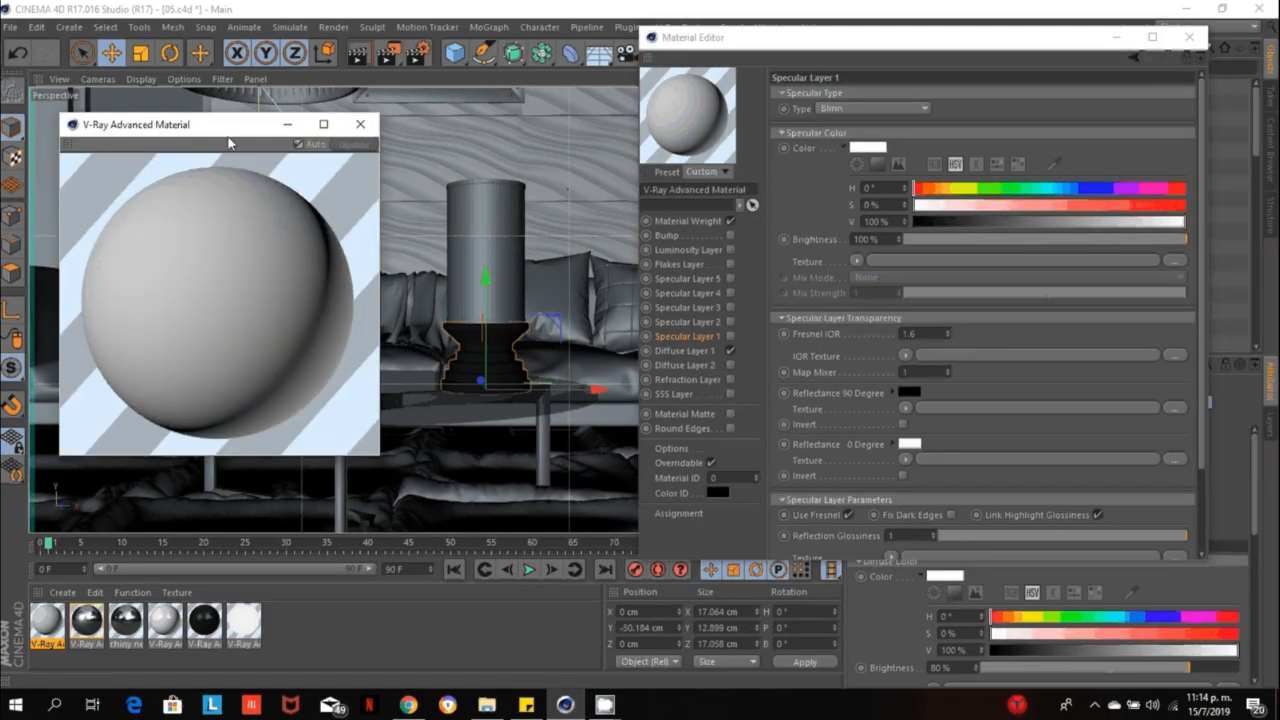
drag(229, 125, 198, 65)
drag(806, 50, 682, 50)
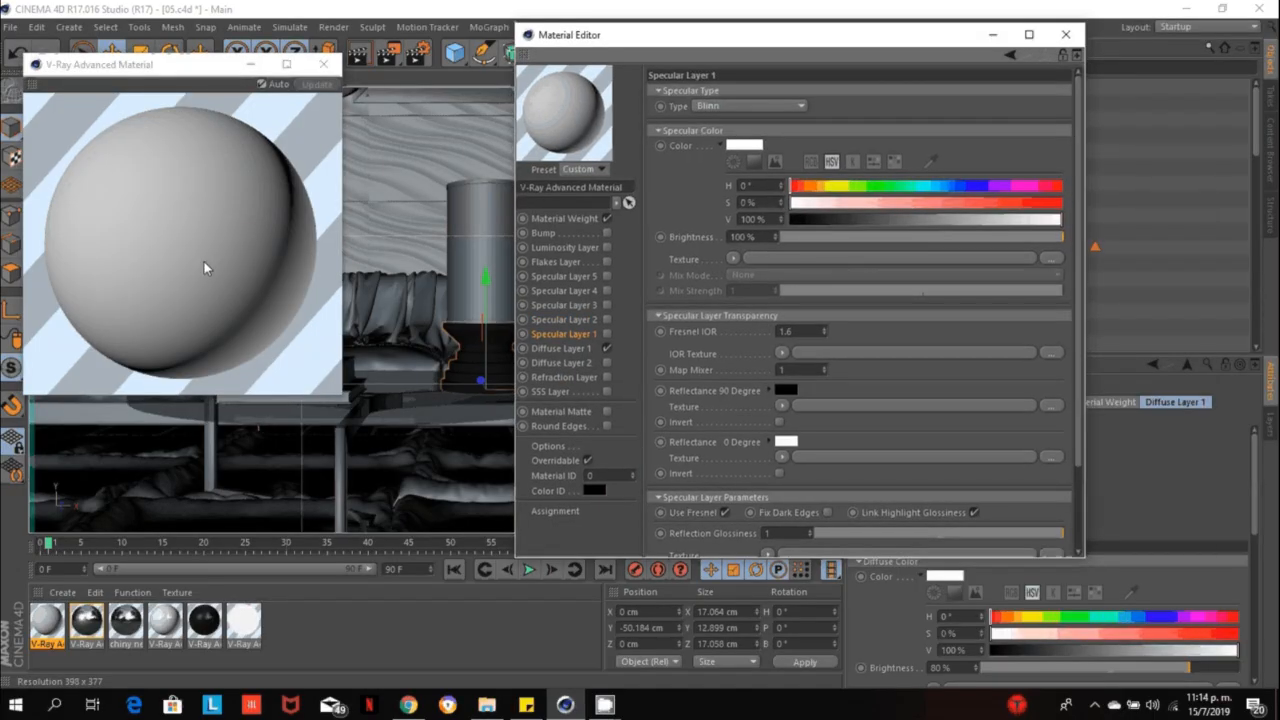
Turn off Material Weight and Overridable for the new material, and set the Diffuse Layer 1 color value to 50%.
click(606, 219)
click(586, 460)
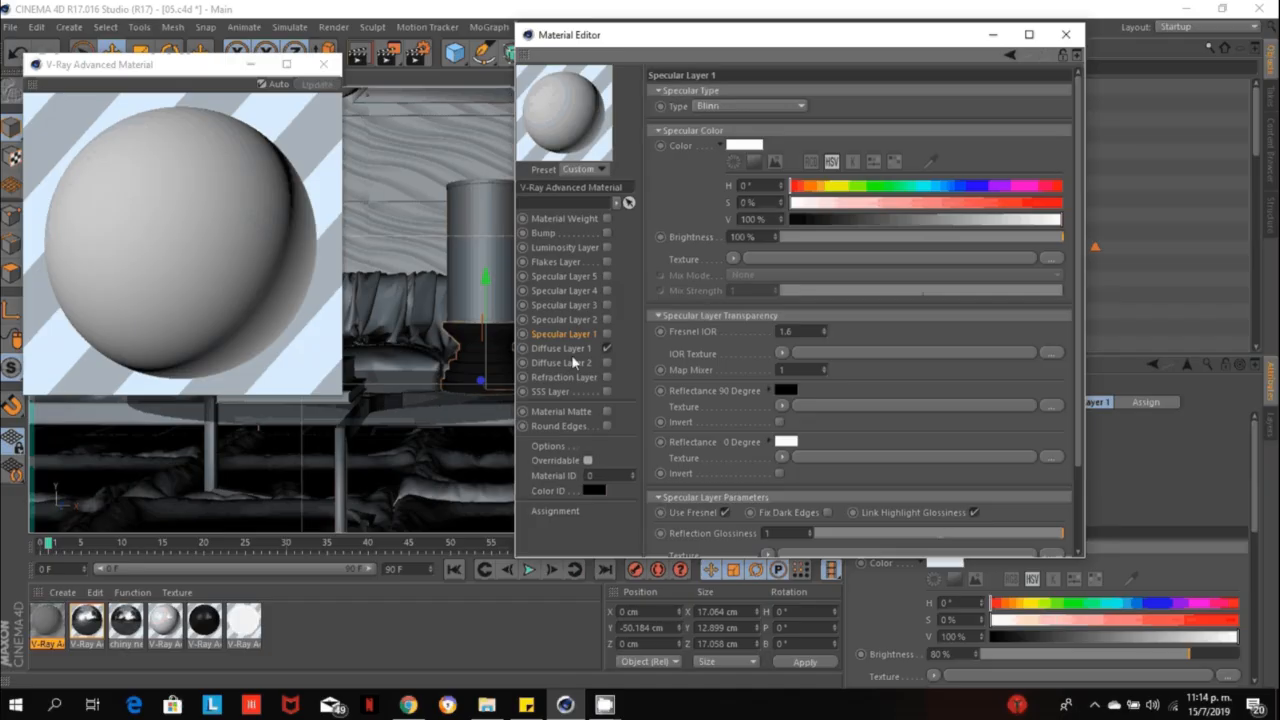
click(574, 349)
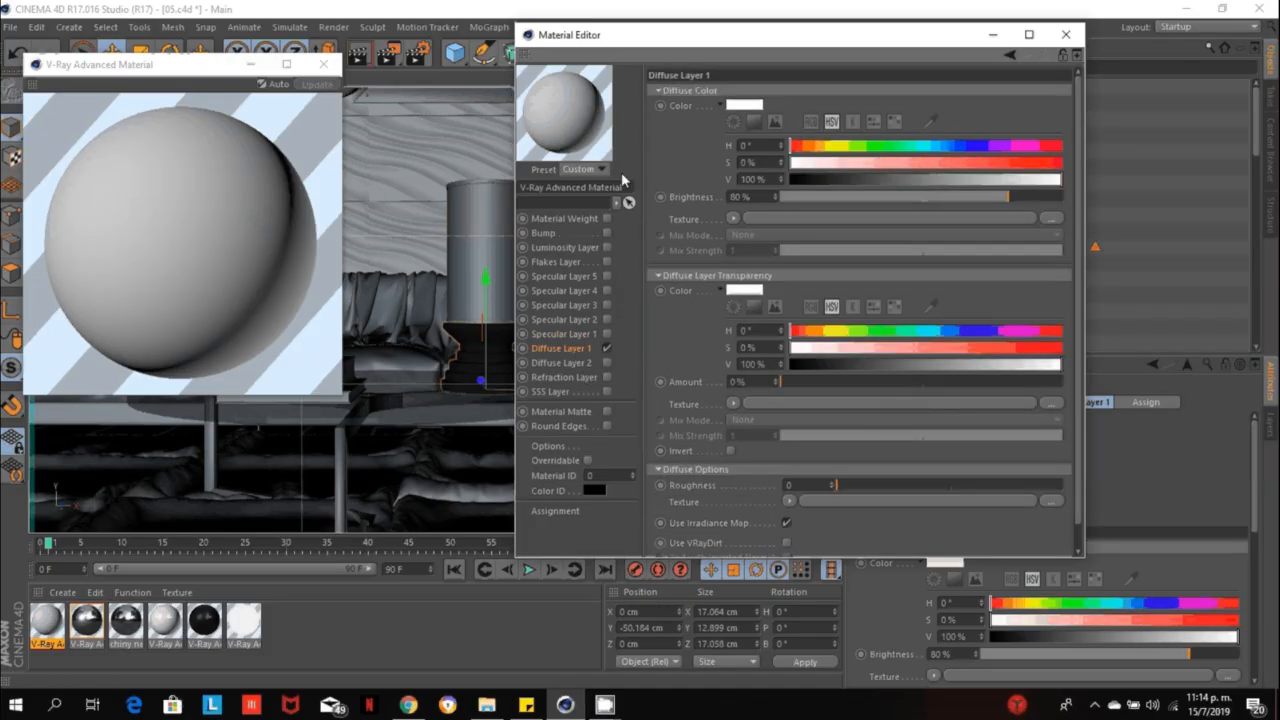
drag(771, 177, 752, 178)
text(50)
key(Return)
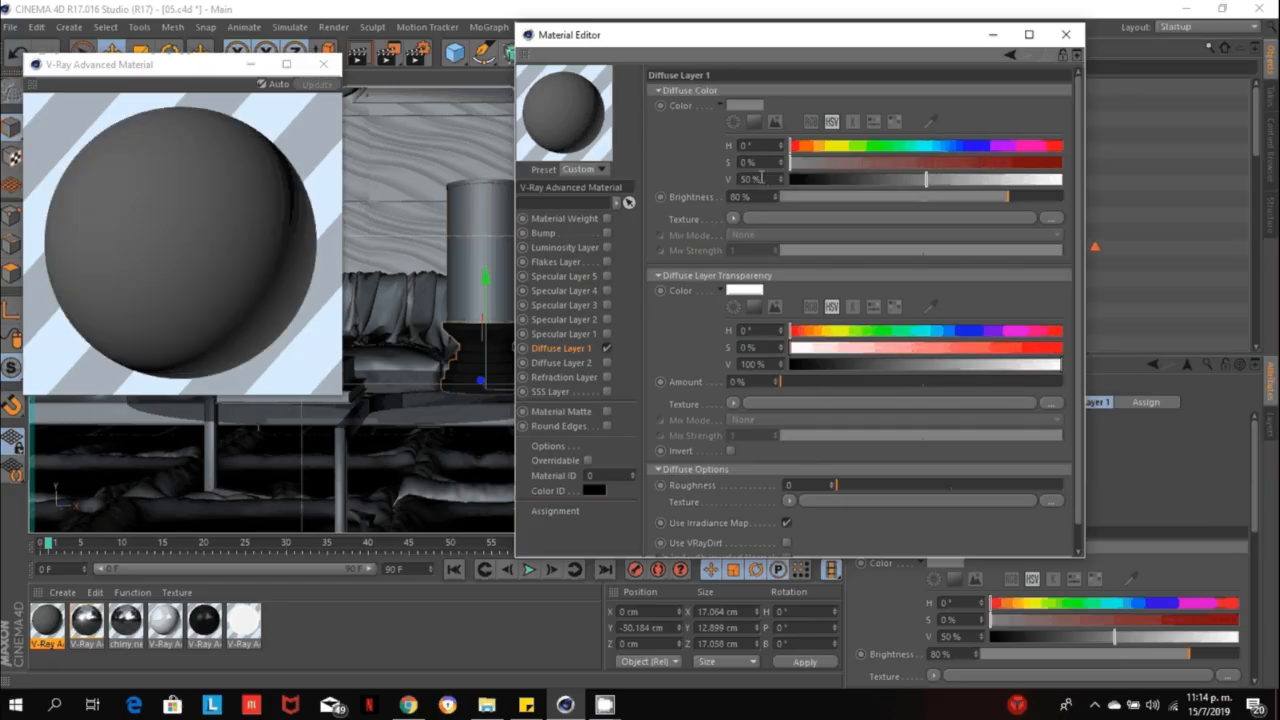
Enable Specular Layer 1 with a color value of 51% and a Fresnel IOR of 12.
click(580, 335)
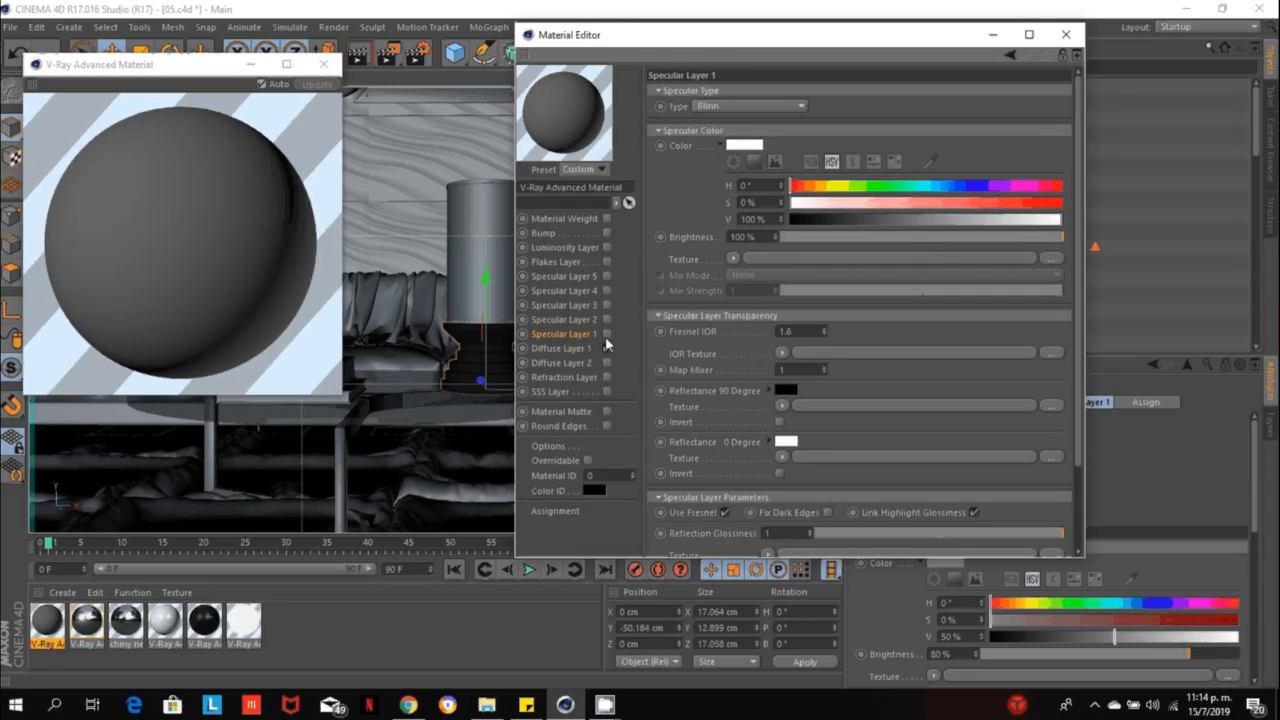
click(606, 334)
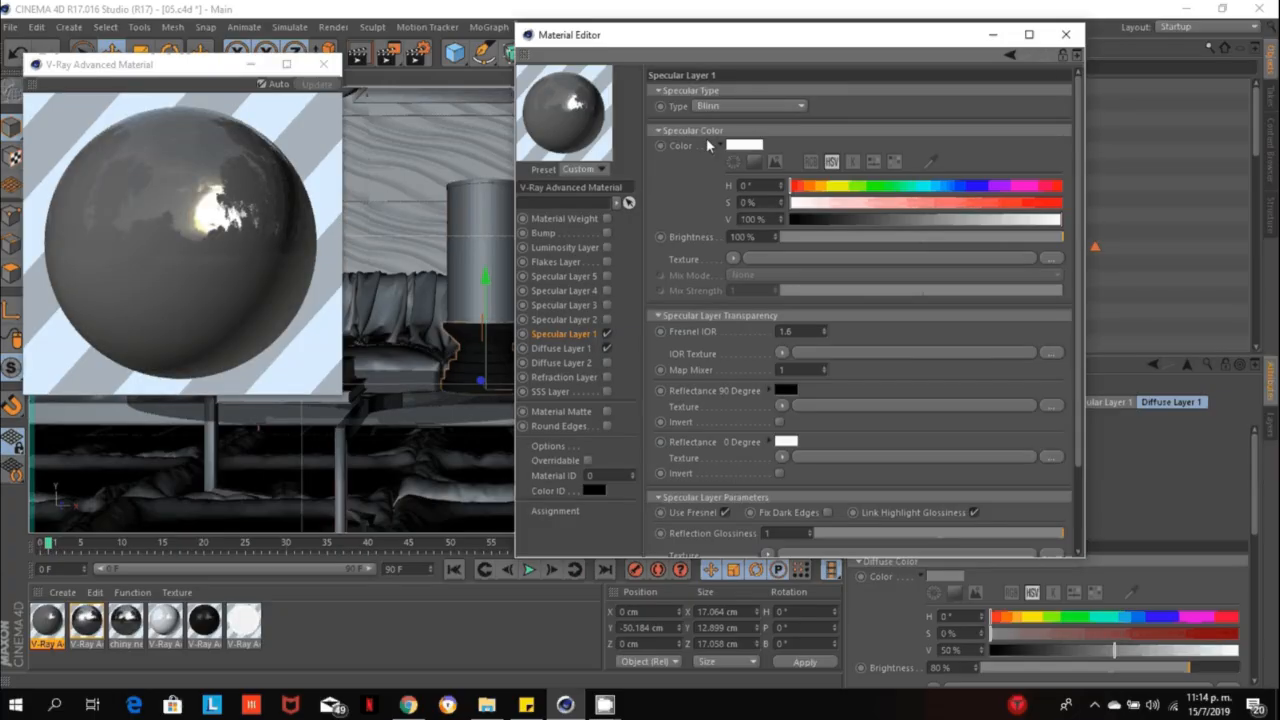
click(950, 219)
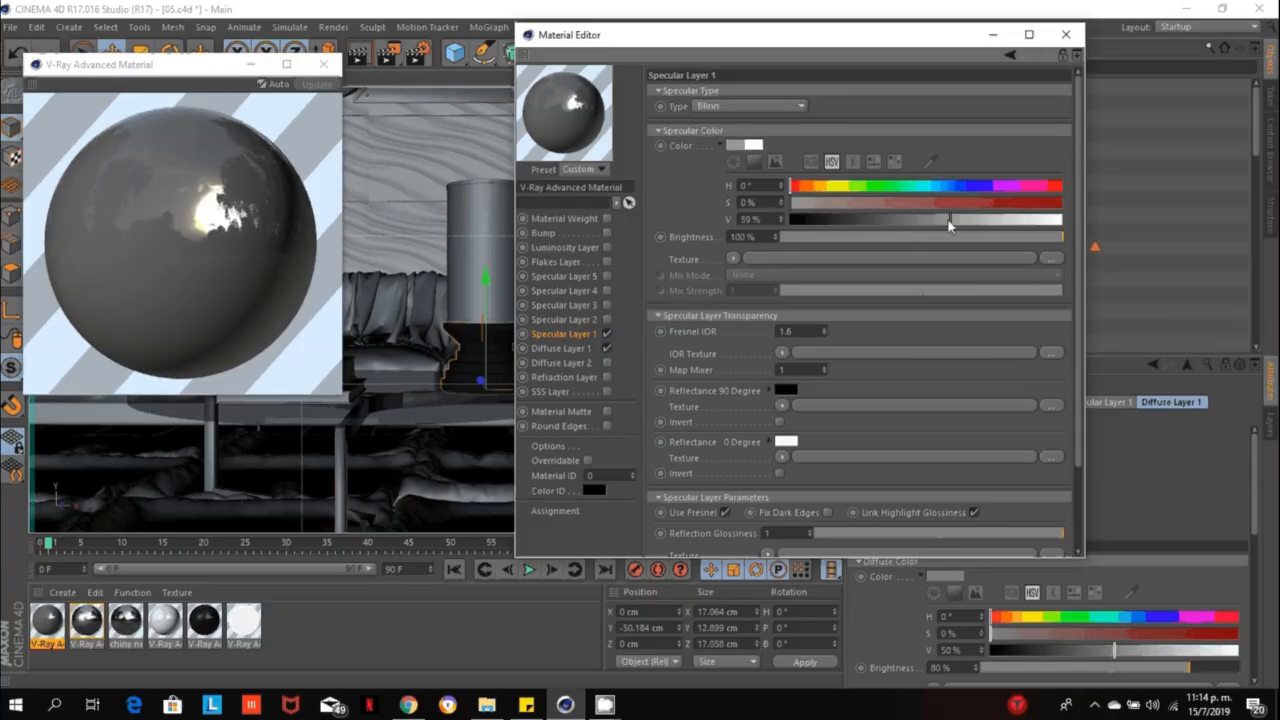
drag(949, 222, 929, 219)
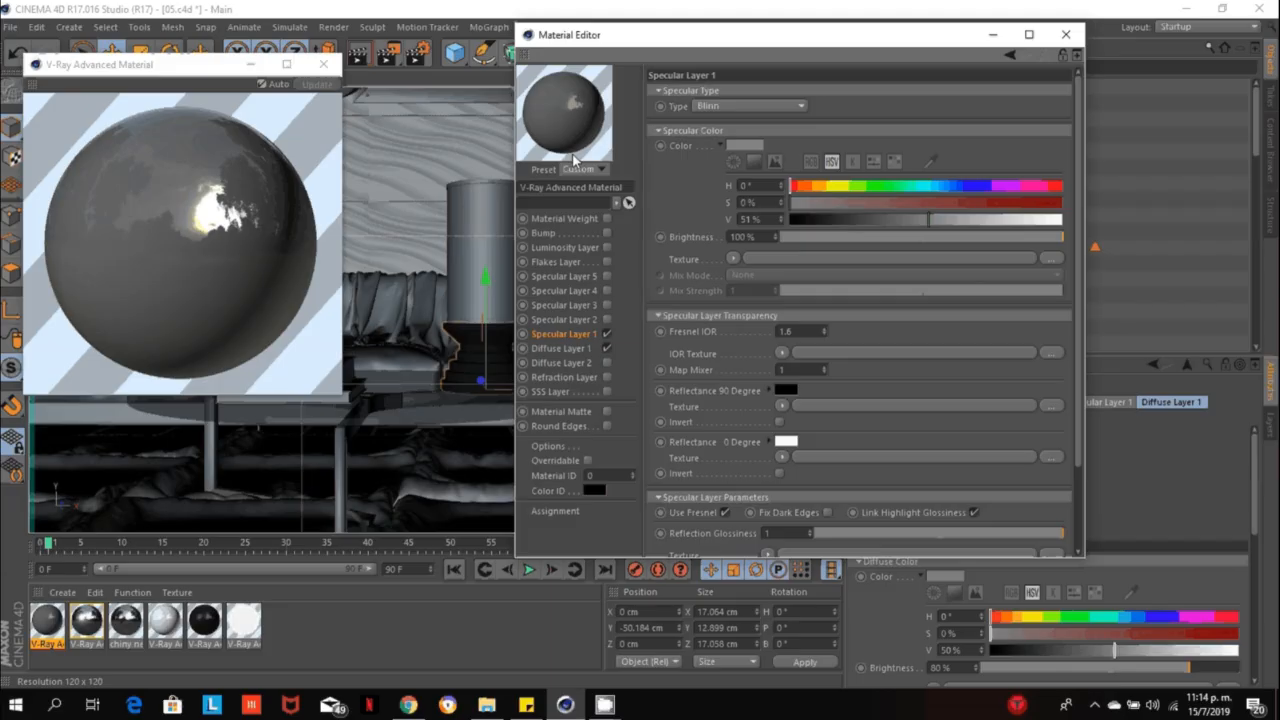
click(812, 331)
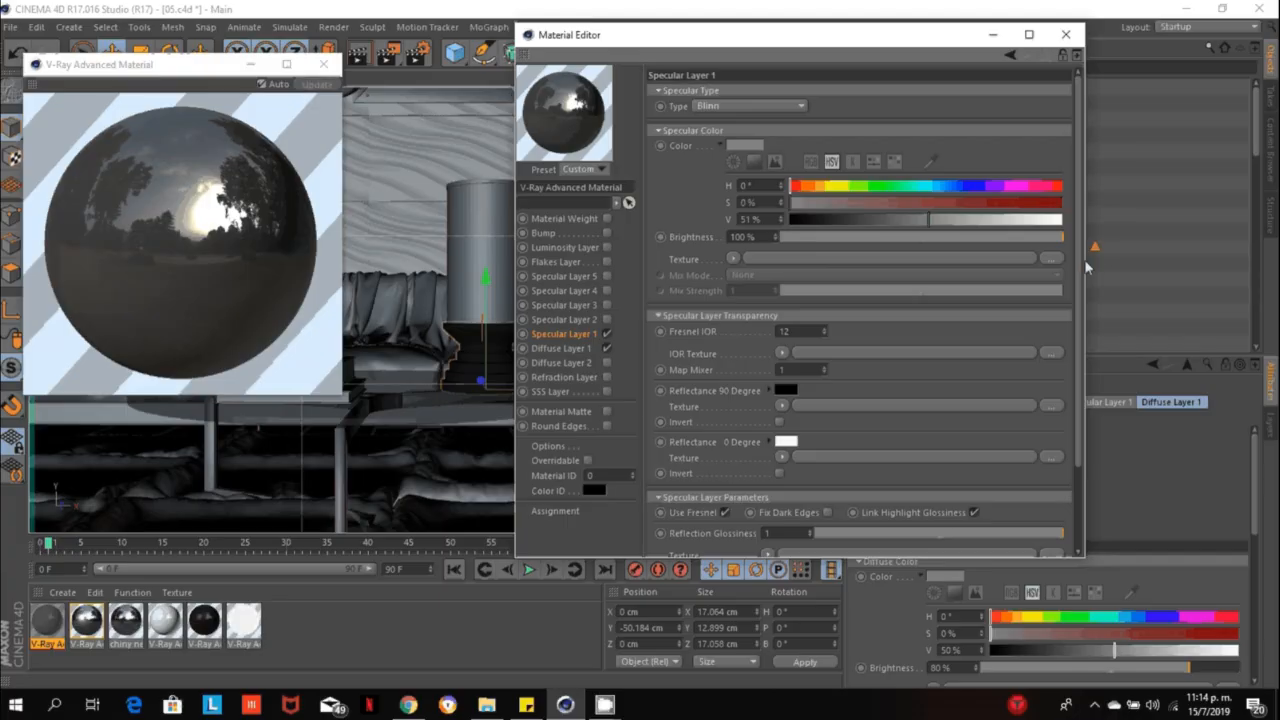
Unlink the highlight glossiness of Specular Layer 1 and set it to 0.69.
drag(1085, 261, 1086, 399)
scroll(1077, 512, down, 3)
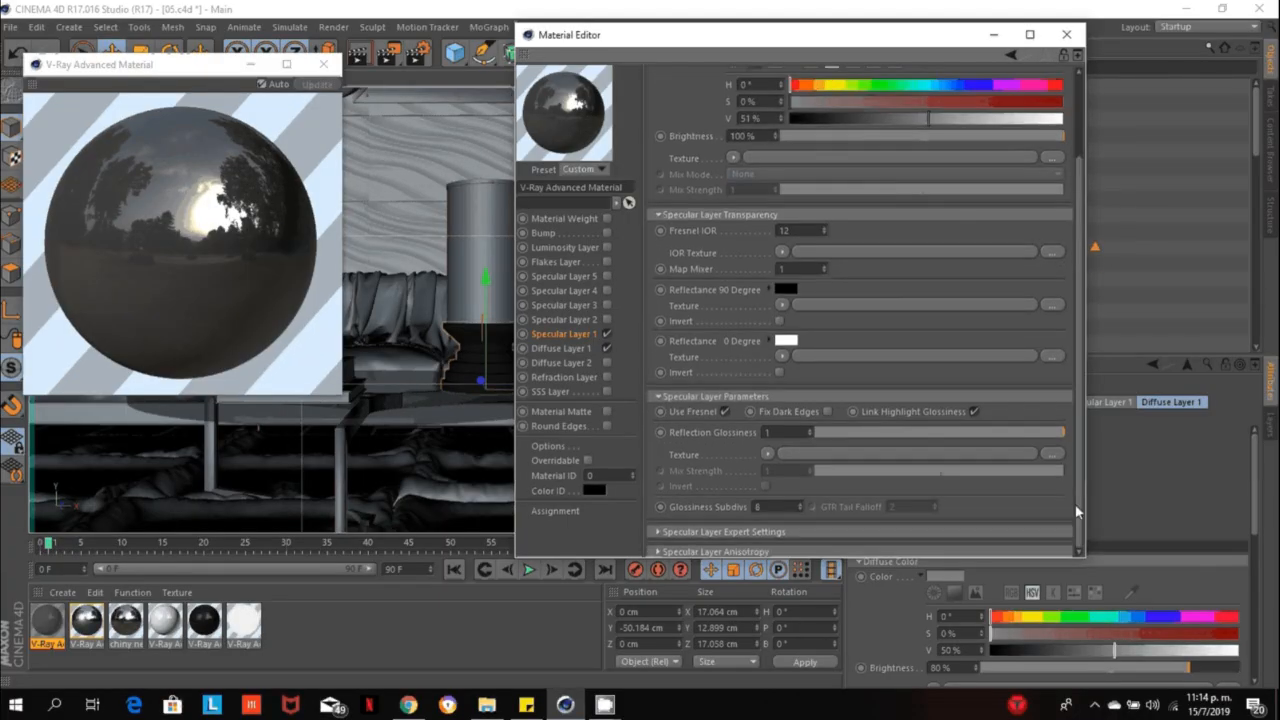
click(973, 412)
click(973, 412)
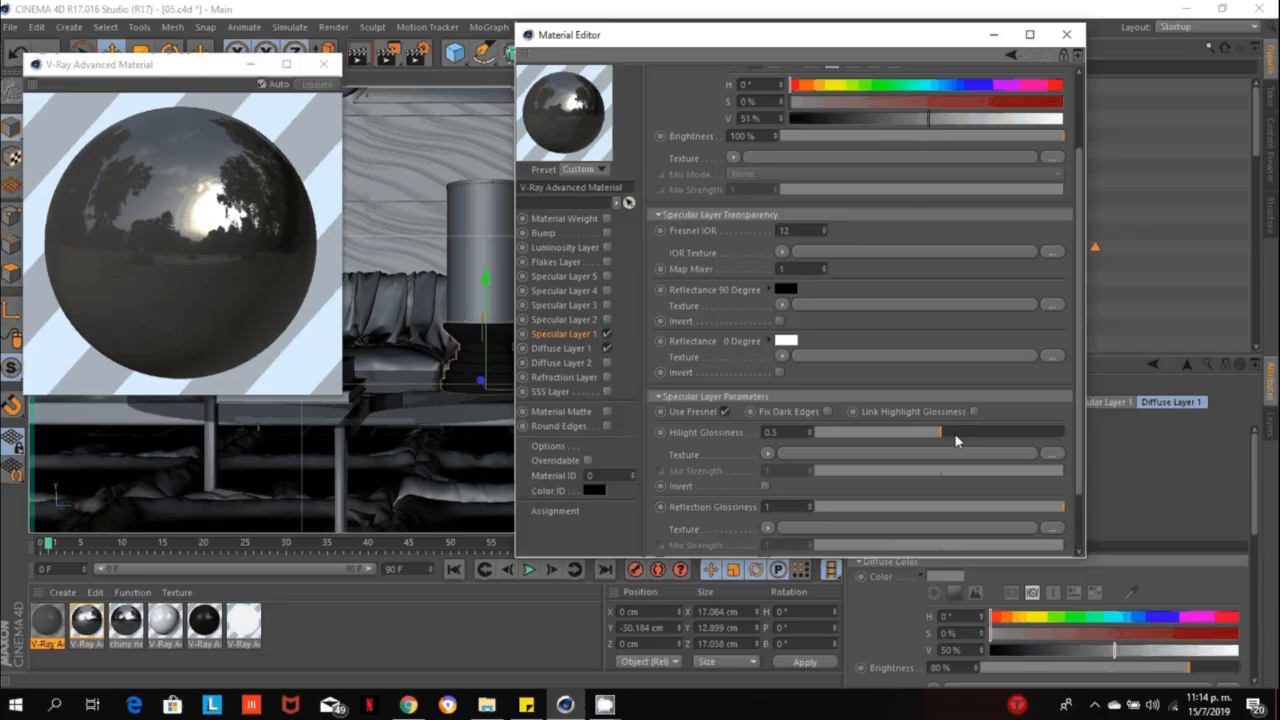
click(955, 435)
drag(955, 437, 987, 435)
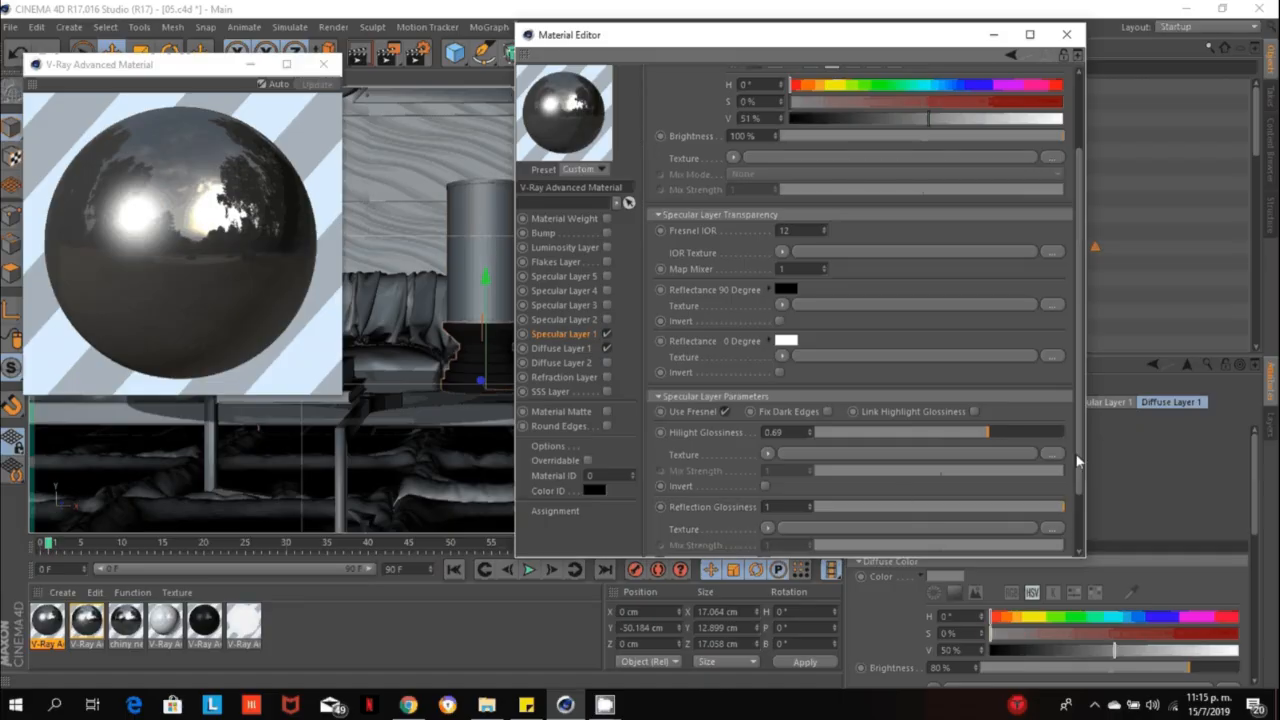
Set Specular Layer 1's reflection glossiness to 0.65 and its glossiness subdivisions to 12.
drag(1078, 460, 1073, 565)
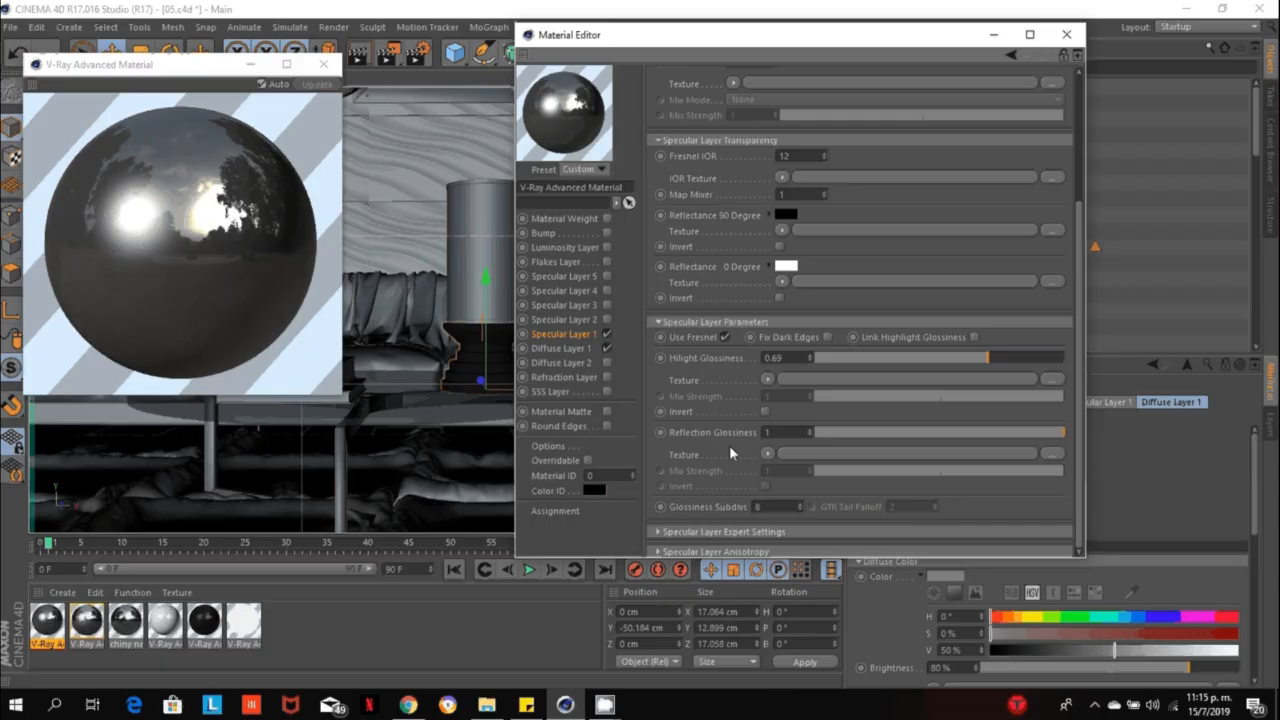
drag(994, 432, 970, 428)
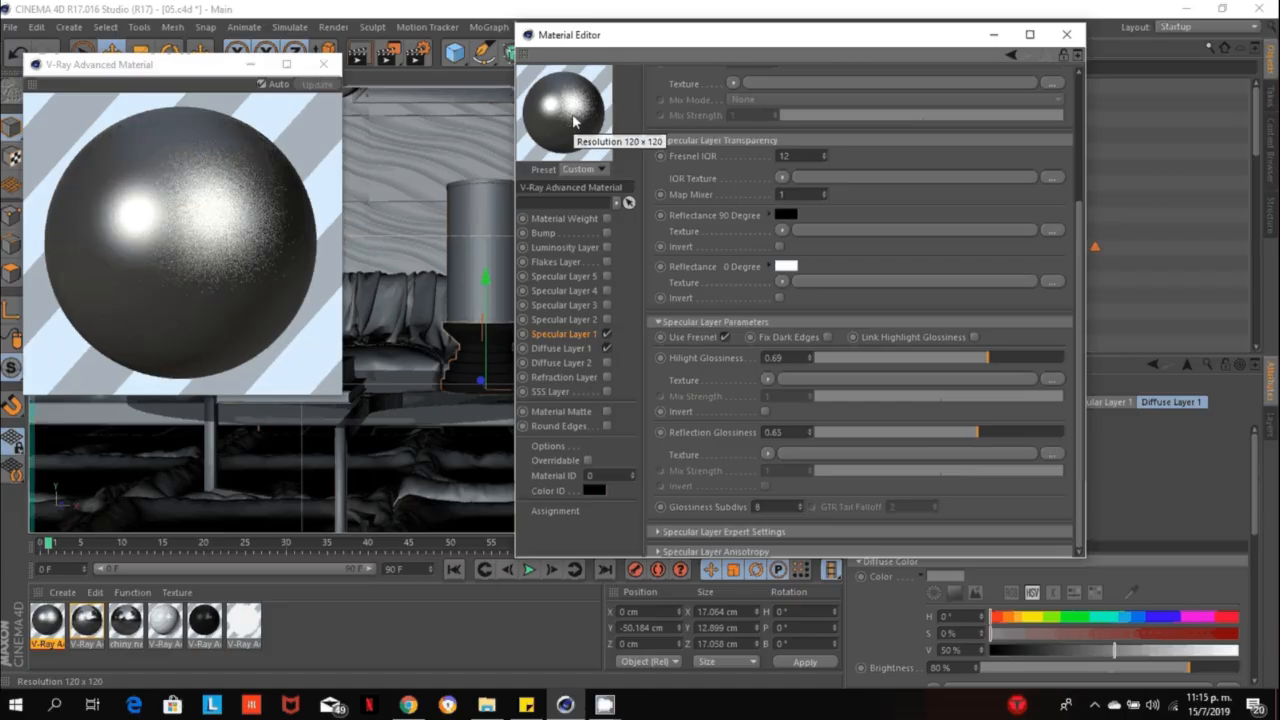
click(768, 506)
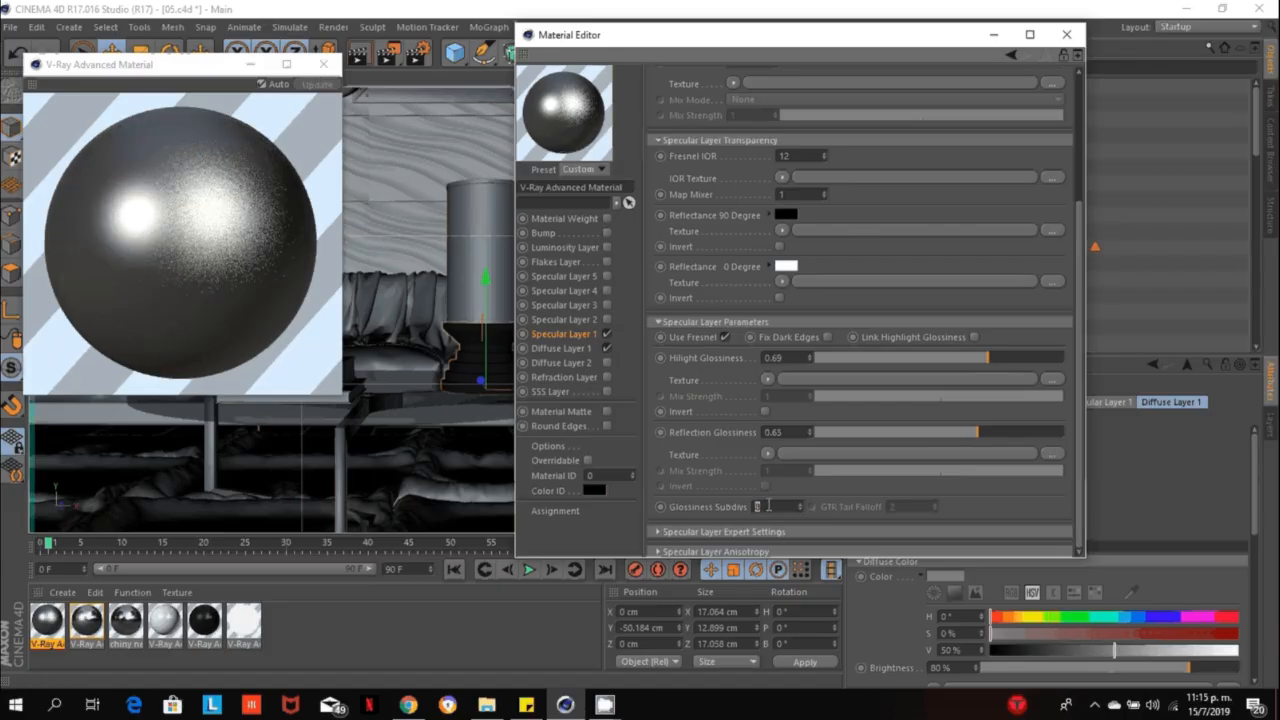
text(12)
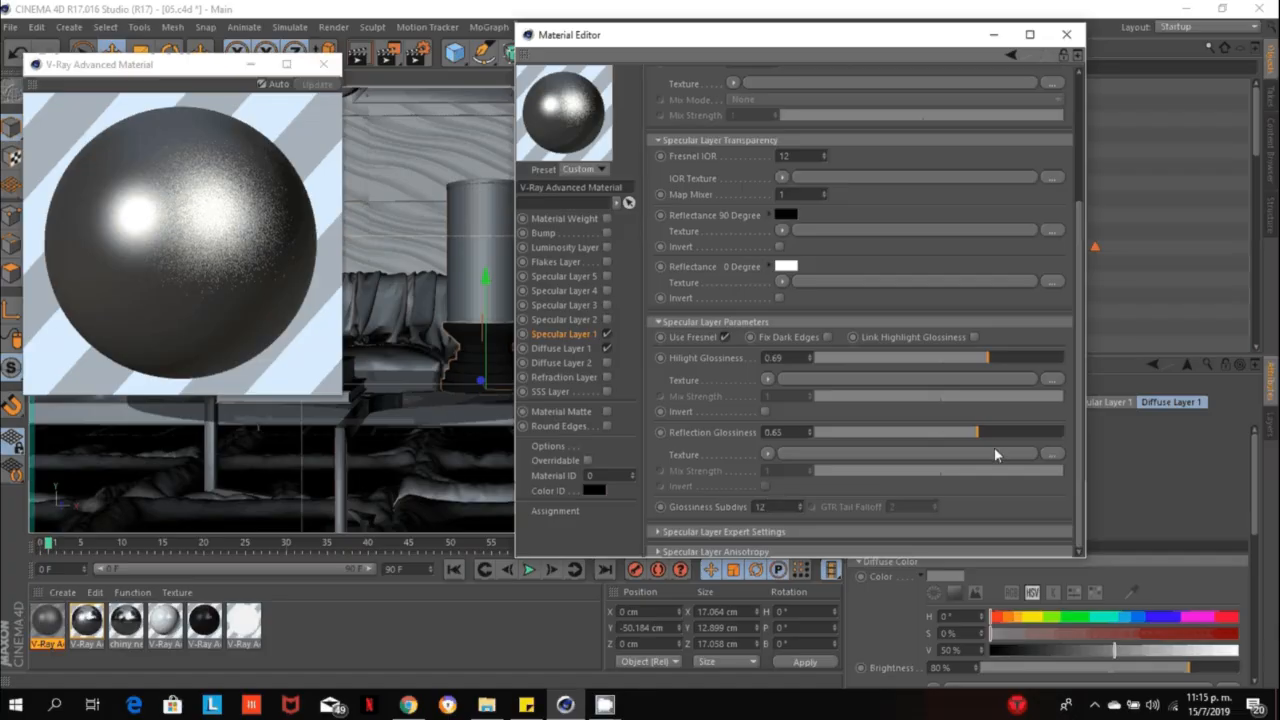
Enable Specular Layer 2 with a color value of 65% and a Fresnel IOR of 12.
scroll(994, 455, up, 5)
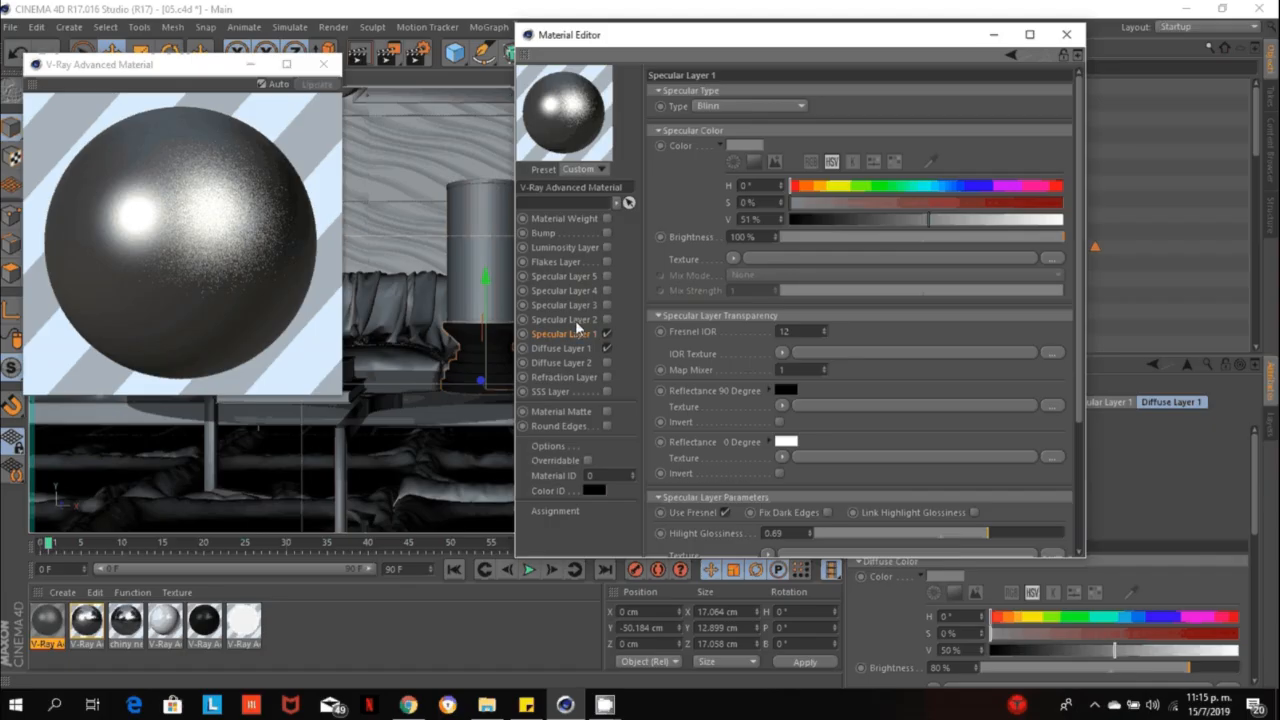
click(606, 320)
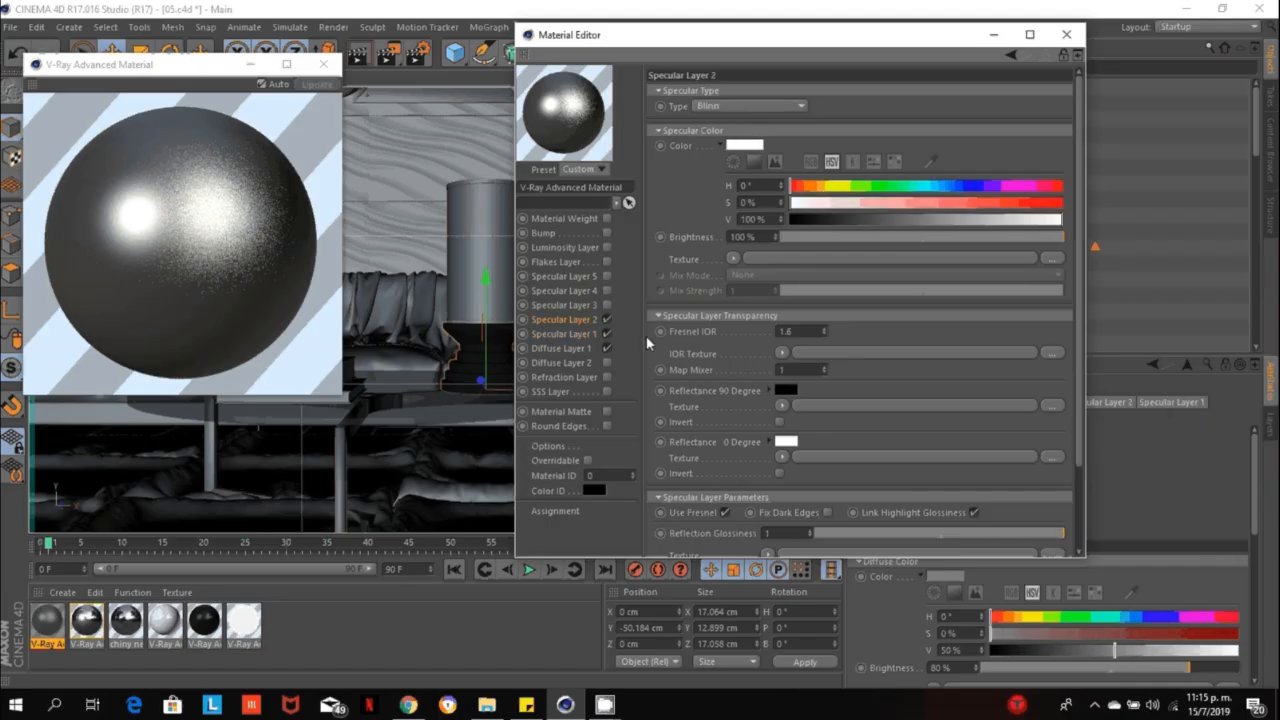
click(1022, 219)
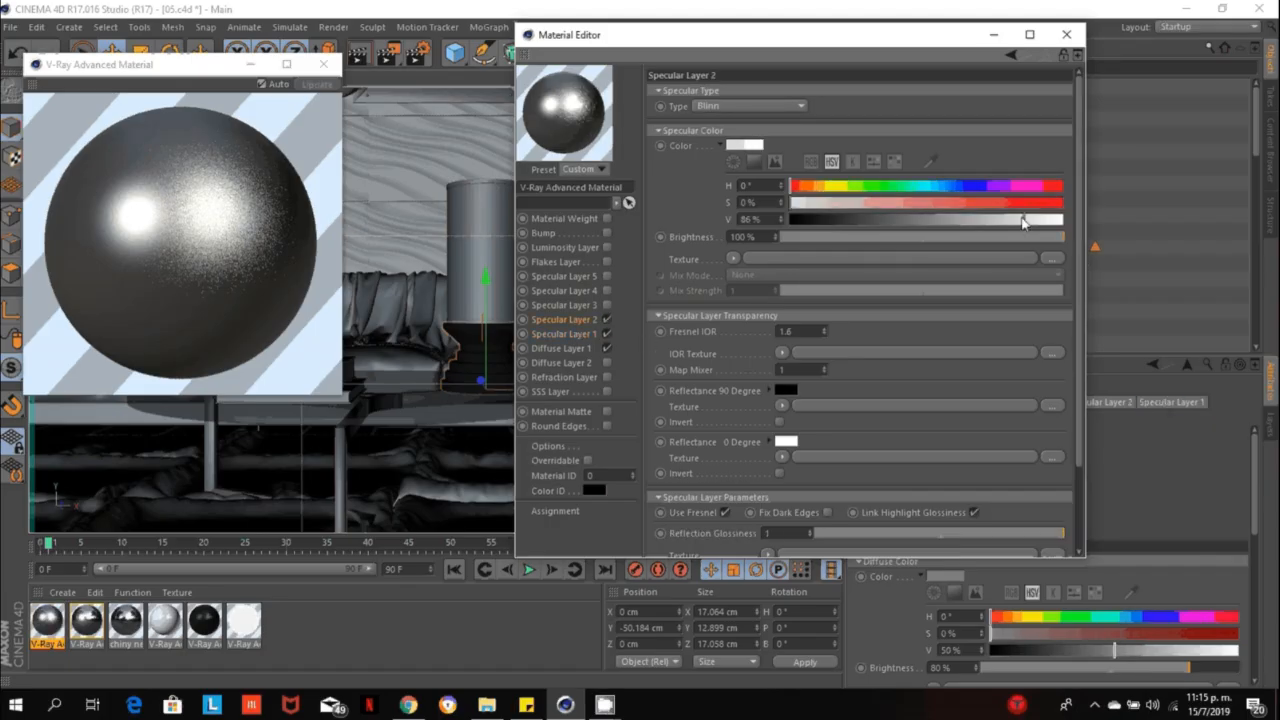
drag(1022, 222, 968, 219)
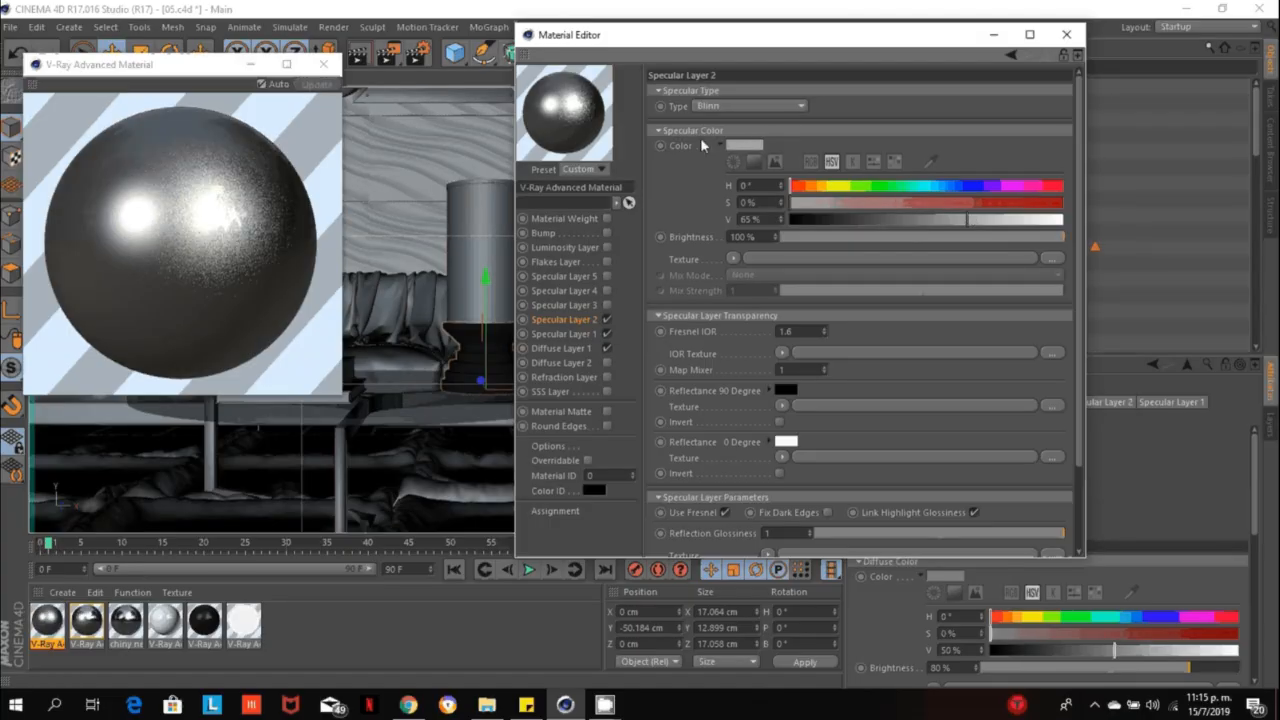
double_click(788, 331)
text(1.2)
key(Return)
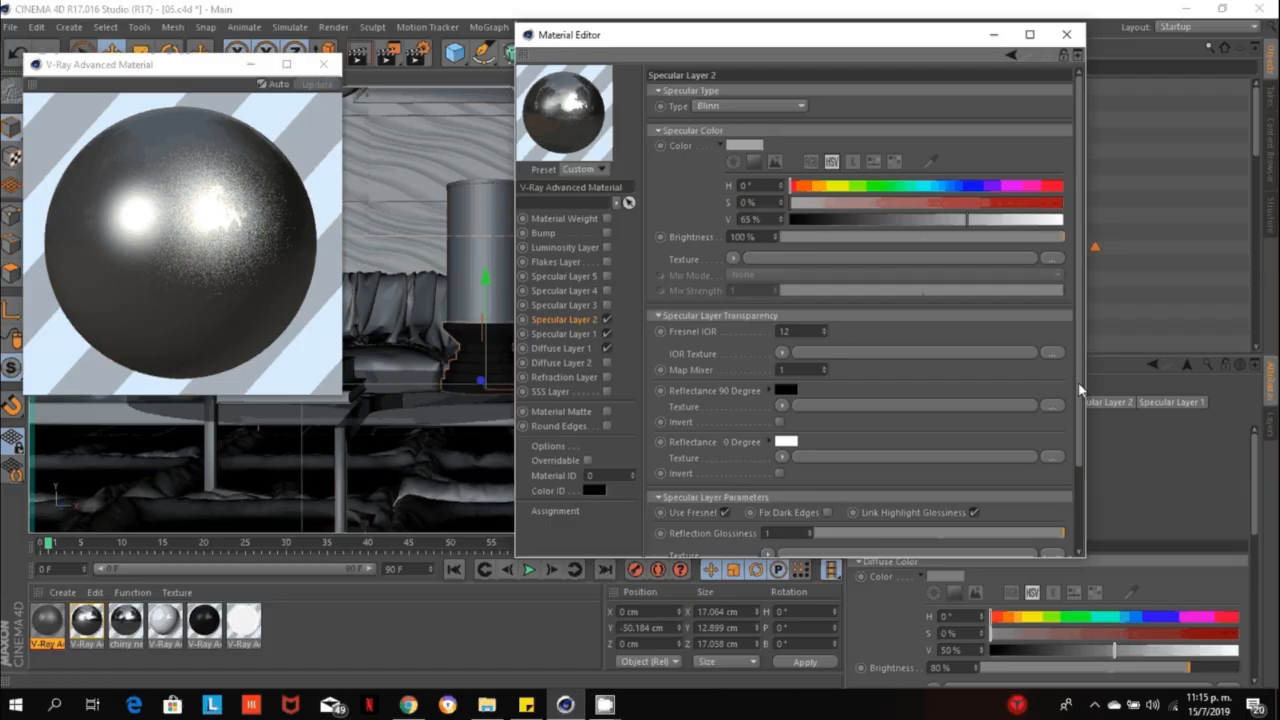
Unlink the highlight glossiness of Specular Layer 2 and set it to 0.8.
scroll(1078, 382, down, 2)
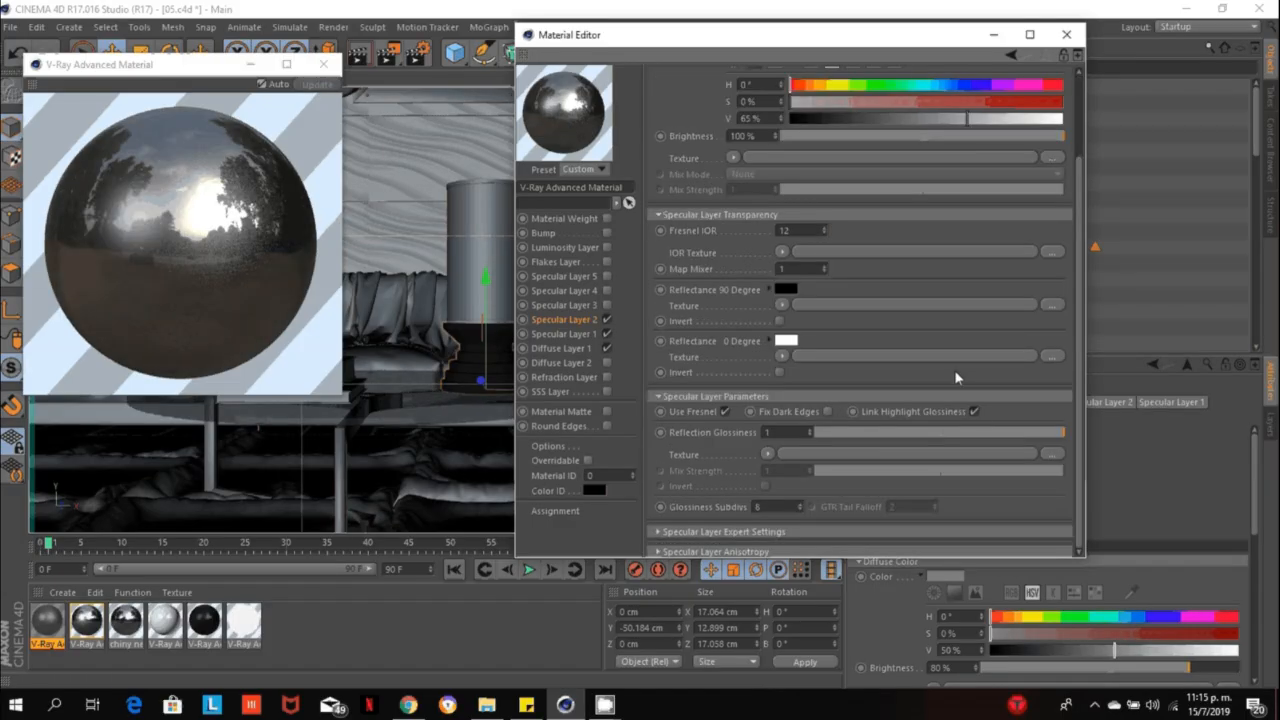
click(974, 411)
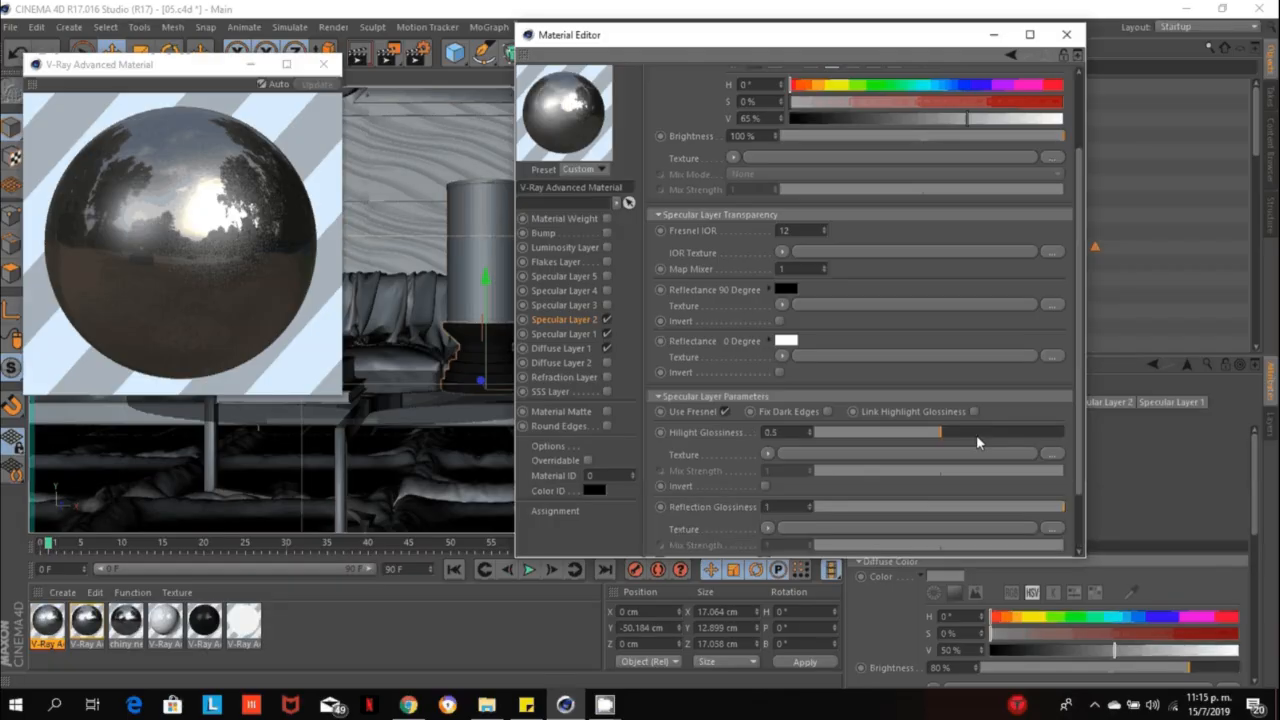
drag(983, 440, 998, 440)
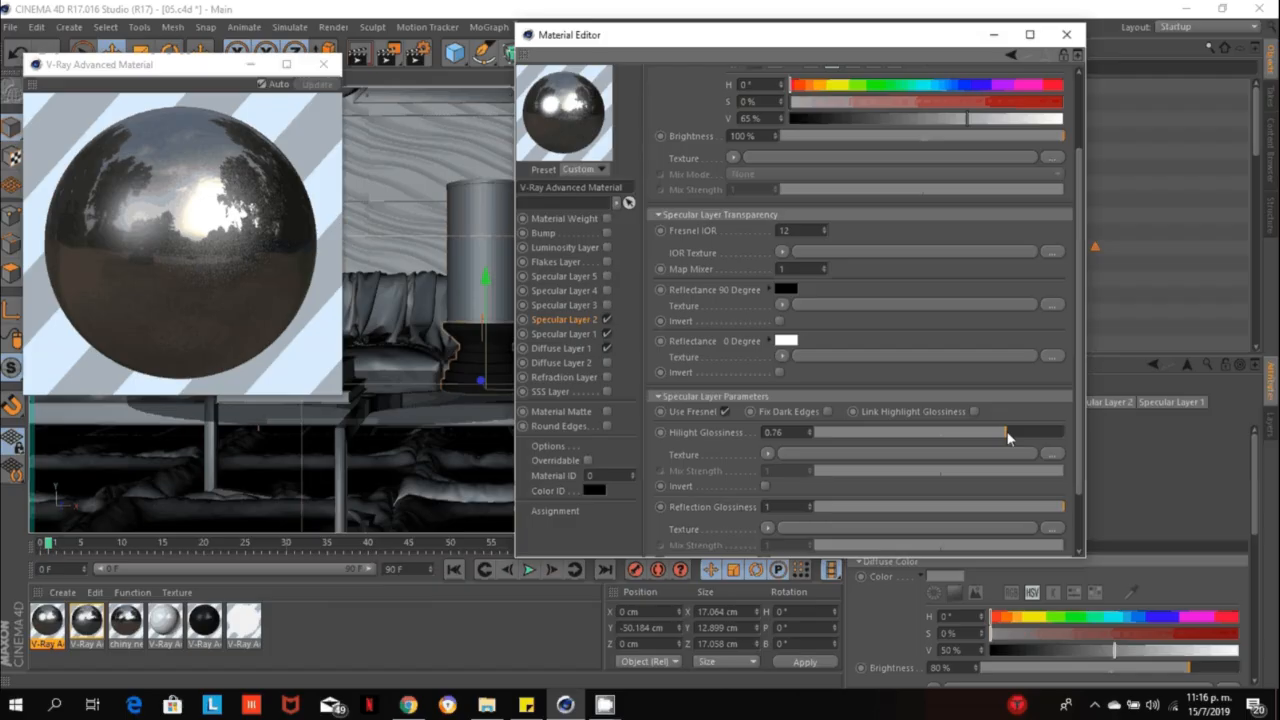
drag(1008, 438, 1017, 438)
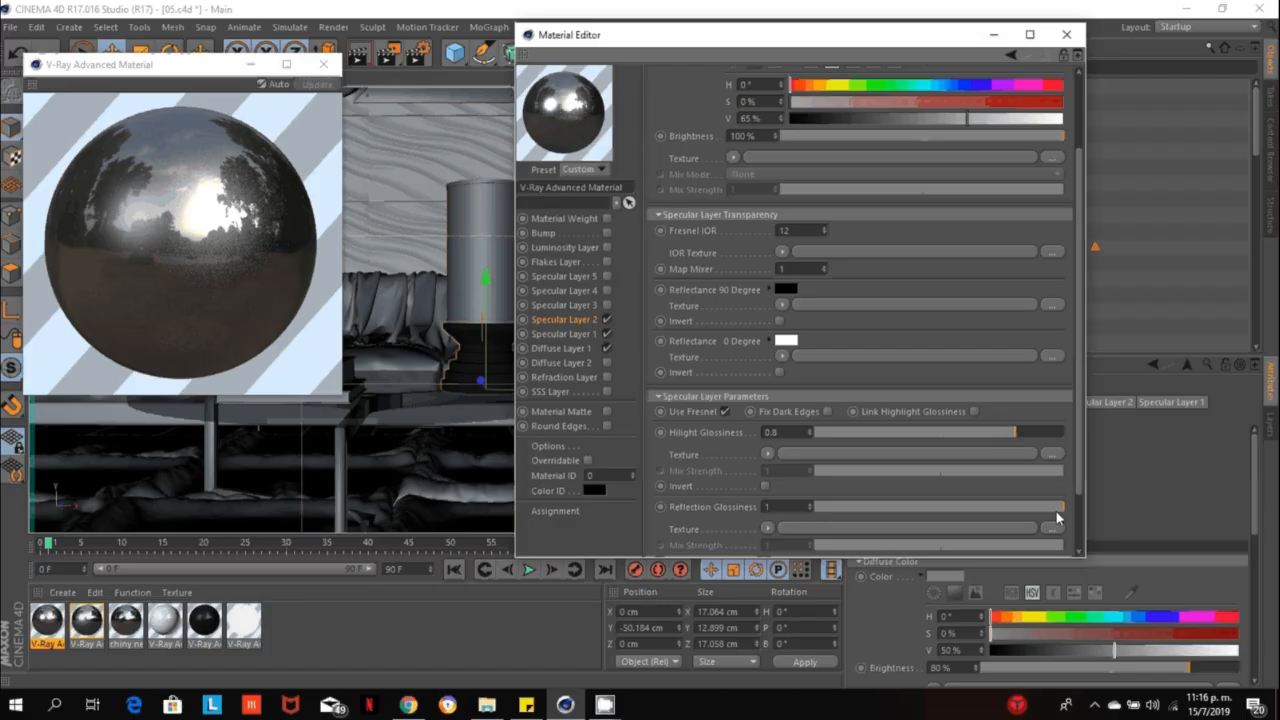
Set Specular Layer 2's reflection glossiness to 0.45 and its glossiness subdivisions to 12.
click(1029, 507)
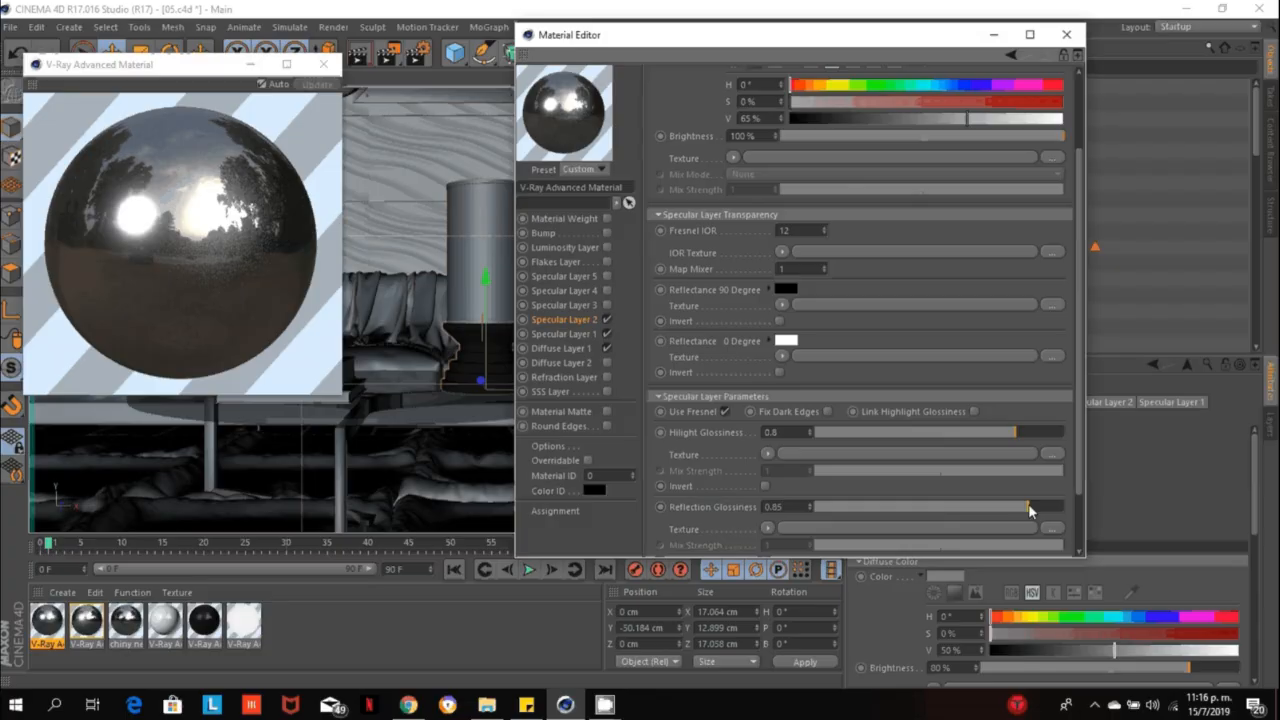
drag(1030, 508, 927, 506)
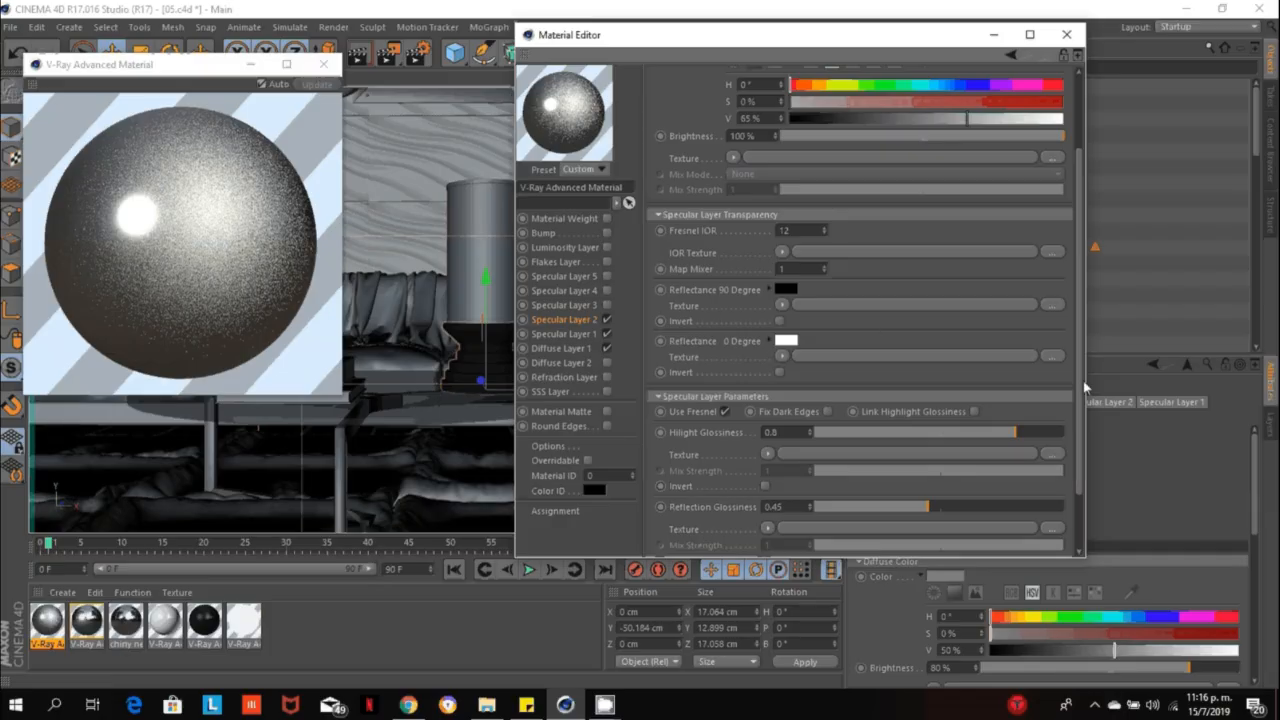
drag(1082, 388, 1090, 543)
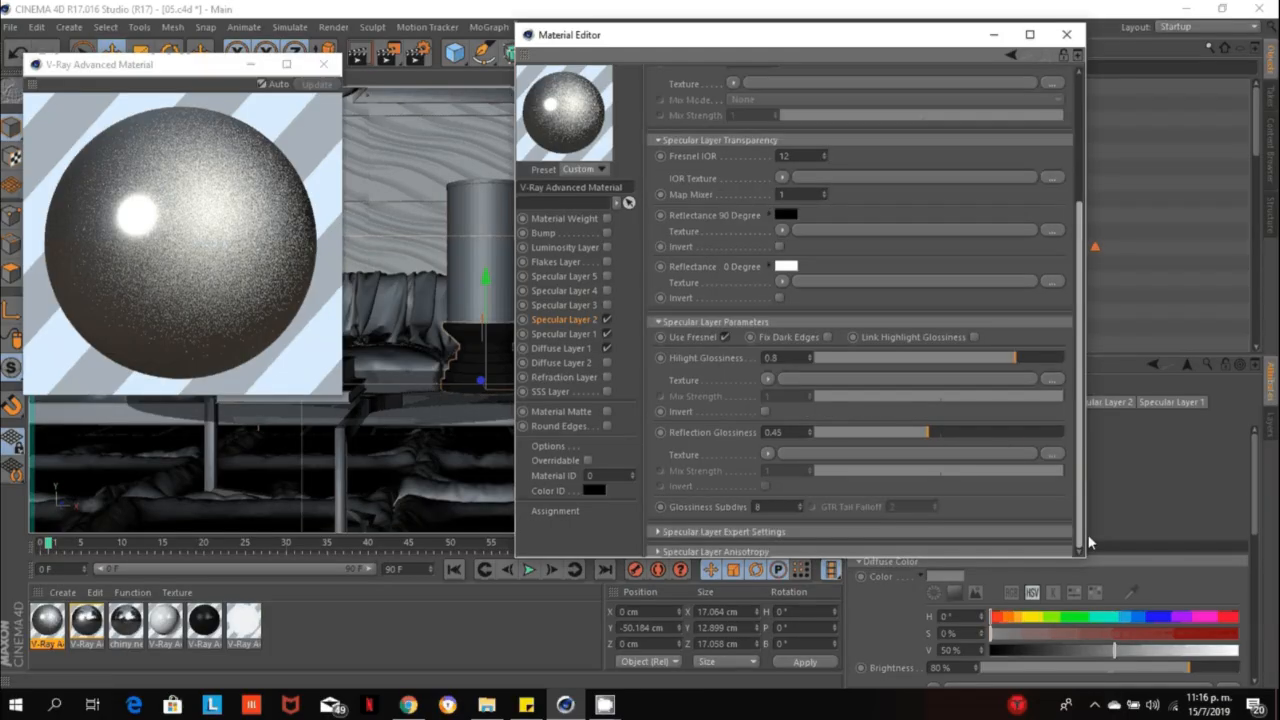
double_click(770, 509)
text(1)
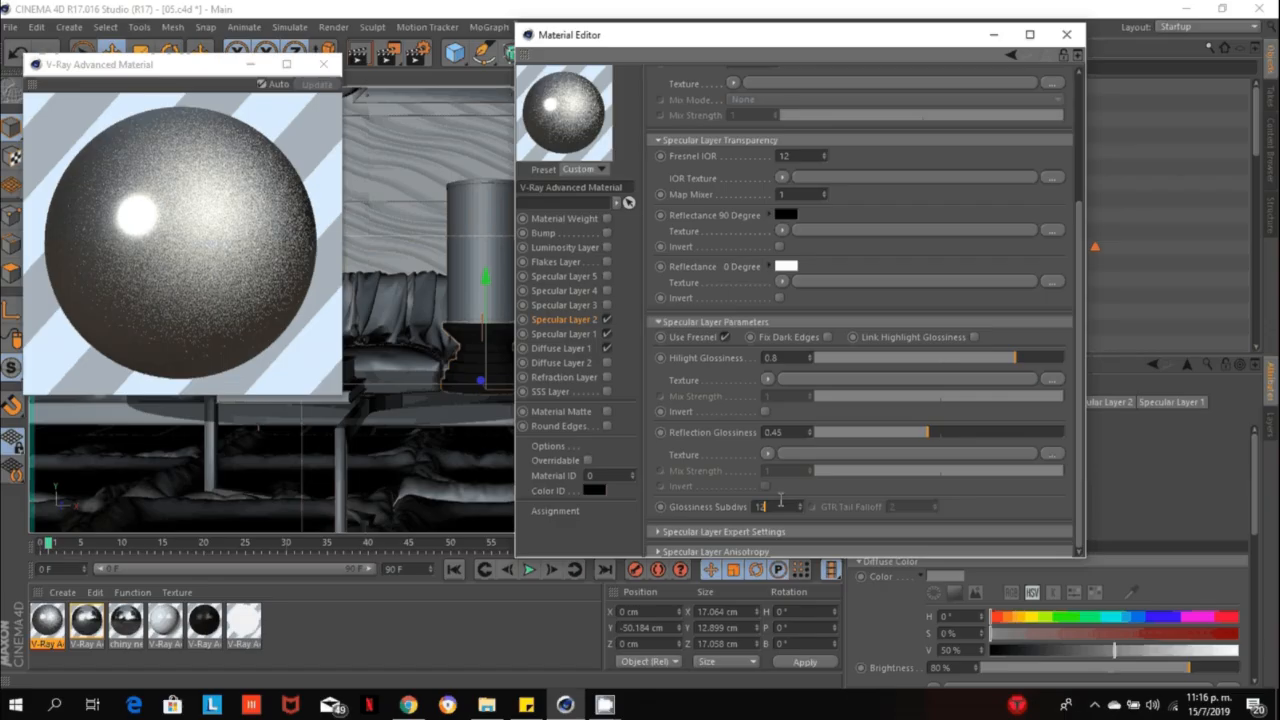
text(2)
key(Return)
Move the Material Editor aside, test-render the candle holder base with a render region redrawn around it, and close the render windows.
drag(810, 42, 673, 384)
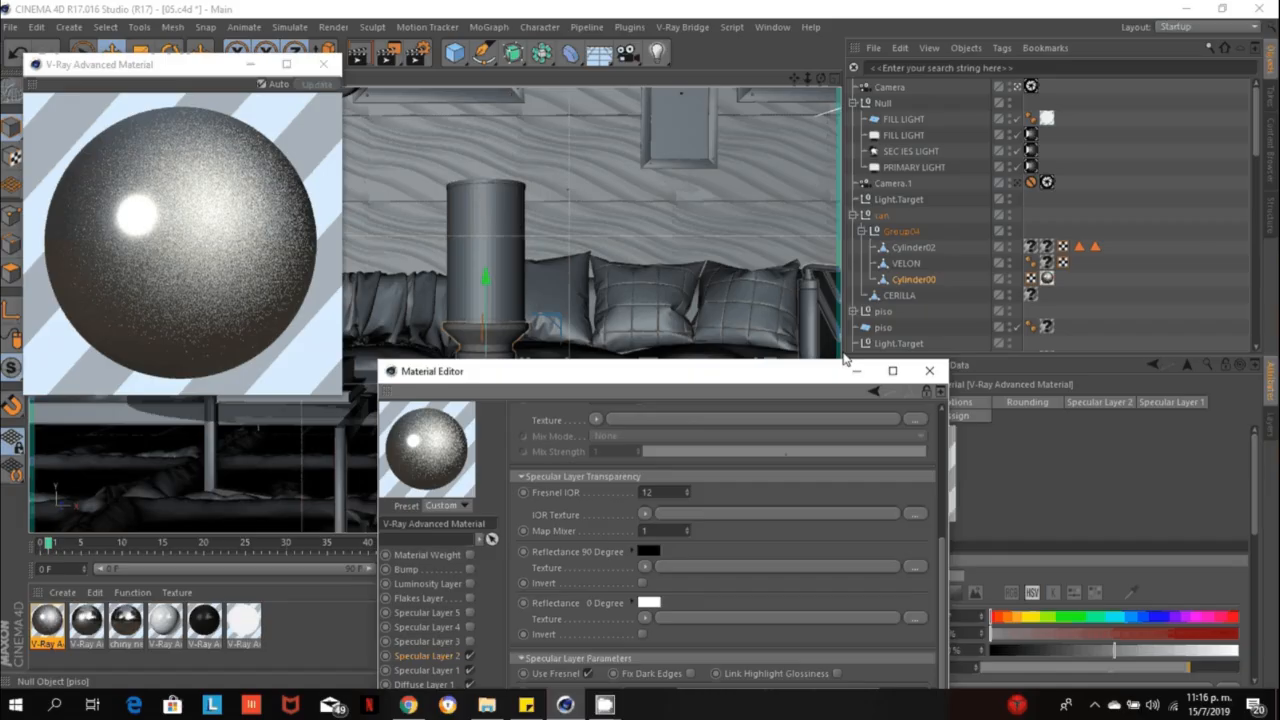
drag(846, 370, 878, 134)
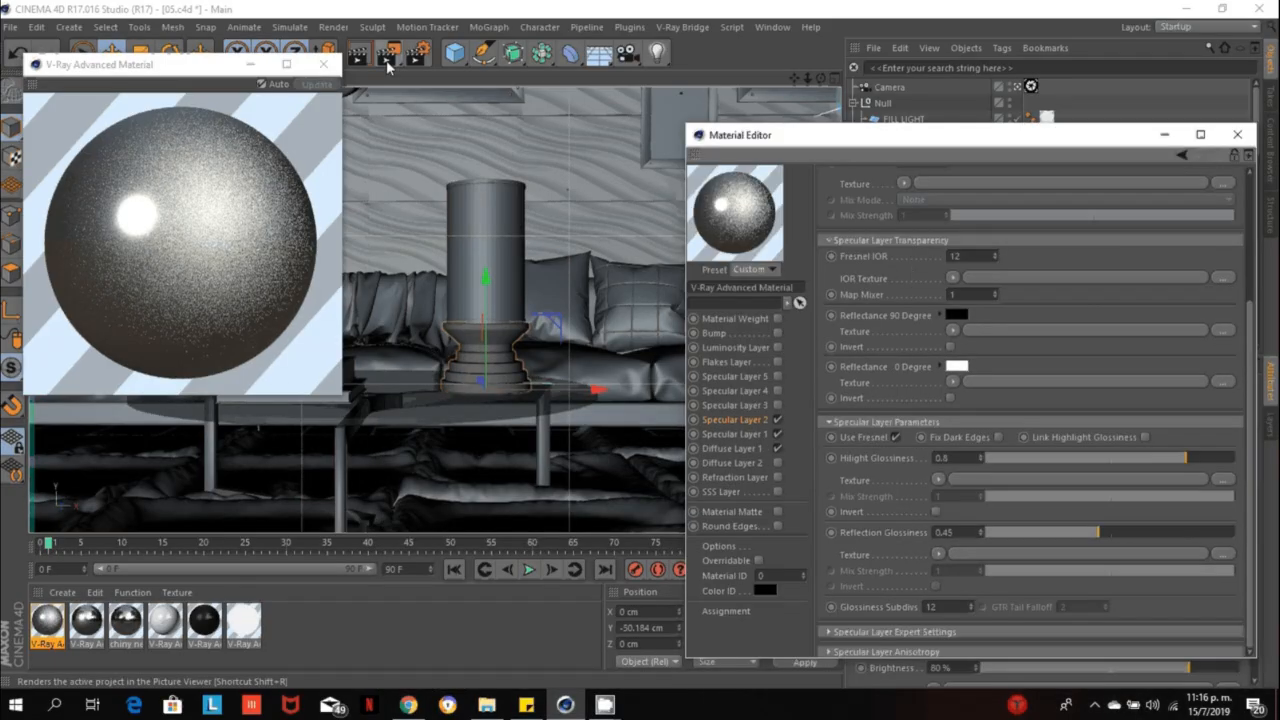
click(387, 62)
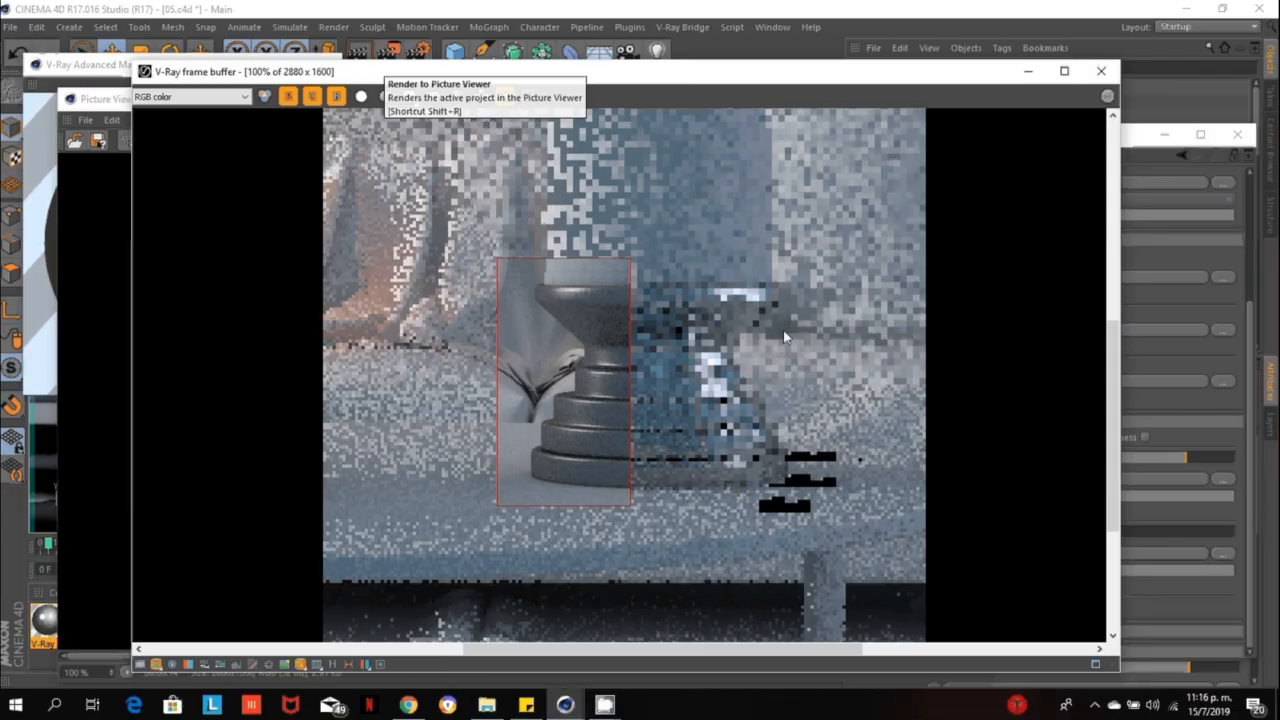
drag(788, 268, 508, 490)
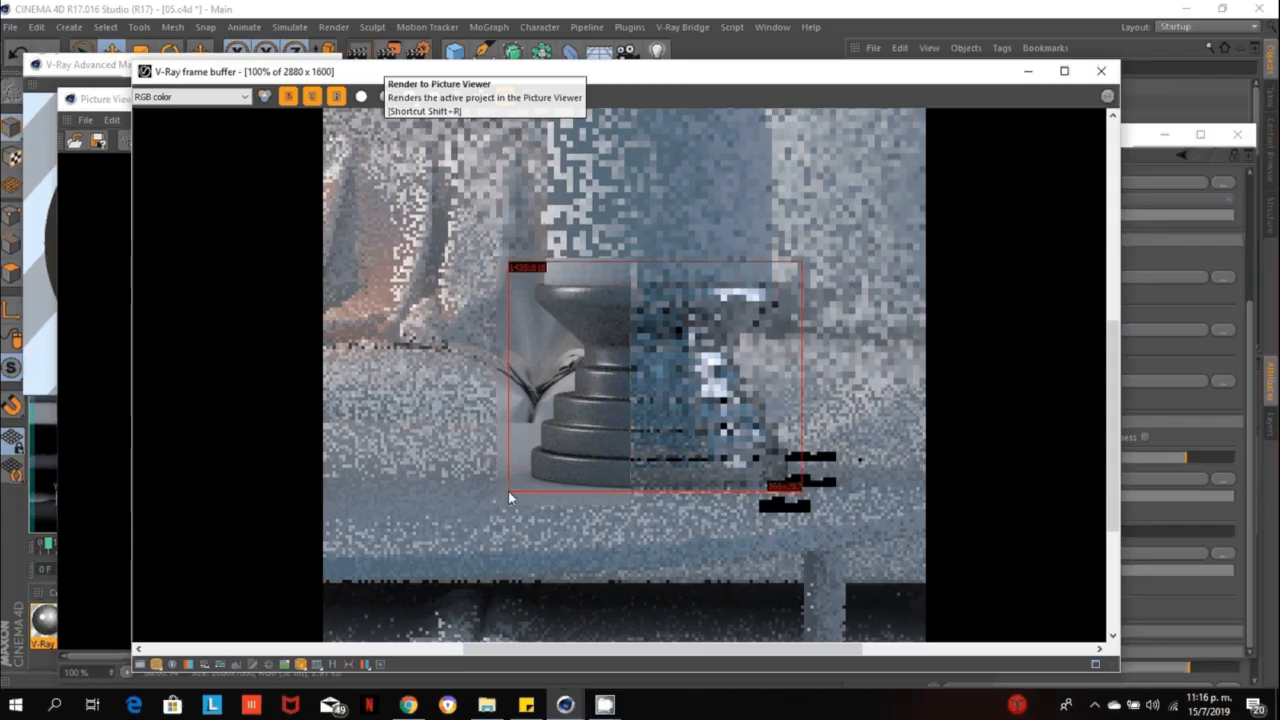
key(shift+r)
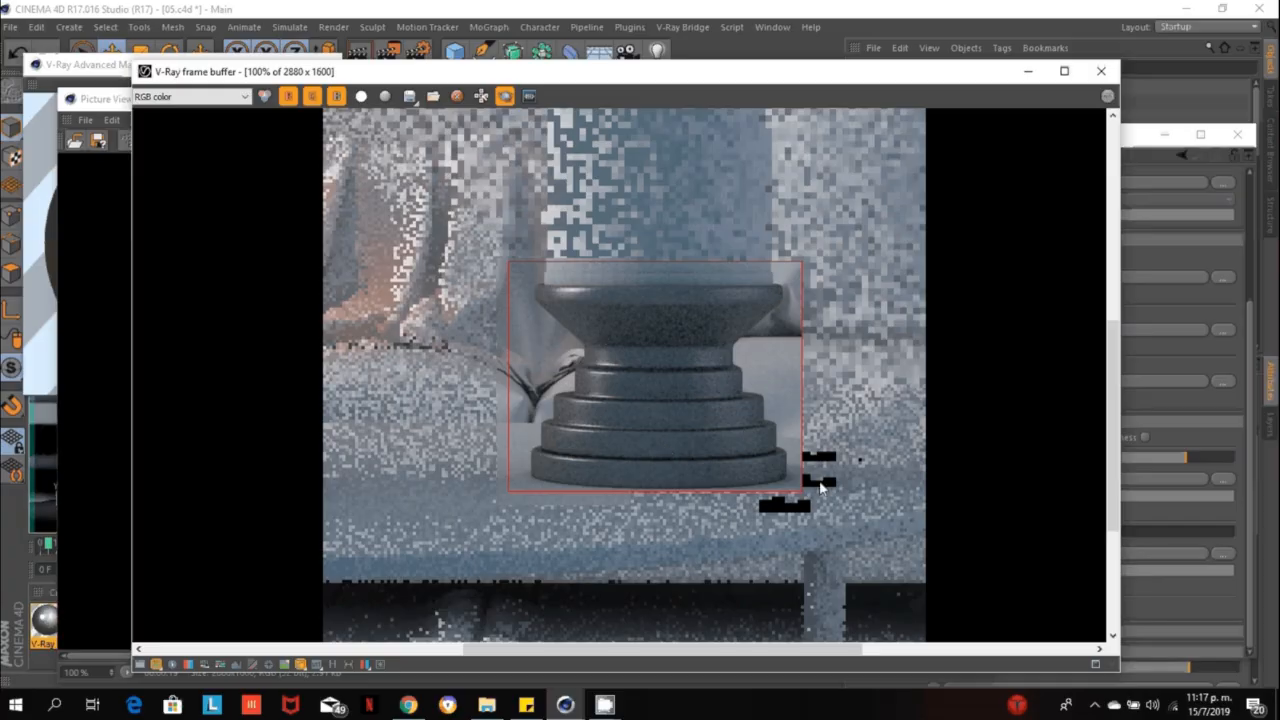
click(1095, 74)
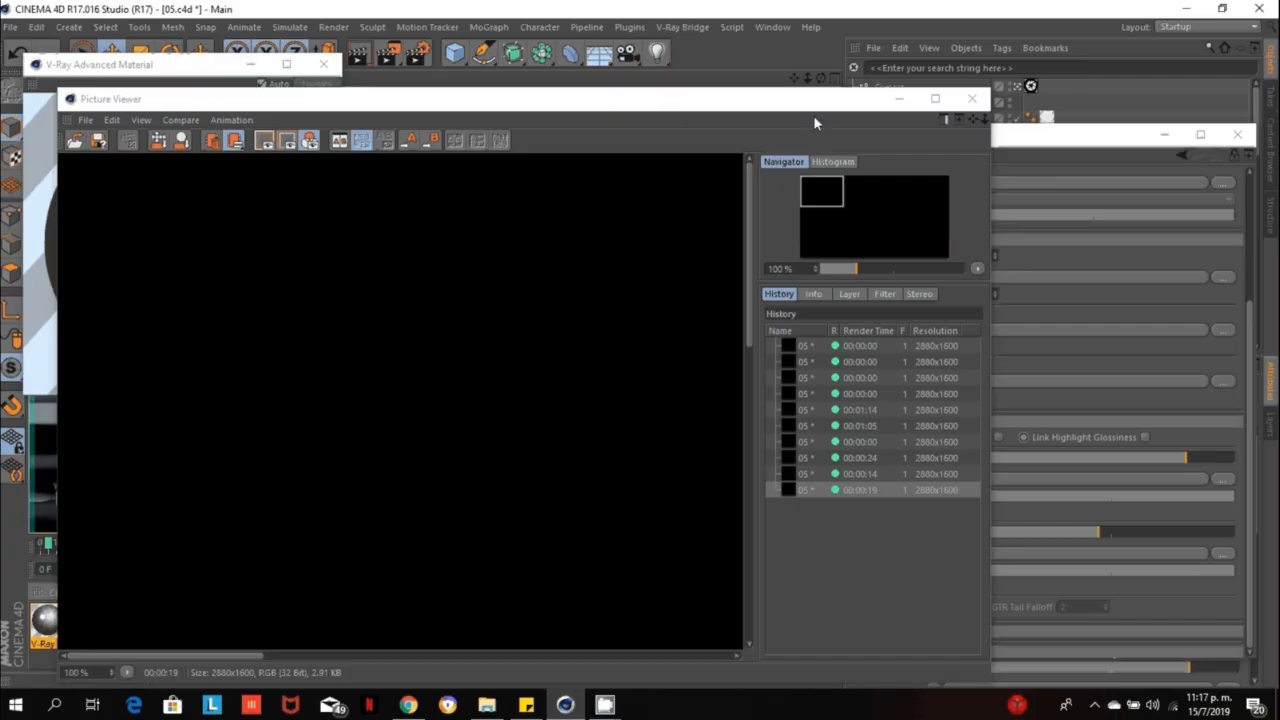
click(971, 98)
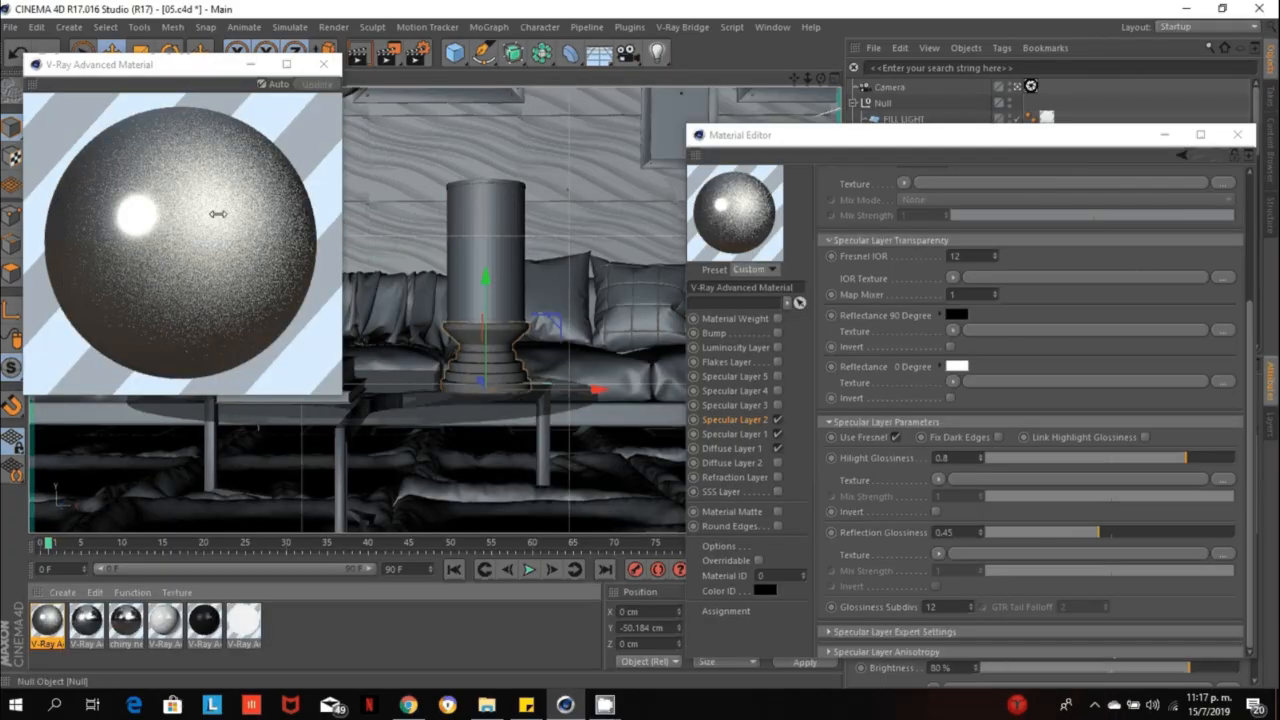
Compare the Specular Layer 2 settings of the three metal materials, switching between the rough grey metal, the second V-Ray metal and "chiny netal mat".
click(84, 626)
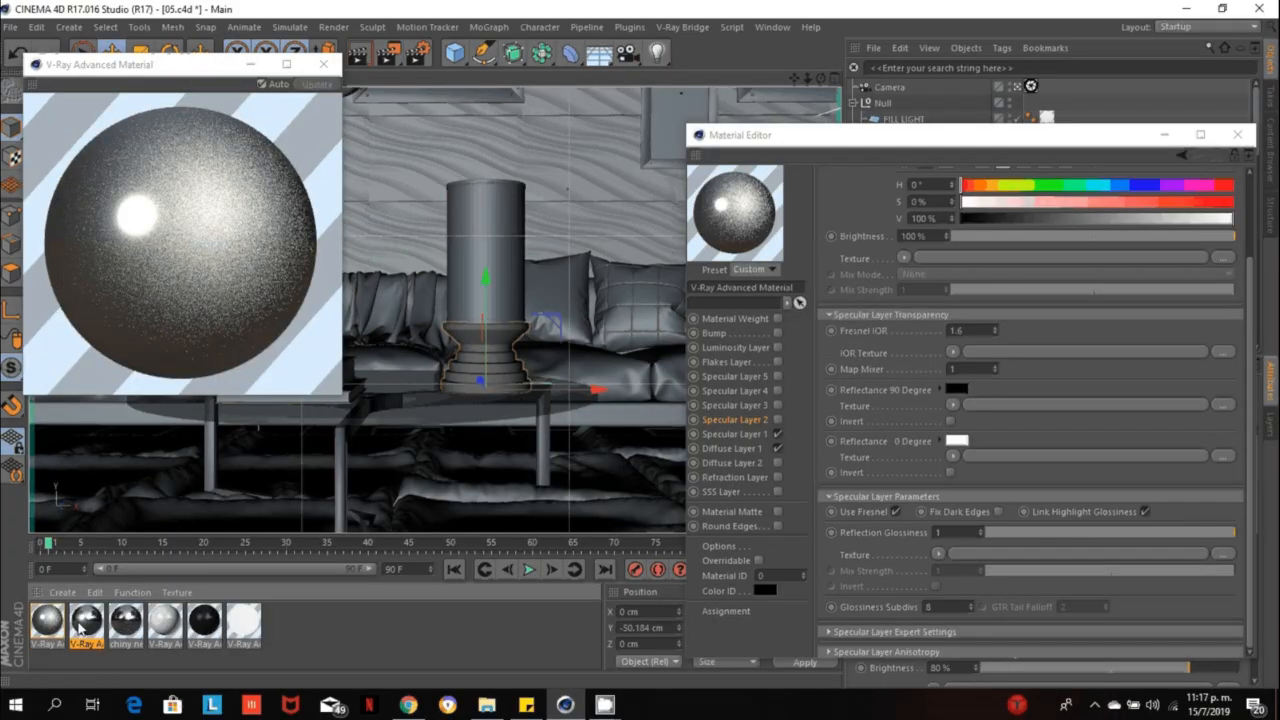
click(64, 622)
click(86, 622)
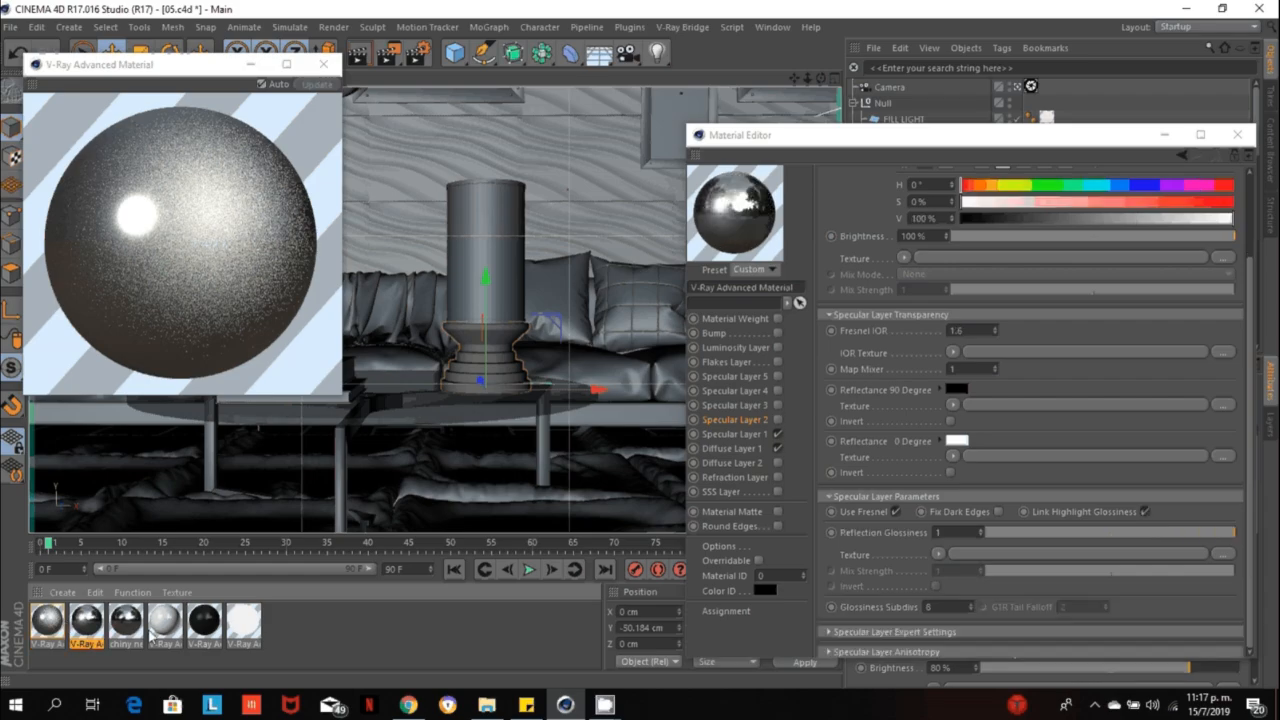
click(112, 625)
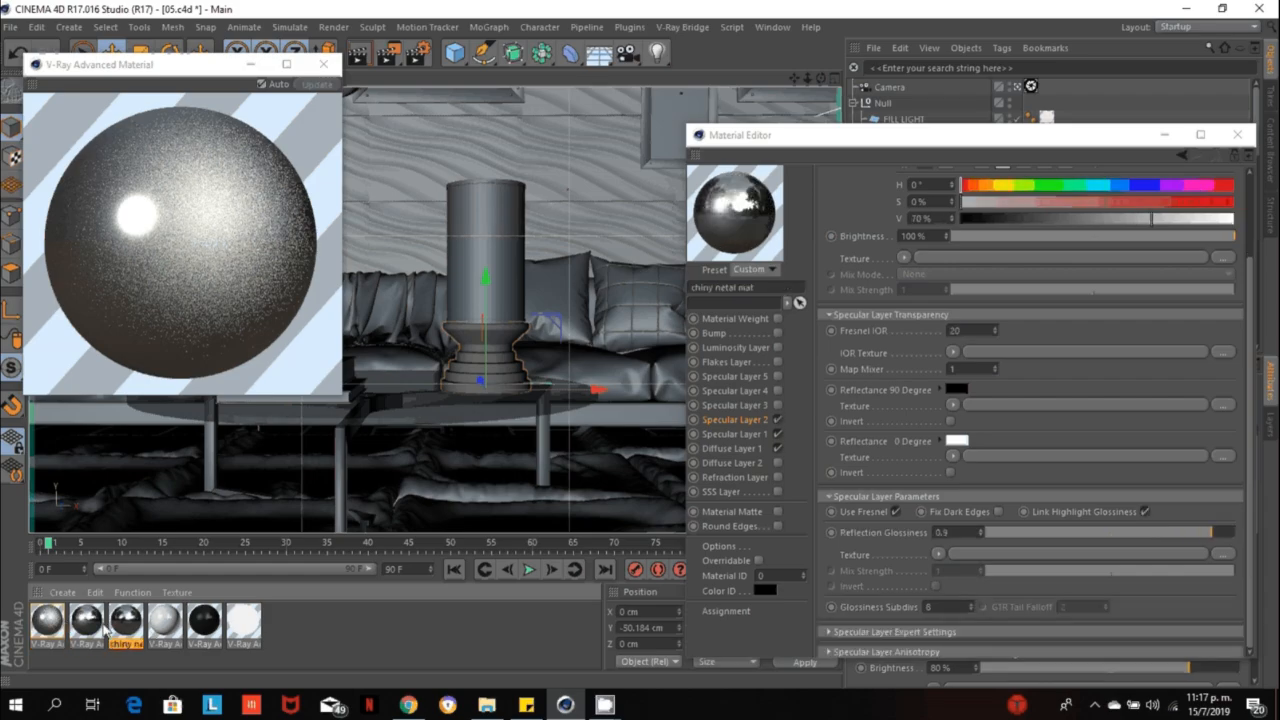
click(42, 622)
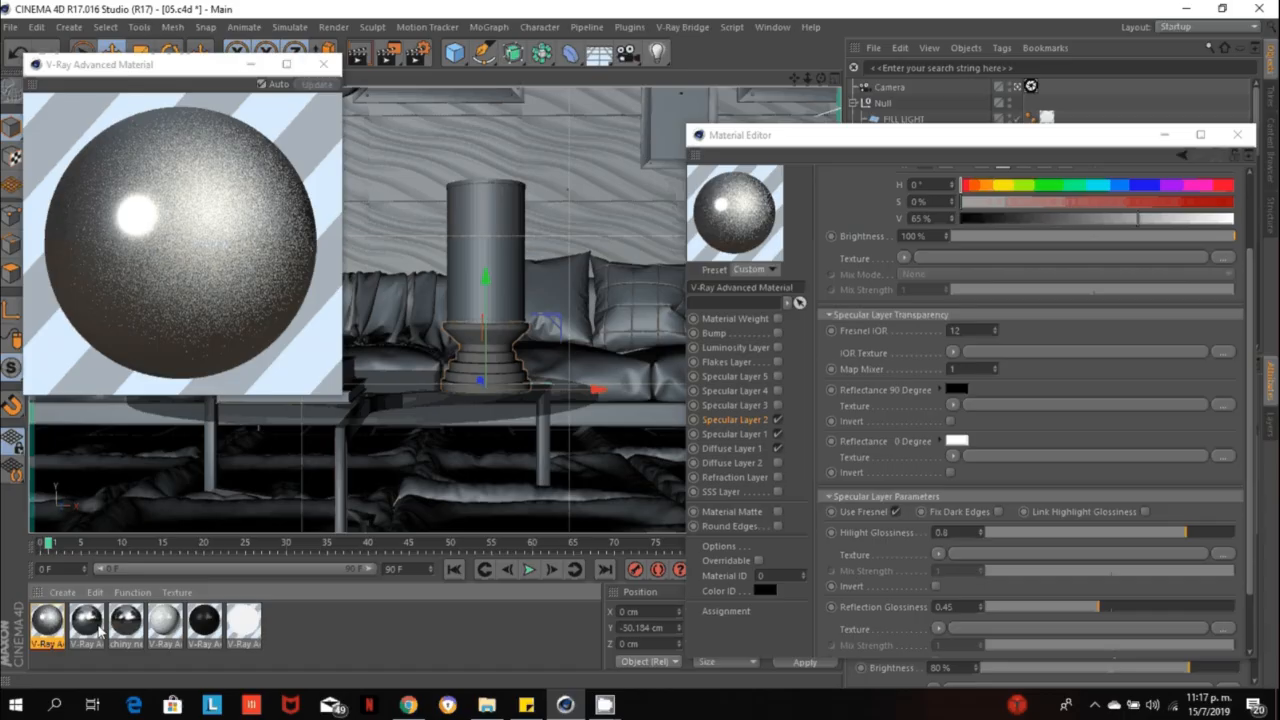
click(92, 624)
click(127, 626)
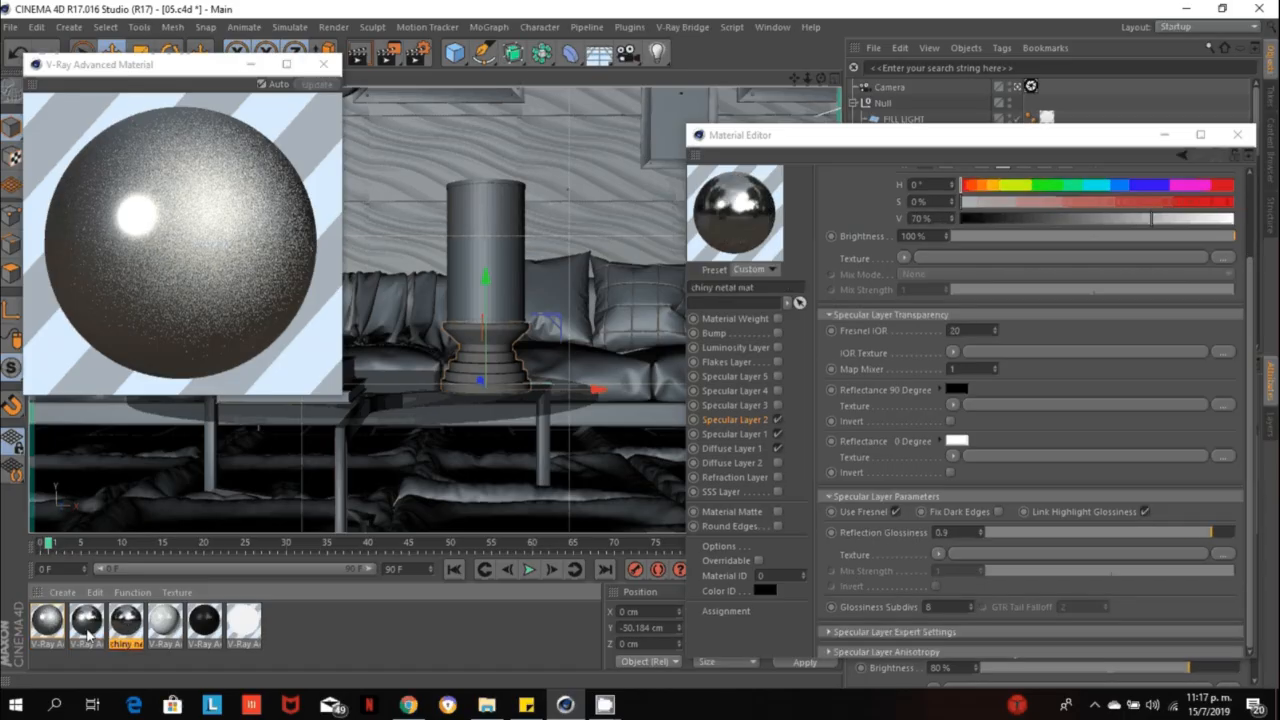
click(87, 628)
click(58, 630)
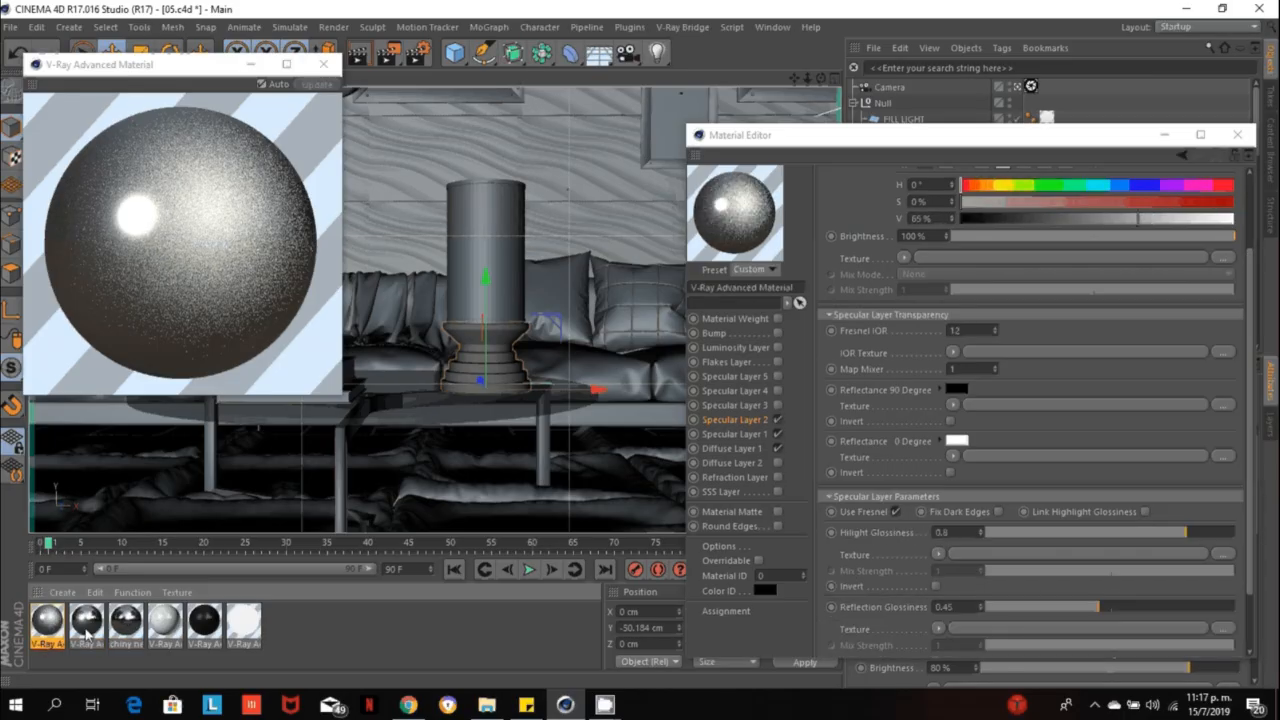
click(87, 628)
click(127, 628)
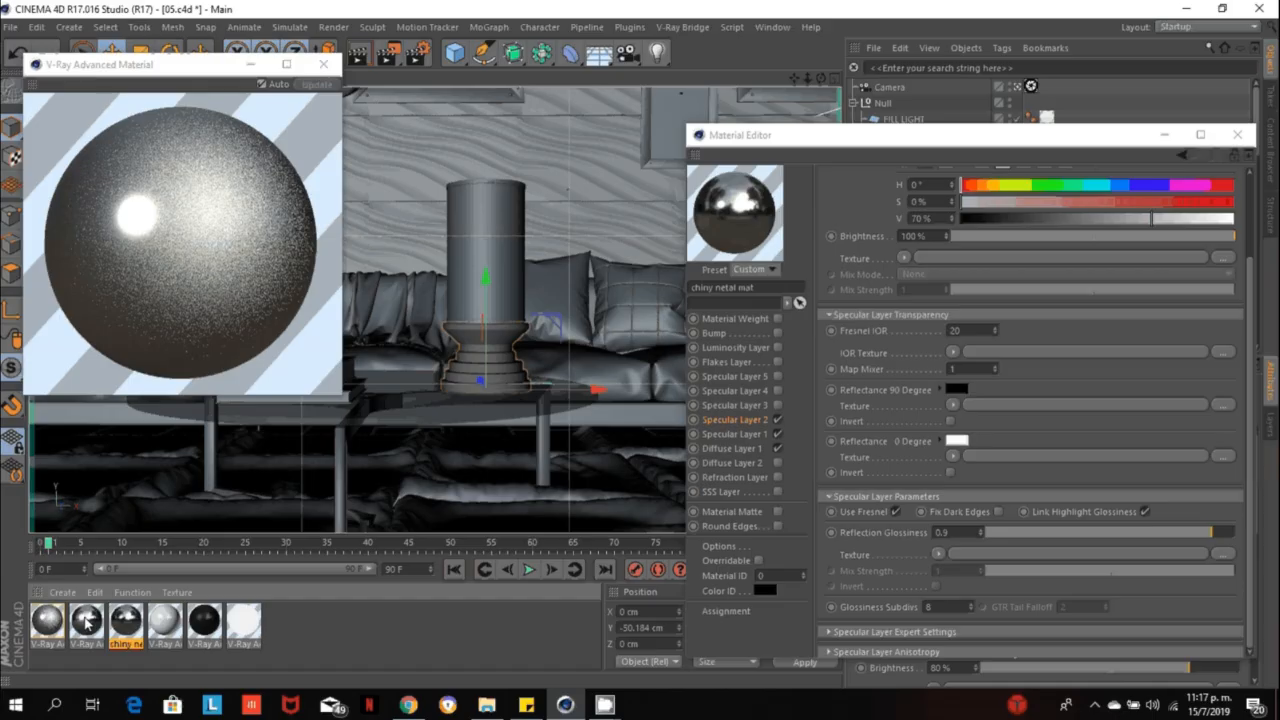
click(60, 627)
click(87, 628)
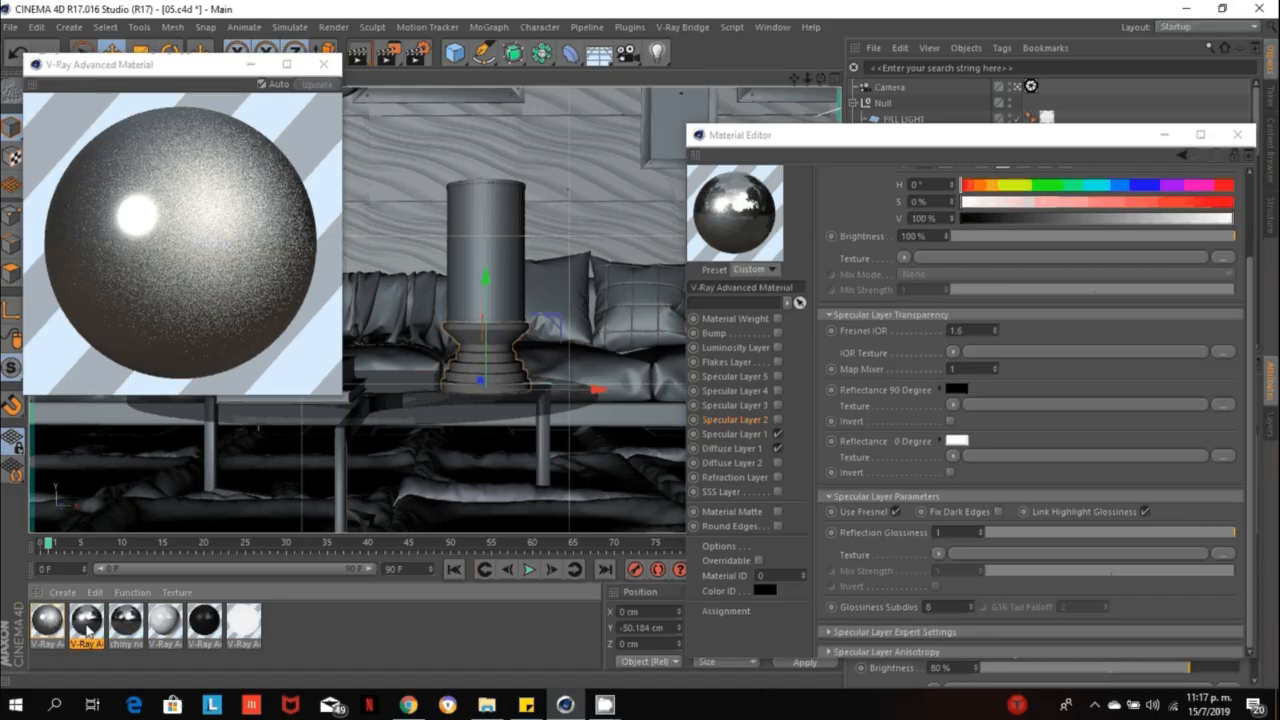